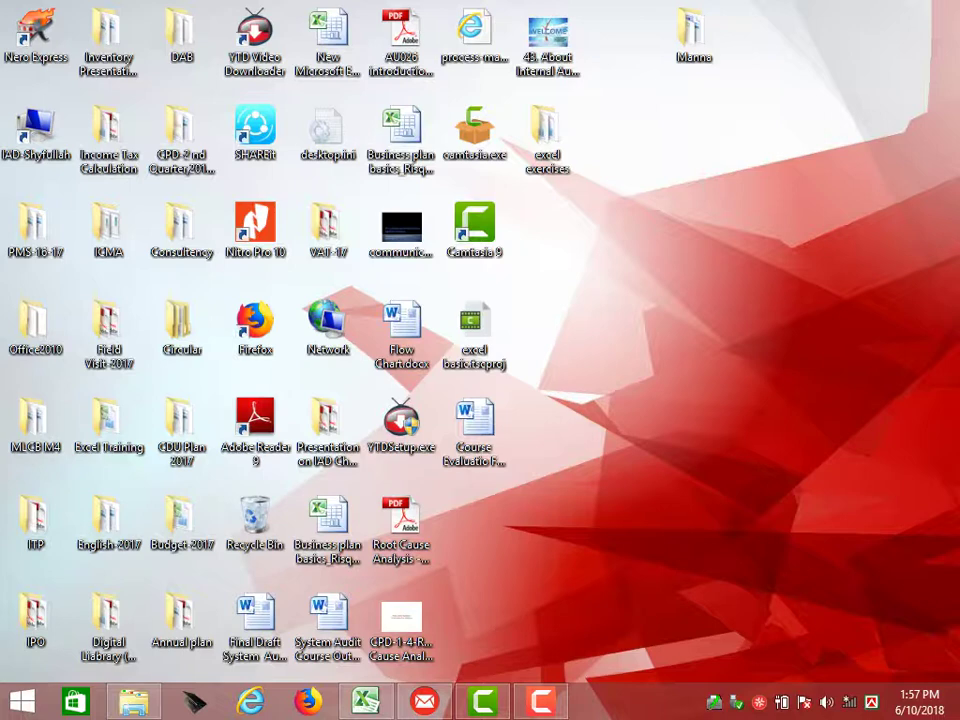
# Open Excercises1.xlsx from the maximized excel exercises folder
pyautogui.doubleClick(545, 135)
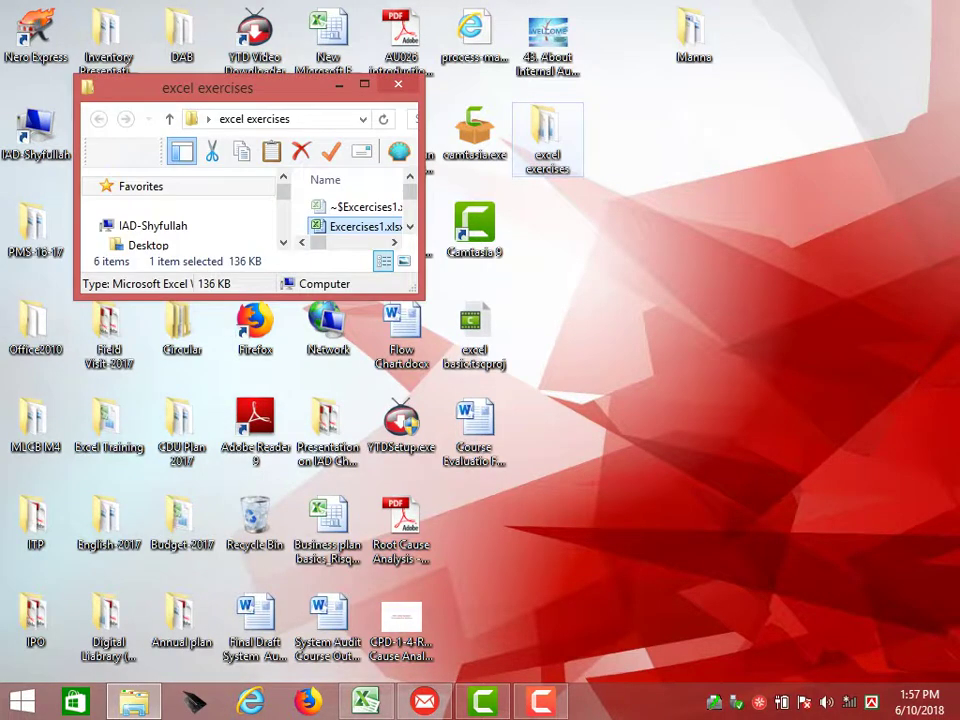
pyautogui.doubleClick(287, 88)
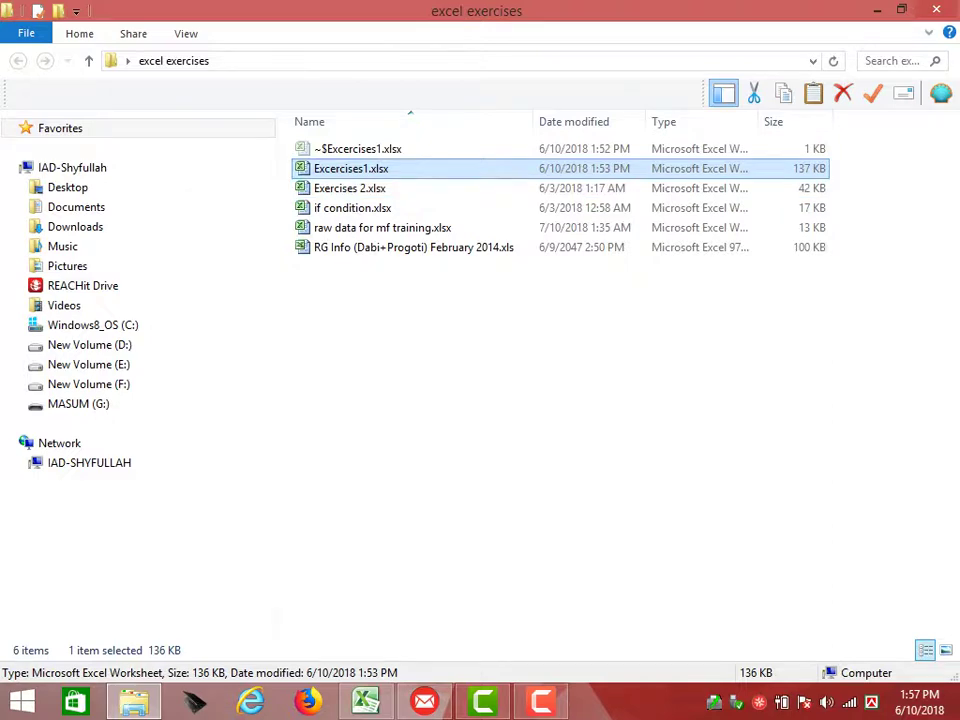
pyautogui.press('Return')
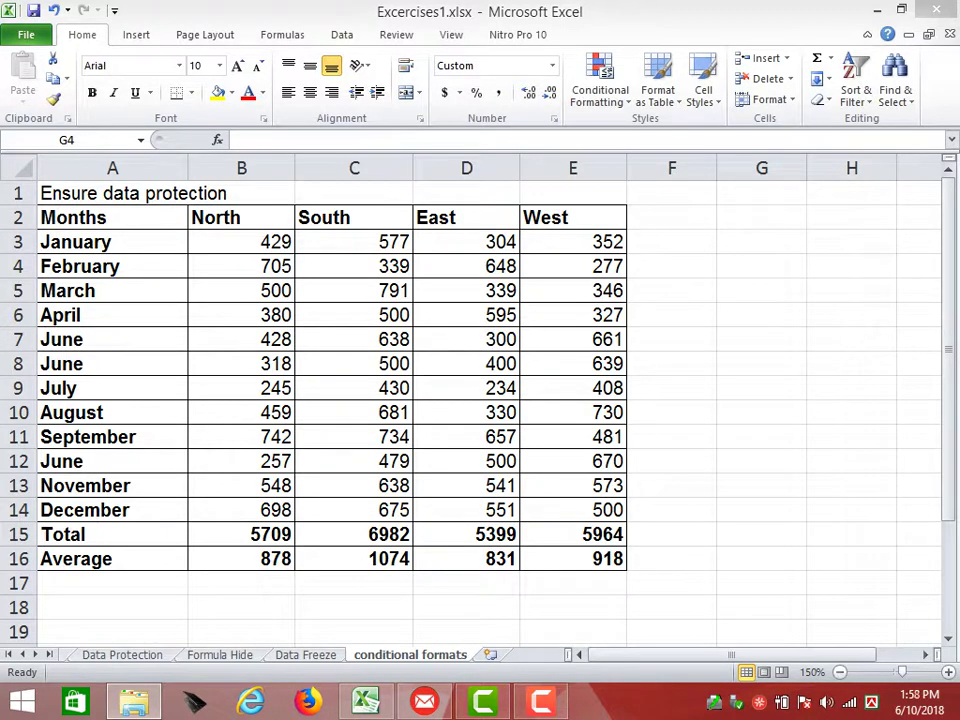
pyautogui.moveTo(241, 241)
pyautogui.mouseDown()
pyautogui.moveTo(354, 266)
pyautogui.moveTo(573, 510)
pyautogui.mouseUp()
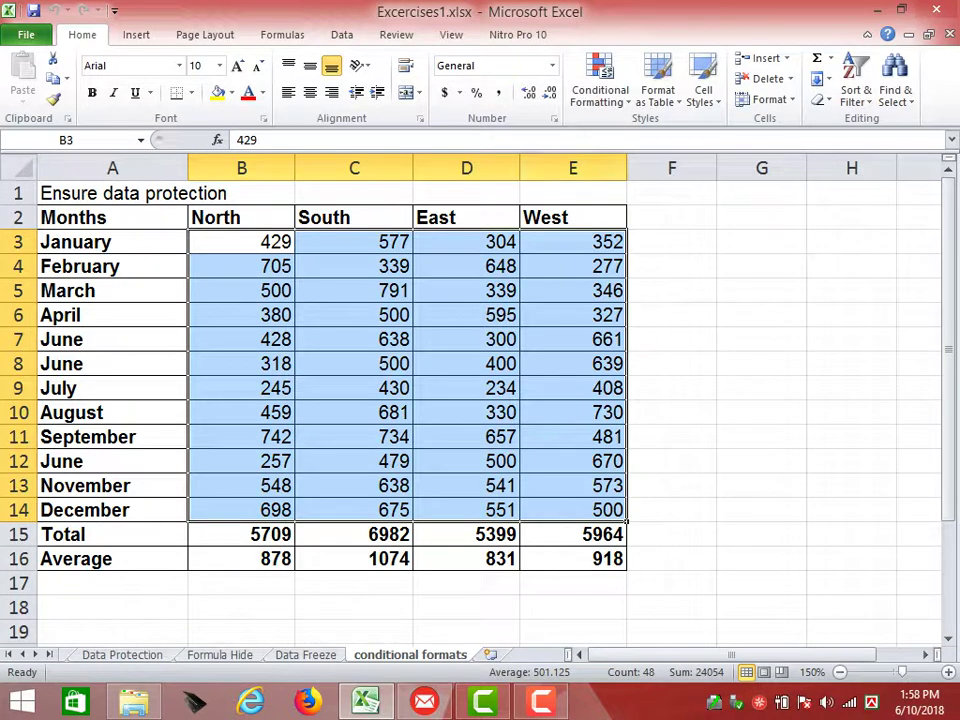
pyautogui.click(528, 92)
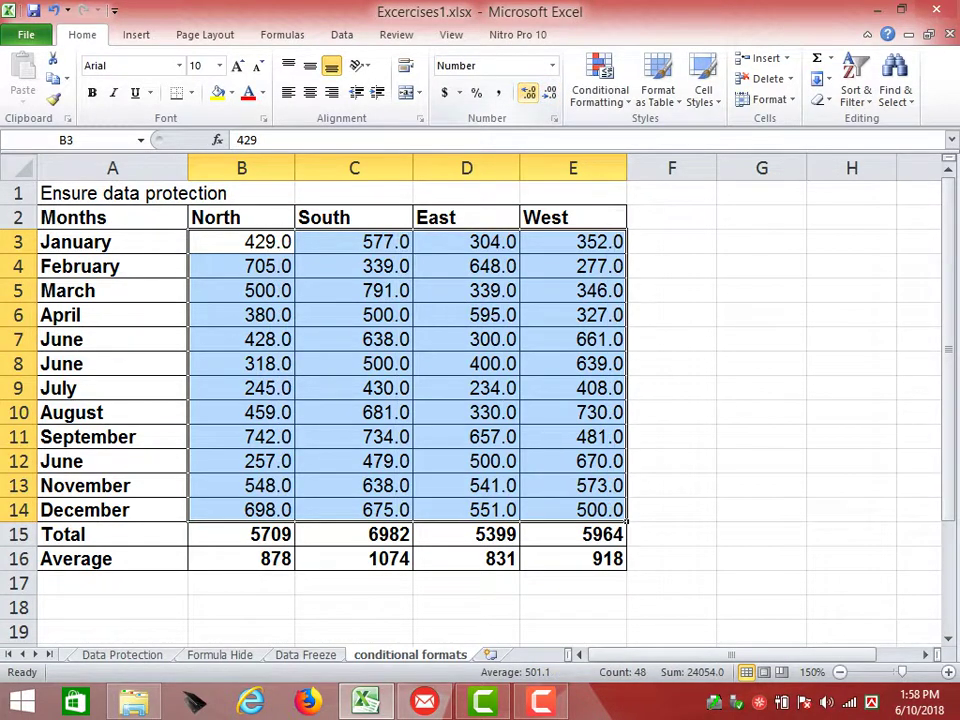
pyautogui.click(528, 92)
pyautogui.click(550, 92)
pyautogui.click(550, 92)
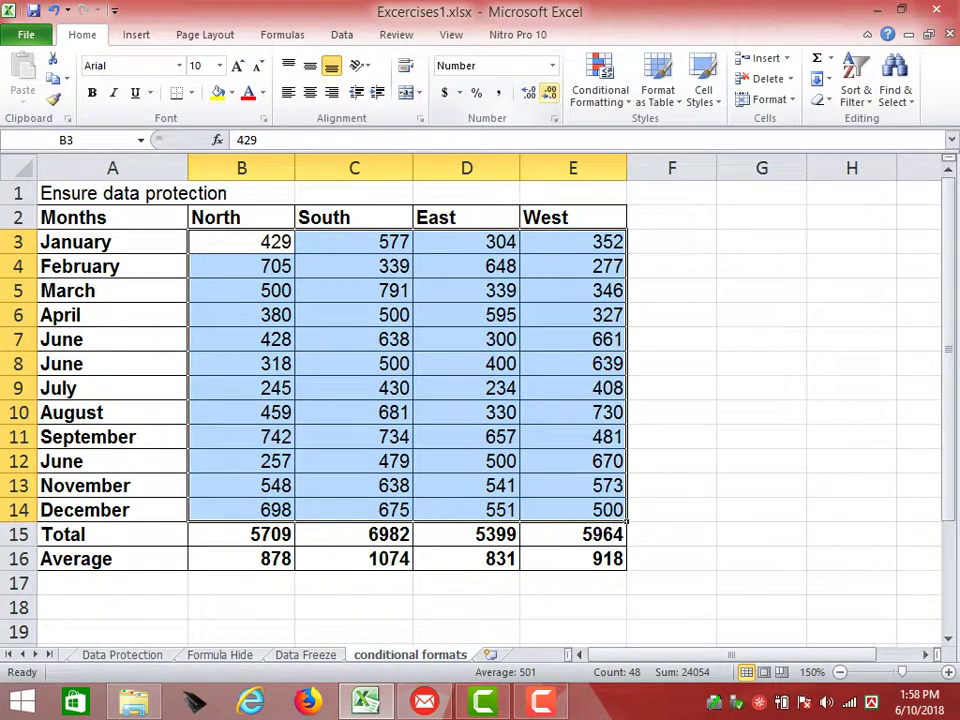
pyautogui.click(528, 92)
pyautogui.click(528, 92)
pyautogui.click(550, 92)
pyautogui.click(550, 92)
pyautogui.click(528, 92)
pyautogui.click(528, 92)
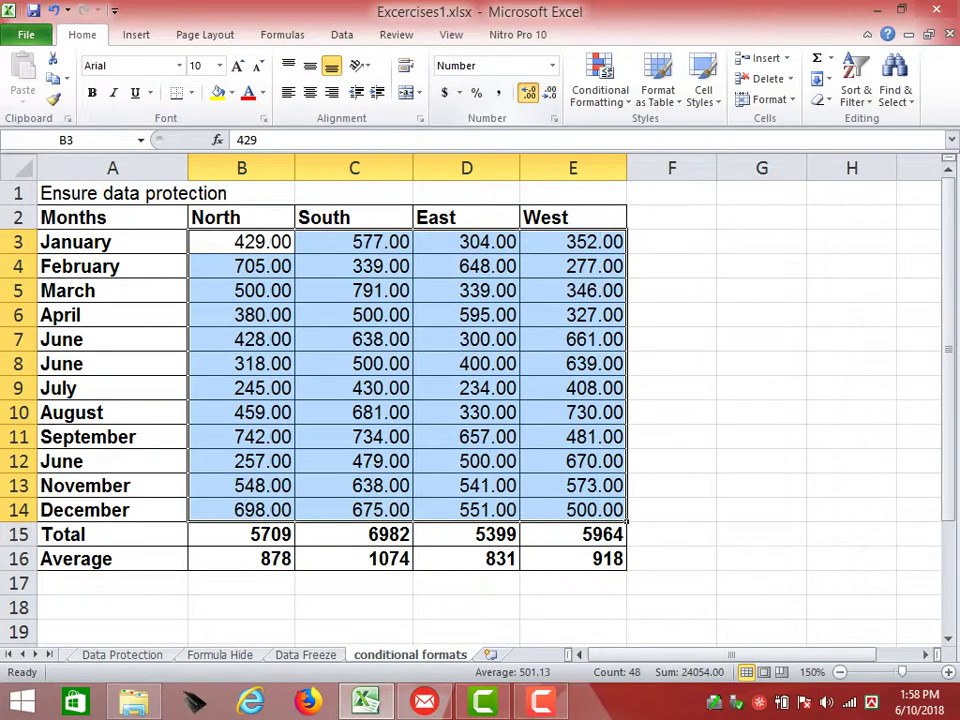
pyautogui.click(528, 92)
pyautogui.click(550, 92)
pyautogui.click(550, 92)
pyautogui.click(550, 92)
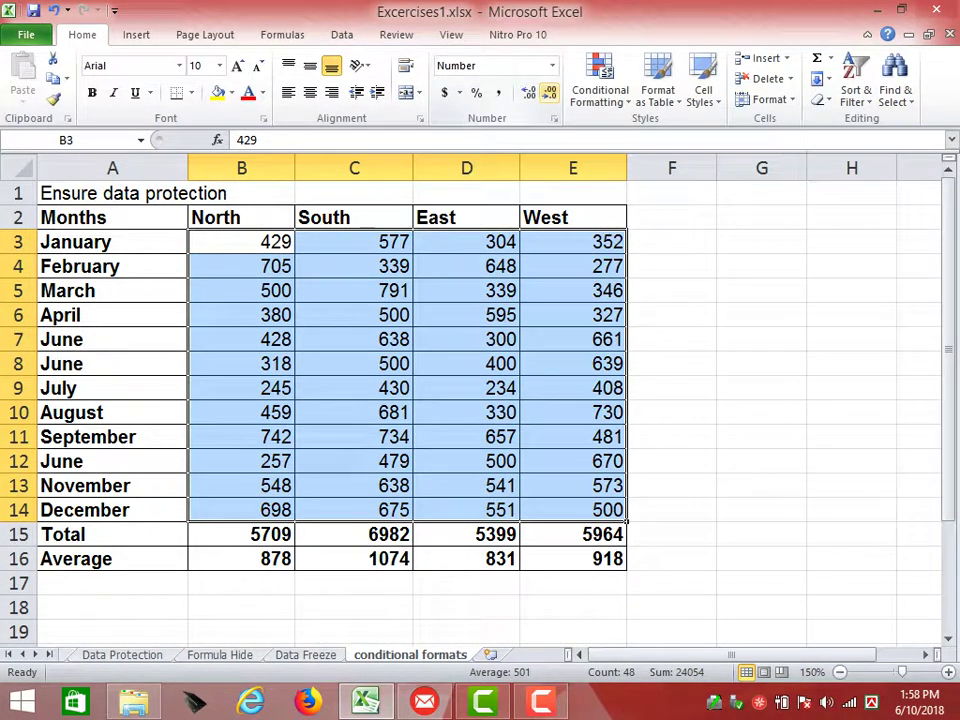
pyautogui.click(444, 92)
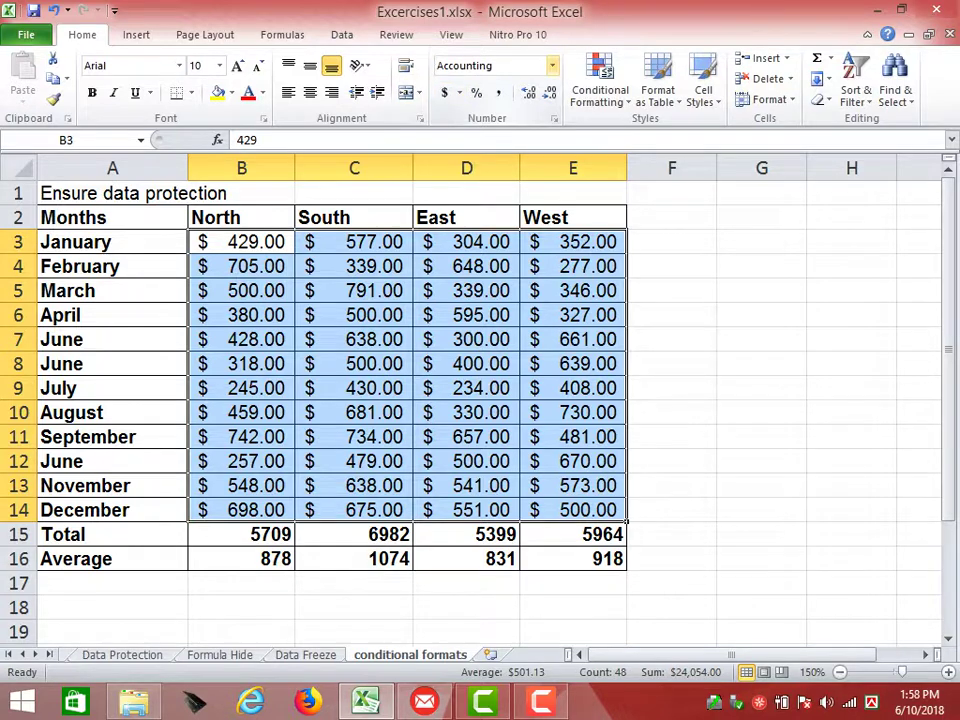
pyautogui.click(552, 65)
pyautogui.click(528, 92)
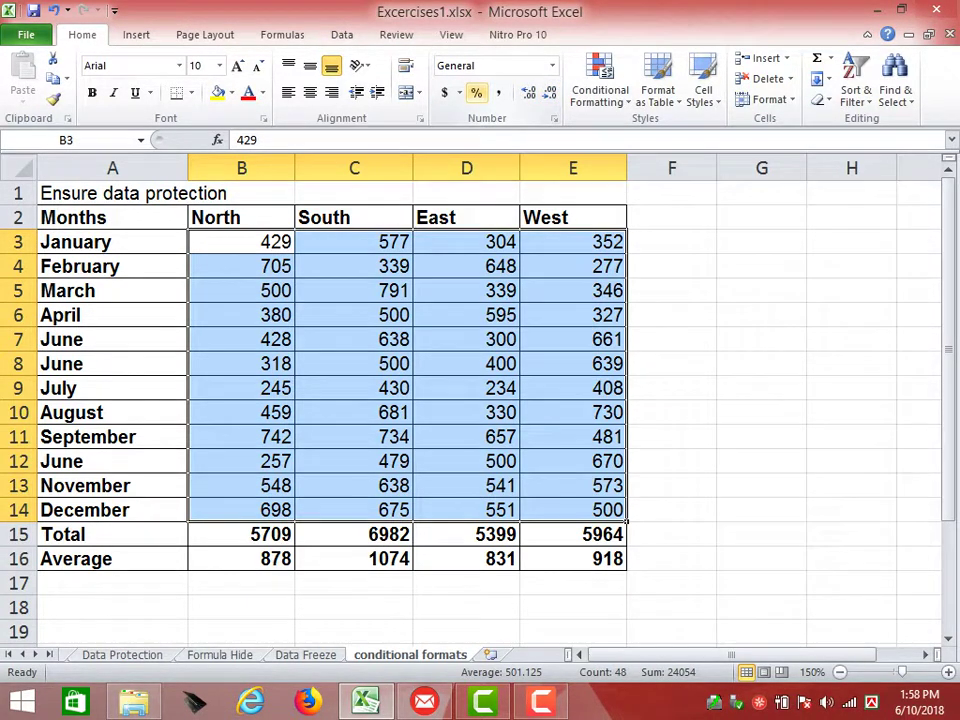
pyautogui.click(459, 92)
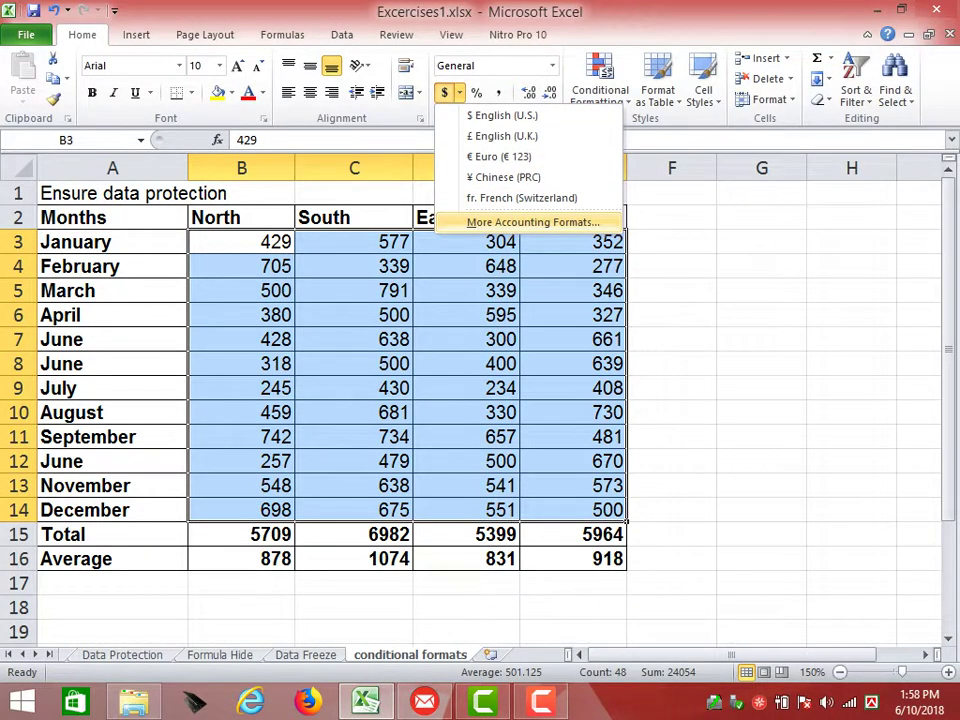
pyautogui.click(533, 222)
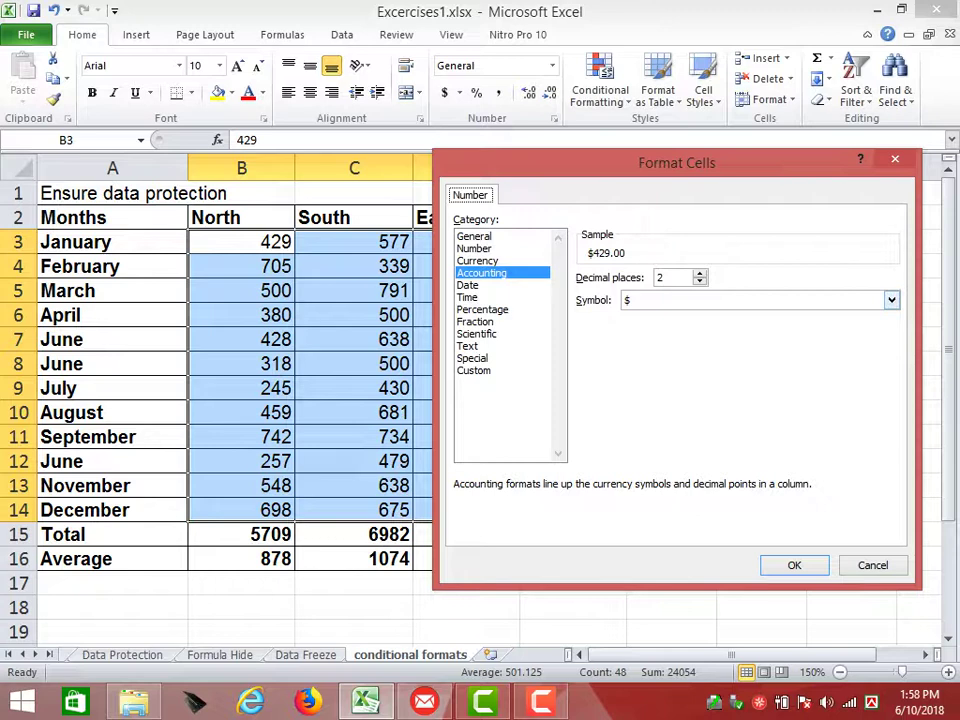
pyautogui.click(891, 300)
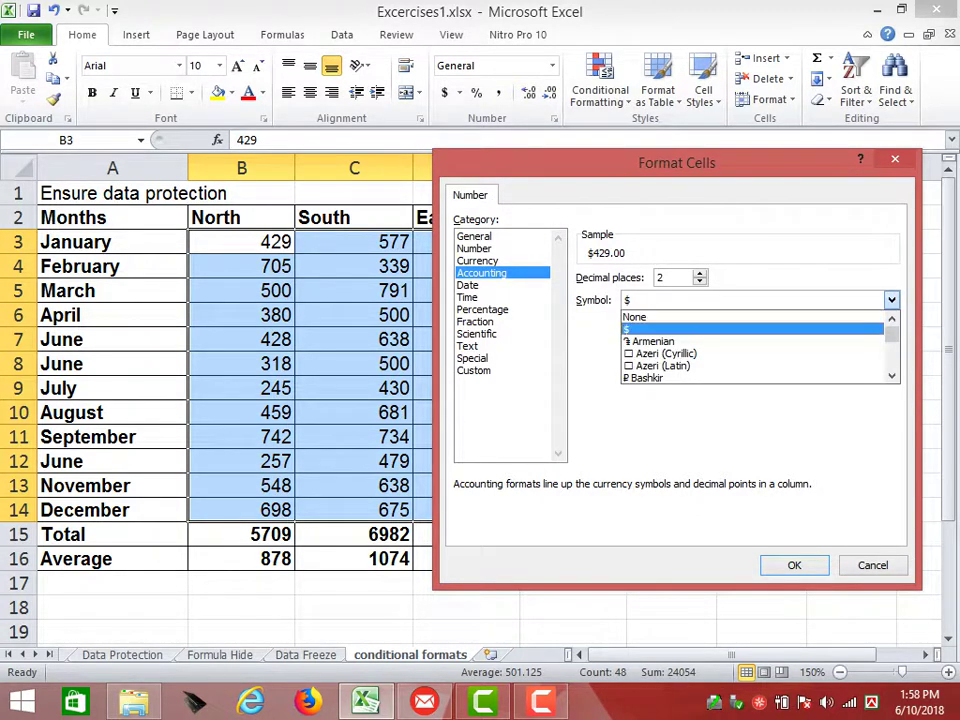
pyautogui.press('b')
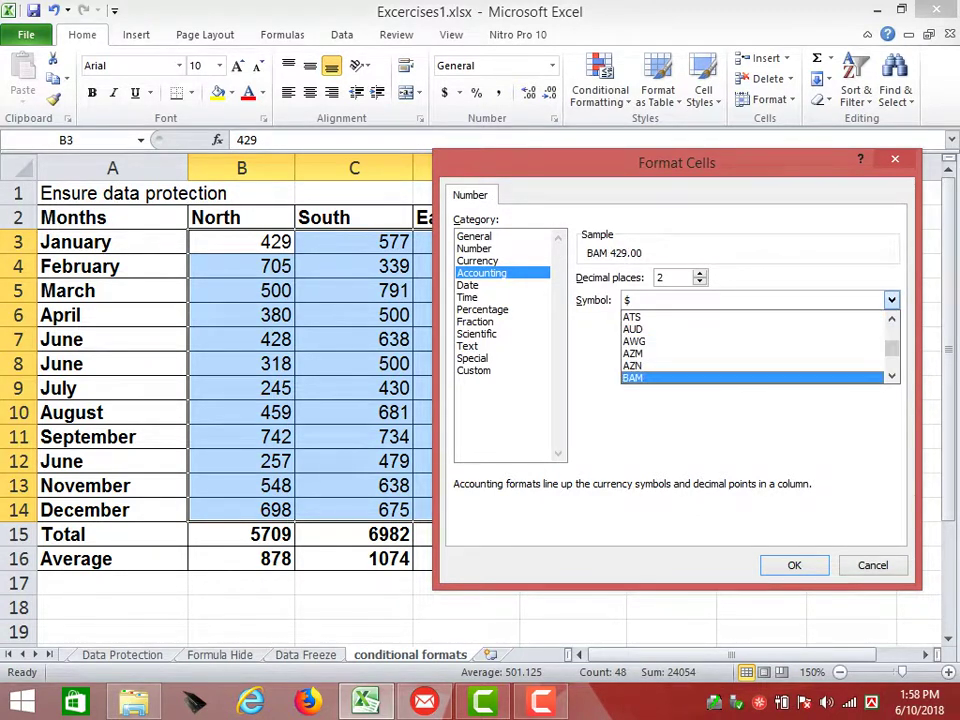
pyautogui.press('Down')
pyautogui.press('Down')
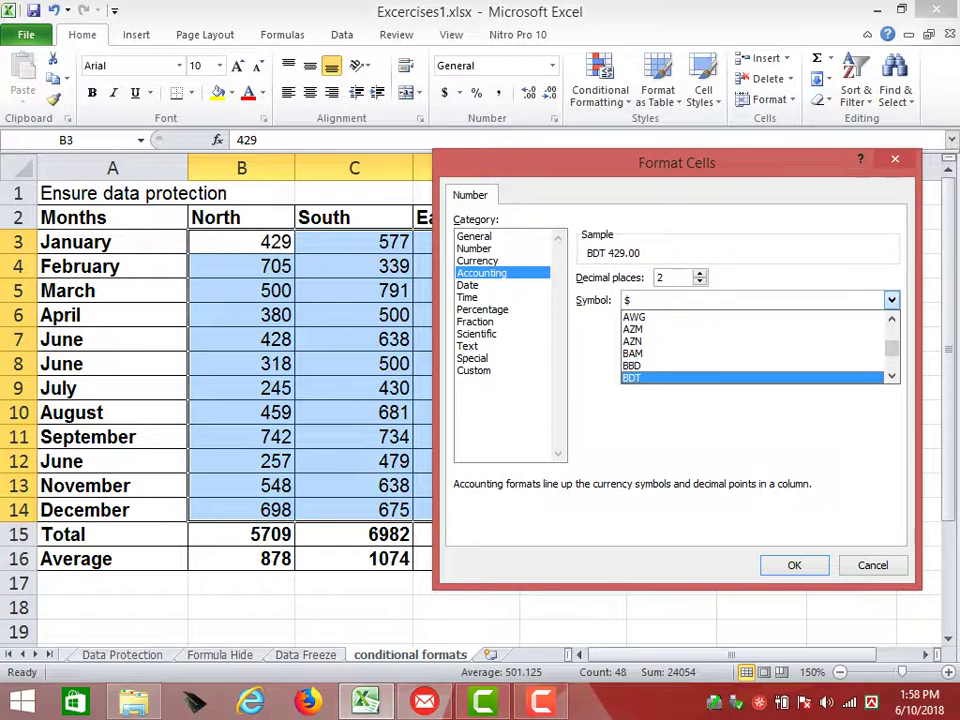
pyautogui.press('Up')
pyautogui.press('Up')
pyautogui.press('Up')
pyautogui.press('Down')
pyautogui.press('Down')
pyautogui.press('Down')
pyautogui.press('Return')
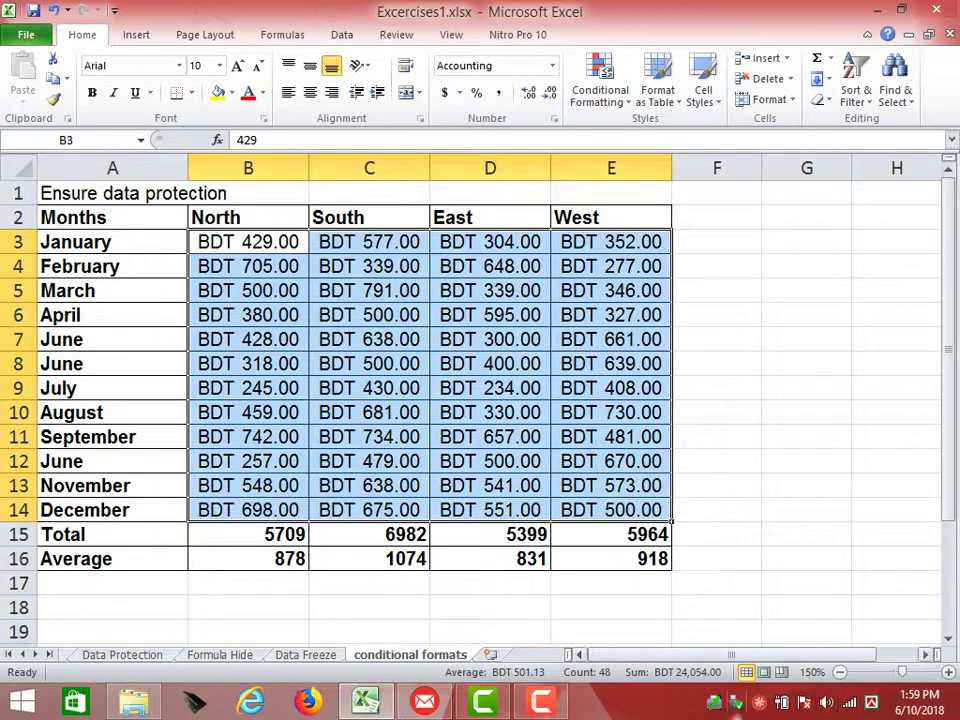
pyautogui.click(552, 65)
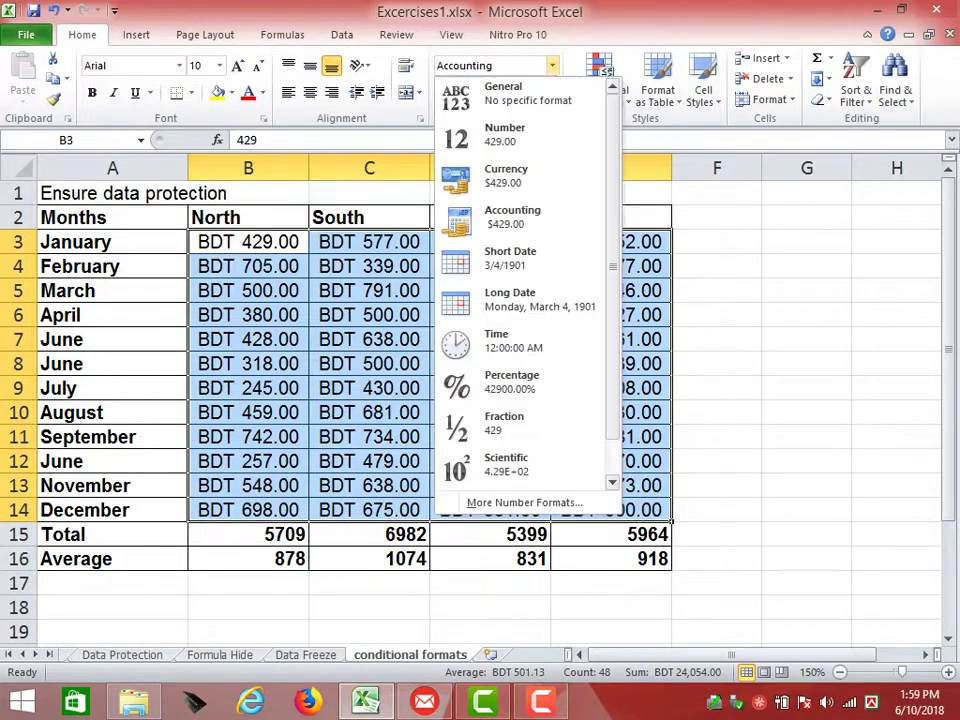
pyautogui.click(503, 92)
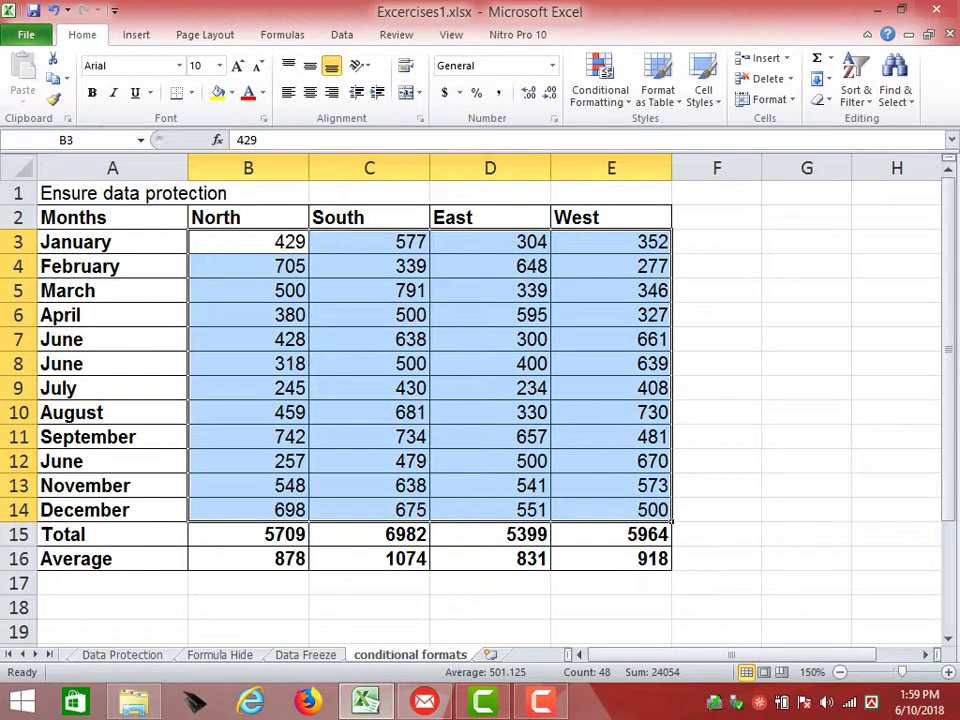
# Enter the rates .05 in G3 and .02 in G4
pyautogui.click(806, 242)
pyautogui.write('12')
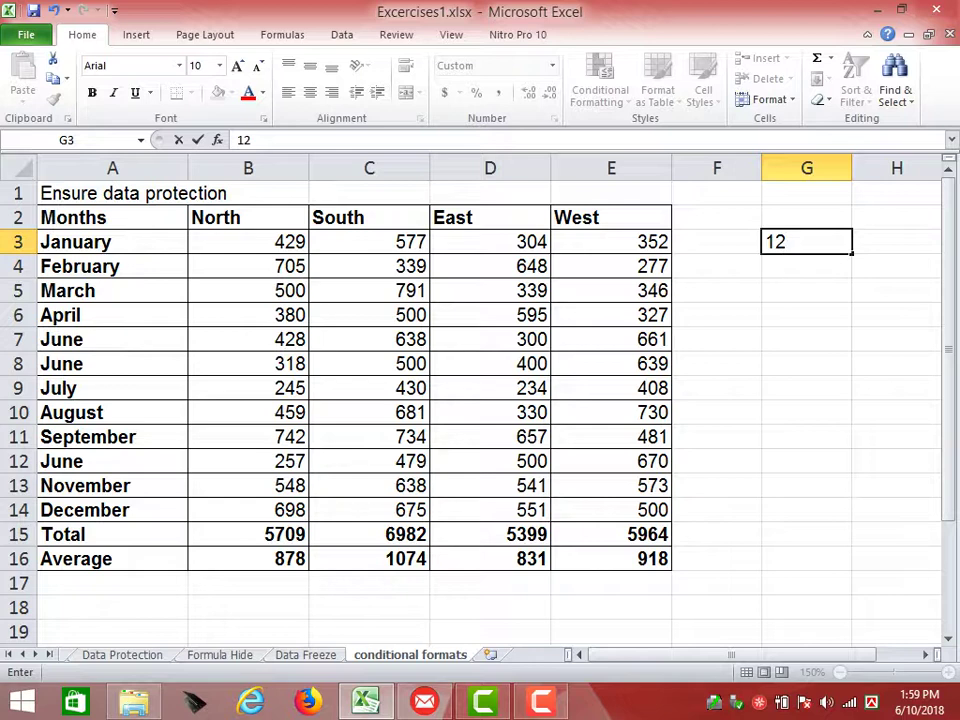
pyautogui.press('BackSpace')
pyautogui.press('BackSpace')
pyautogui.write('.05')
pyautogui.press('Return')
pyautogui.write('.0')
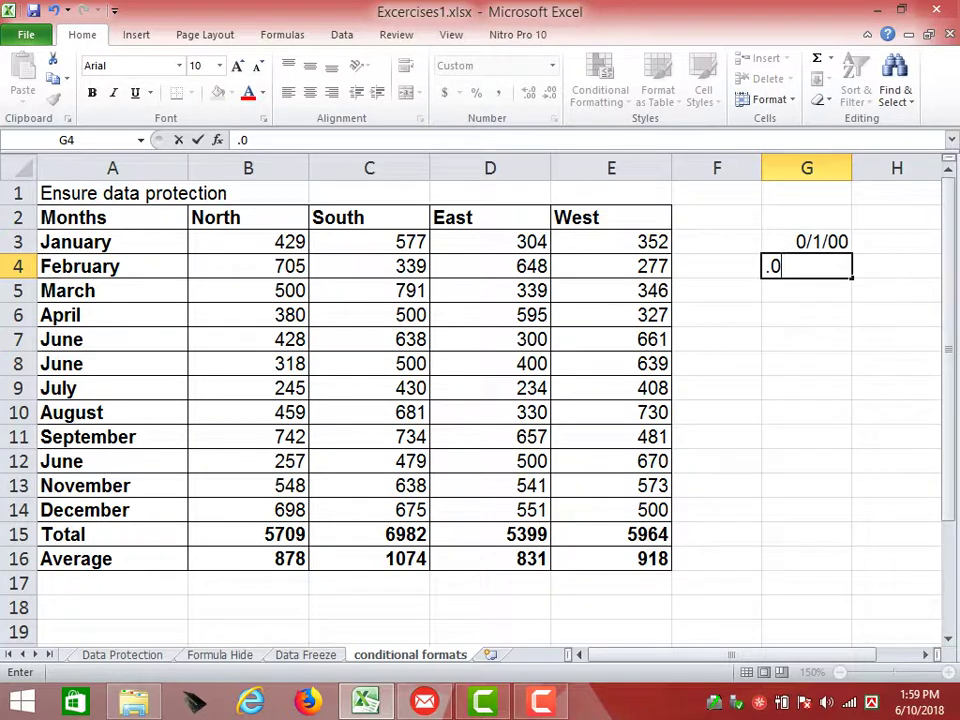
pyautogui.write('2')
pyautogui.press('Return')
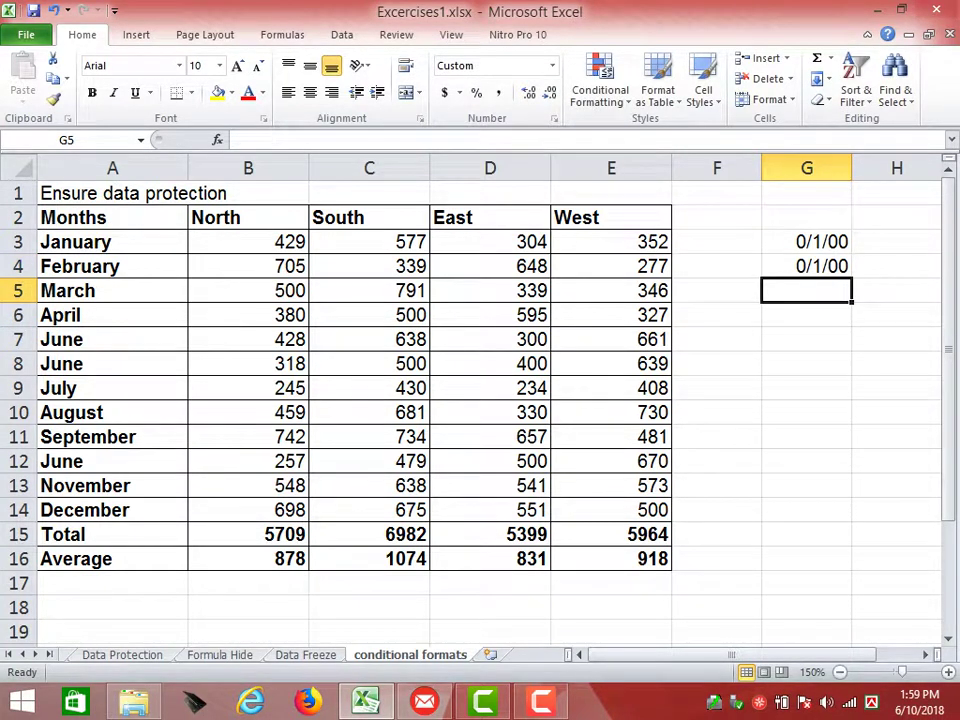
# Format column G as General, then show G3:G4 as percentages (5%, 2%)
pyautogui.moveTo(806, 241); pyautogui.dragTo(806, 290)
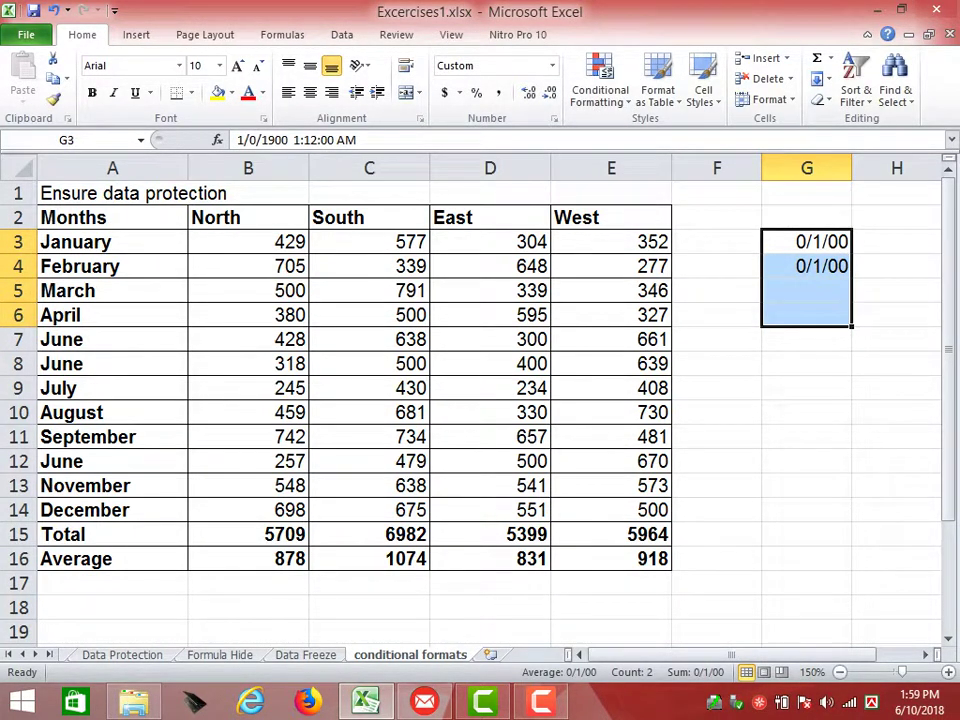
pyautogui.click(806, 168)
pyautogui.rightClick(806, 170)
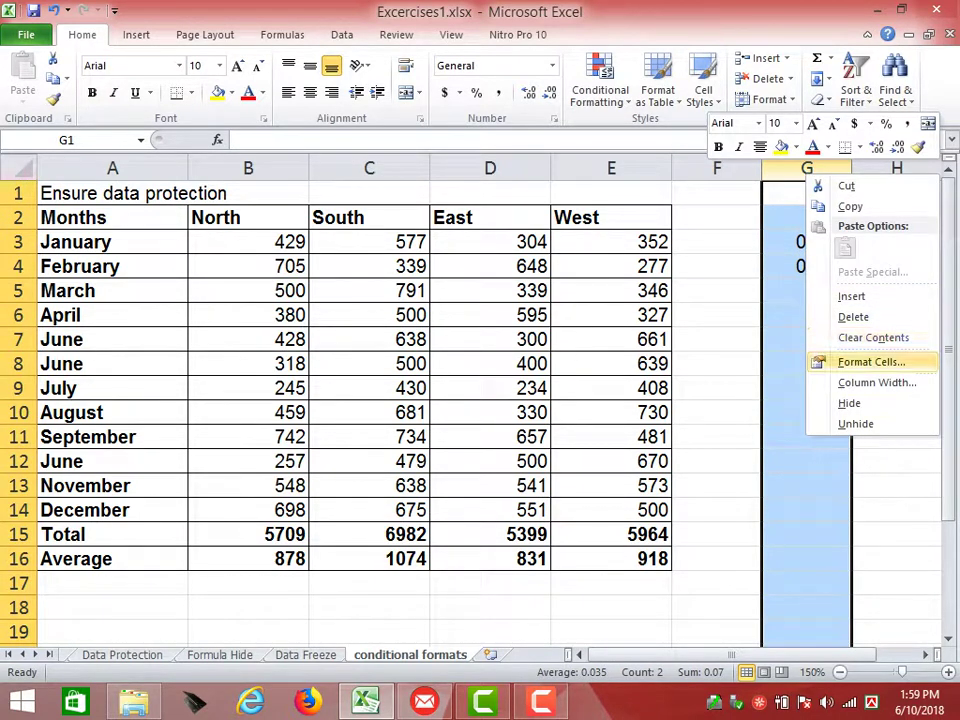
pyautogui.click(866, 362)
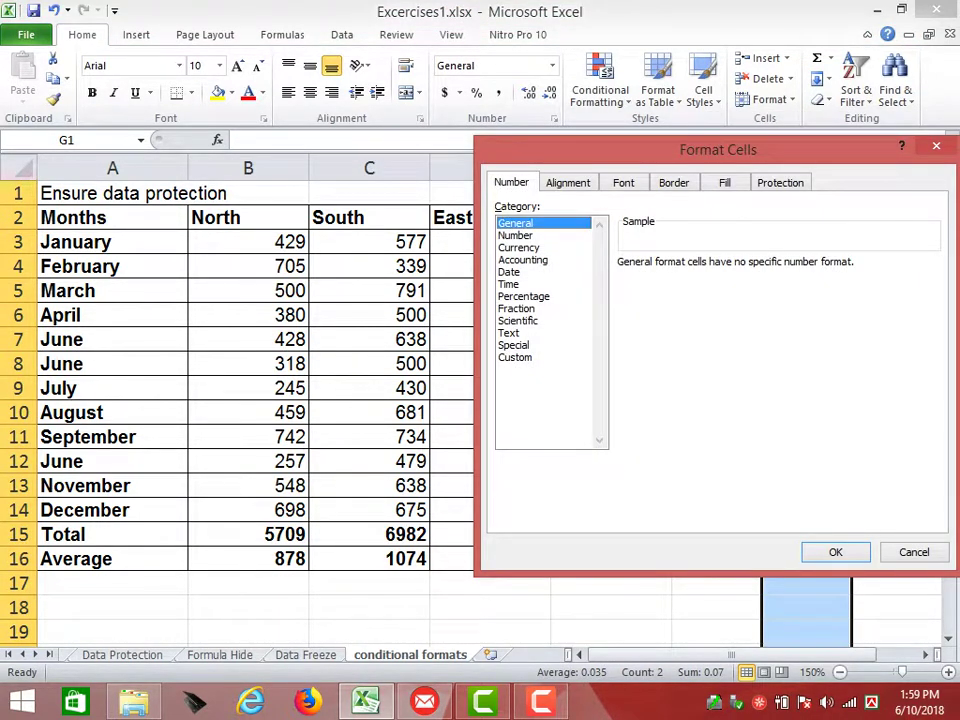
pyautogui.press('Escape')
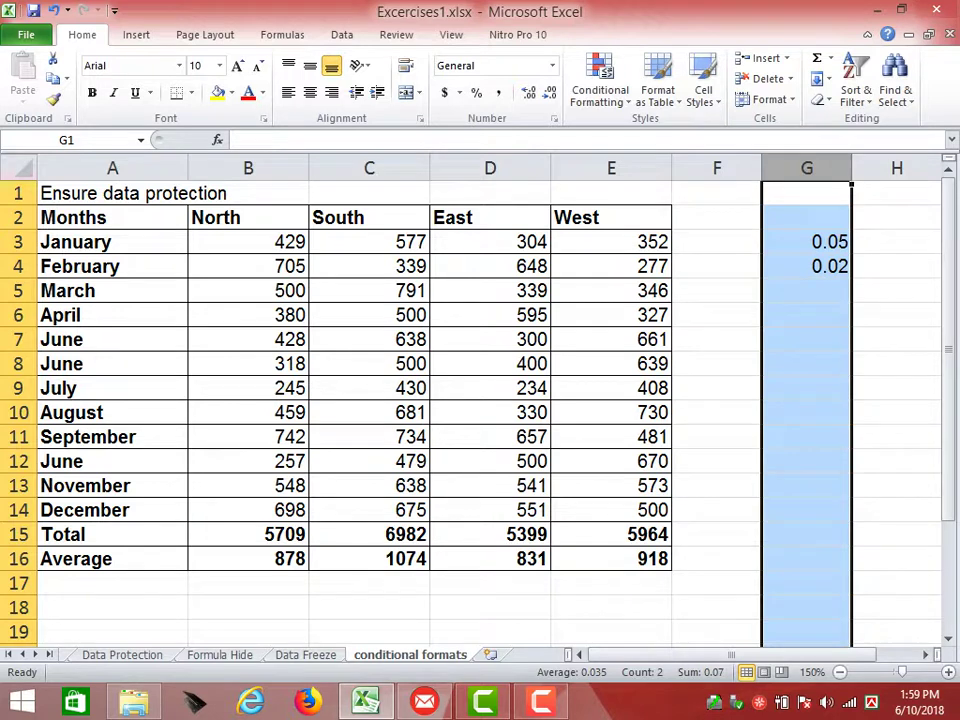
pyautogui.click(806, 364)
pyautogui.moveTo(806, 242); pyautogui.dragTo(806, 266)
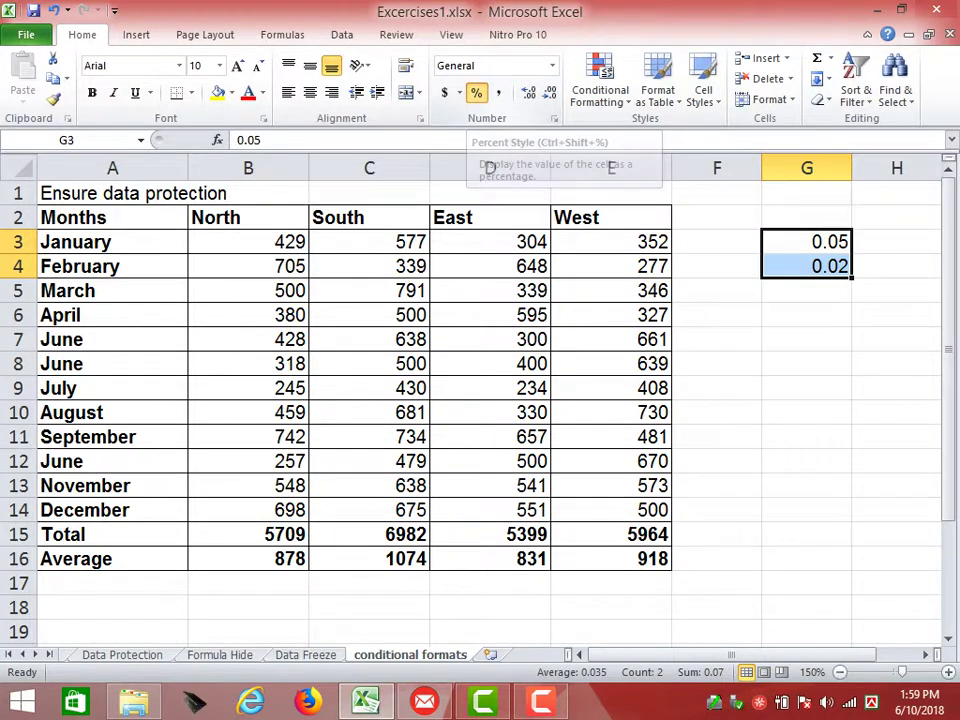
pyautogui.click(476, 92)
pyautogui.click(806, 388)
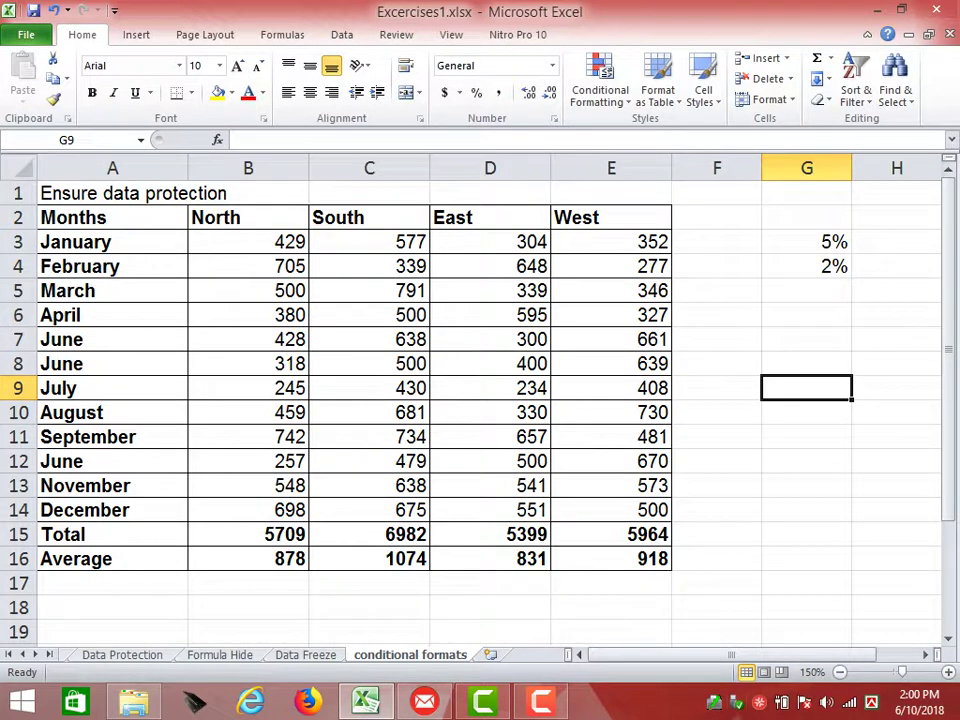
# On a new worksheet, enter the headers Rates, Quan and Amount in D2:F2
pyautogui.hotkey('shift', 'F11')
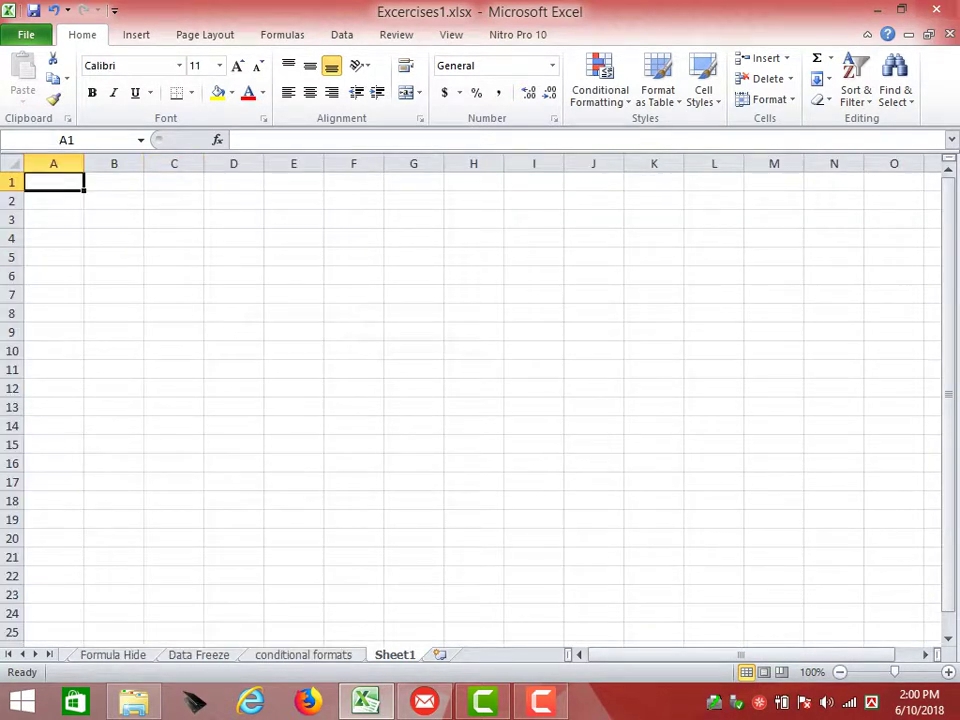
pyautogui.click(233, 201)
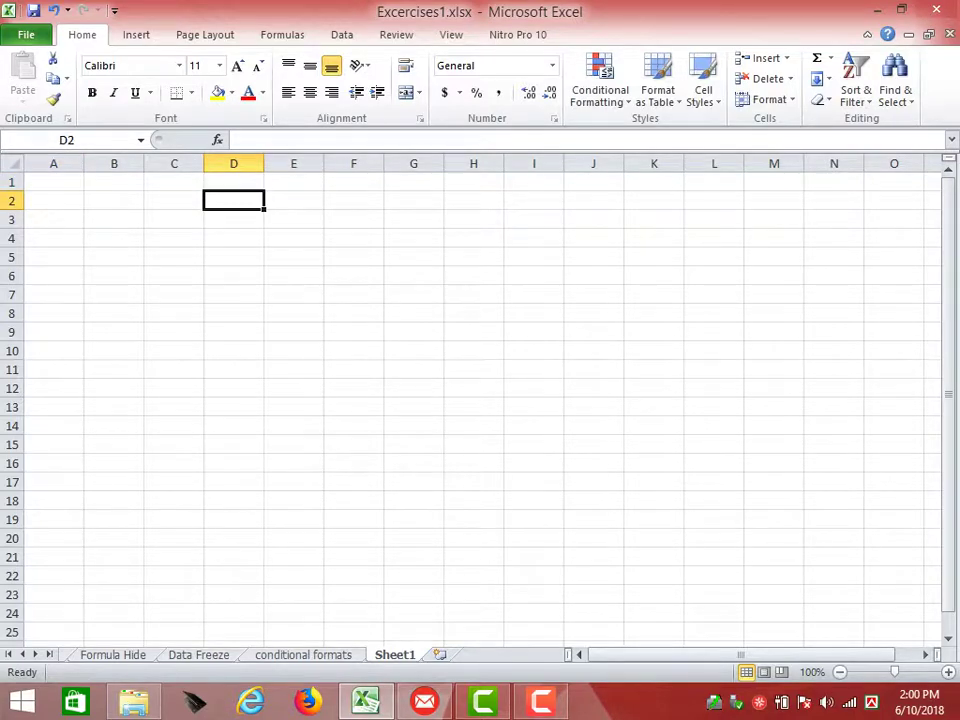
pyautogui.write('Rates')
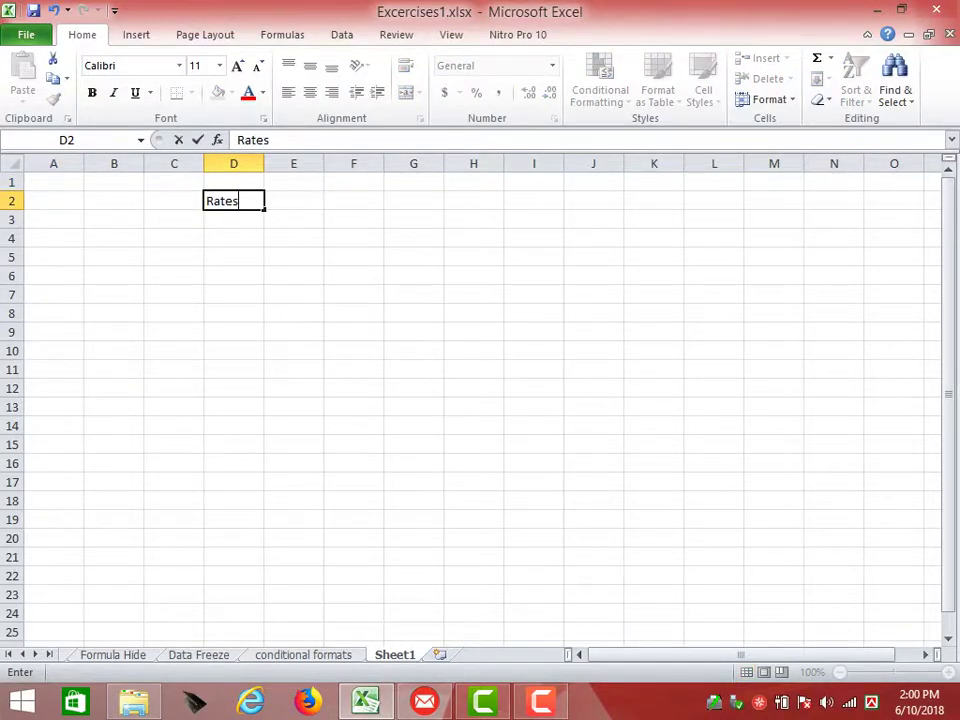
pyautogui.press('Tab')
pyautogui.write('Amount')
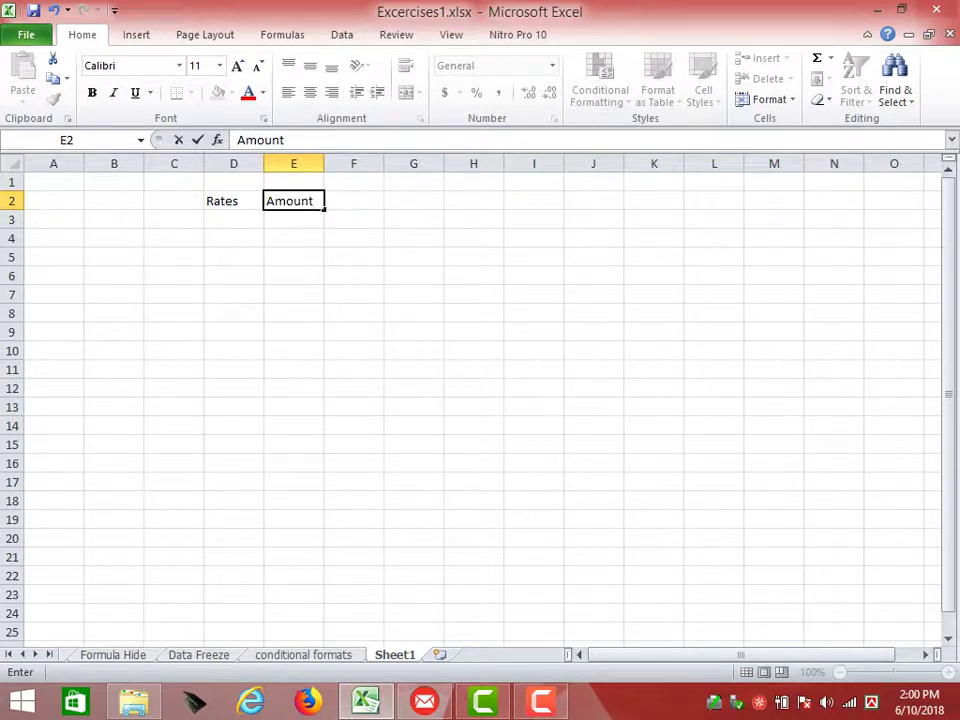
pyautogui.press('BackSpace')
pyautogui.press('BackSpace')
pyautogui.press('BackSpace')
pyautogui.press('BackSpace')
pyautogui.press('BackSpace')
pyautogui.press('BackSpace')
pyautogui.write('Quan')
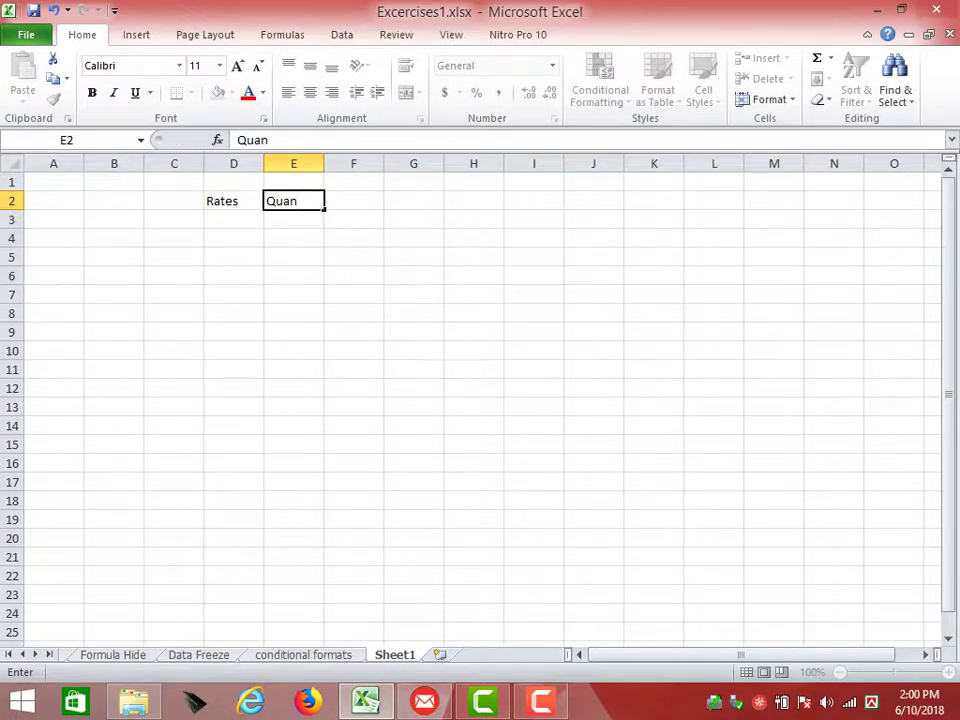
pyautogui.press('Tab')
pyautogui.write('Amount')
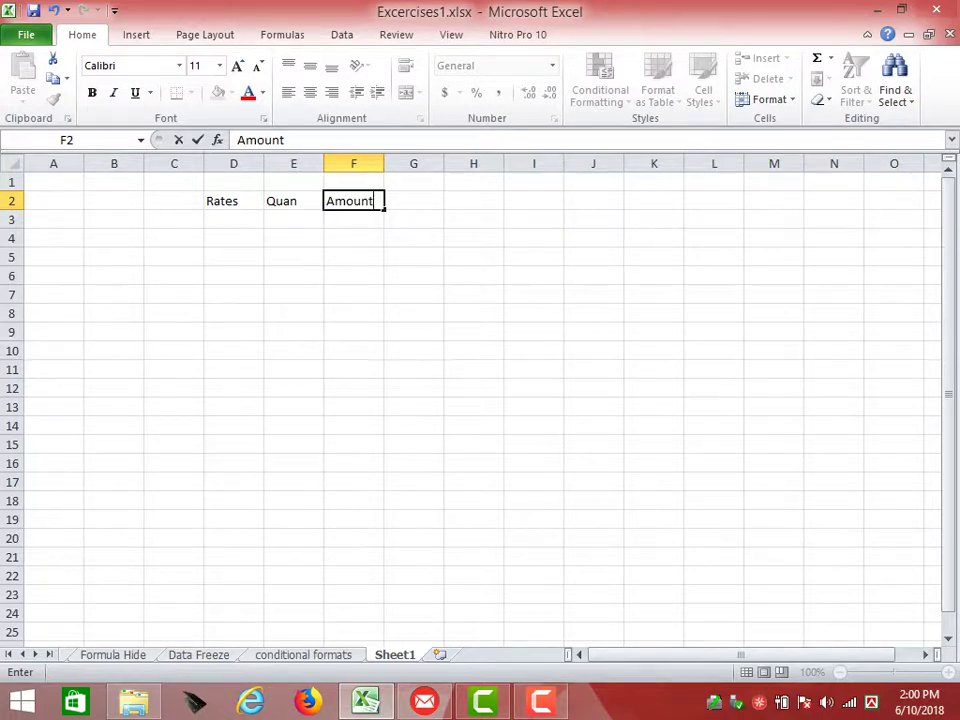
pyautogui.press('Return')
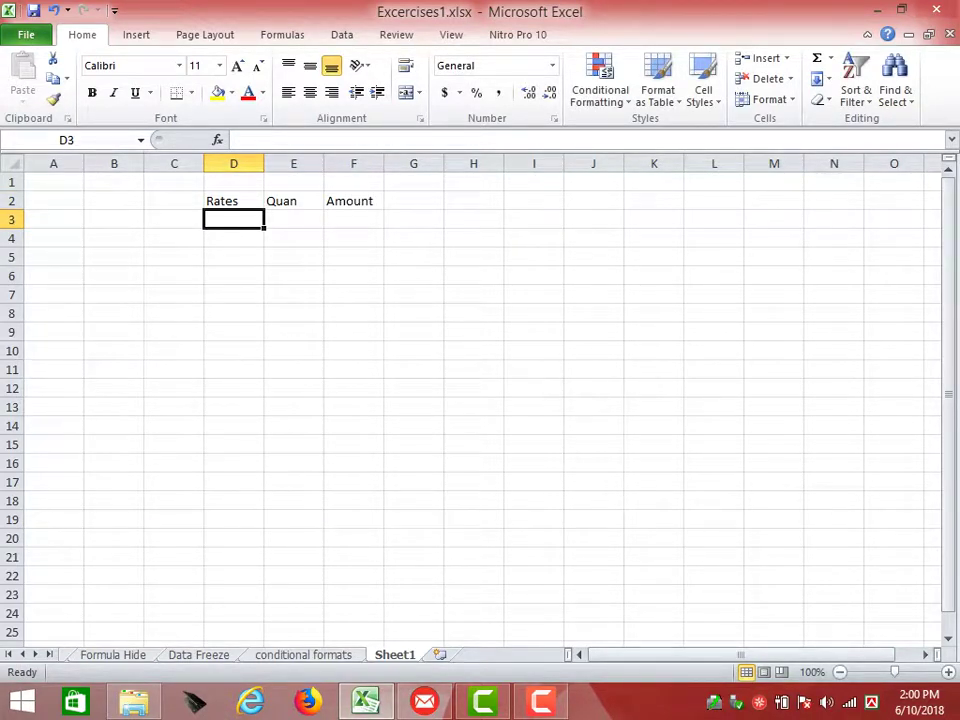
# Zoom in, enter 300 in D3, 10 kg in E3, =D3*E3 in F3, then select E3:E13
pyautogui.click(948, 672)
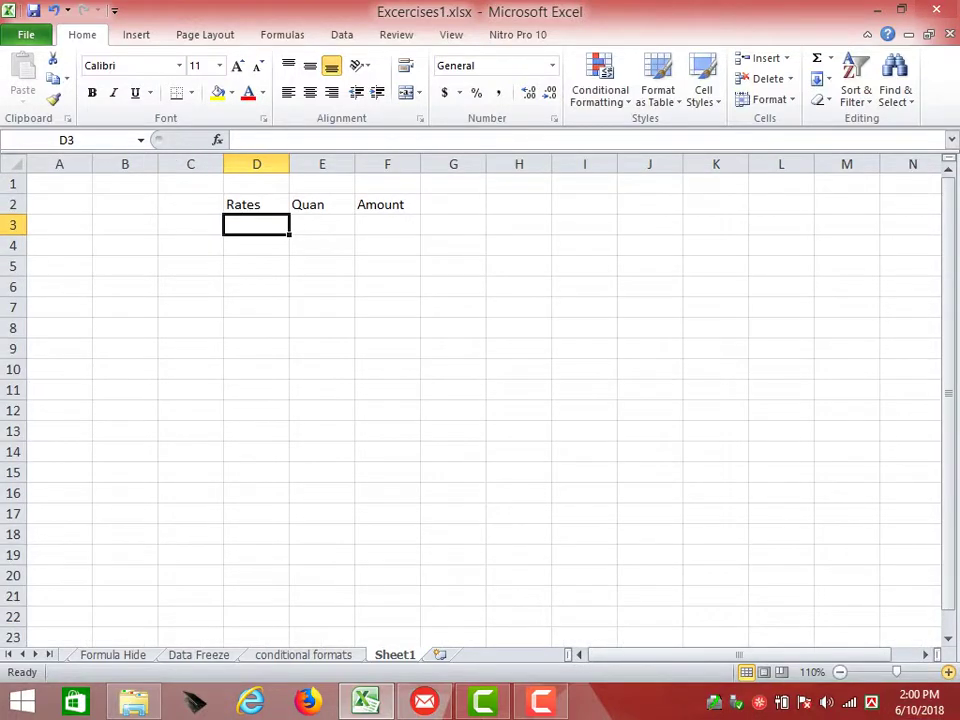
pyautogui.click(948, 672)
pyautogui.click(948, 672)
pyautogui.click(948, 672)
pyautogui.click(948, 672)
pyautogui.click(948, 672)
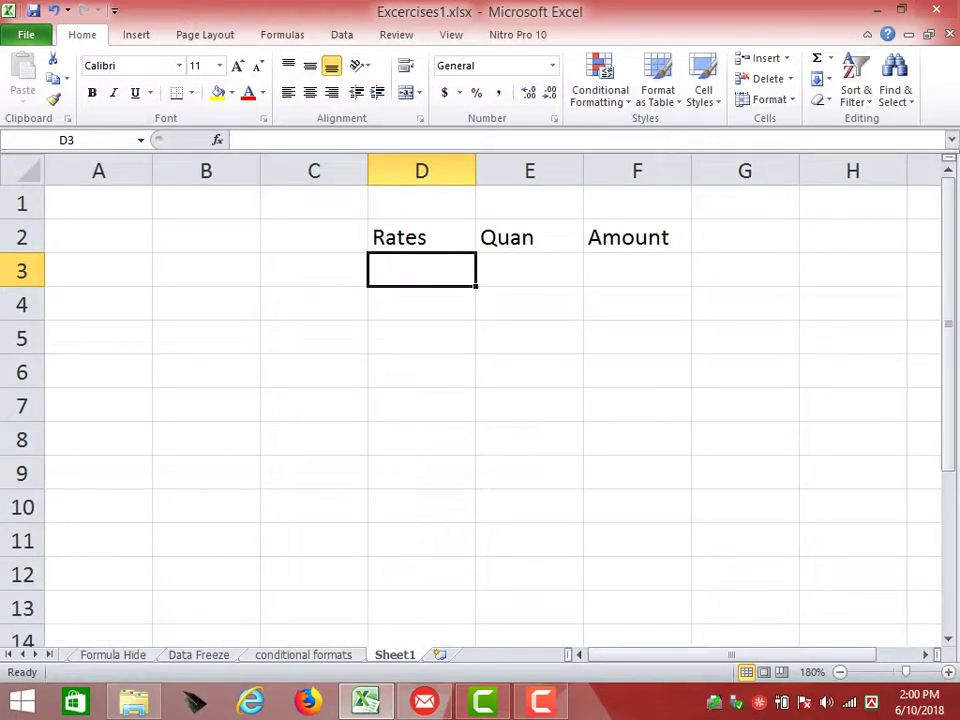
pyautogui.write('300')
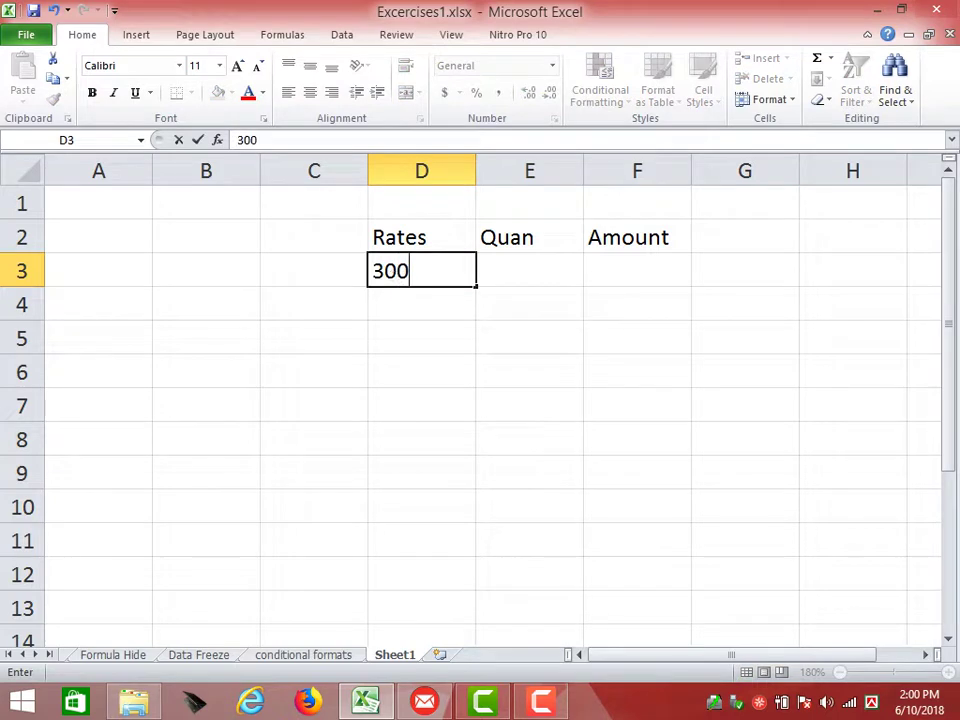
pyautogui.press('Tab')
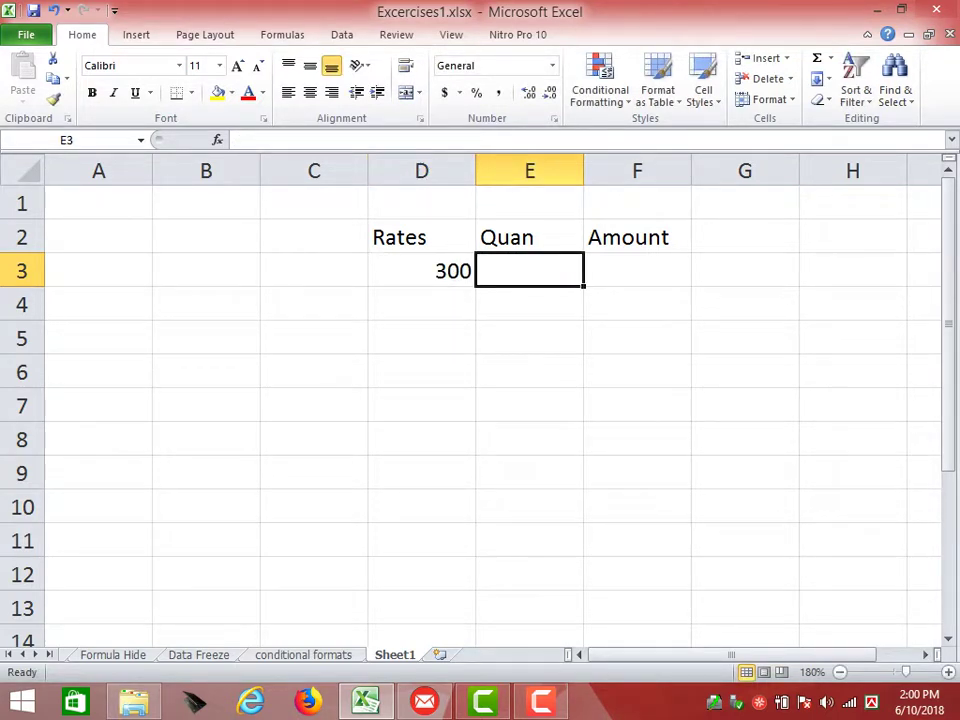
pyautogui.write('10 kg')
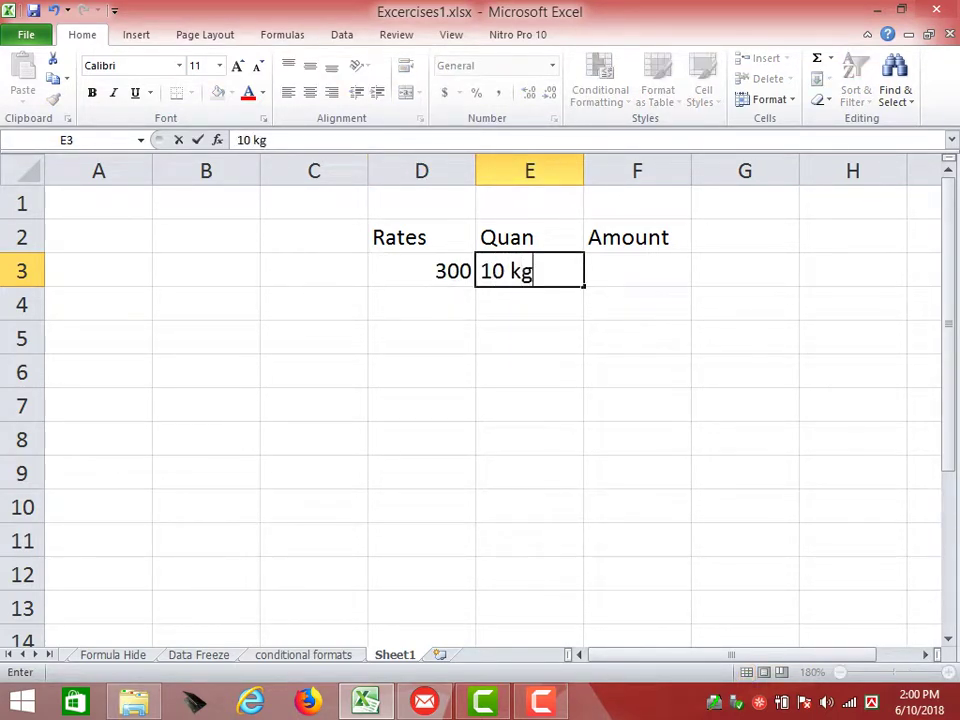
pyautogui.press('Tab')
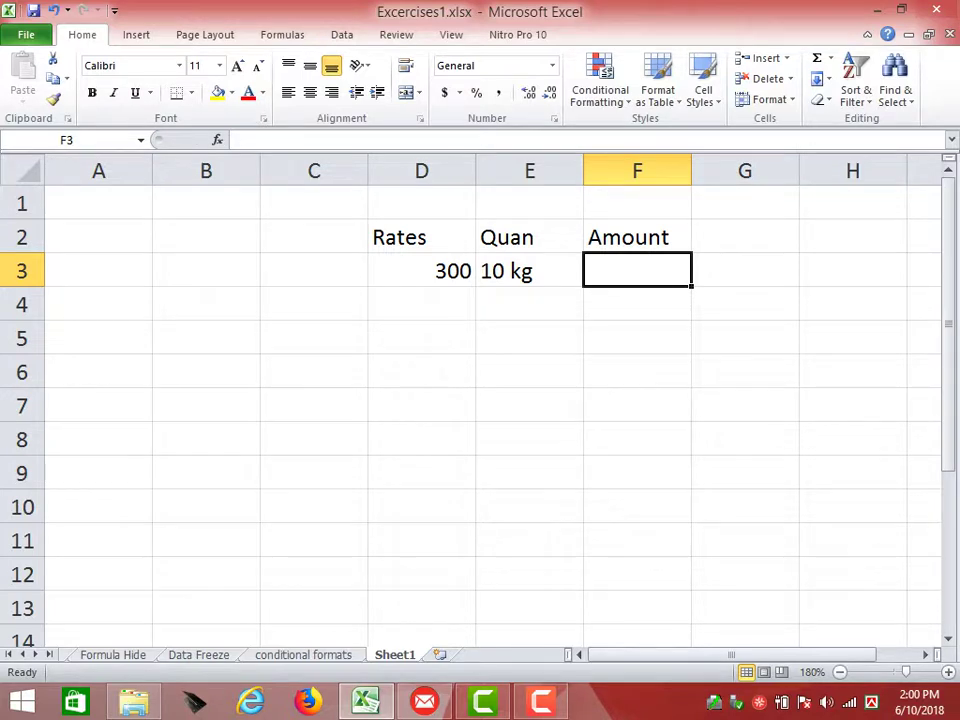
pyautogui.write('=')
pyautogui.press('Left')
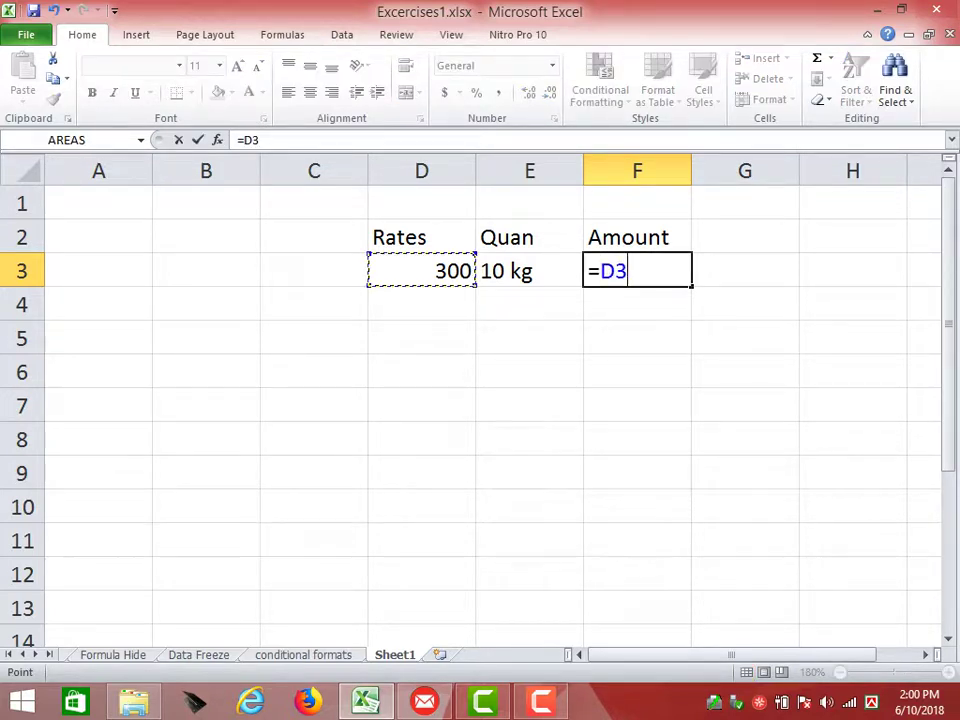
pyautogui.write('*')
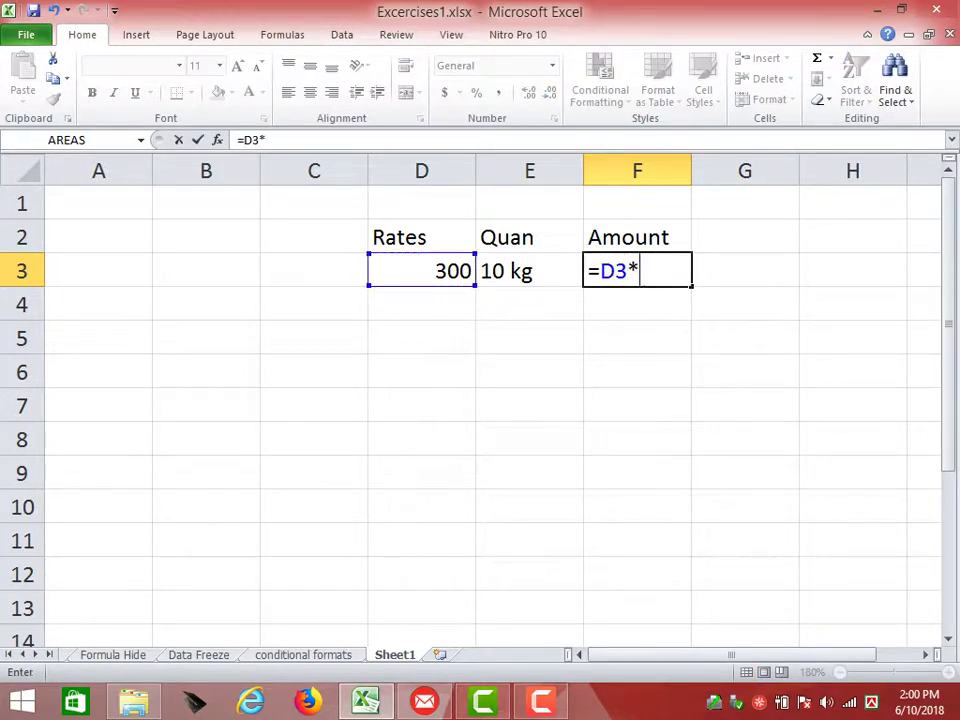
pyautogui.press('Left')
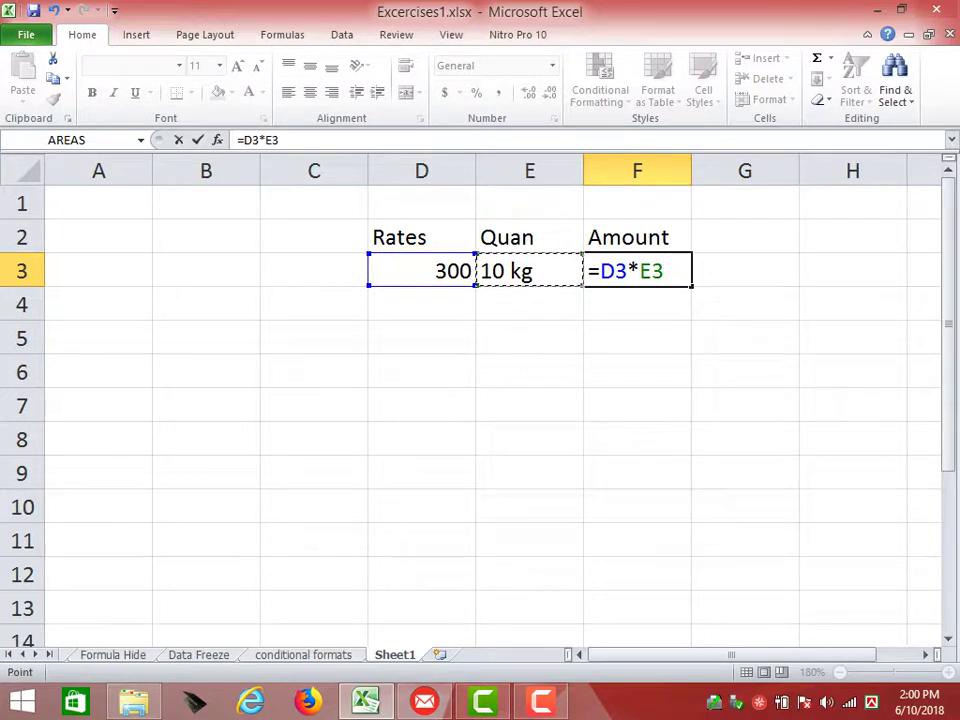
pyautogui.press('Return')
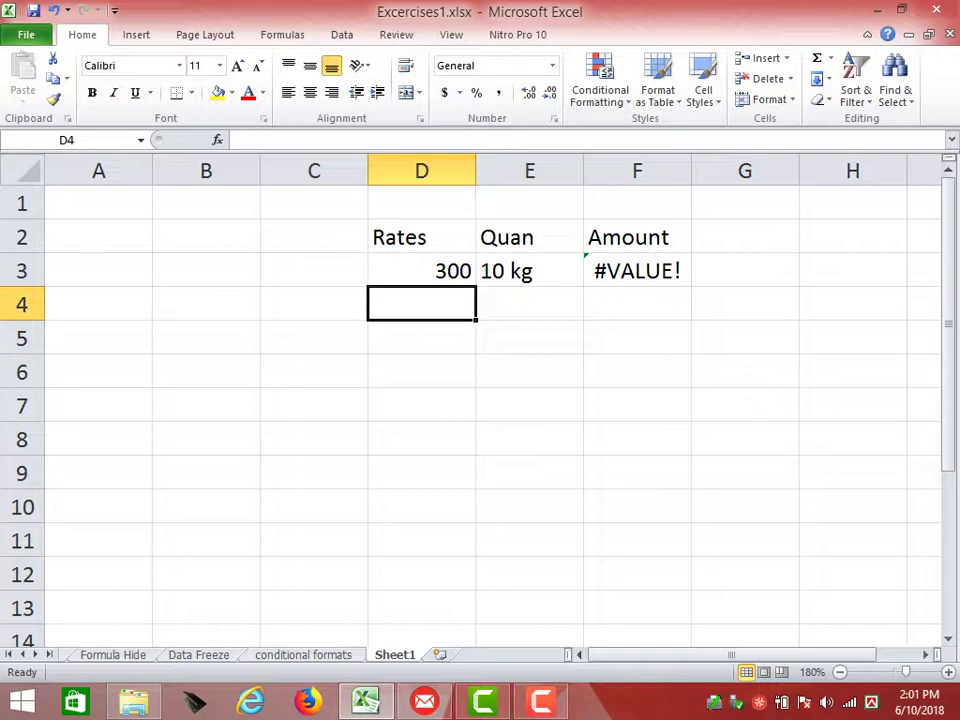
pyautogui.moveTo(529, 271); pyautogui.dragTo(529, 607)
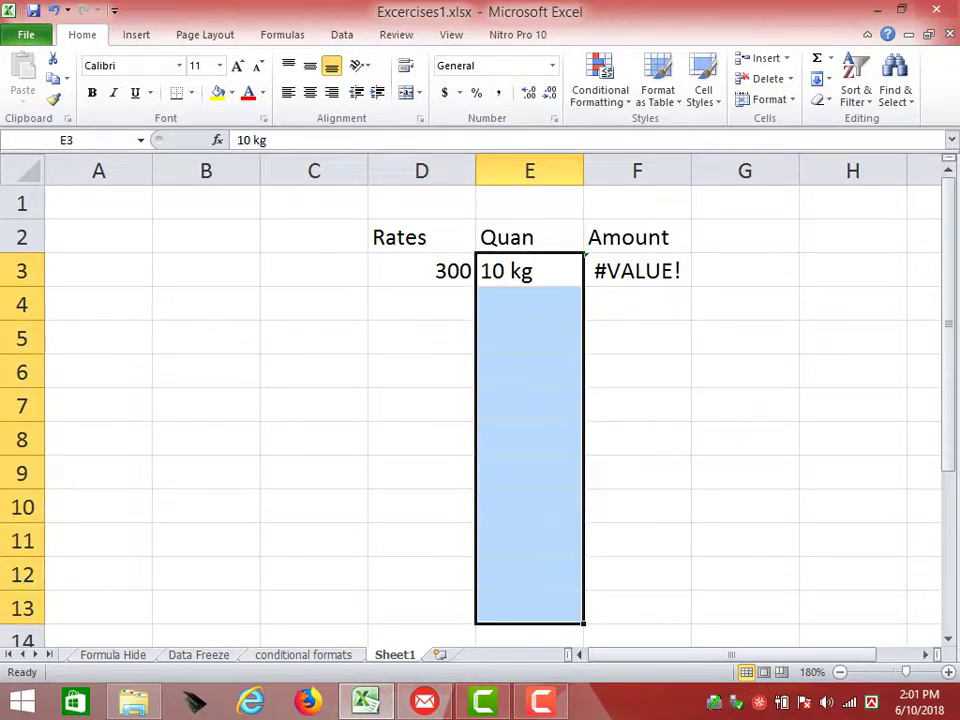
pyautogui.rightClick(527, 308)
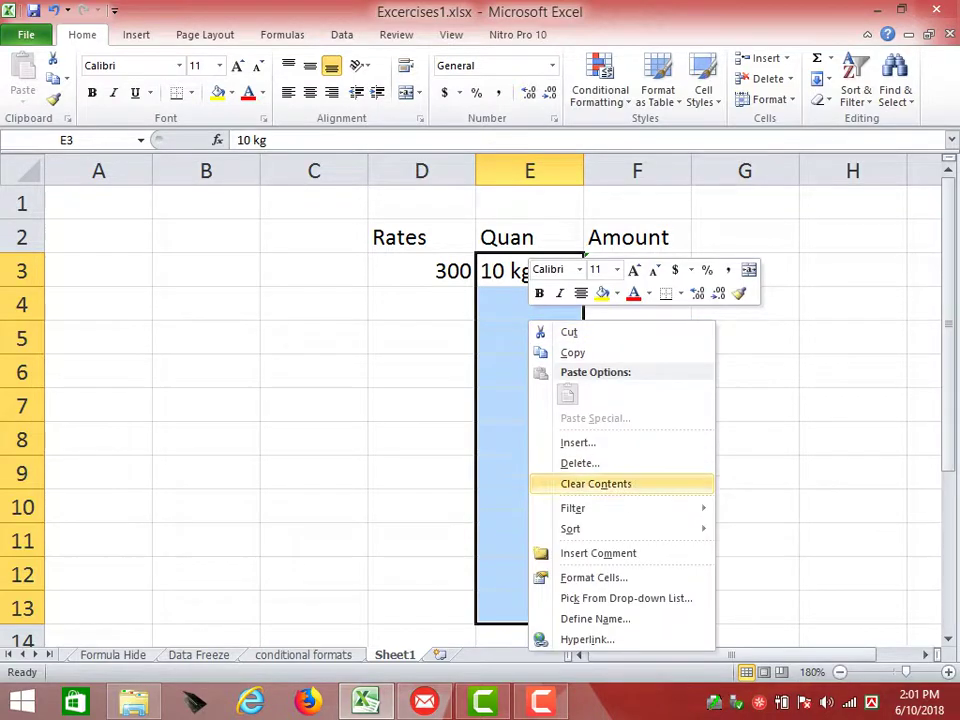
# Give E3:E13 the custom number format 0.00 "kg" through Format Cells
pyautogui.click(600, 639)
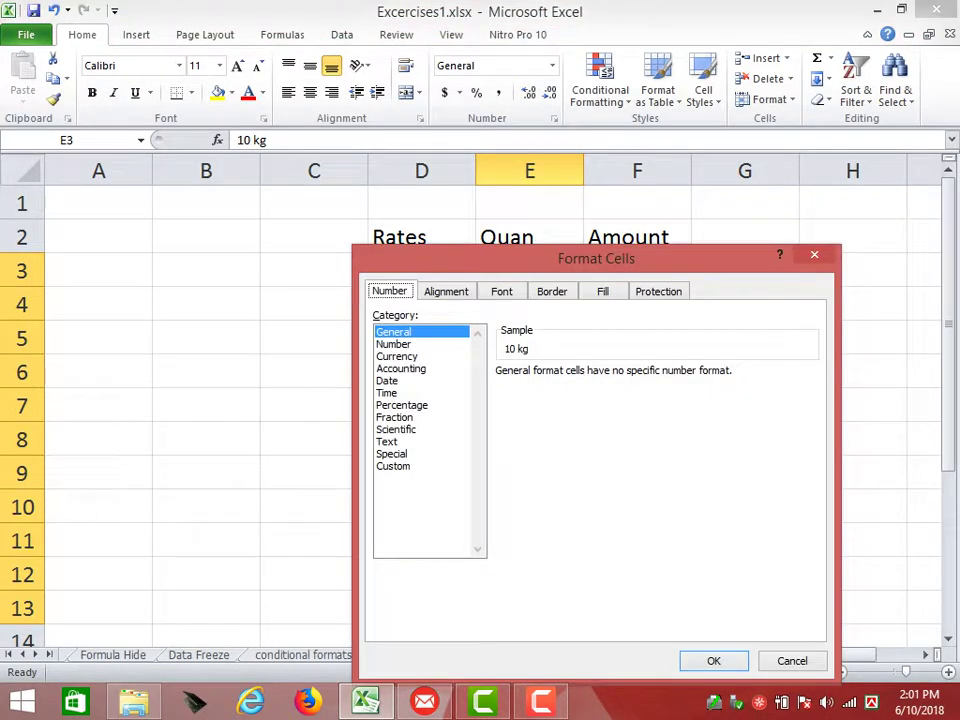
pyautogui.click(393, 466)
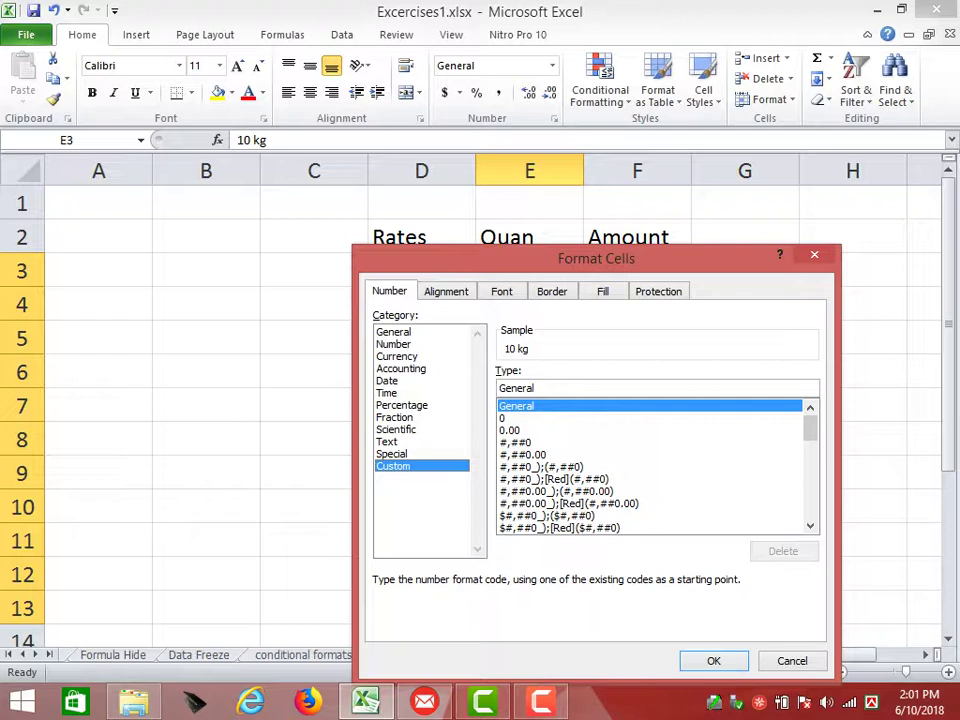
pyautogui.click(510, 430)
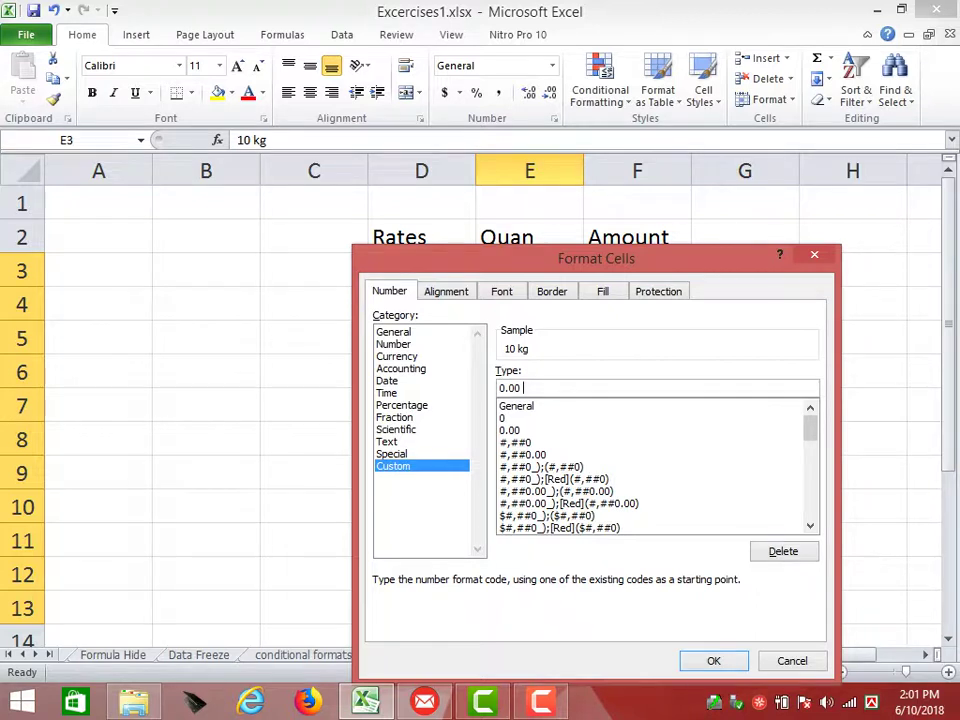
pyautogui.write('"kg')
pyautogui.write('"')
pyautogui.press('Return')
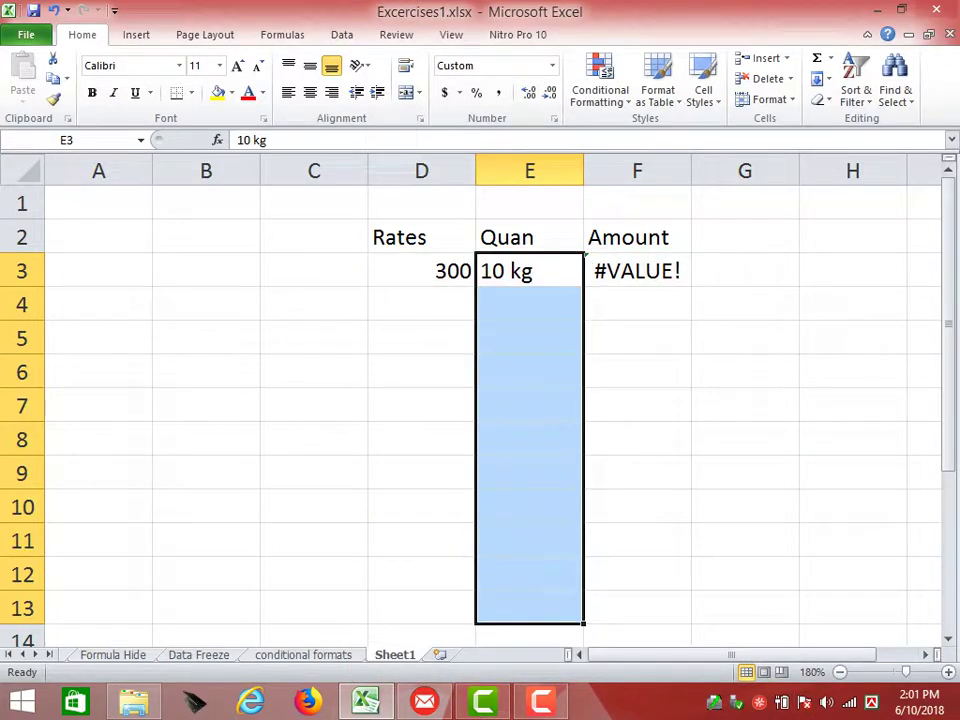
pyautogui.click(637, 271)
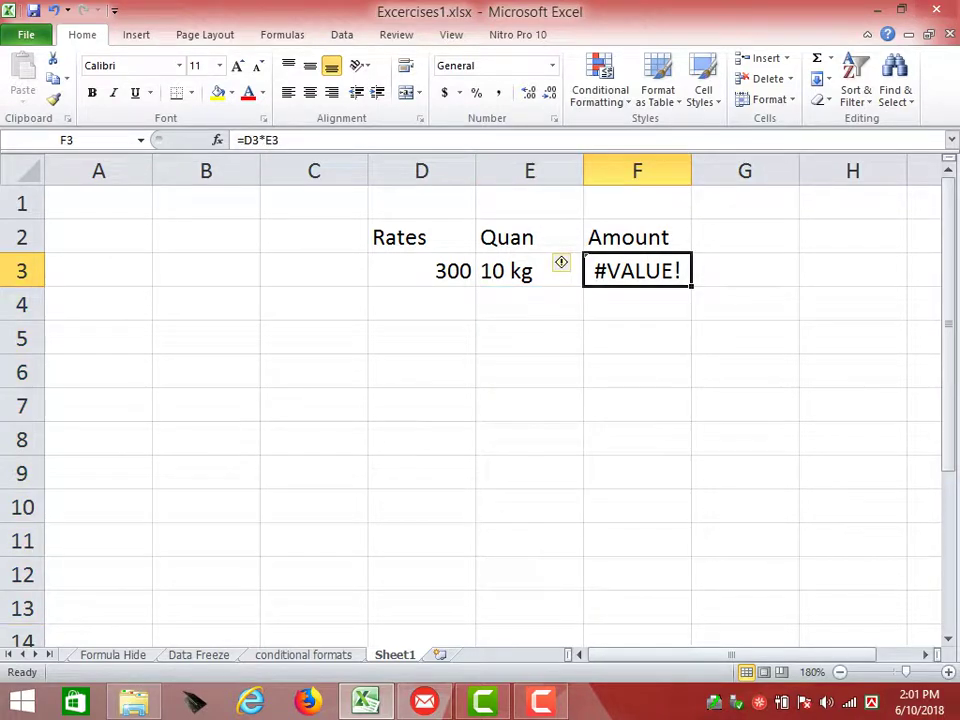
# Clear F3 and re-enter the formula =D3*E3 by clicking D3 and E3
pyautogui.press('BackSpace')
pyautogui.press('Return')
pyautogui.click(637, 271)
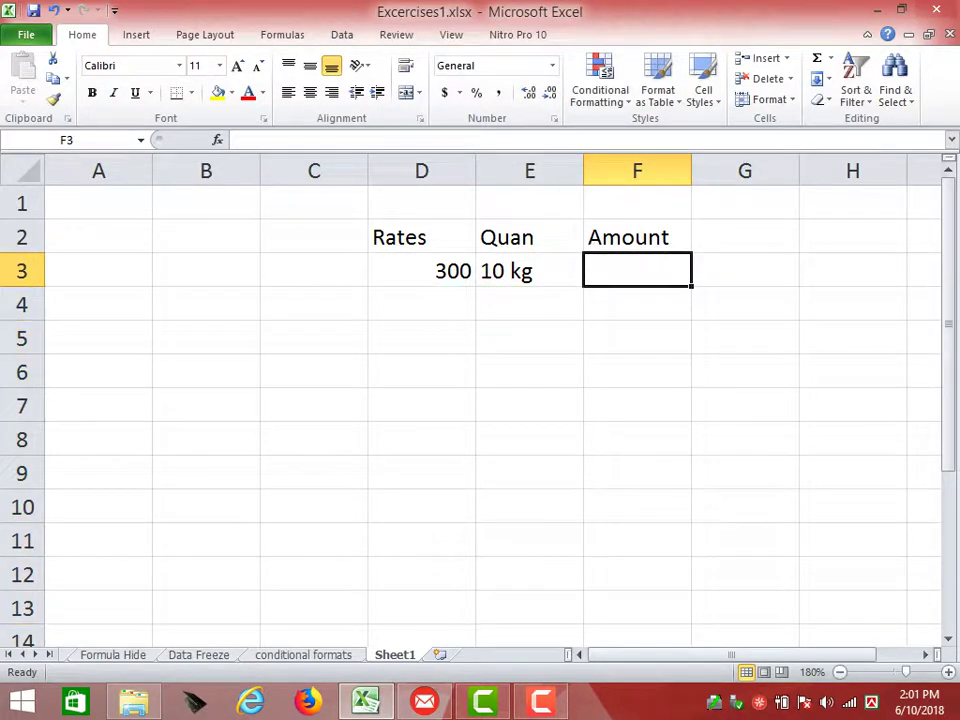
pyautogui.write('=')
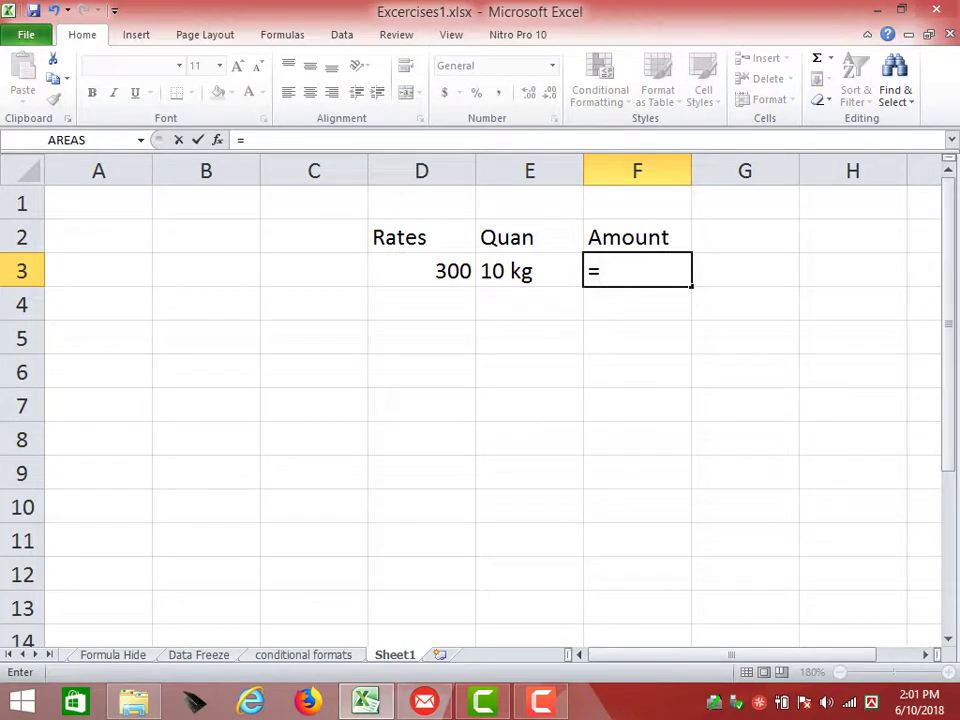
pyautogui.click(421, 271)
pyautogui.write('*')
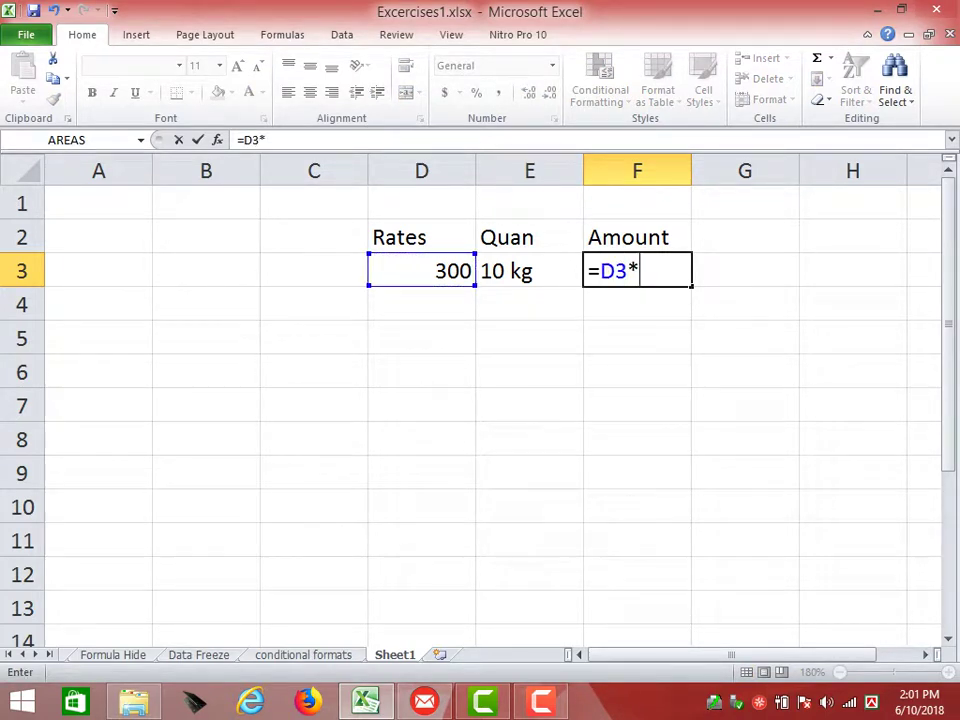
pyautogui.click(529, 271)
pyautogui.press('Return')
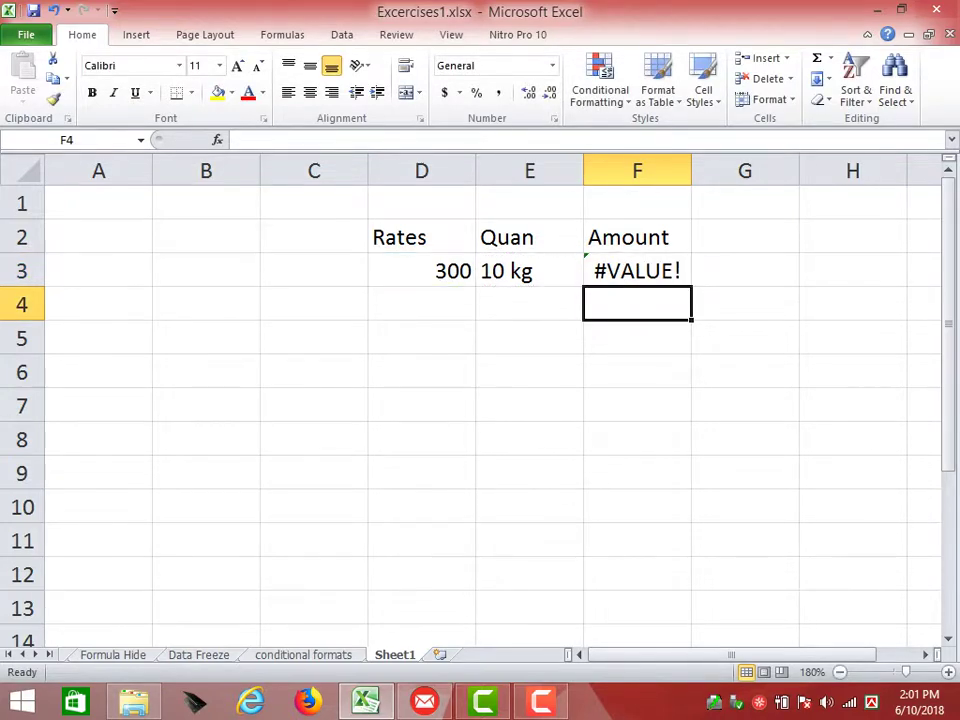
# Select the 10 kg text in E3 and check its formatting without changing anything
pyautogui.click(529, 271)
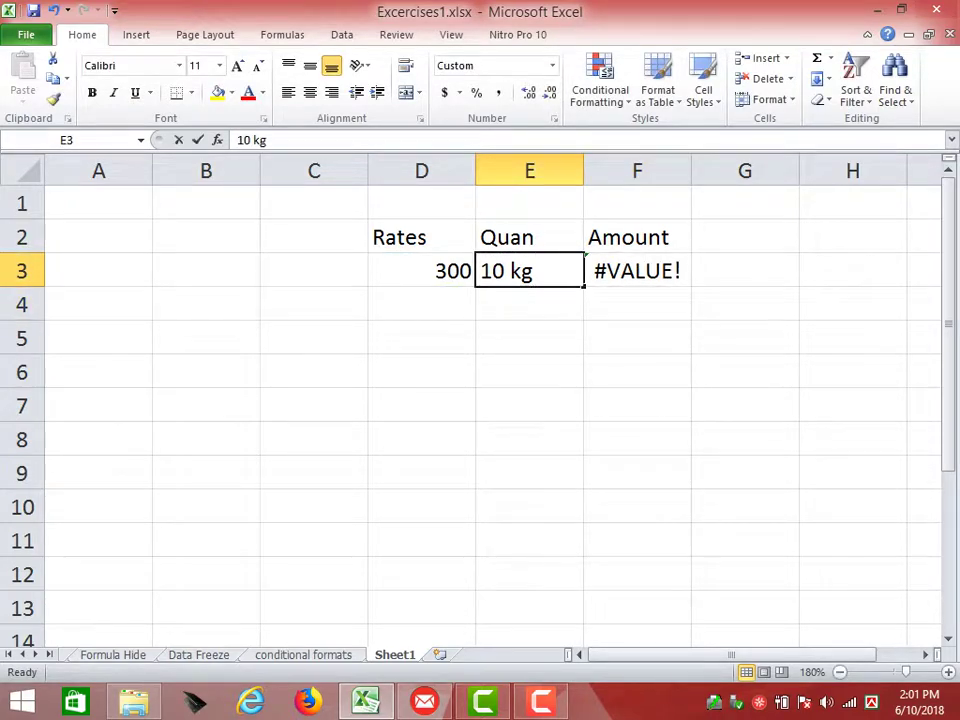
pyautogui.press('F2')
pyautogui.hotkey('shift', 'Home')
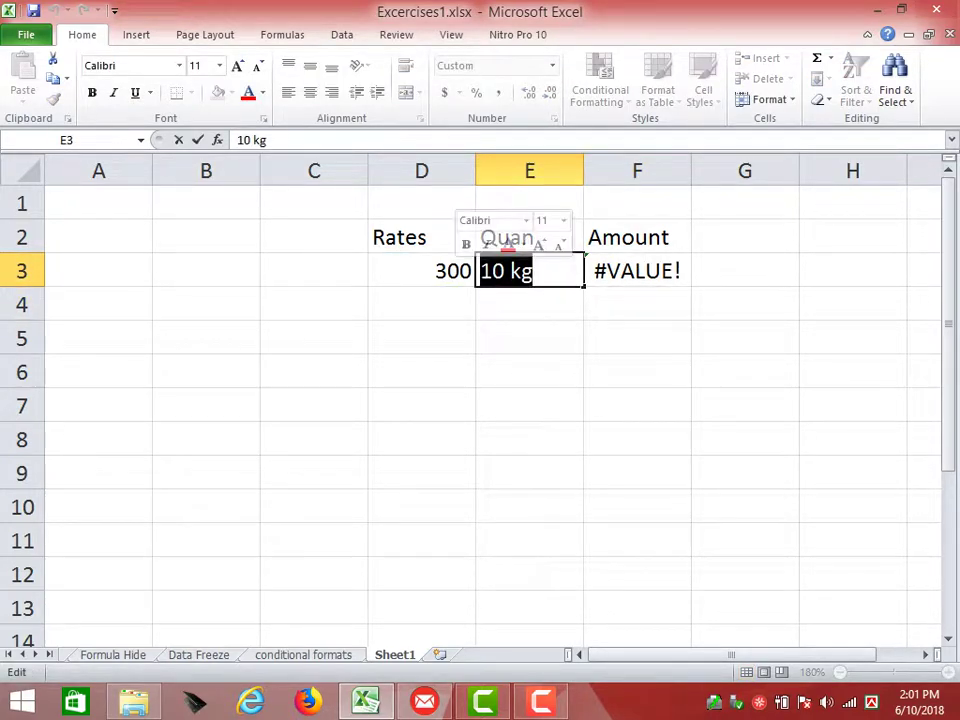
pyautogui.rightClick(527, 272)
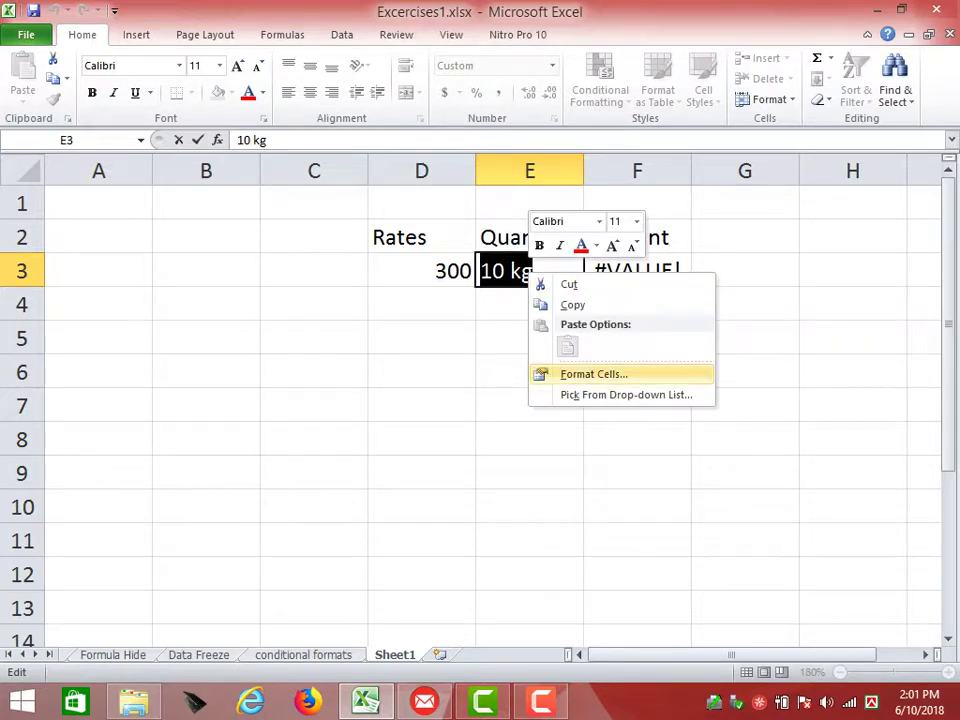
pyautogui.click(594, 374)
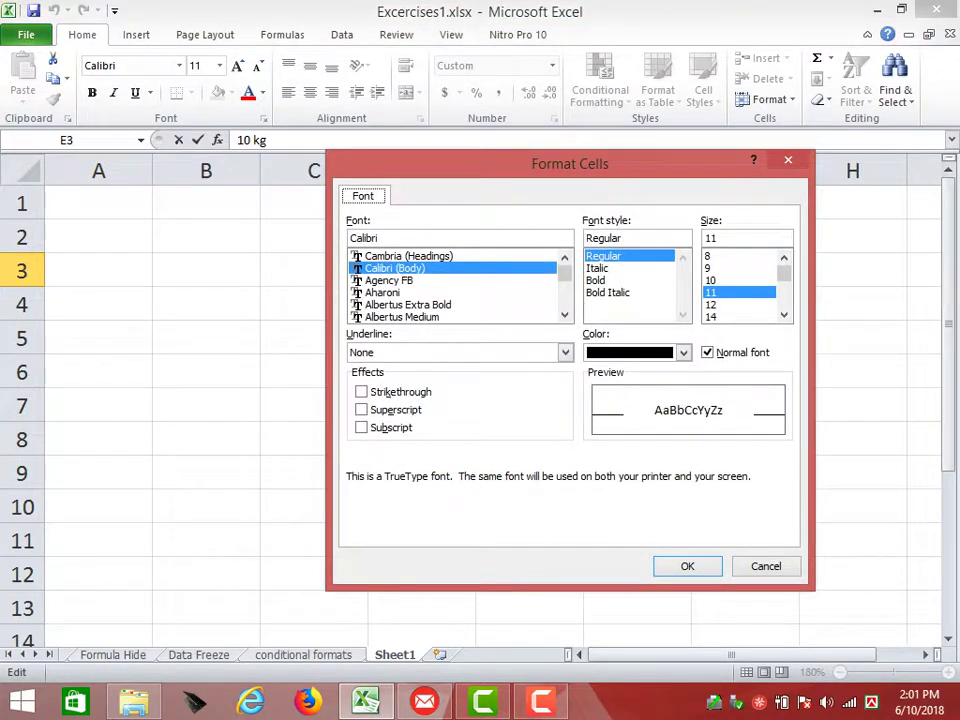
pyautogui.press('Escape')
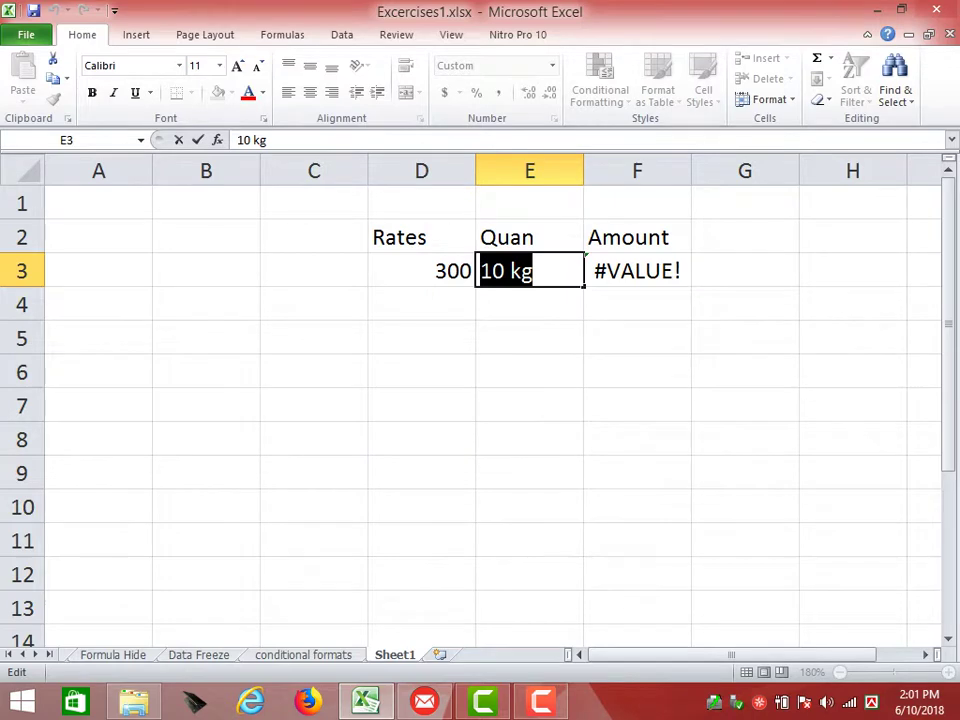
pyautogui.click(529, 371)
# Remove 0.00 from the custom 0.00 "kg" format of E3:E13, then check F3
pyautogui.moveTo(529, 271); pyautogui.dragTo(529, 608)
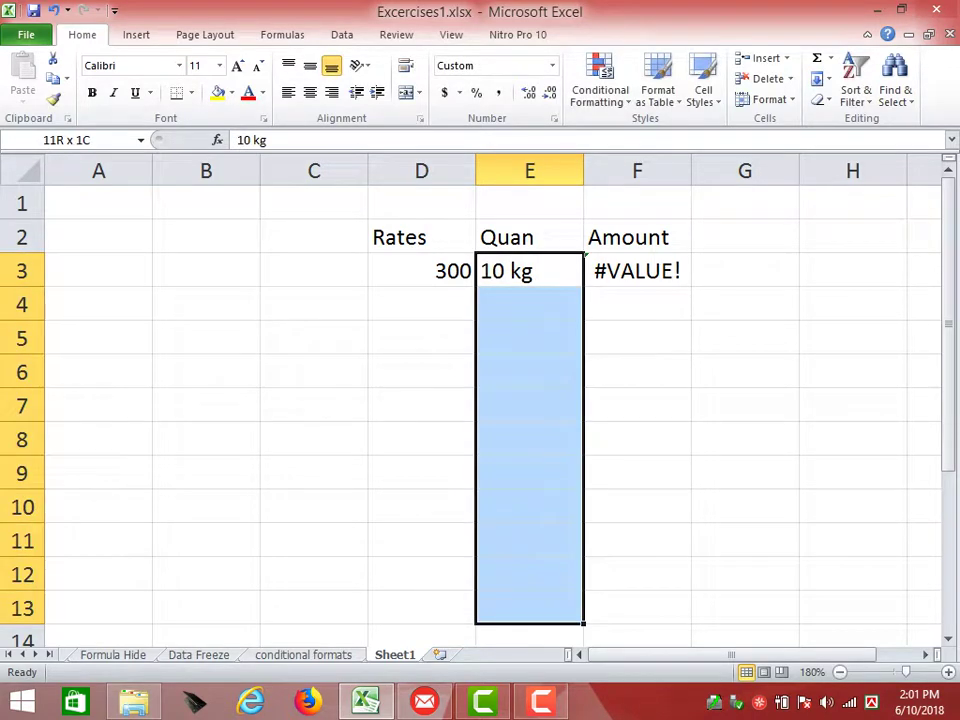
pyautogui.rightClick(524, 320)
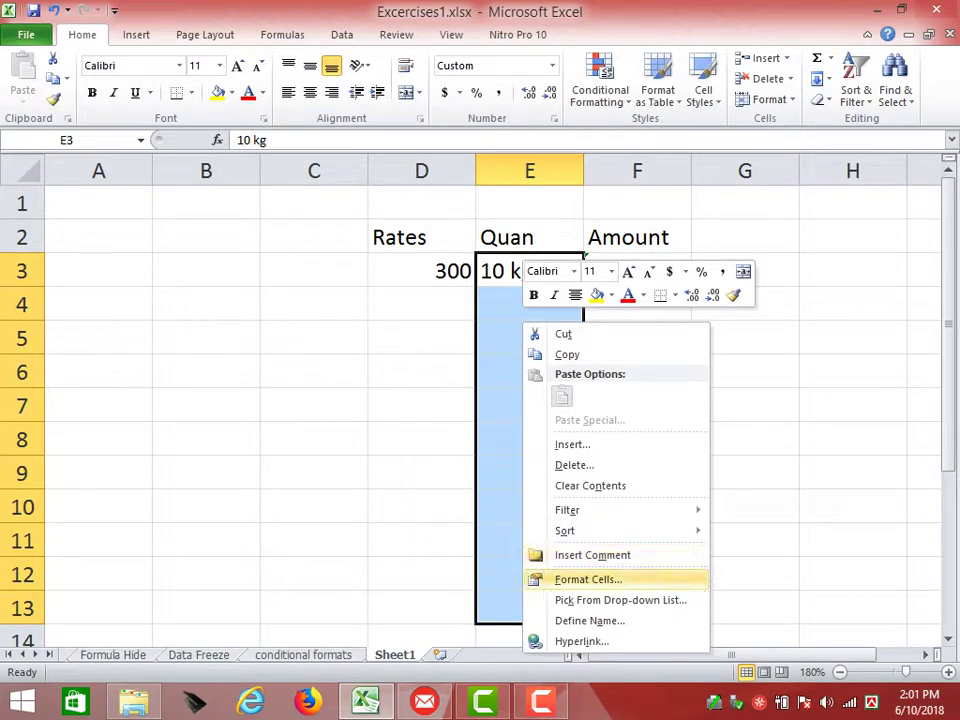
pyautogui.click(588, 579)
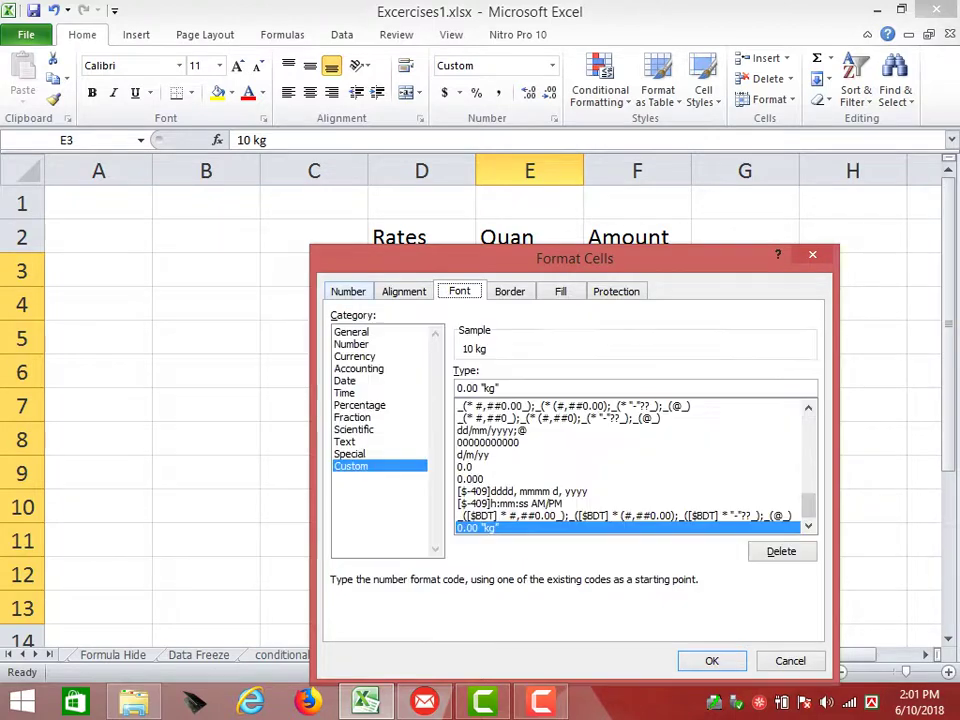
pyautogui.hotkey('ctrl', 'shift', 'Tab')
pyautogui.hotkey('ctrl', 'shift', 'Tab')
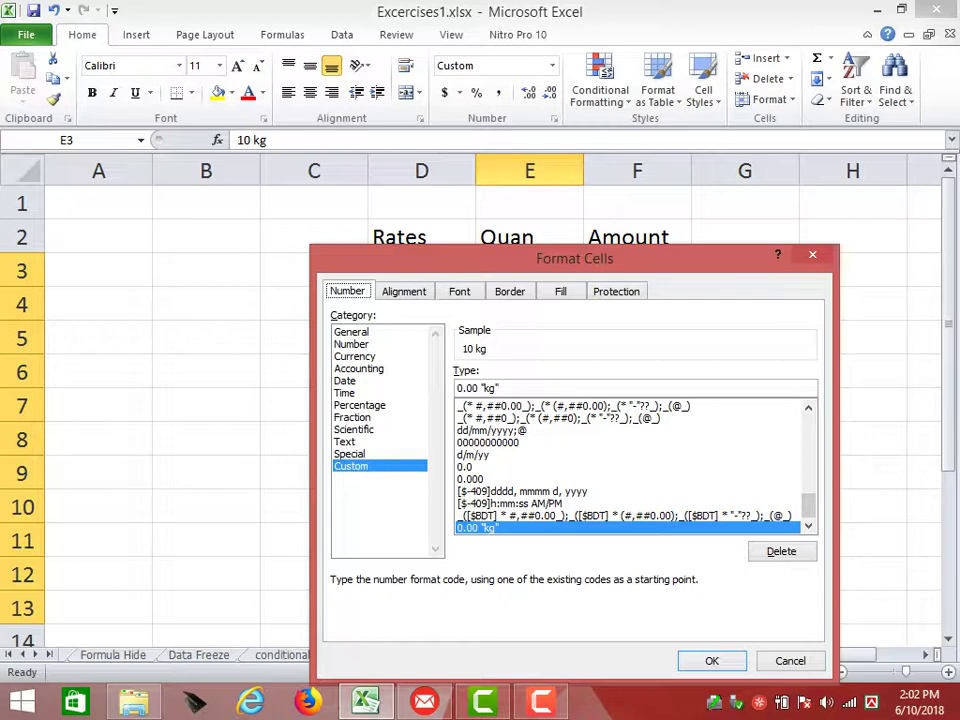
pyautogui.scroll(6, 635, 466)
pyautogui.scroll(6, 635, 466)
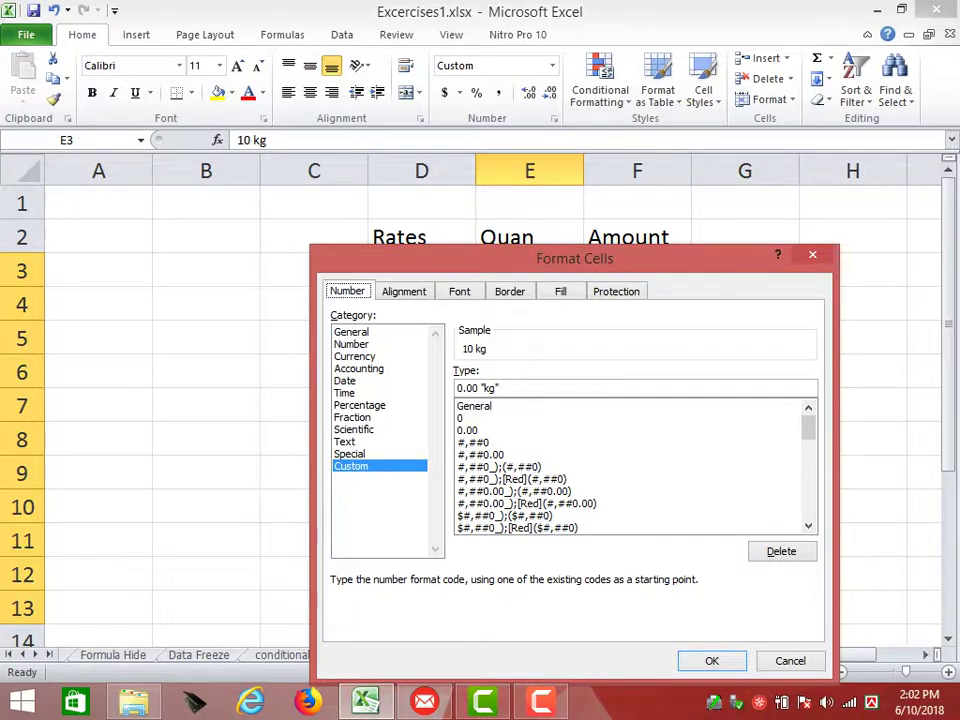
pyautogui.doubleClick(467, 388)
pyautogui.press('BackSpace')
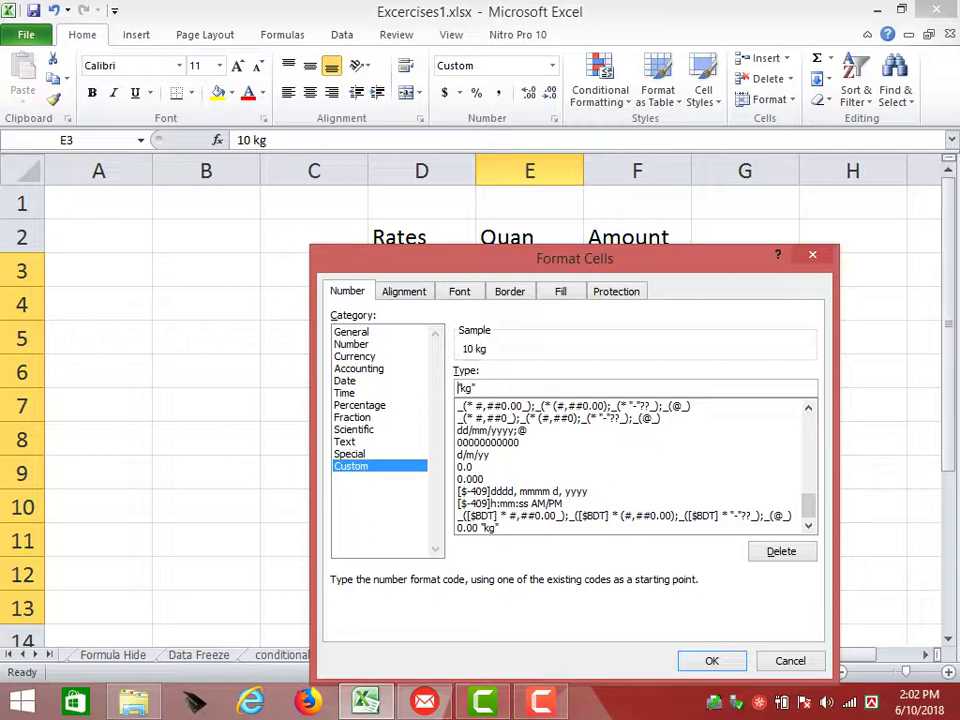
pyautogui.press('Return')
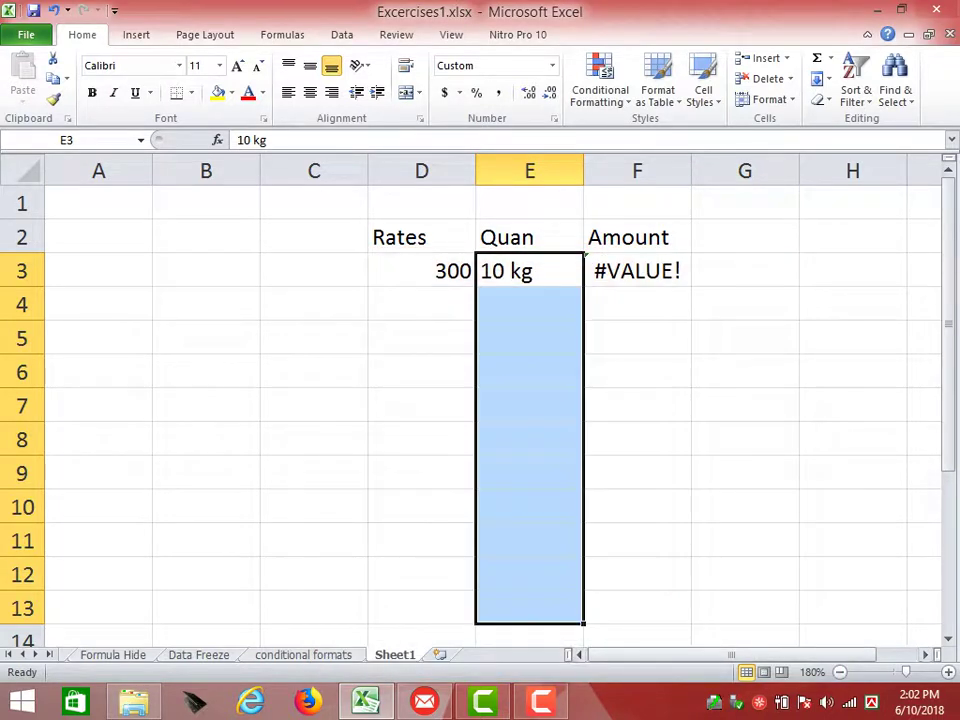
pyautogui.click(587, 258)
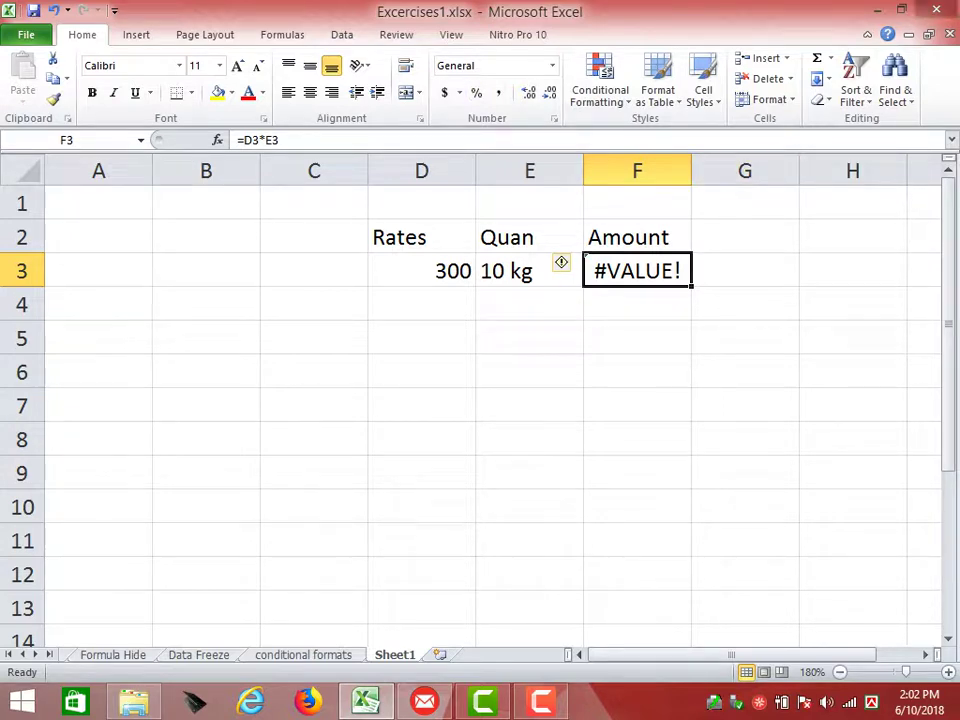
# Close the Excercises1.xlsx window with its X button
pyautogui.click(936, 9)
# Discard changes to Excercises1 and open Exercises 2.xlsx from the folder
pyautogui.click(478, 373)
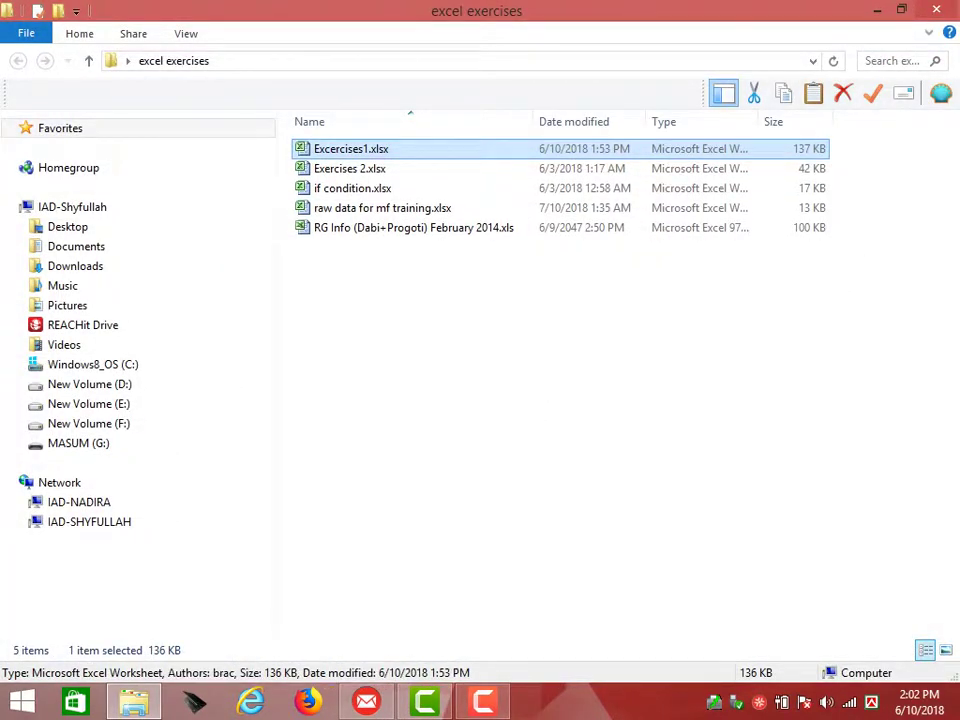
pyautogui.click(349, 168)
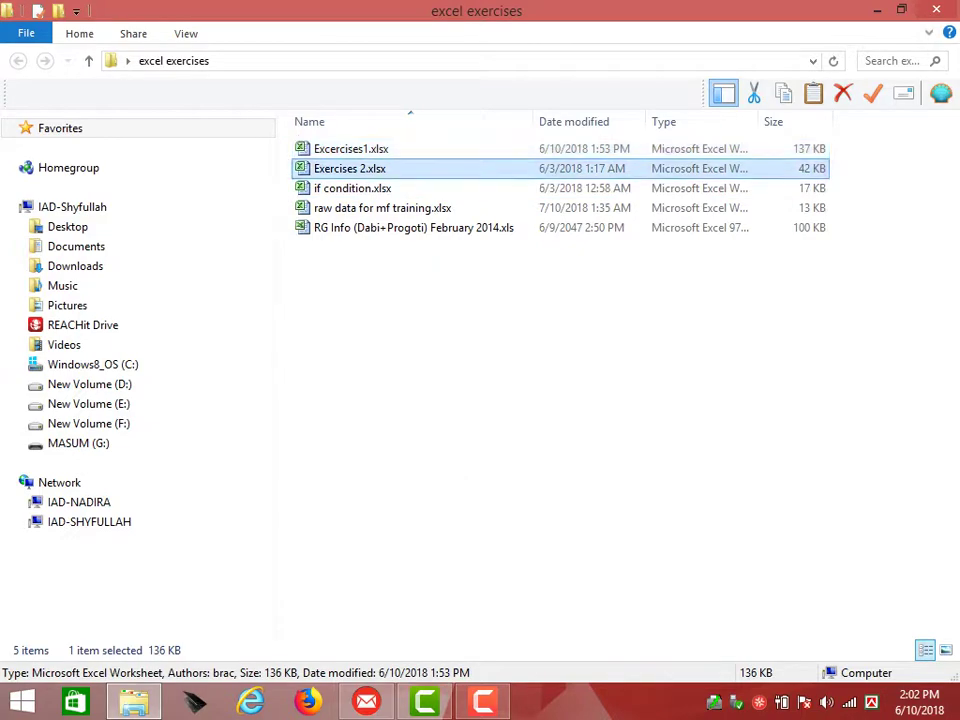
pyautogui.doubleClick(349, 168)
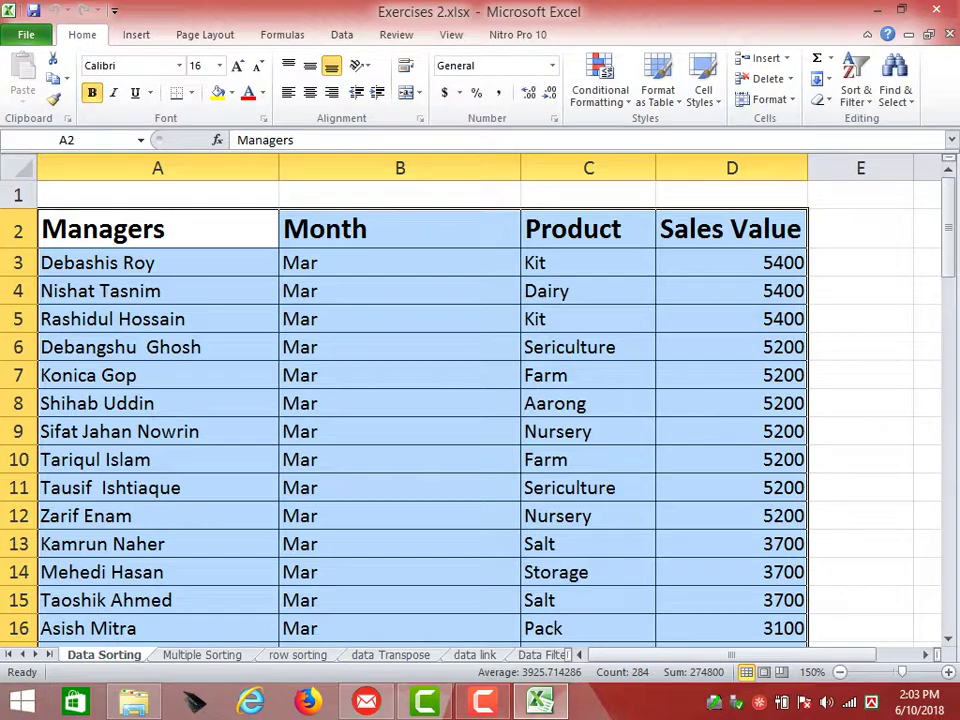
# Select the table A2:D72 from the Managers header down and show the Data tab
pyautogui.click(400, 290)
pyautogui.moveTo(157, 229); pyautogui.dragTo(760, 229)
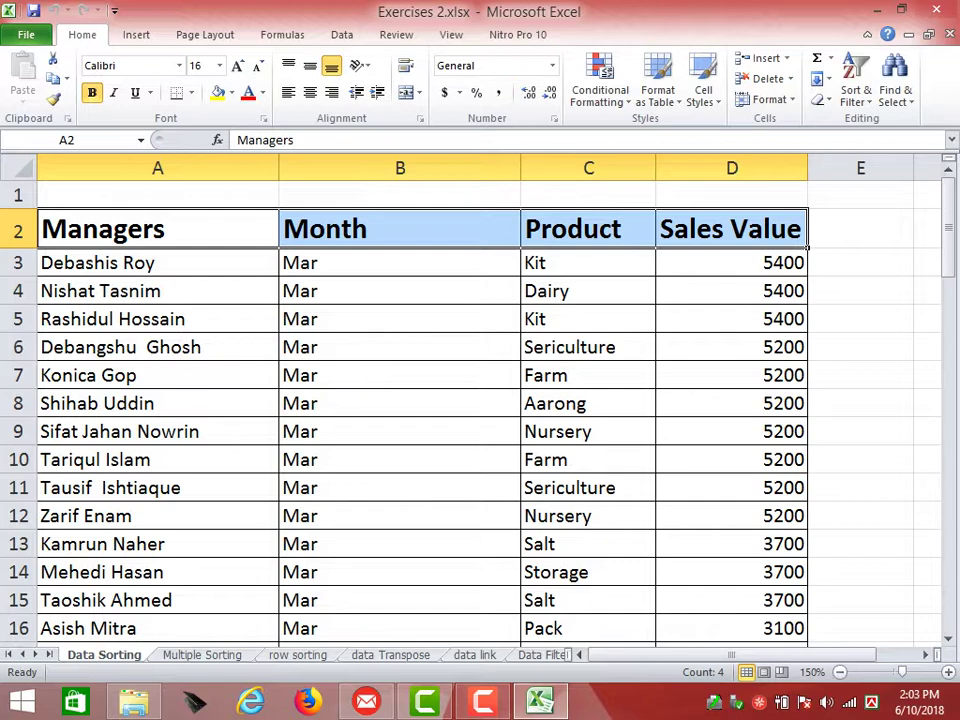
pyautogui.hotkey('ctrl', 'shift', 'Down')
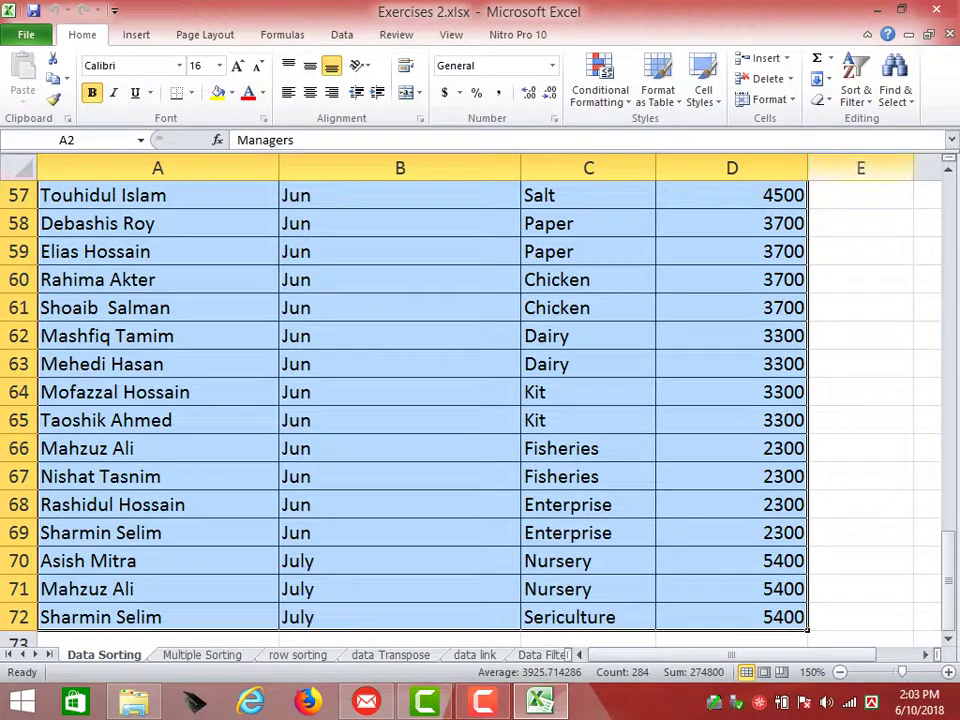
pyautogui.scroll(5, 420, 400)
pyautogui.scroll(13, 420, 400)
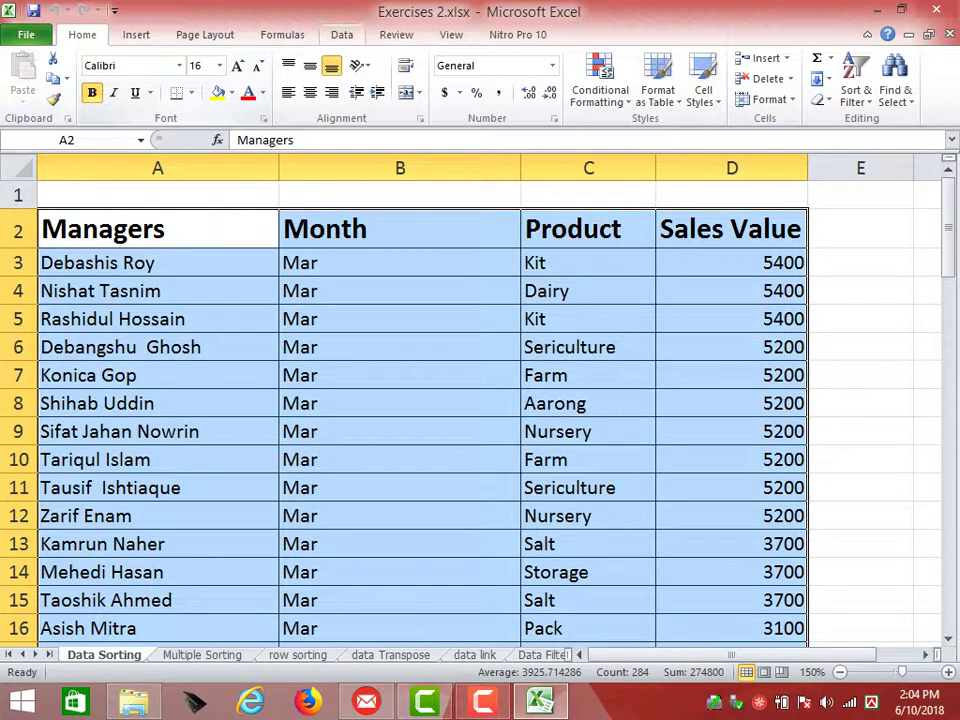
pyautogui.hotkey('alt', 'a')
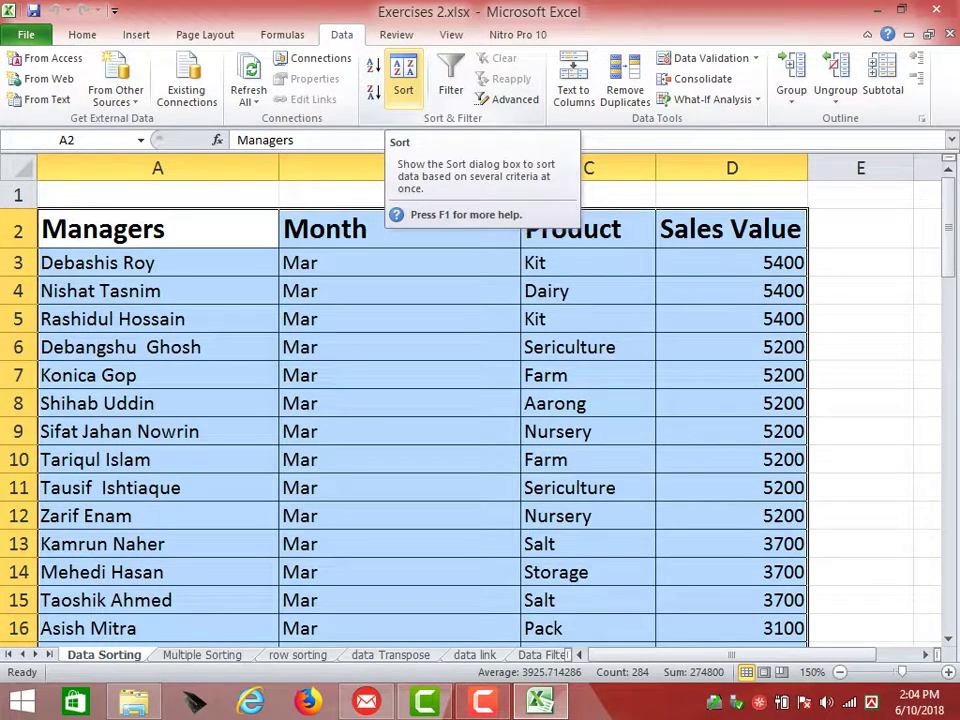
# Sort the table by Managers A to Z, then undo that sort
pyautogui.click(403, 80)
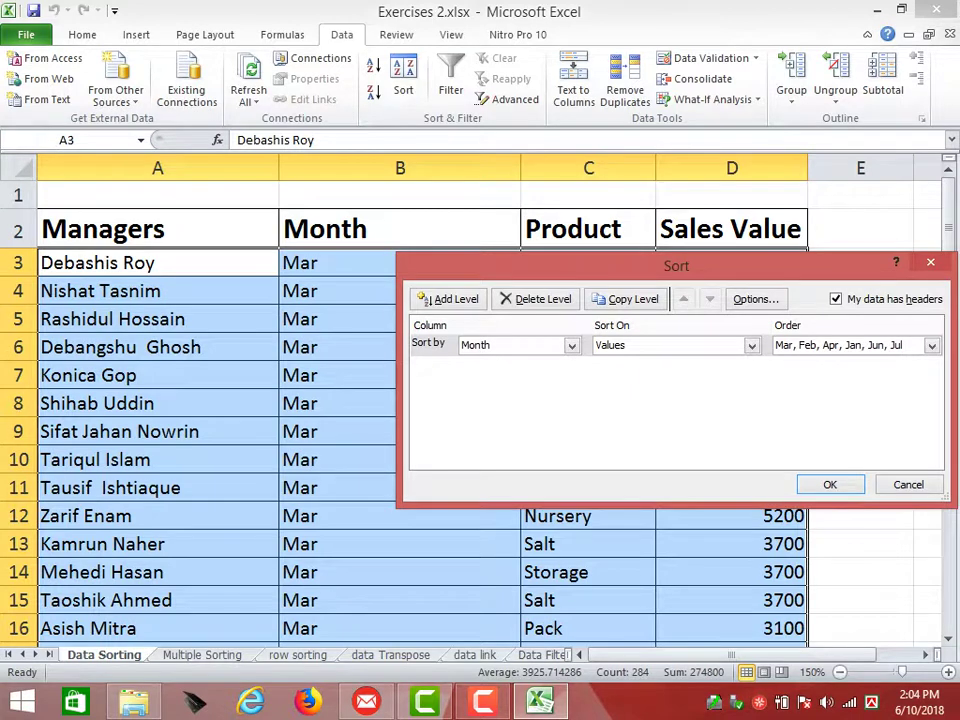
pyautogui.click(571, 345)
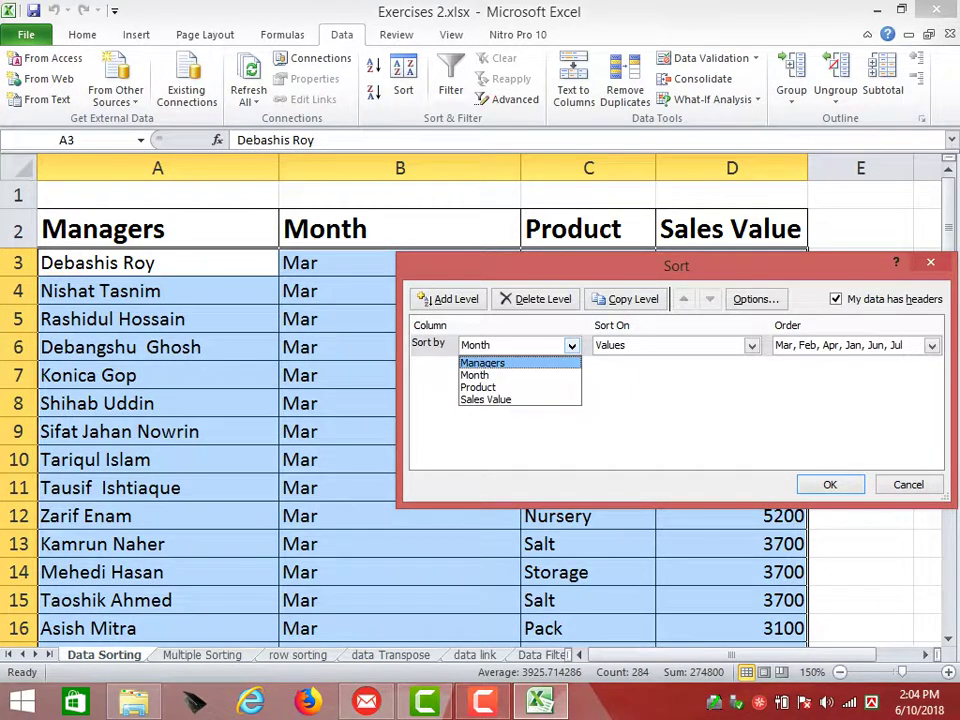
pyautogui.click(482, 363)
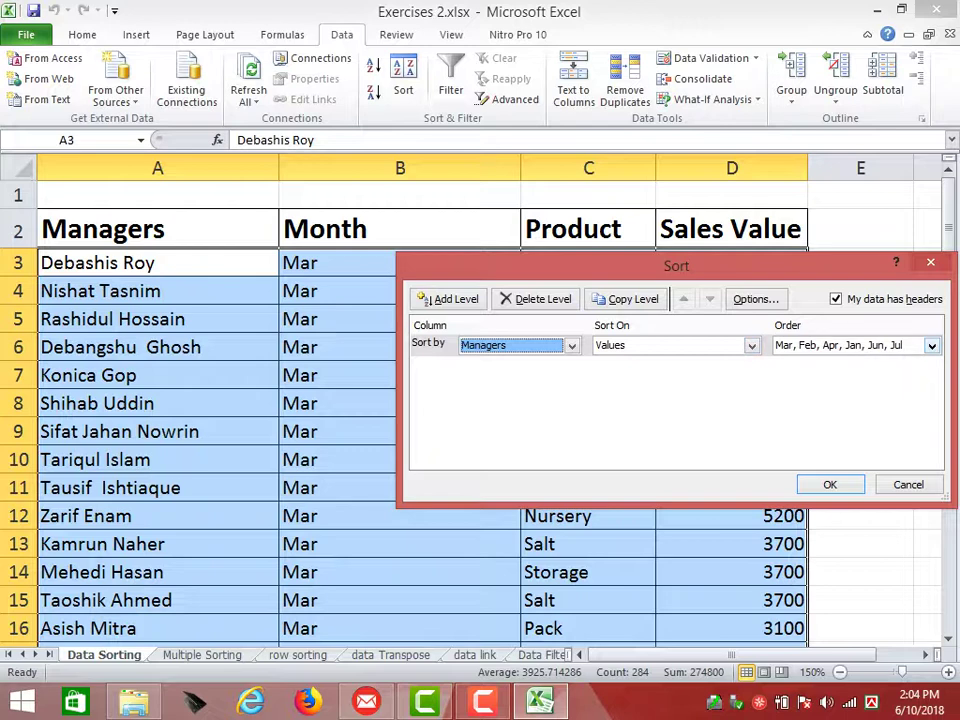
pyautogui.click(931, 345)
pyautogui.click(800, 360)
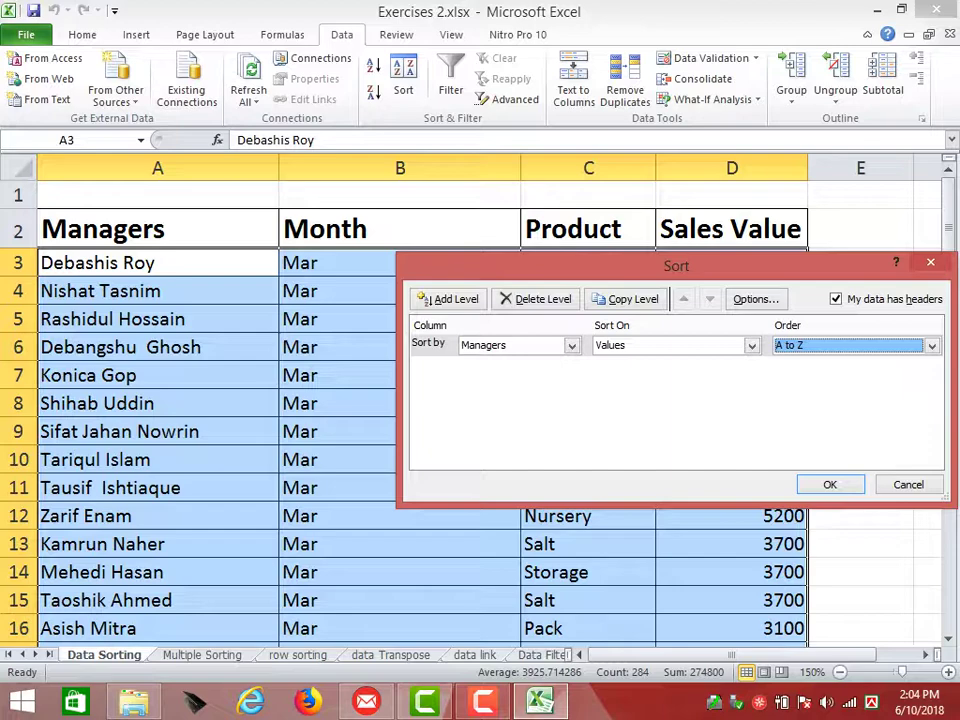
pyautogui.press('super+c')
pyautogui.press('Escape')
pyautogui.press('Return')
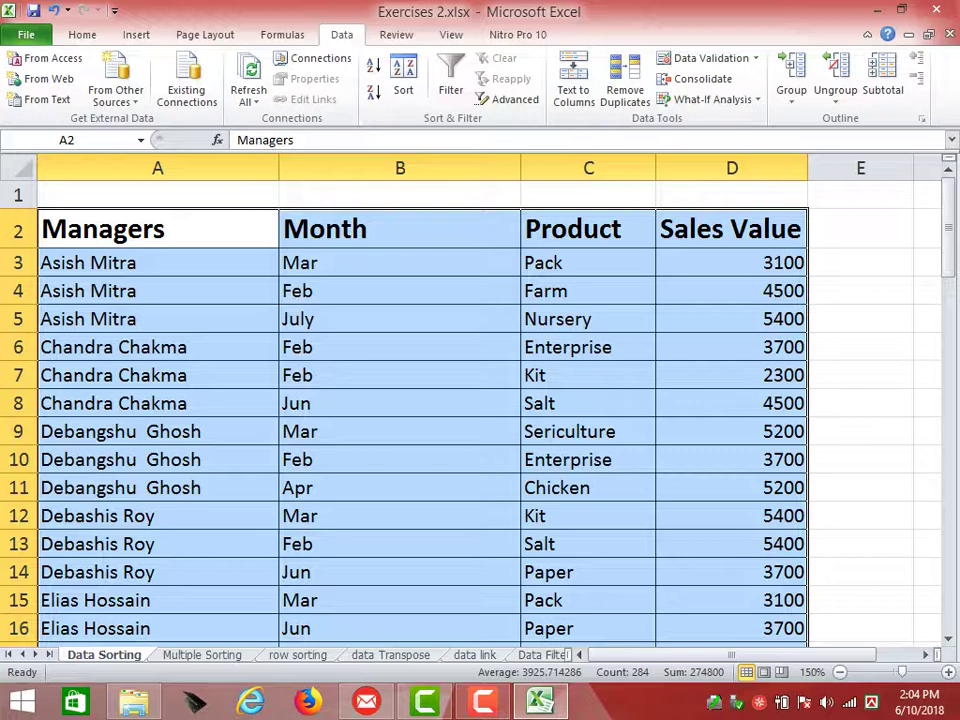
pyautogui.hotkey('ctrl', 'z')
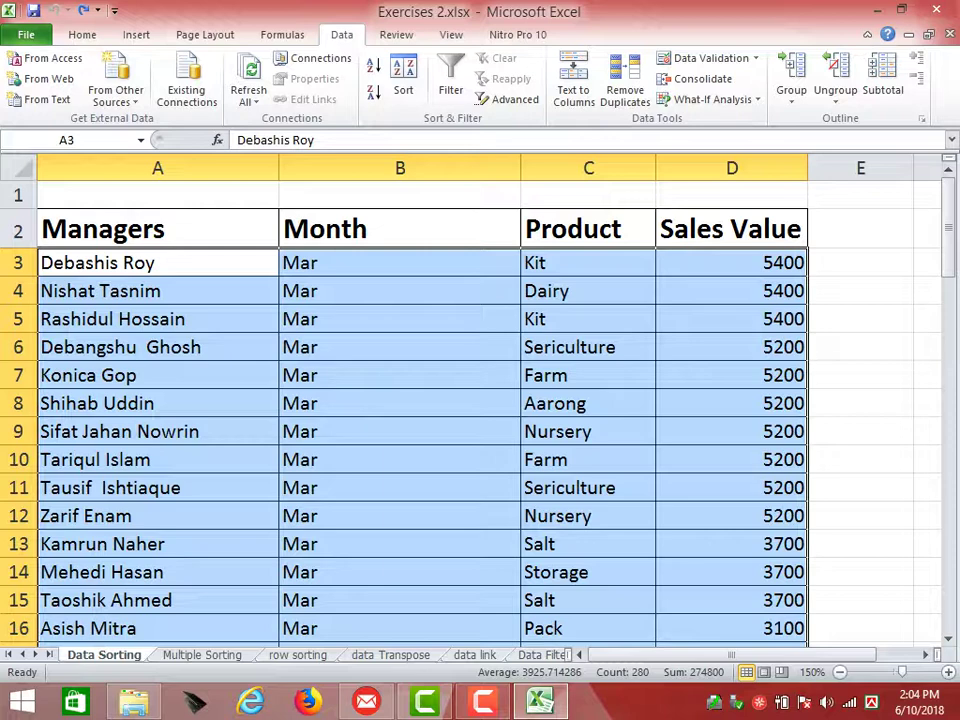
# Reselect the table A2:D72 by dragging across the headers and extending to row 72
pyautogui.click(120, 347)
pyautogui.moveTo(100, 229)
pyautogui.mouseDown()
pyautogui.moveTo(640, 235)
pyautogui.moveTo(806, 247)
pyautogui.mouseUp()
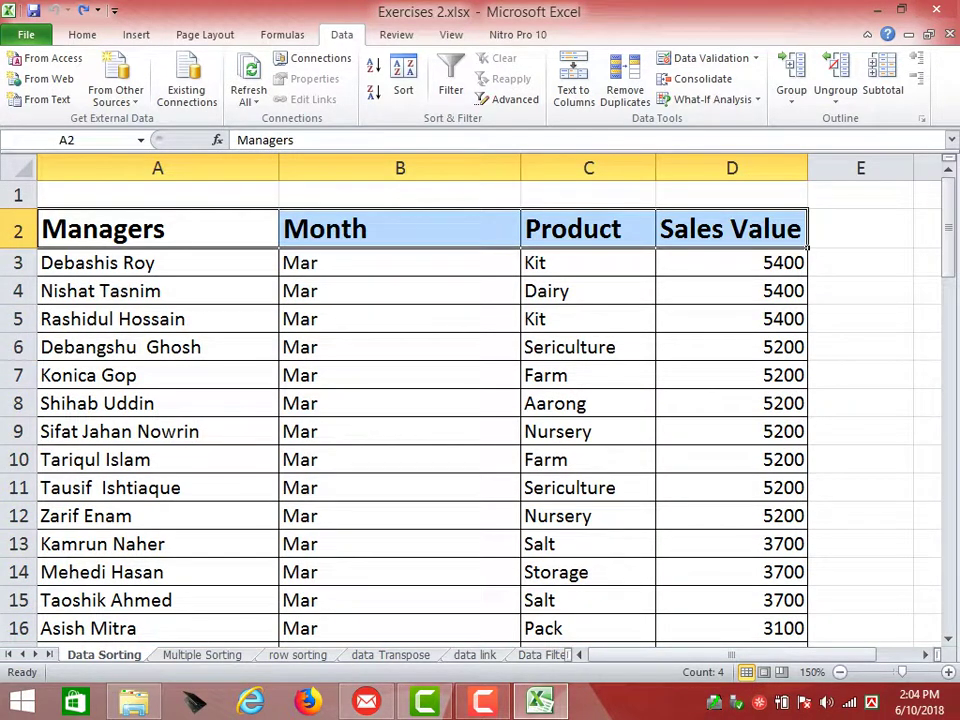
pyautogui.hotkey('ctrl', 'shift', 'Down')
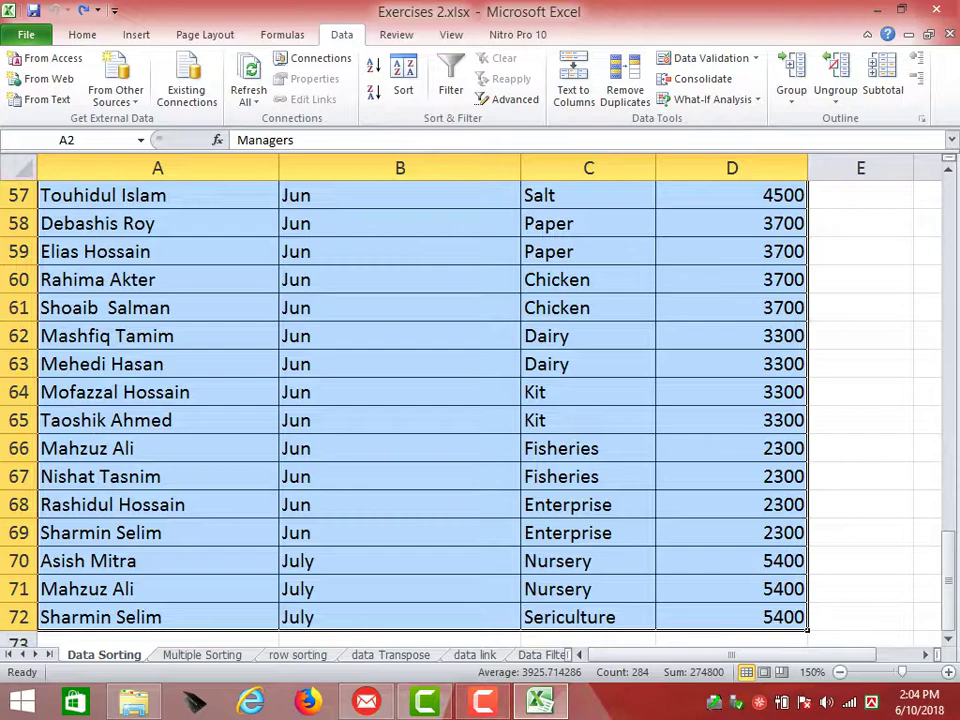
pyautogui.click(948, 176)
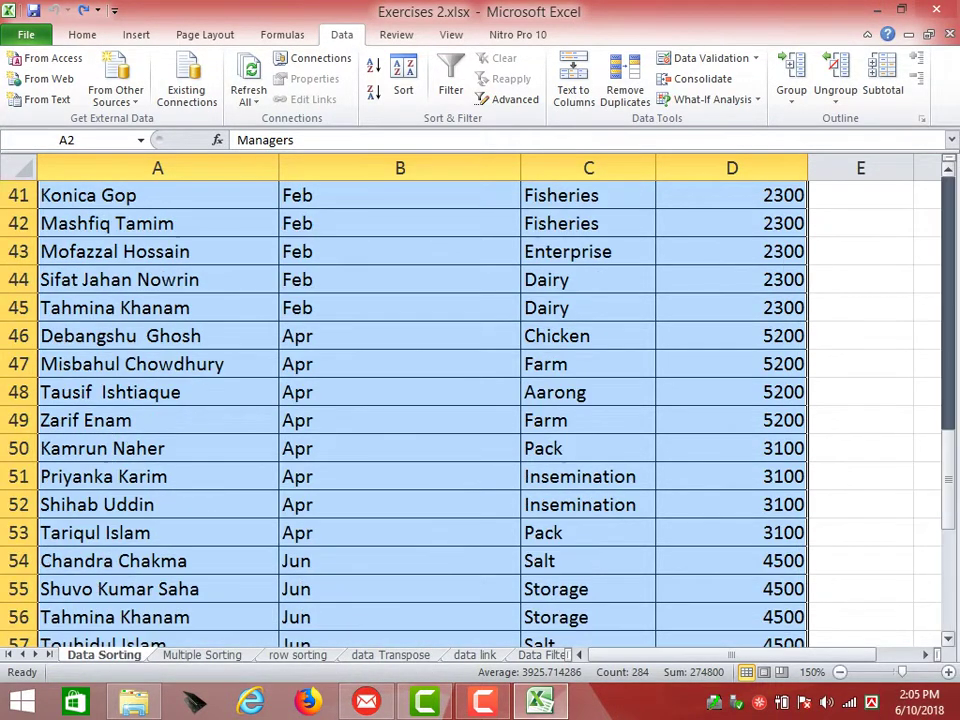
pyautogui.scroll(8, 420, 400)
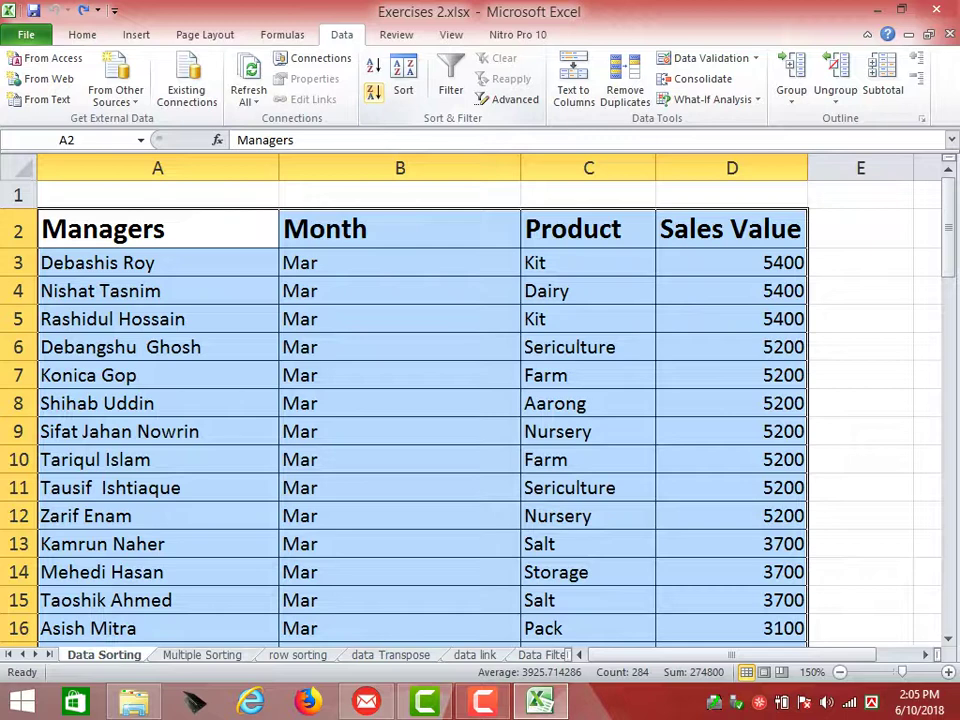
pyautogui.click(403, 85)
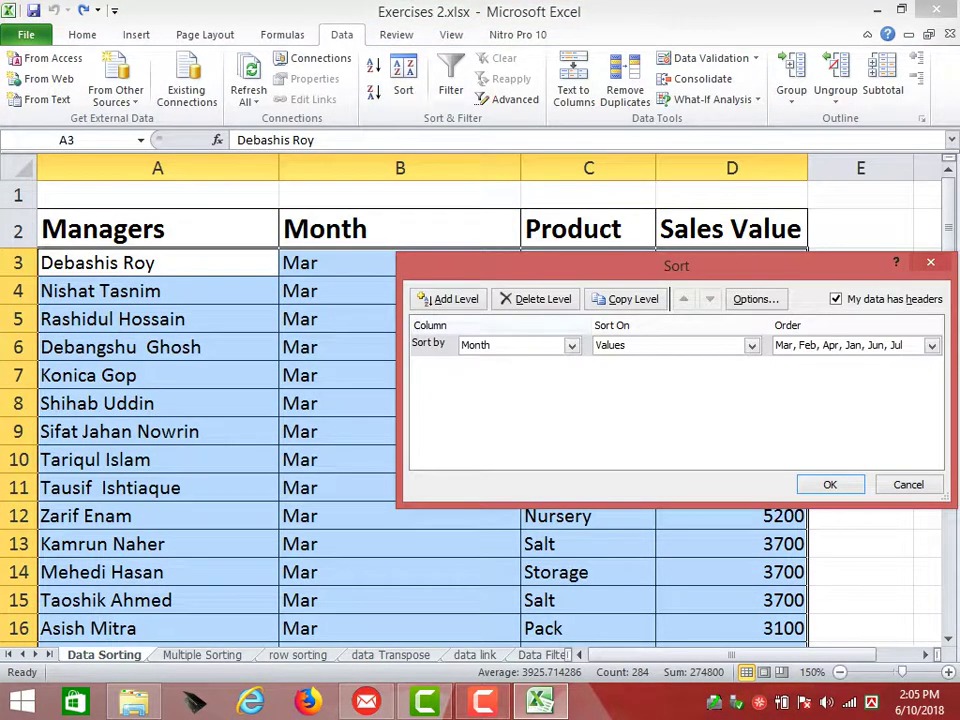
pyautogui.click(571, 345)
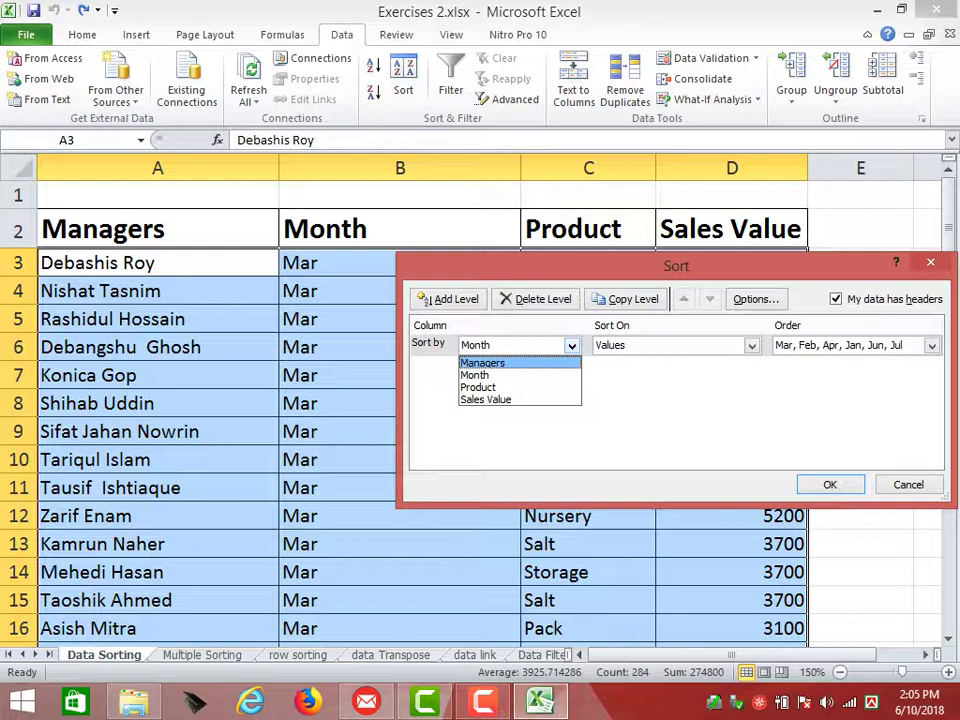
pyautogui.press('Return')
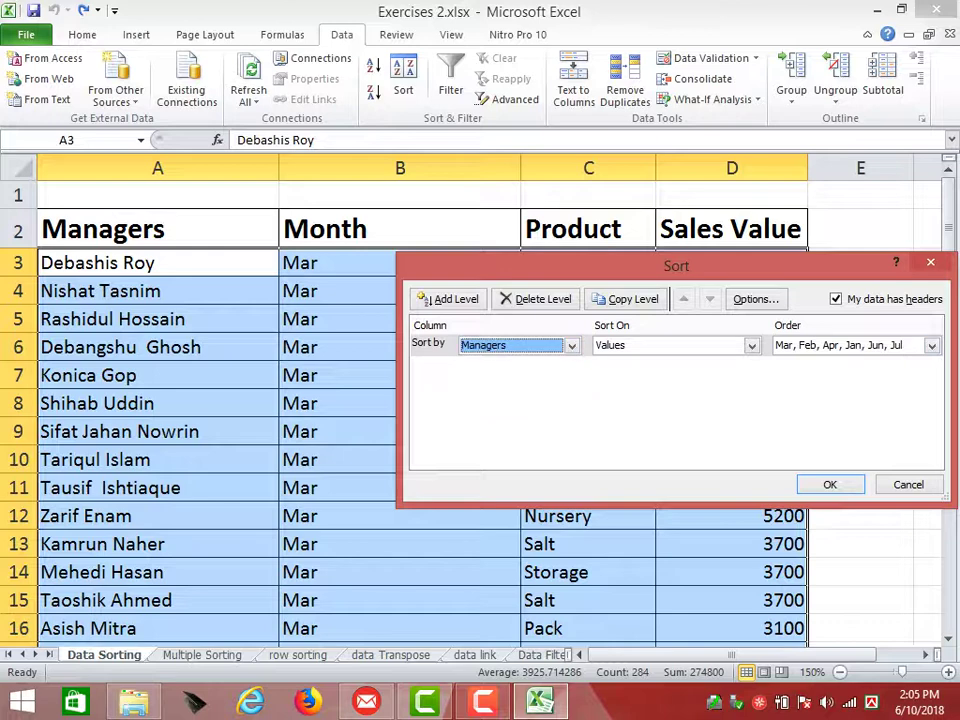
pyautogui.press('Tab')
pyautogui.press('Tab')
pyautogui.hotkey('alt', 'Down')
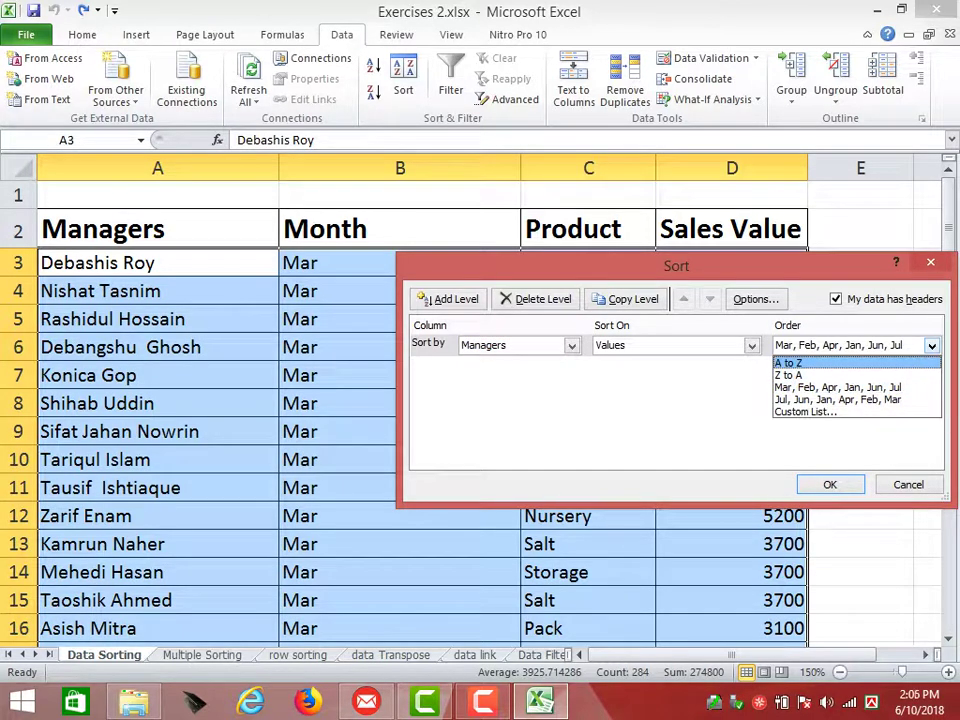
pyautogui.press('Return')
pyautogui.press('Return')
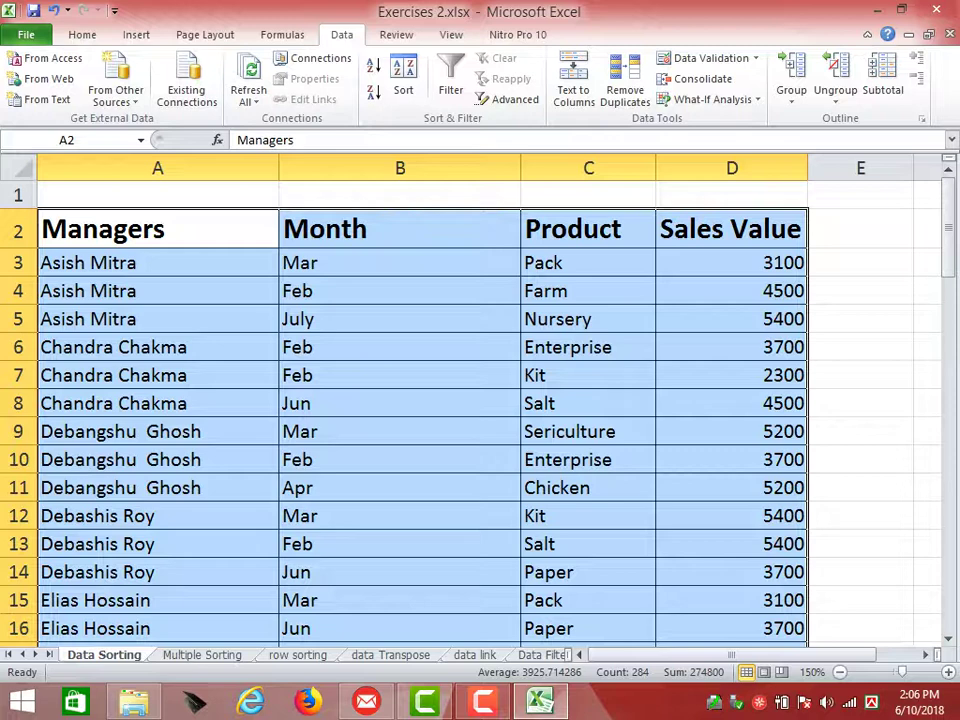
pyautogui.click(400, 431)
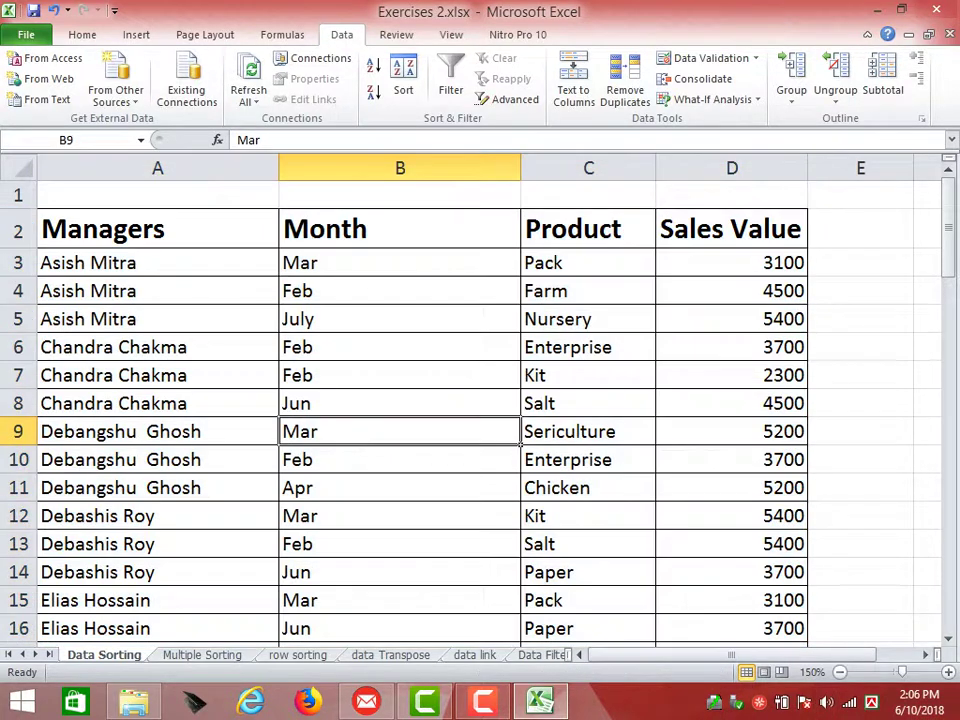
pyautogui.moveTo(157, 229); pyautogui.dragTo(400, 229)
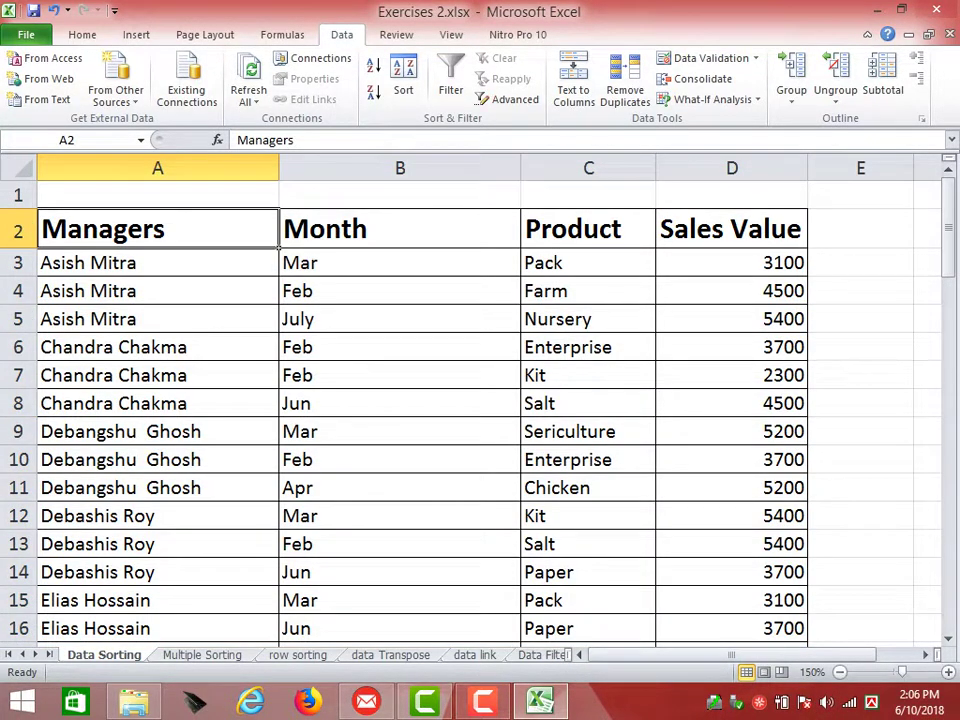
# Select the table down to row 72 and keep the first row as headers in Sort
pyautogui.moveTo(519, 240); pyautogui.dragTo(808, 603)
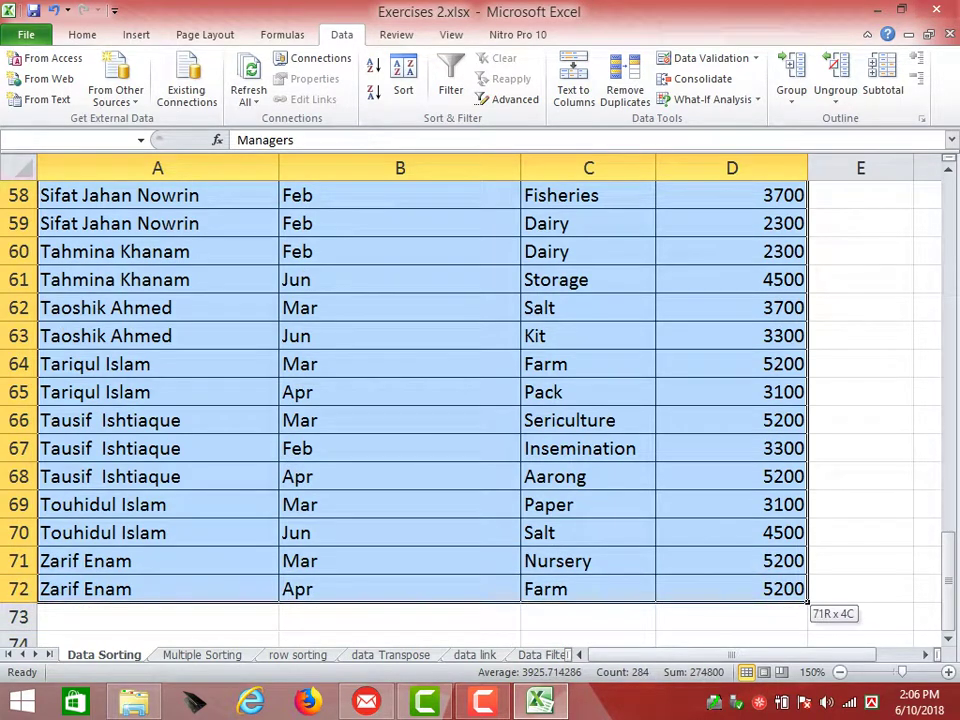
pyautogui.moveTo(808, 603); pyautogui.dragTo(808, 601)
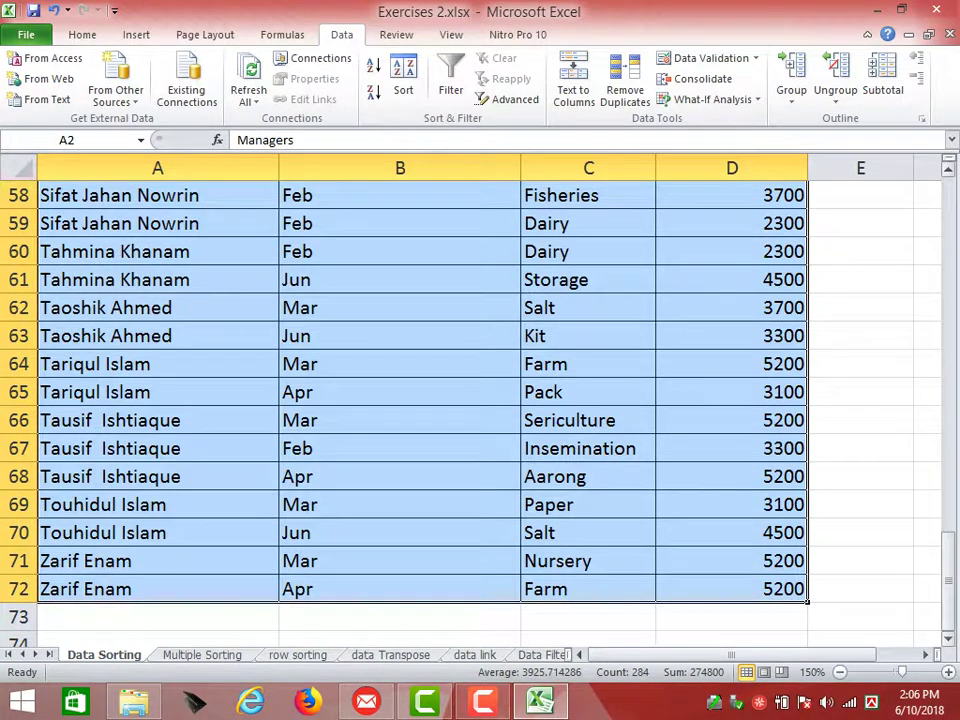
pyautogui.scroll(5, 420, 400)
pyautogui.scroll(14, 420, 400)
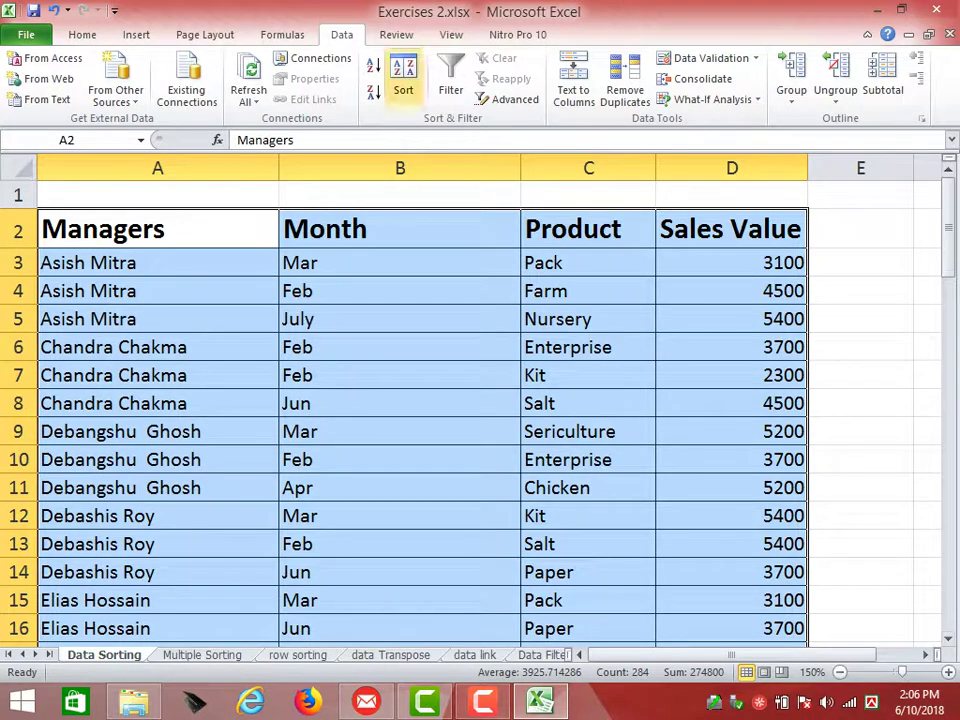
pyautogui.click(403, 78)
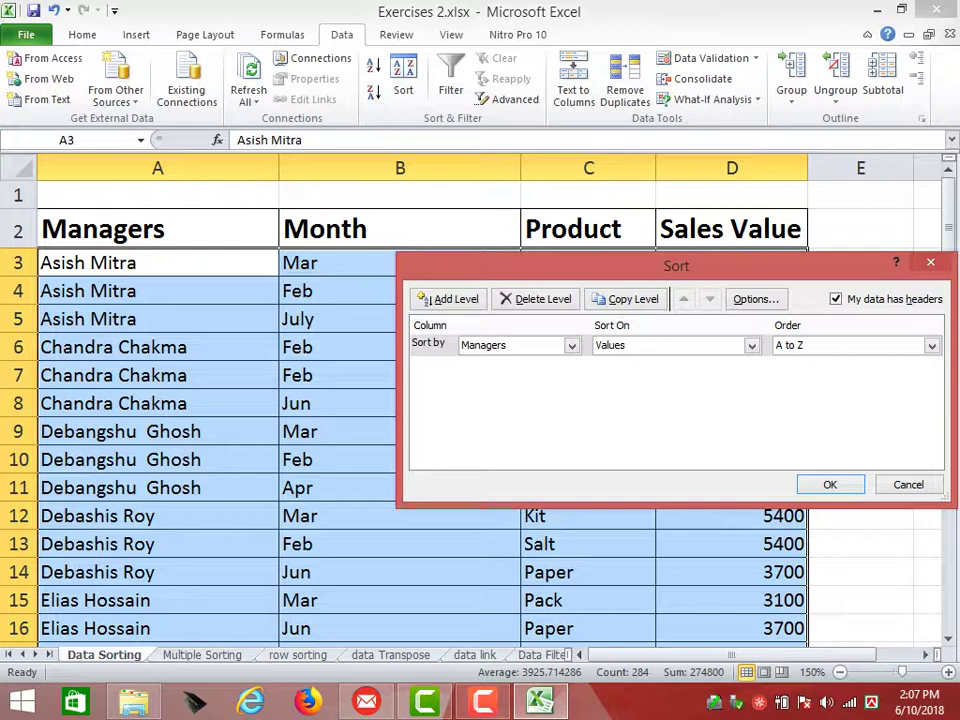
pyautogui.click(835, 298)
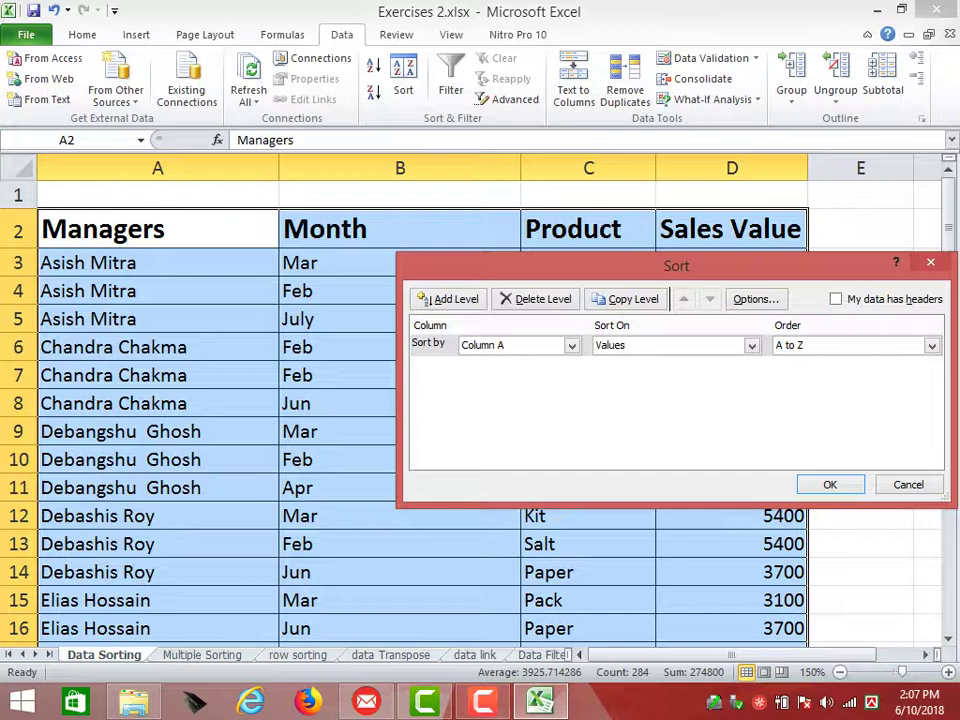
pyautogui.click(571, 345)
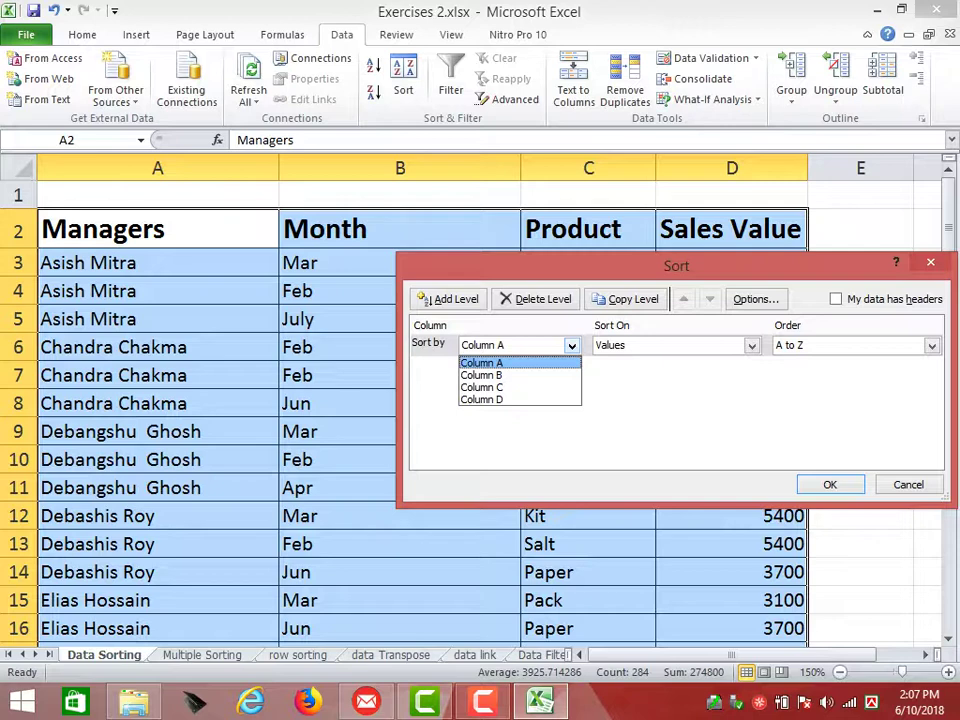
pyautogui.click(481, 362)
pyautogui.click(836, 299)
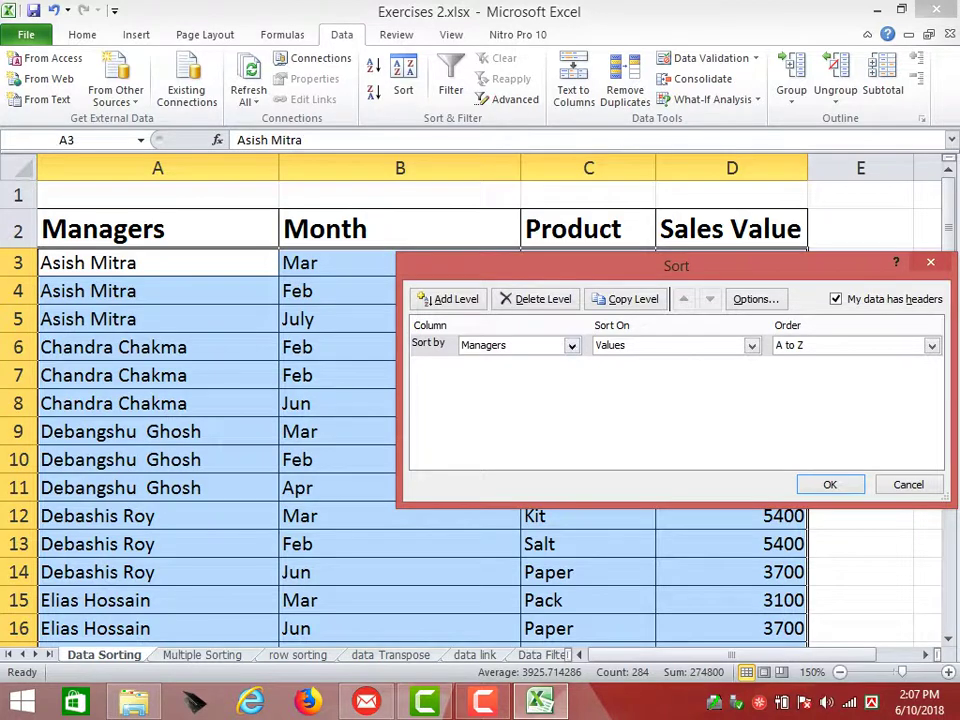
# Sort the table by Month, A to Z, putting the Apr rows first
pyautogui.click(571, 345)
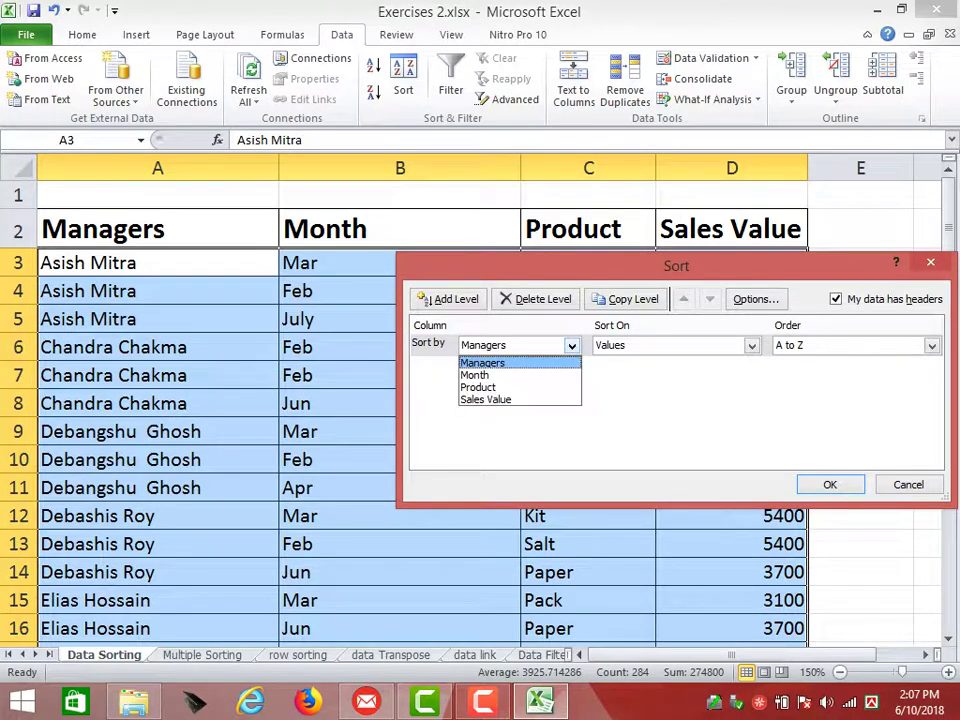
pyautogui.press('Return')
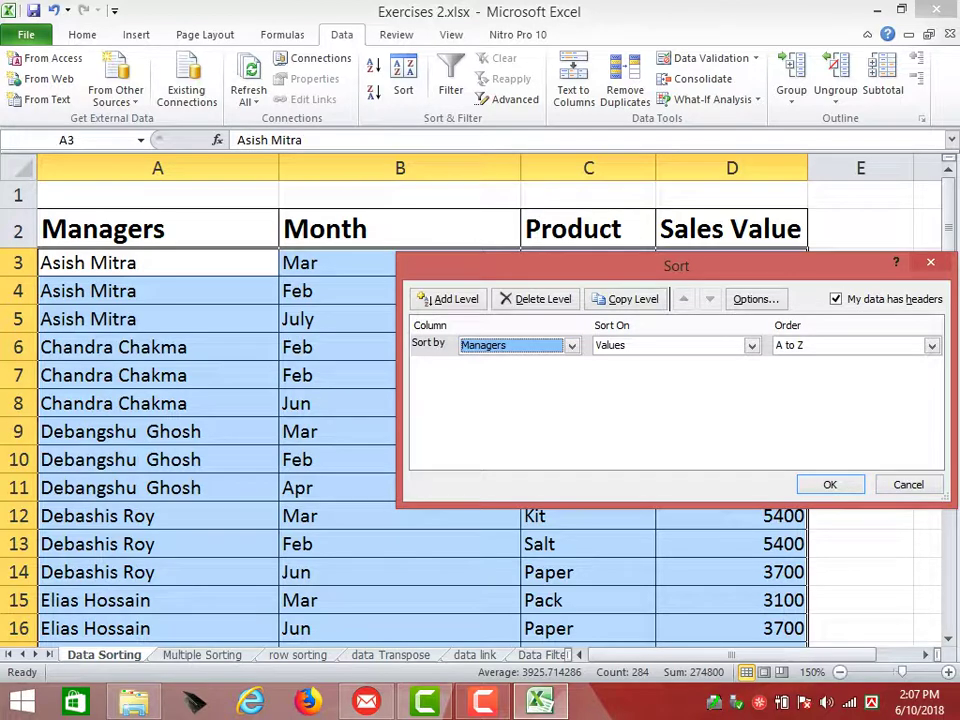
pyautogui.hotkey('alt', 'Down')
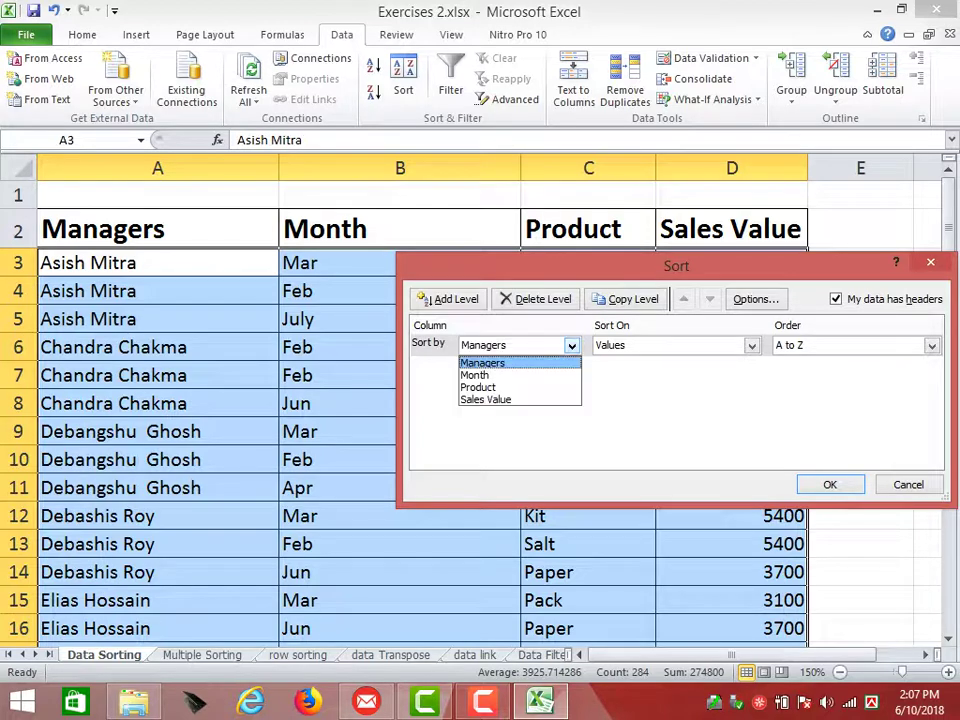
pyautogui.press('Down')
pyautogui.press('Return')
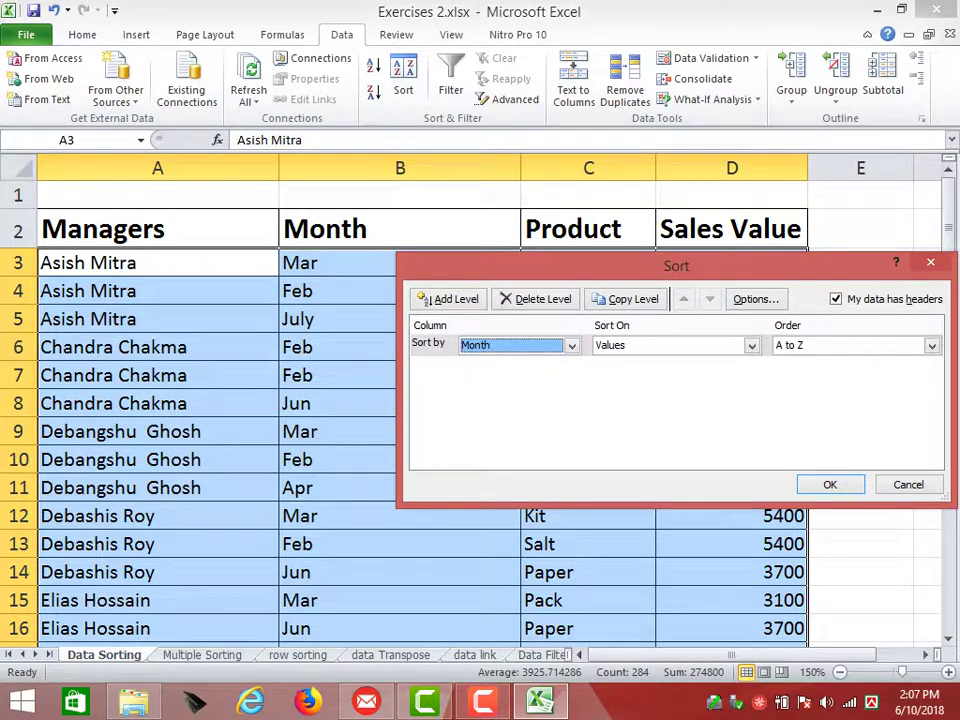
pyautogui.press('Return')
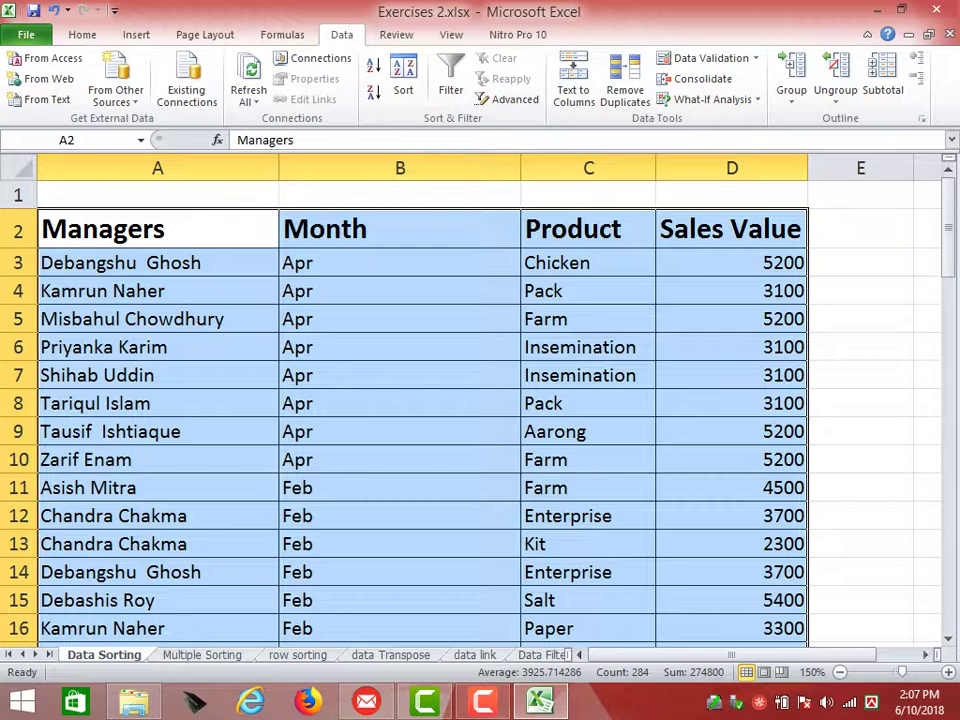
# Sort the table by Sales Value, largest to smallest
pyautogui.click(403, 80)
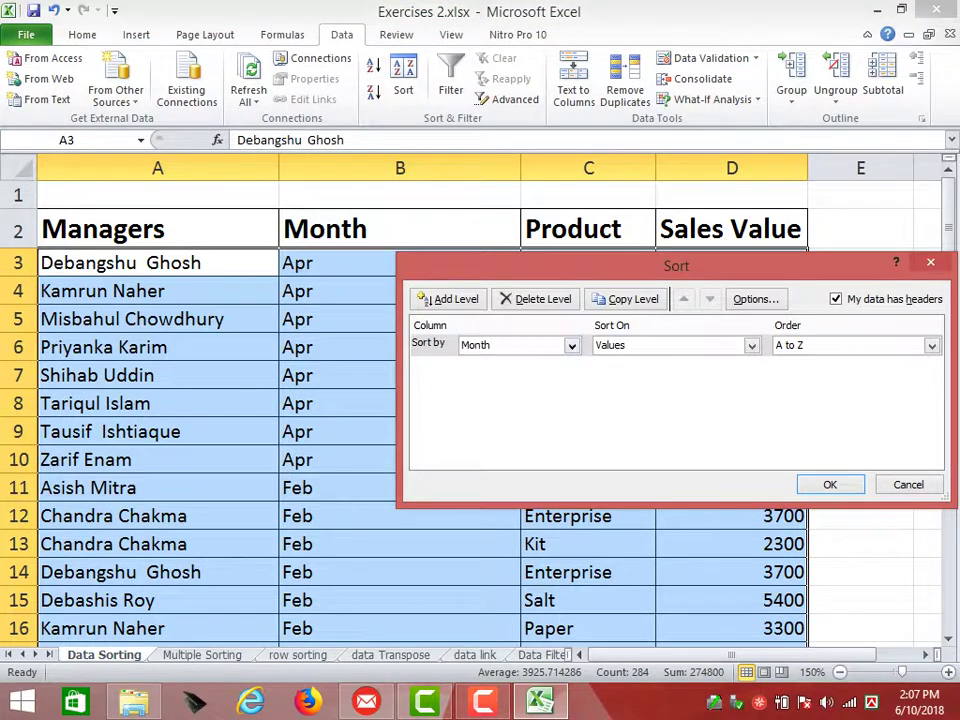
pyautogui.click(571, 345)
pyautogui.click(485, 399)
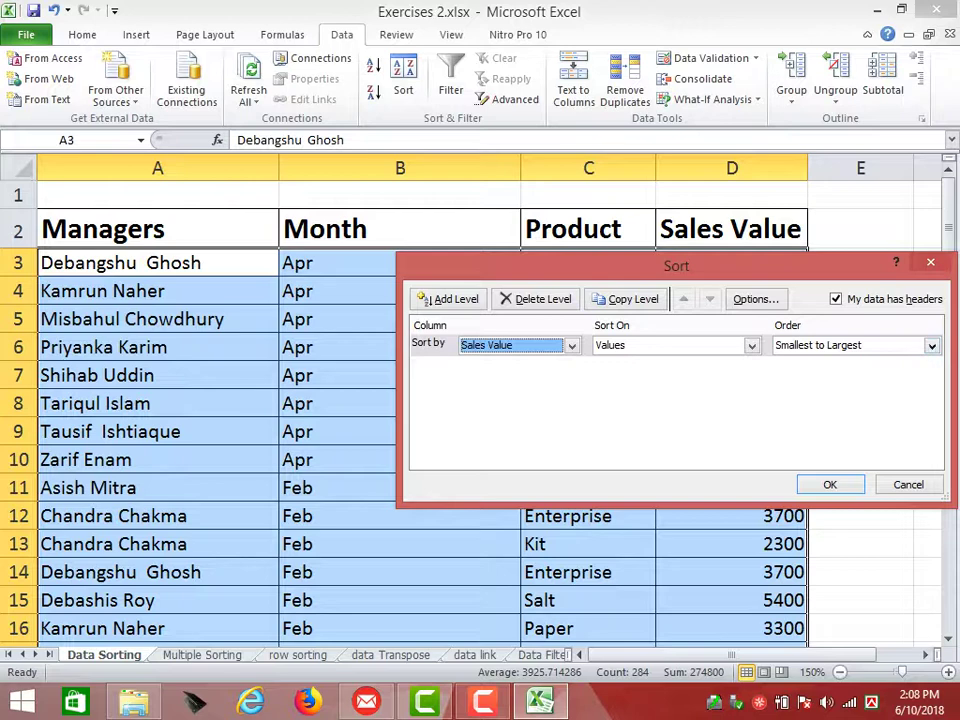
pyautogui.click(931, 345)
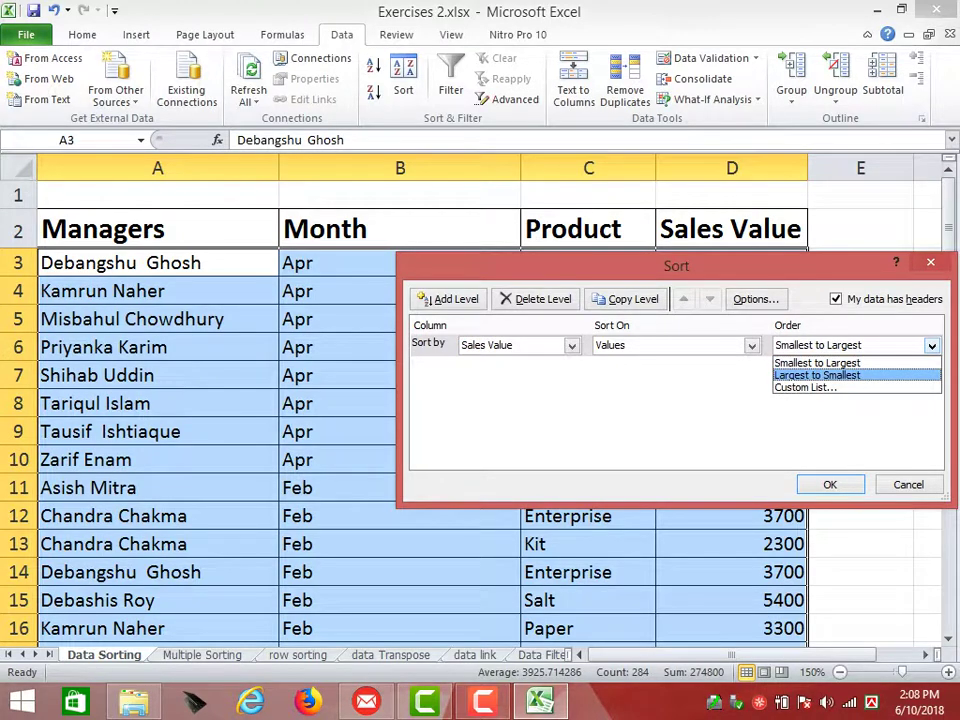
pyautogui.click(817, 375)
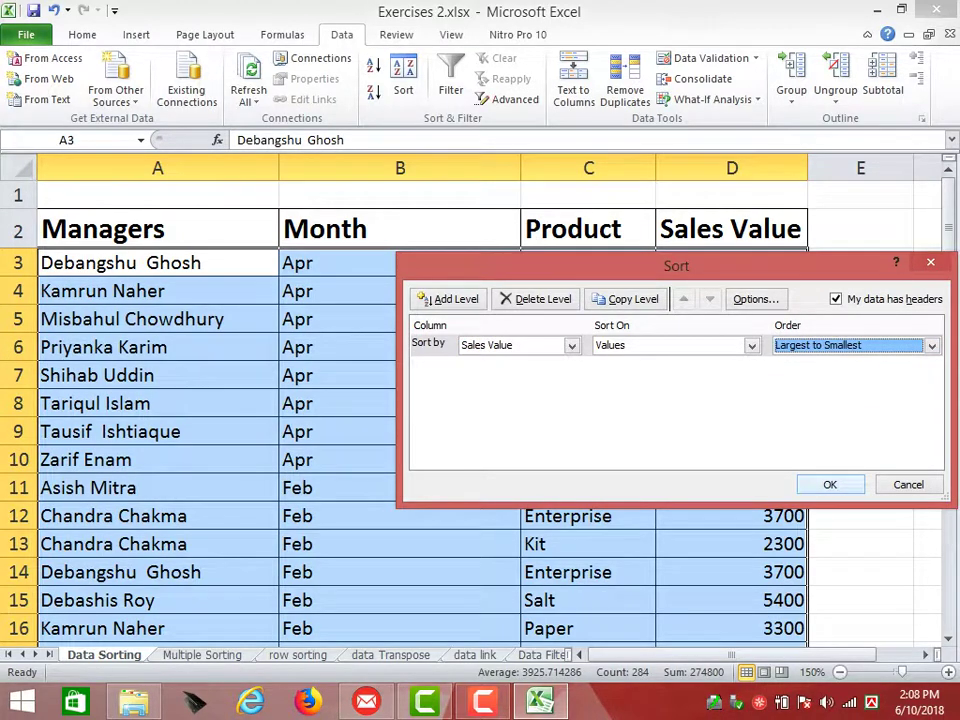
pyautogui.press('Return')
# Step through column D to confirm values descend from 5400
pyautogui.click(732, 375)
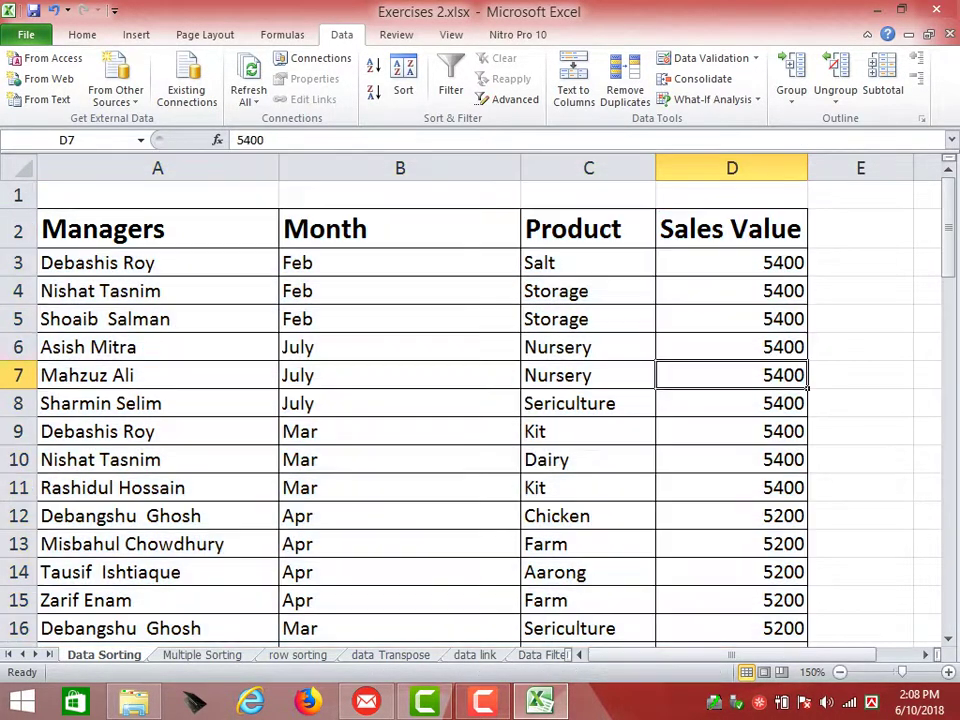
pyautogui.press('Down')
pyautogui.press('Down')
pyautogui.press('Down')
pyautogui.press('Down')
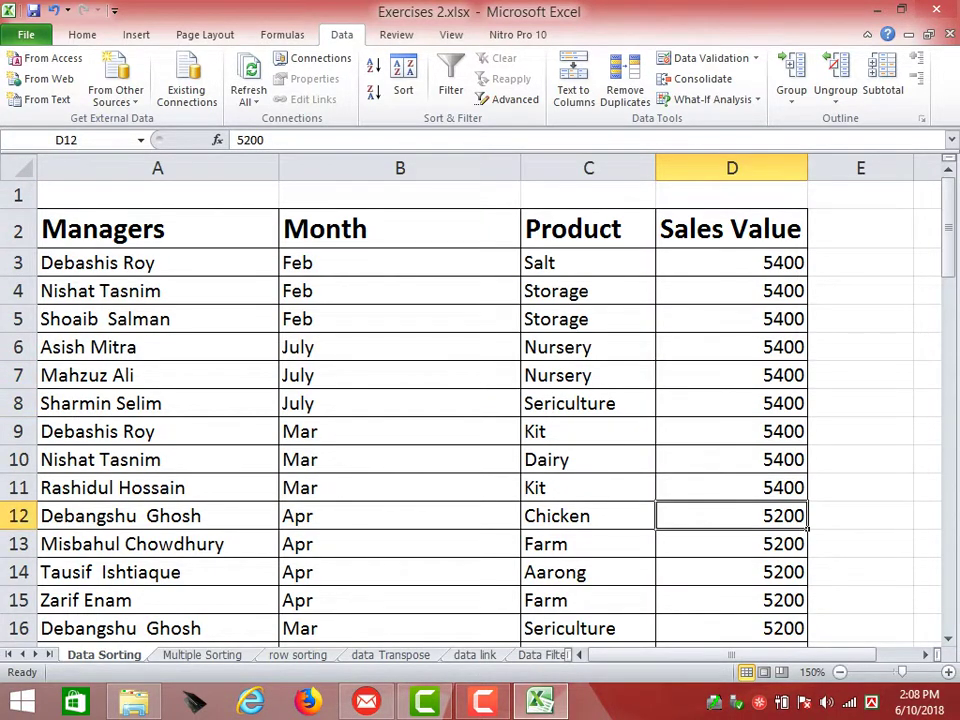
pyautogui.press('Down')
pyautogui.press('Down')
pyautogui.press('Down')
pyautogui.press('Down')
pyautogui.press('Down')
pyautogui.press('Down')
pyautogui.press('Down')
pyautogui.press('Down')
pyautogui.press('Down')
pyautogui.press('Down')
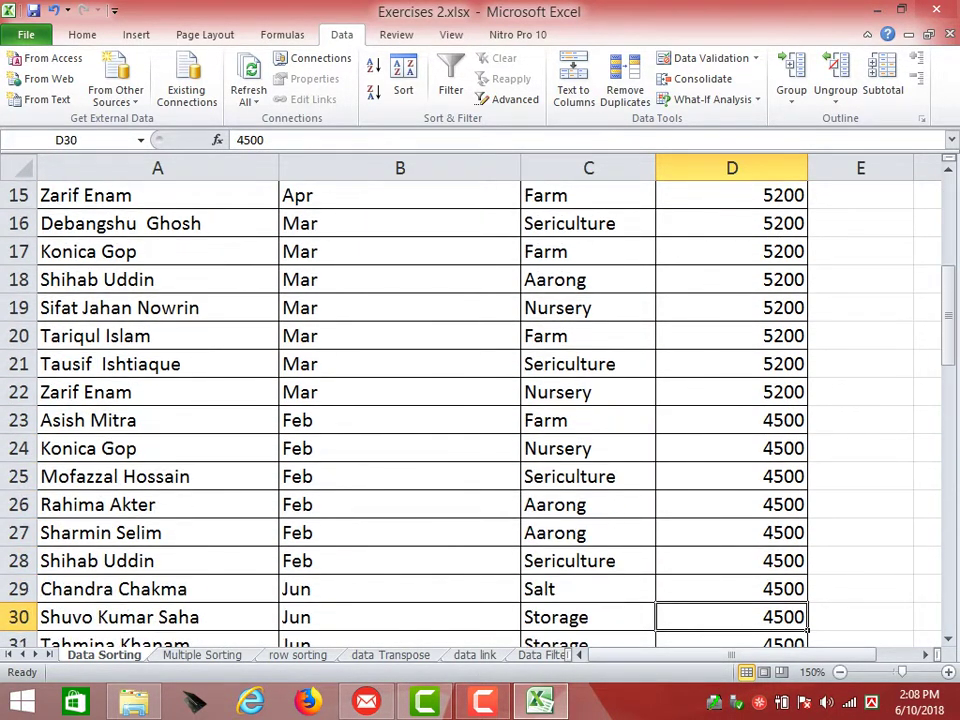
pyautogui.press('Down')
pyautogui.press('Down')
pyautogui.press('Down')
pyautogui.press('Down')
pyautogui.press('Down')
pyautogui.press('Down')
pyautogui.press('Down')
pyautogui.press('Down')
pyautogui.press('Down')
pyautogui.press('Down')
pyautogui.press('Down')
pyautogui.press('Down')
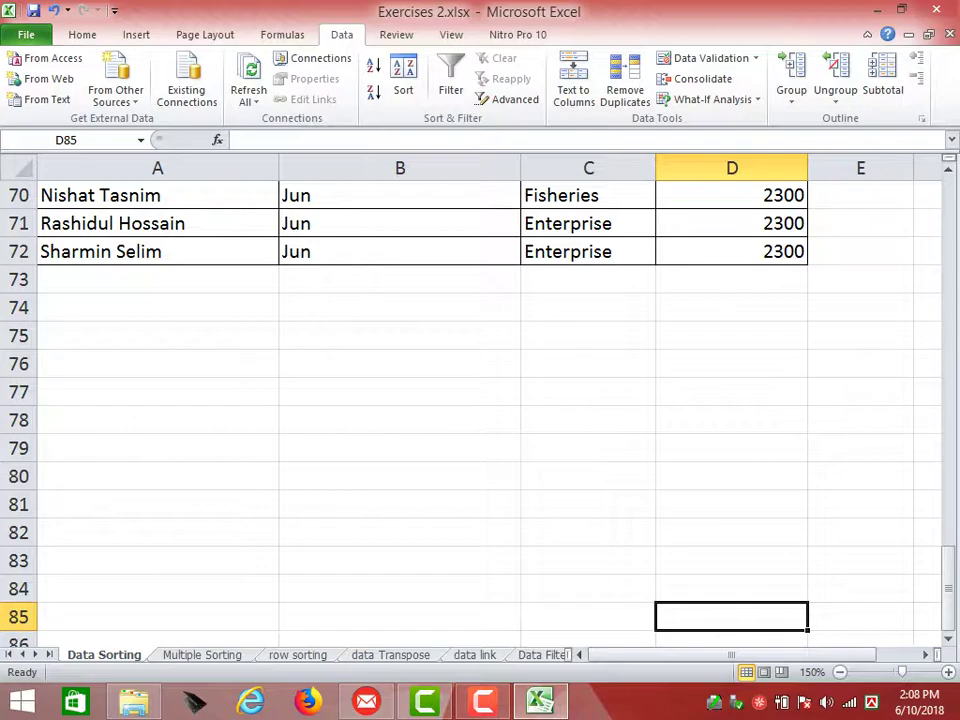
pyautogui.press('Up')
pyautogui.press('Up')
pyautogui.press('Up')
pyautogui.press('Up')
pyautogui.press('Up')
pyautogui.press('Up')
pyautogui.press('Up')
pyautogui.press('Up')
pyautogui.press('Up')
pyautogui.press('Up')
pyautogui.press('Up')
pyautogui.press('Up')
pyautogui.press('Up')
pyautogui.press('Up')
pyautogui.press('Up')
pyautogui.press('Up')
pyautogui.press('Up')
pyautogui.press('Up')
pyautogui.press('Up')
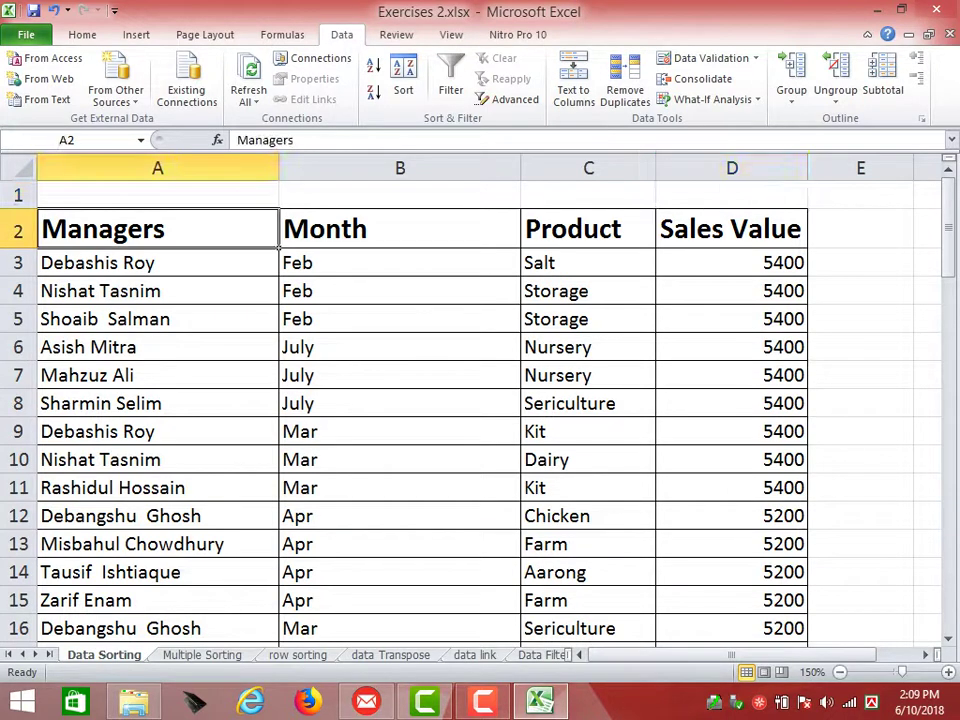
# Select A2:D72 and replace the Sales Value sort level with Month, A to Z
pyautogui.moveTo(157, 229); pyautogui.dragTo(731, 229)
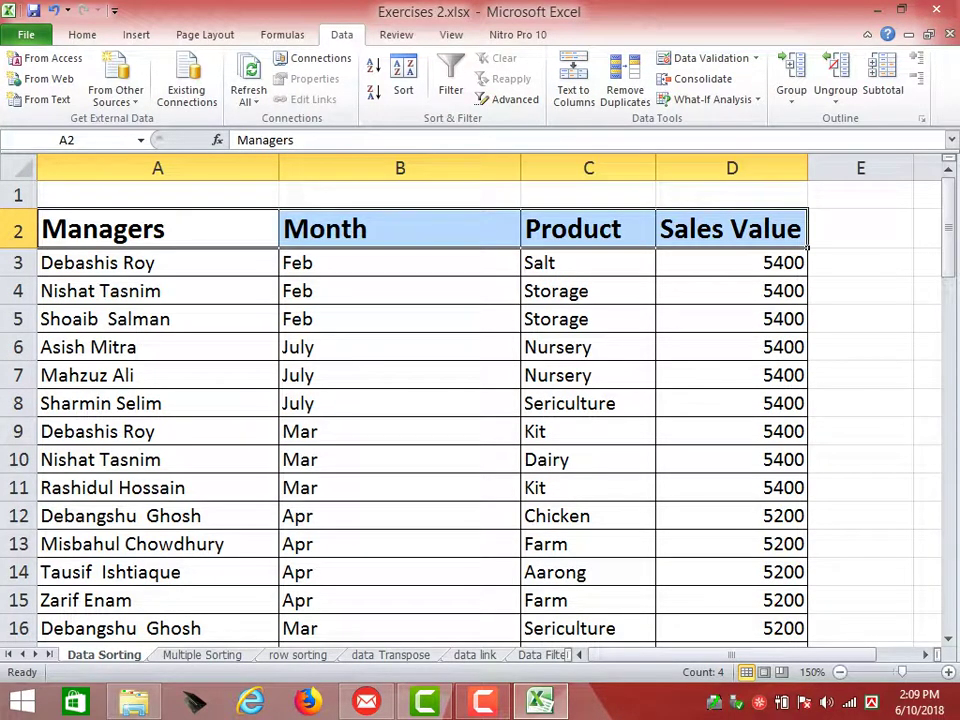
pyautogui.moveTo(808, 240); pyautogui.dragTo(808, 630)
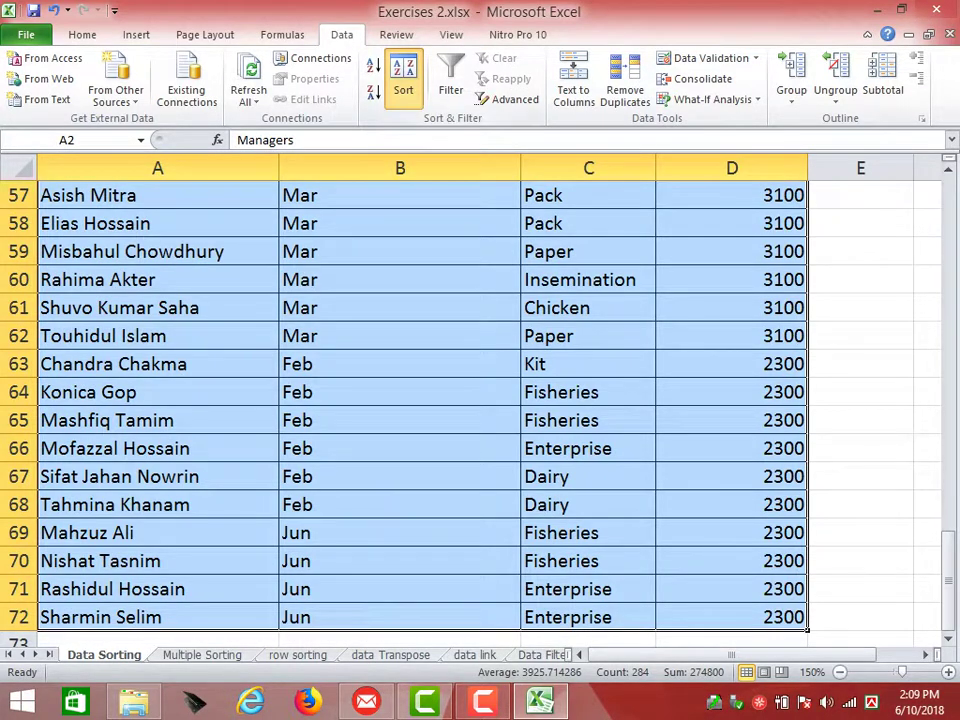
pyautogui.click(403, 88)
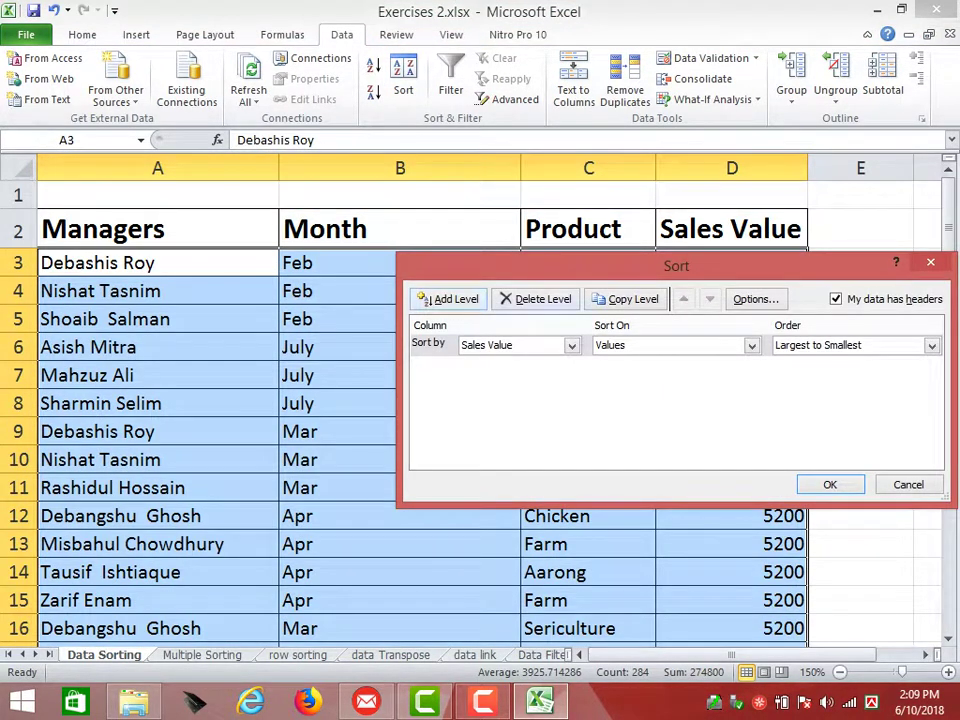
pyautogui.click(537, 298)
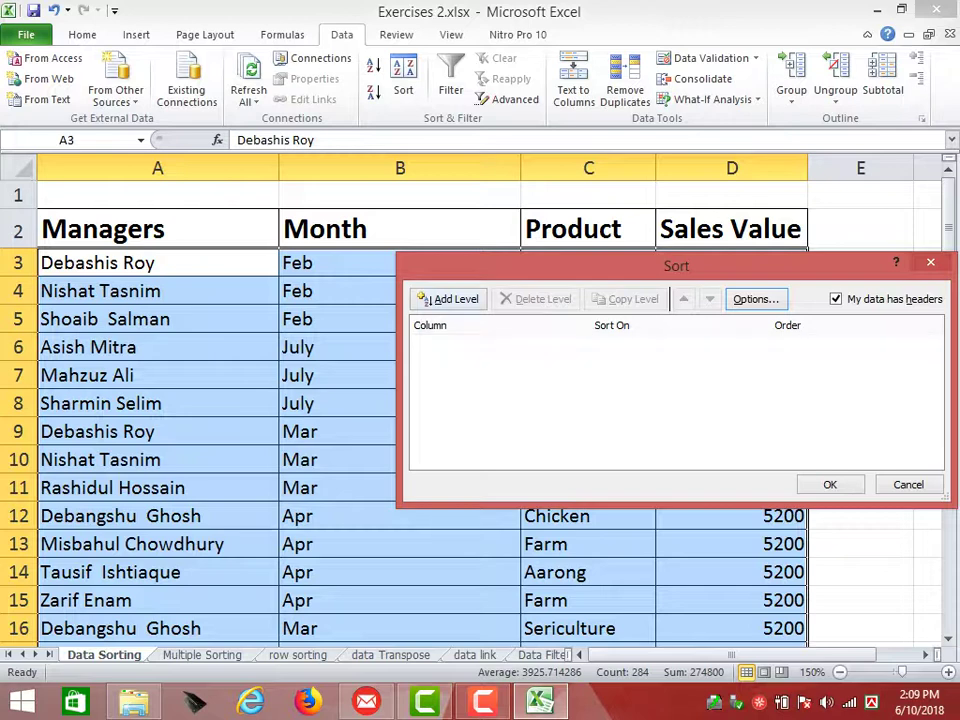
pyautogui.click(450, 298)
pyautogui.click(571, 345)
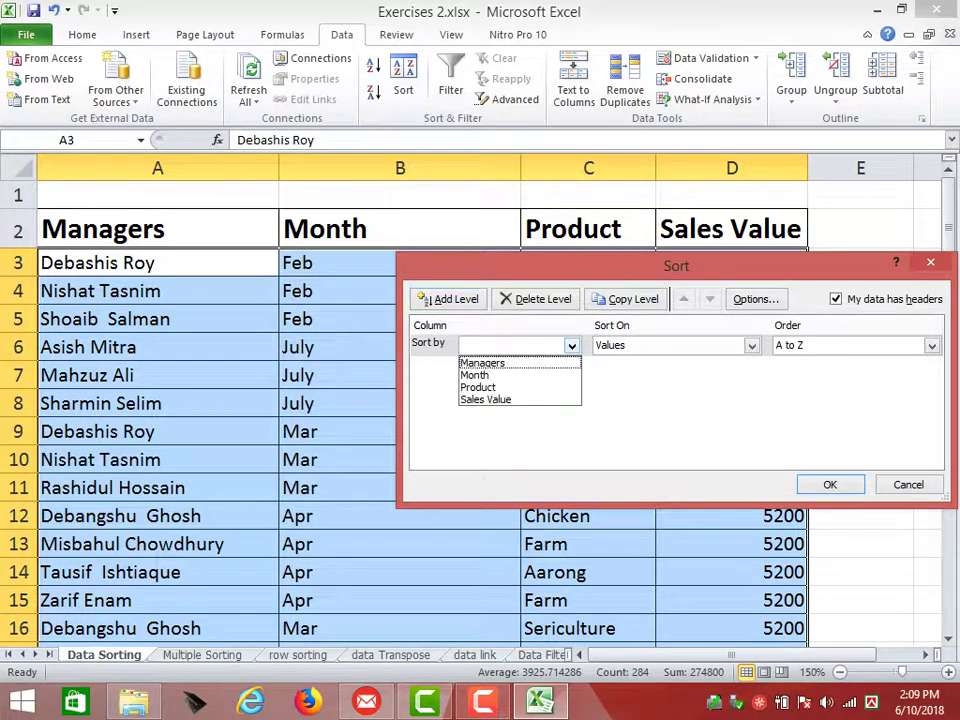
pyautogui.click(475, 375)
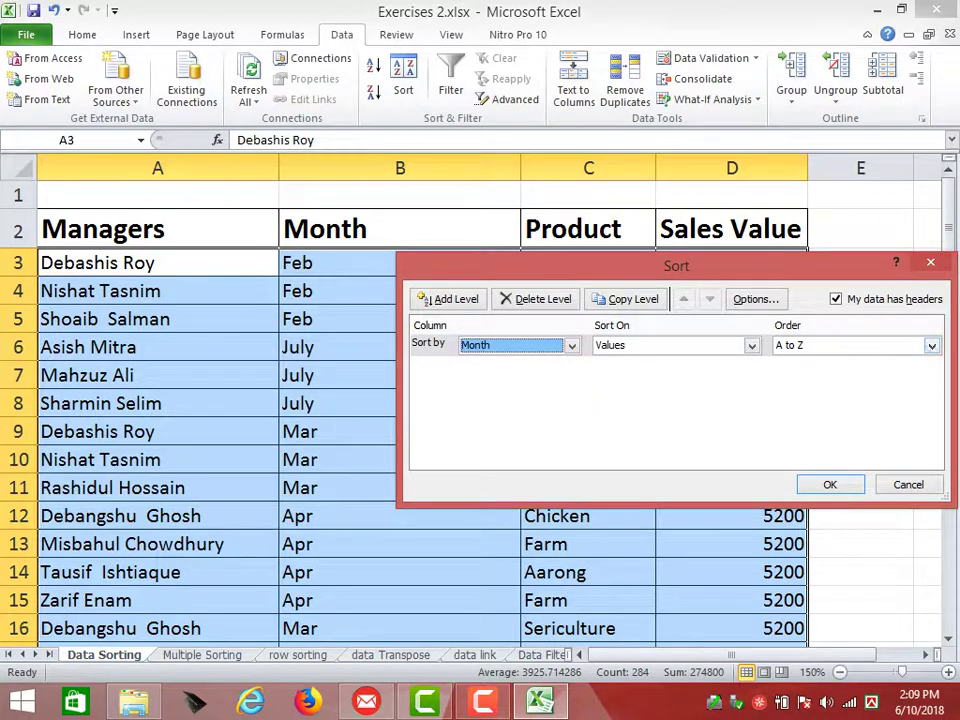
# Add Sales Value, largest to smallest, as the second level and apply the sort
pyautogui.click(445, 299)
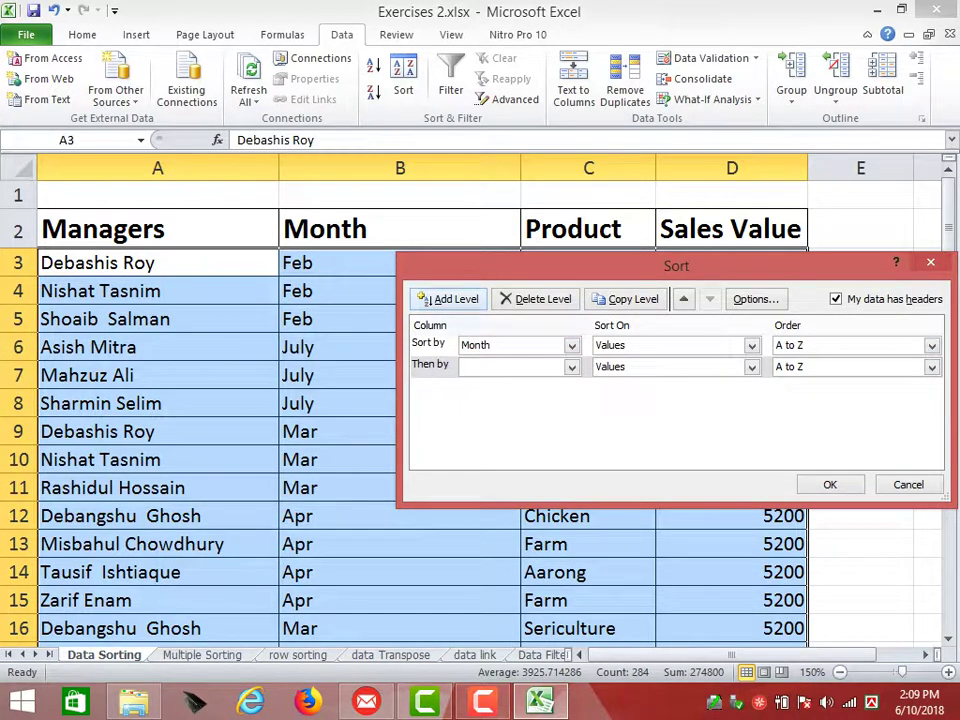
pyautogui.click(571, 366)
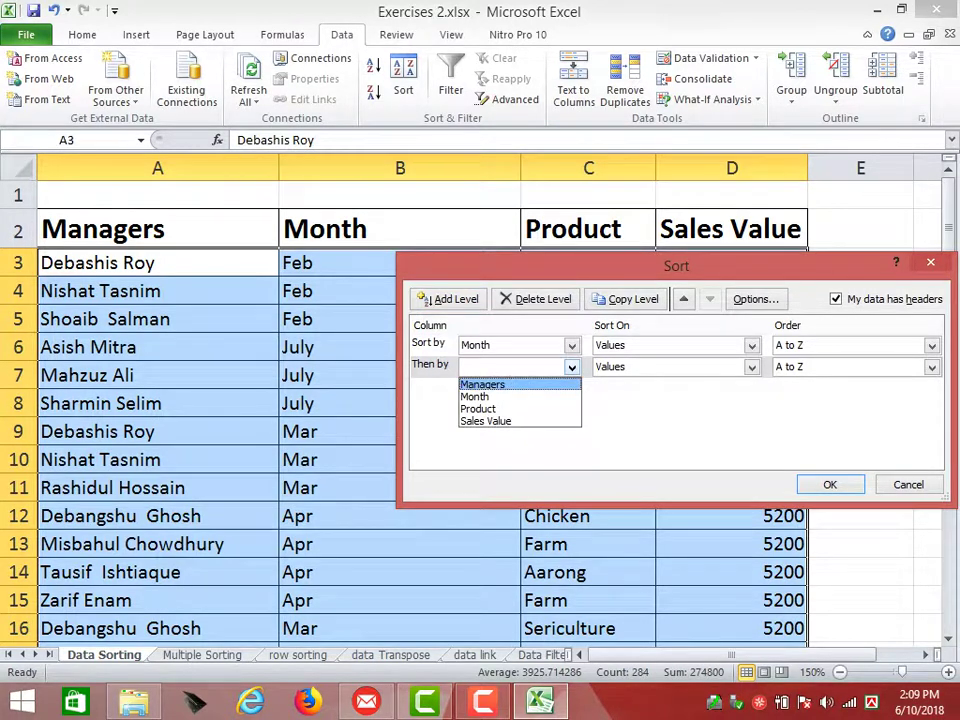
pyautogui.click(485, 421)
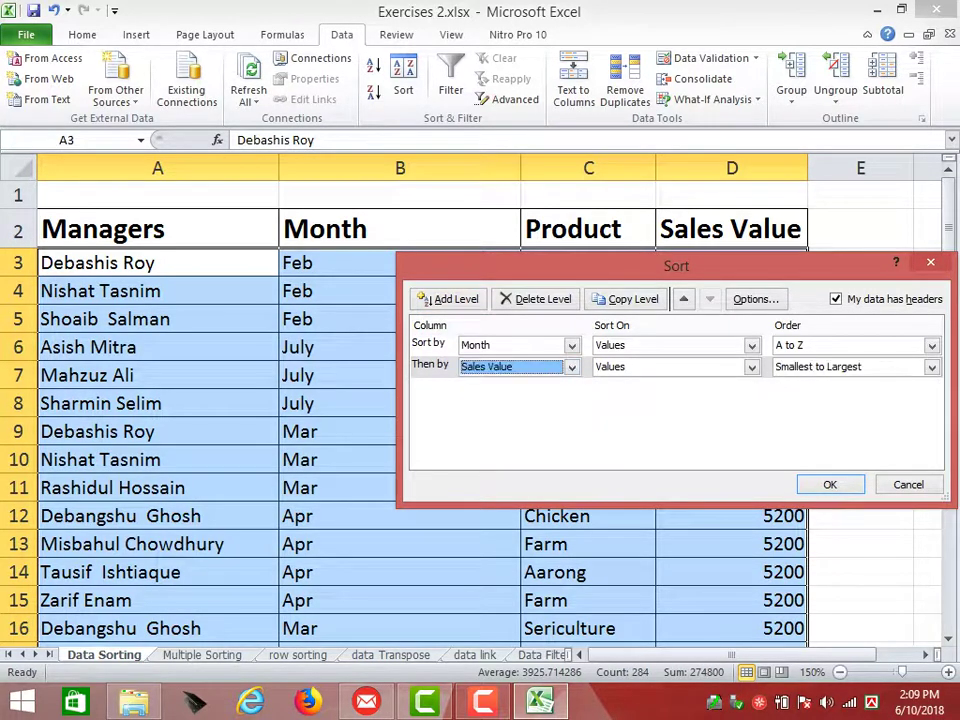
pyautogui.click(931, 367)
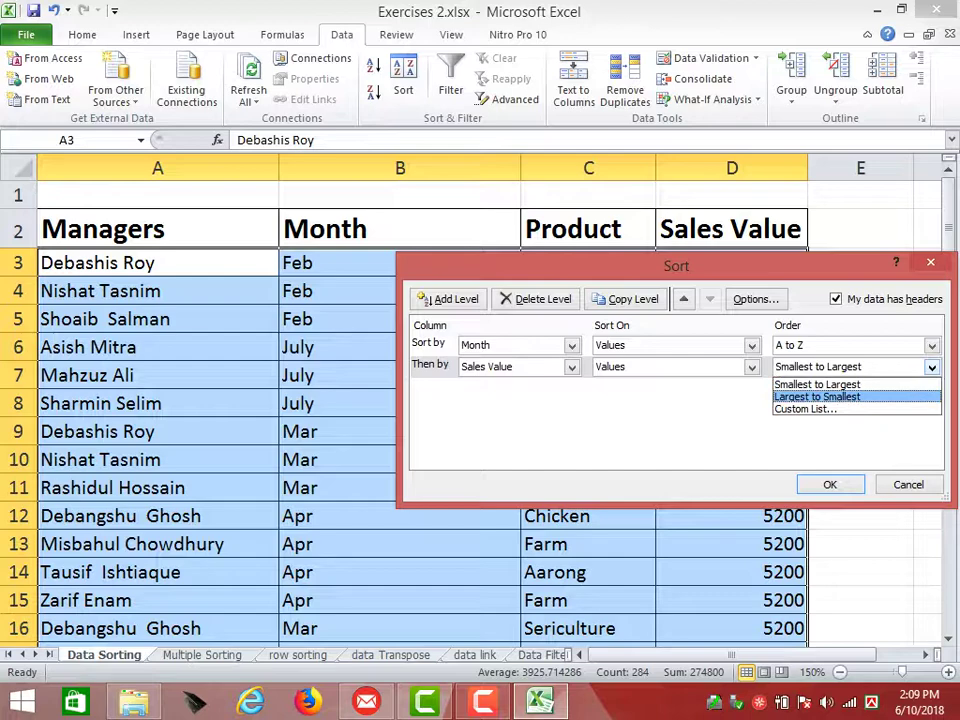
pyautogui.click(817, 396)
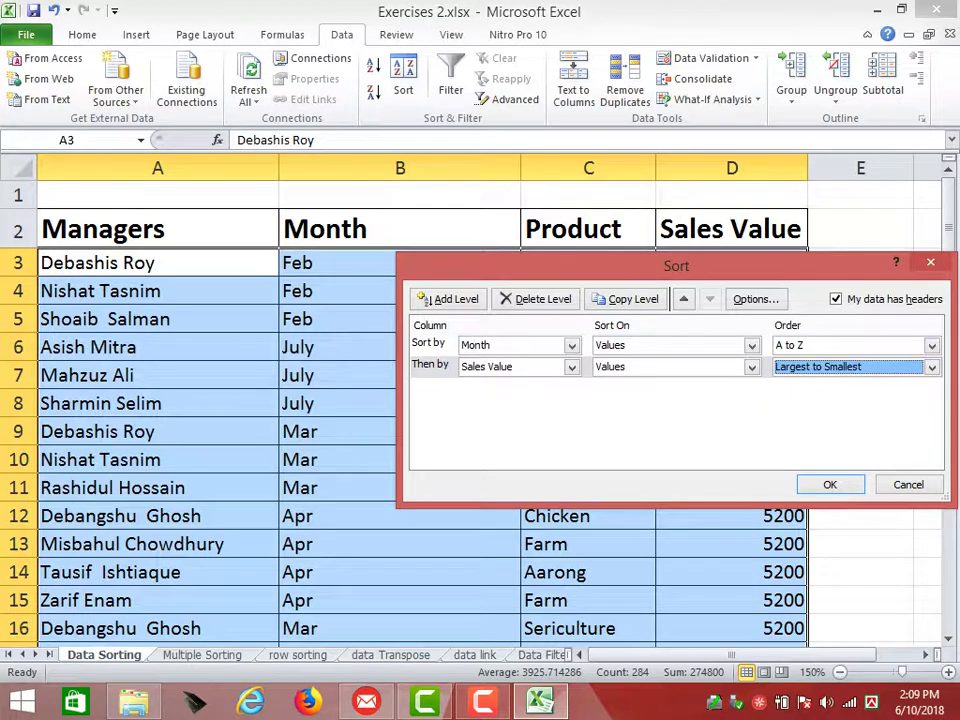
pyautogui.press('Return')
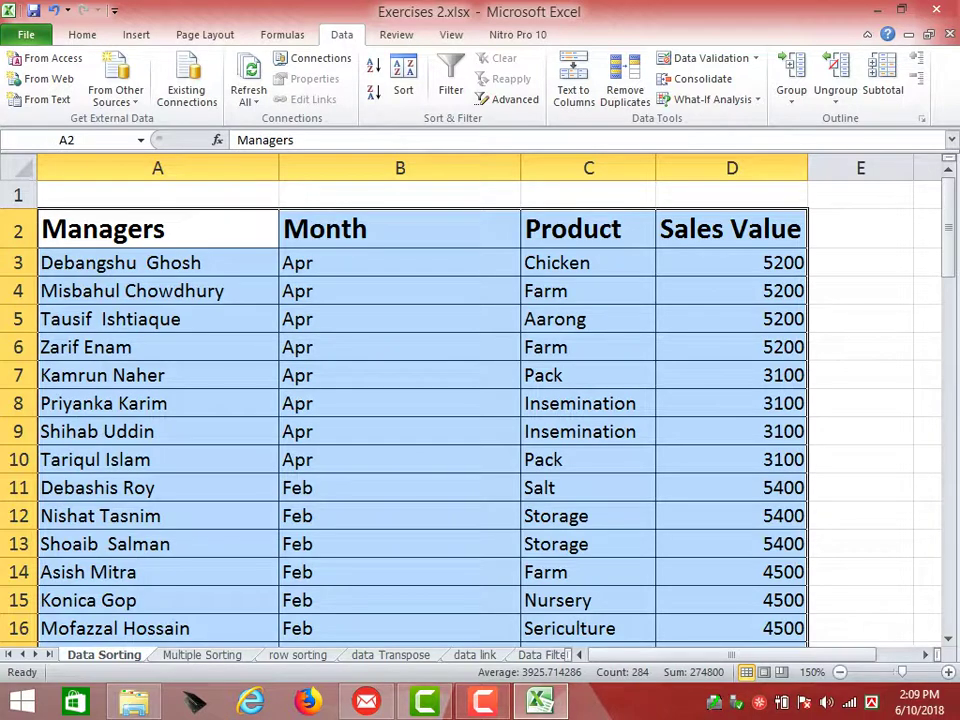
# Review the sorted rows: months grouped Apr, Feb, Mar with Sales Value descending
pyautogui.click(645, 268)
pyautogui.click(588, 291)
pyautogui.click(588, 347)
pyautogui.click(588, 403)
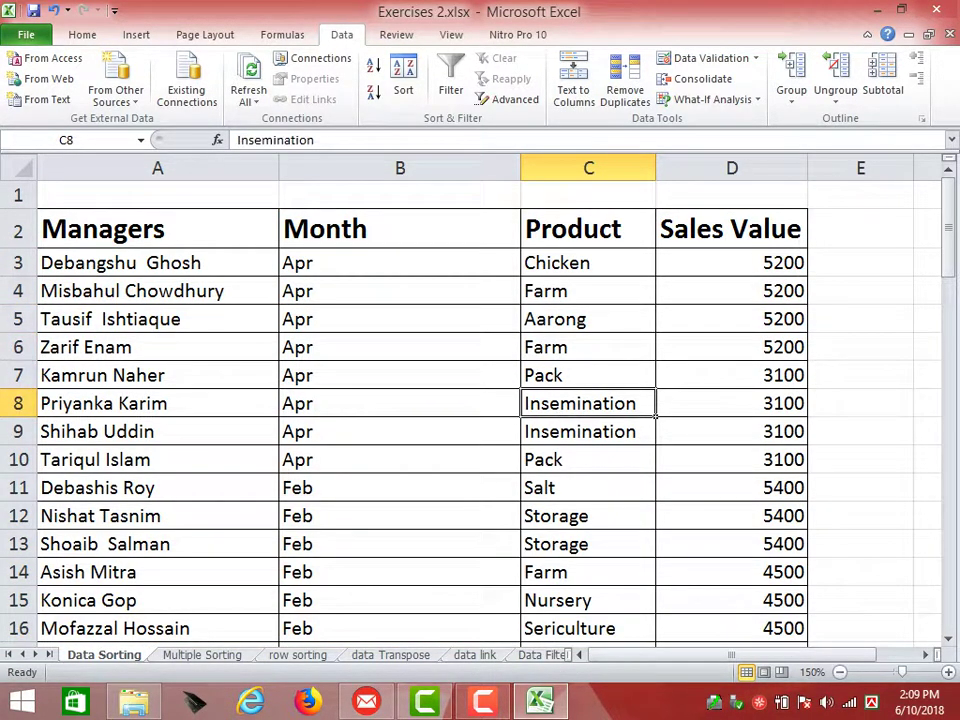
pyautogui.click(588, 487)
pyautogui.click(588, 543)
pyautogui.click(588, 628)
pyautogui.click(588, 644)
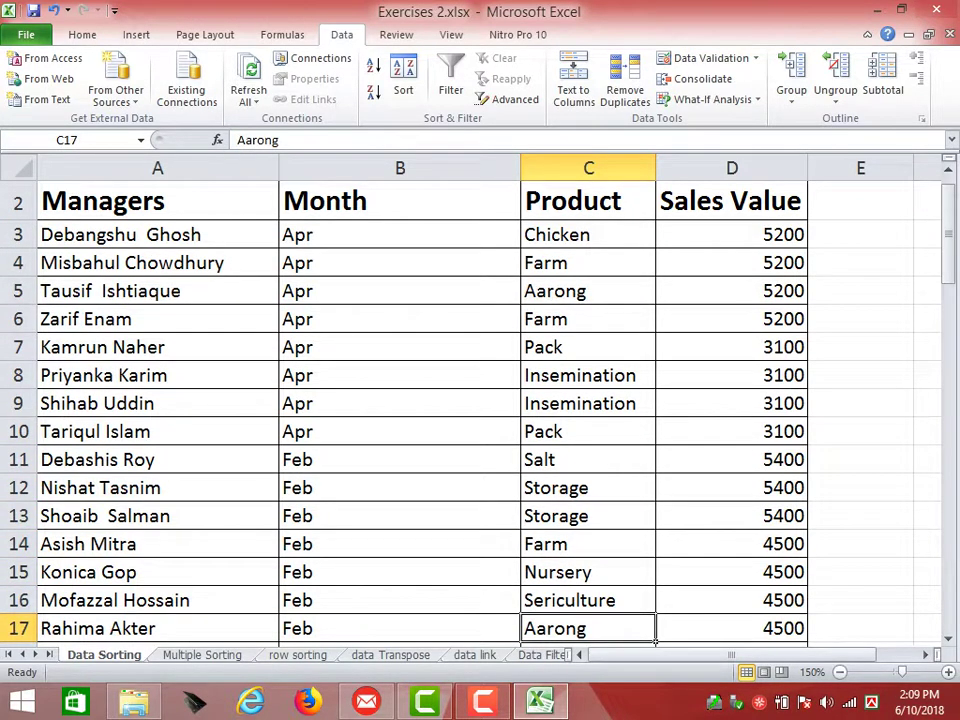
pyautogui.press('Up')
pyautogui.press('Up')
pyautogui.press('Up')
pyautogui.press('Up')
pyautogui.press('Up')
pyautogui.press('Up')
pyautogui.press('Down')
pyautogui.press('Down')
pyautogui.press('Down')
pyautogui.press('Down')
pyautogui.press('Down')
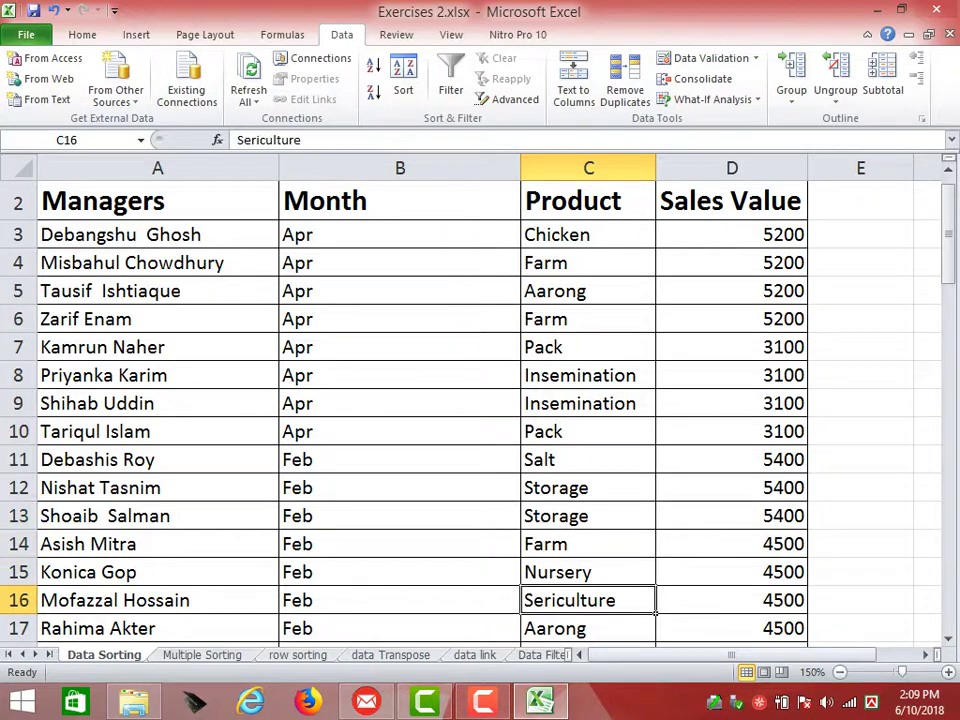
pyautogui.press('Down')
pyautogui.press('Down')
pyautogui.press('Down')
pyautogui.press('Down')
pyautogui.press('Down')
pyautogui.press('Down')
pyautogui.press('Down')
pyautogui.press('Down')
pyautogui.press('Down')
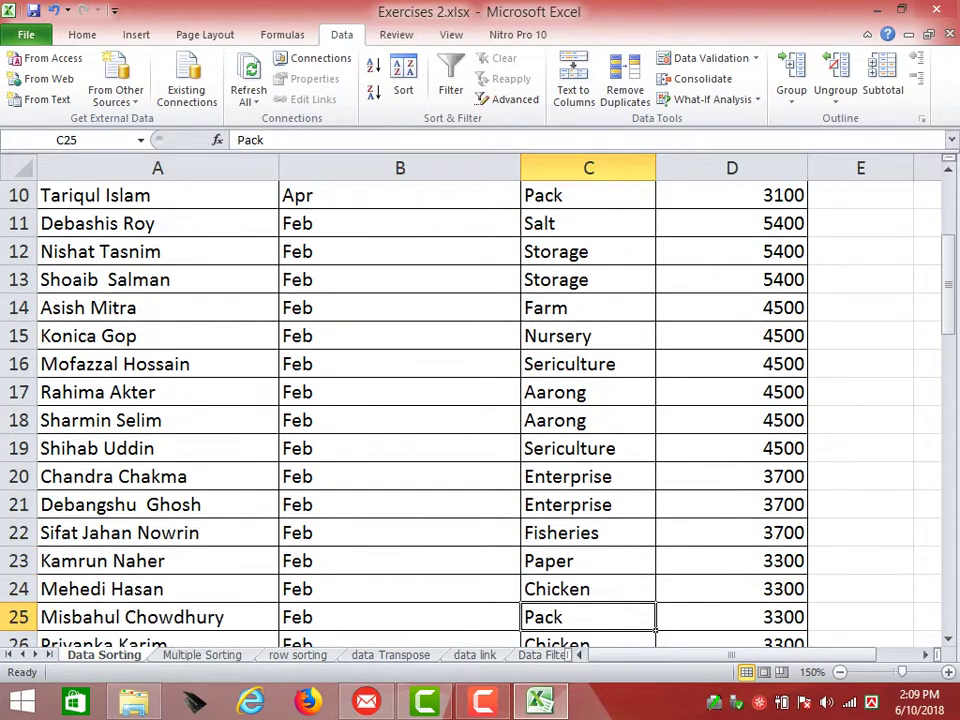
pyautogui.press('Down')
pyautogui.press('Down')
pyautogui.press('Down')
pyautogui.press('Down')
pyautogui.press('Down')
pyautogui.press('Down')
pyautogui.press('Down')
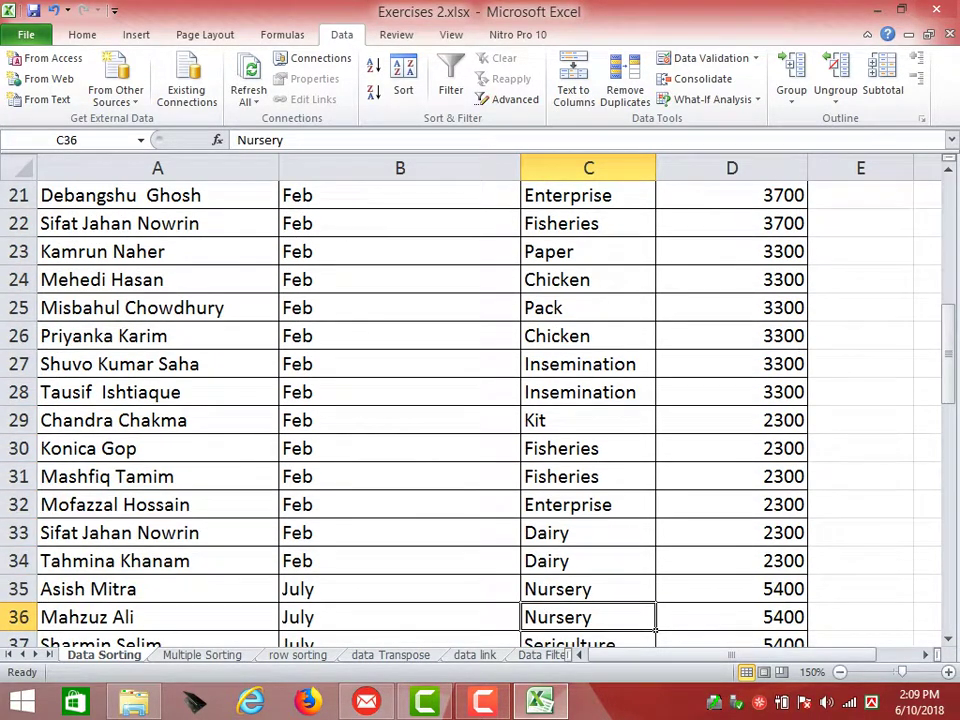
pyautogui.press('Down')
pyautogui.press('Down')
pyautogui.press('Down')
pyautogui.press('Down')
pyautogui.press('Down')
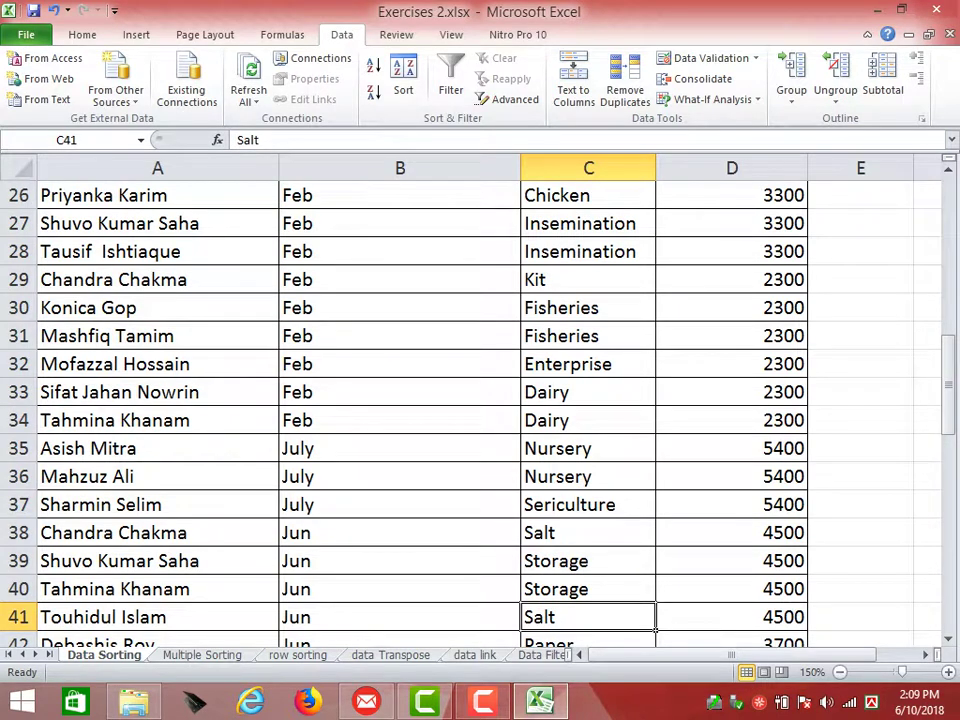
pyautogui.press('Down')
pyautogui.press('Down')
pyautogui.press('Down')
pyautogui.press('Down')
pyautogui.press('Down')
pyautogui.press('Down')
pyautogui.press('Down')
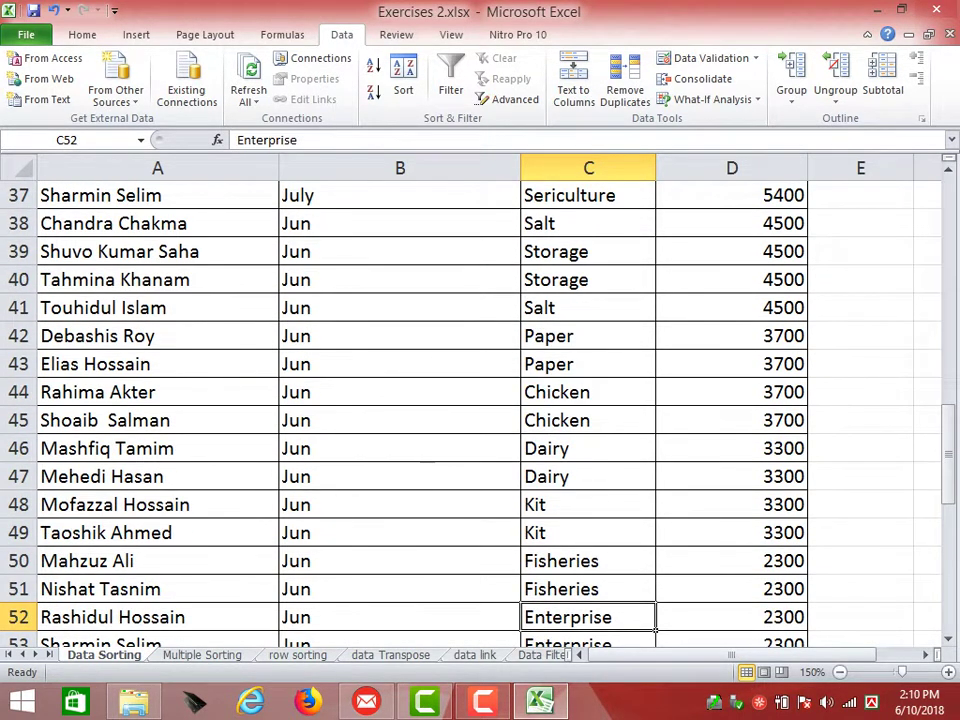
pyautogui.press('Down')
pyautogui.press('Down')
pyautogui.press('Down')
pyautogui.press('Down')
pyautogui.press('Down')
pyautogui.press('Down')
pyautogui.press('Down')
pyautogui.press('Down')
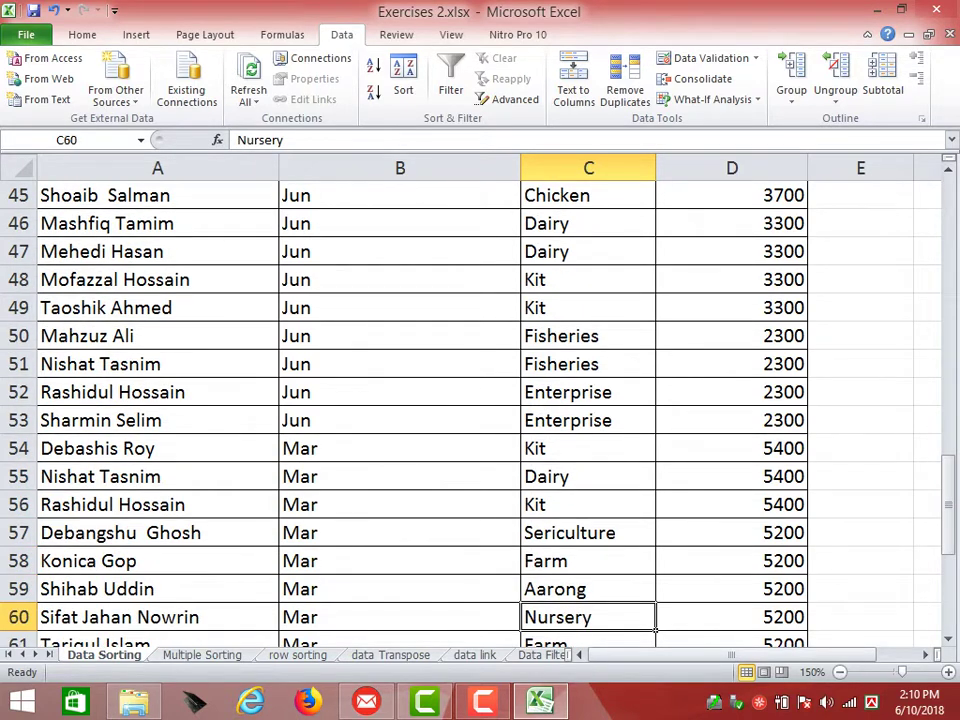
pyautogui.press('Down')
pyautogui.press('Down')
pyautogui.press('Down')
pyautogui.press('Down')
pyautogui.press('Down')
pyautogui.press('Down')
pyautogui.press('Down')
pyautogui.press('Down')
pyautogui.press('Down')
pyautogui.press('Down')
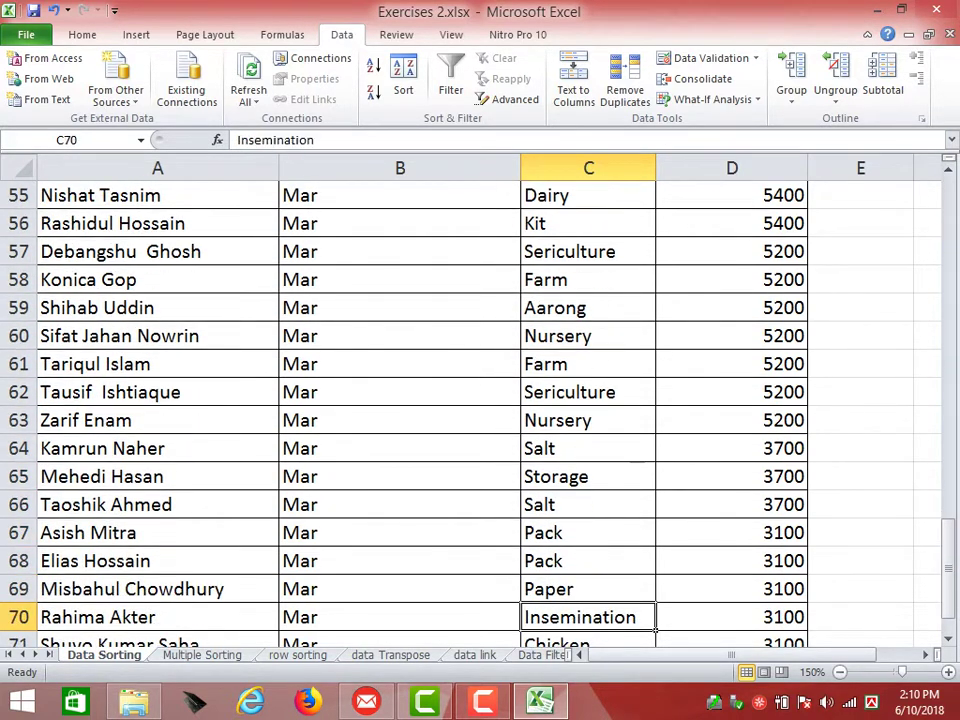
pyautogui.press('Down')
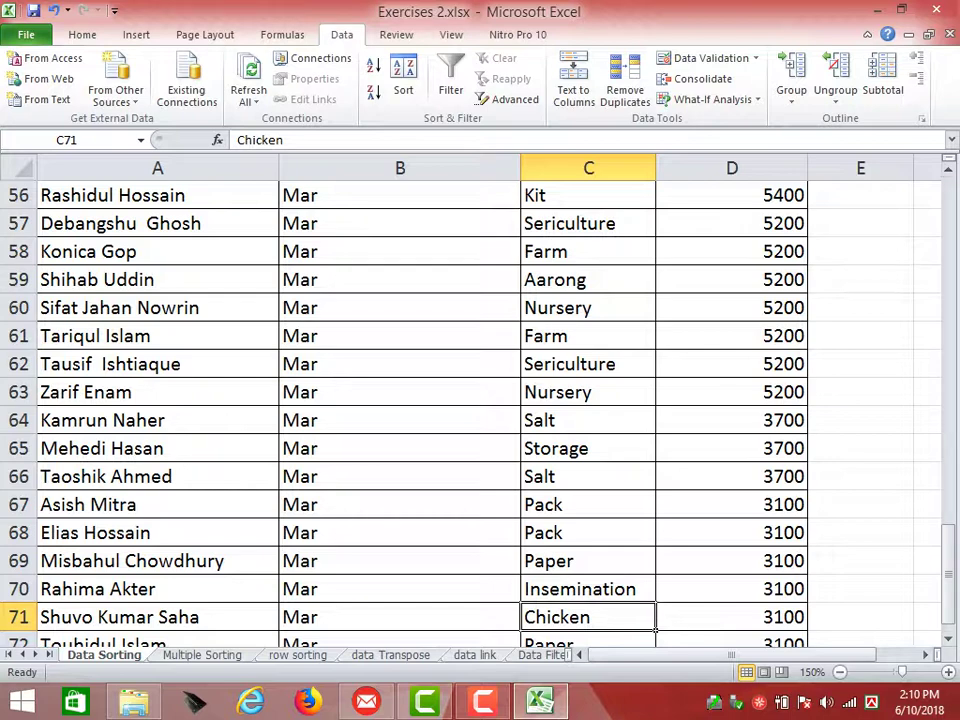
# Select the full table A2:D72 with Ctrl+Shift+Down and bring up Sort
pyautogui.scroll(5, 480, 415)
pyautogui.scroll(13, 480, 400)
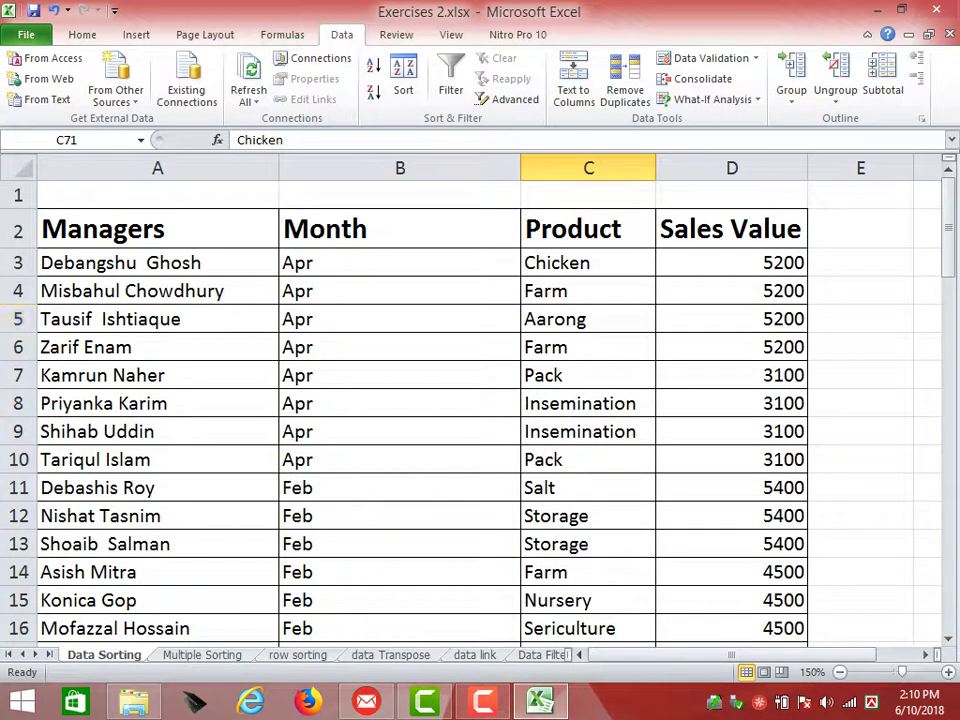
pyautogui.moveTo(100, 229); pyautogui.dragTo(760, 229)
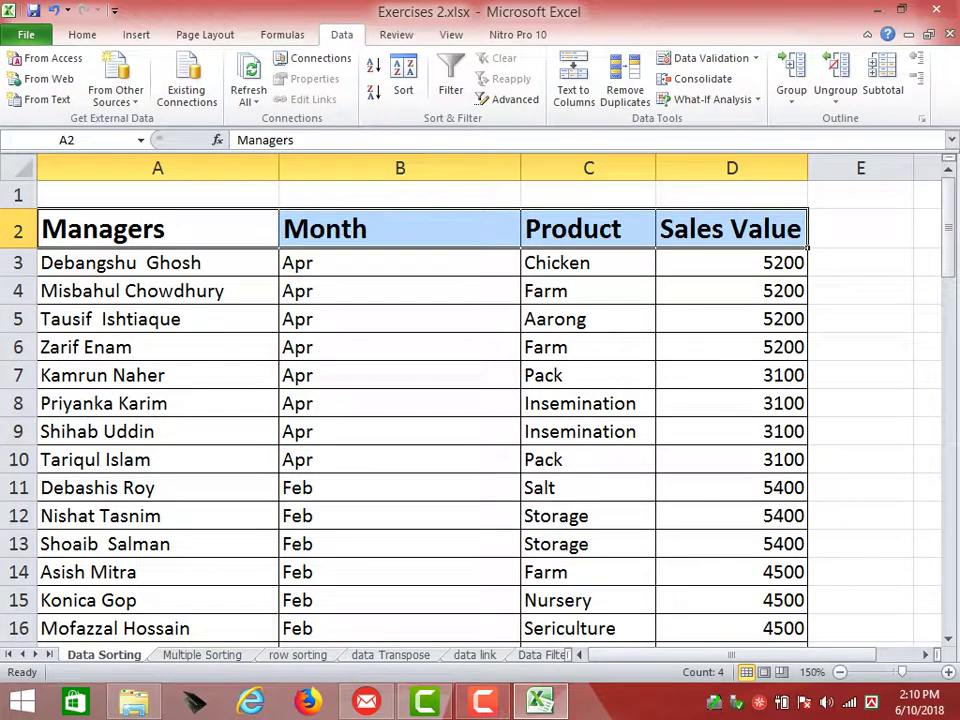
pyautogui.hotkey('ctrl', 'shift', 'Down')
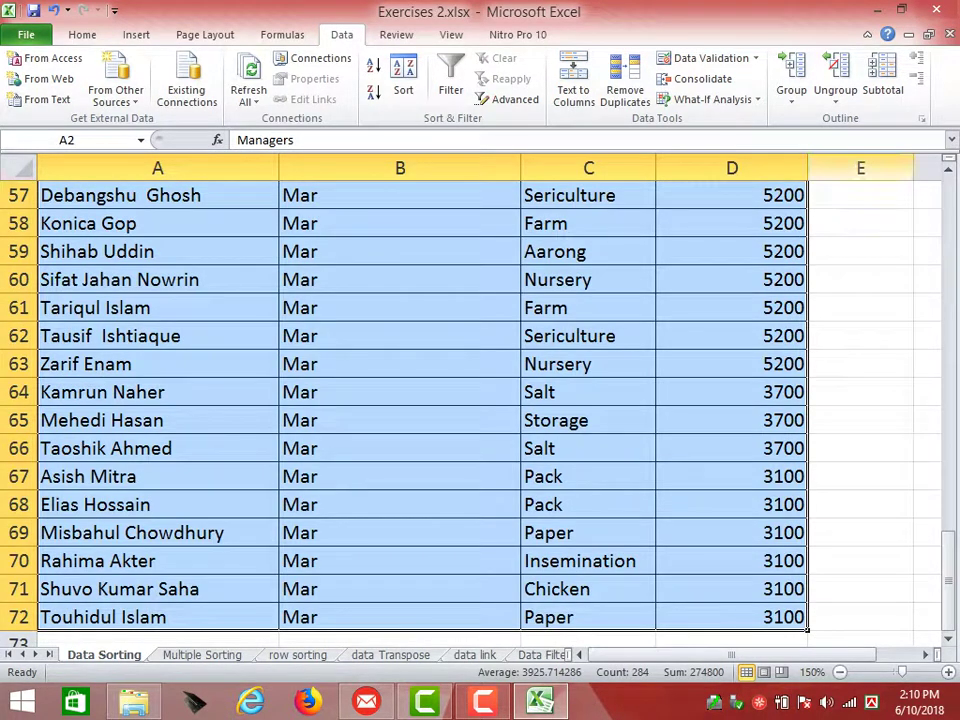
pyautogui.scroll(5, 400, 400)
pyautogui.scroll(11, 400, 400)
pyautogui.click(403, 80)
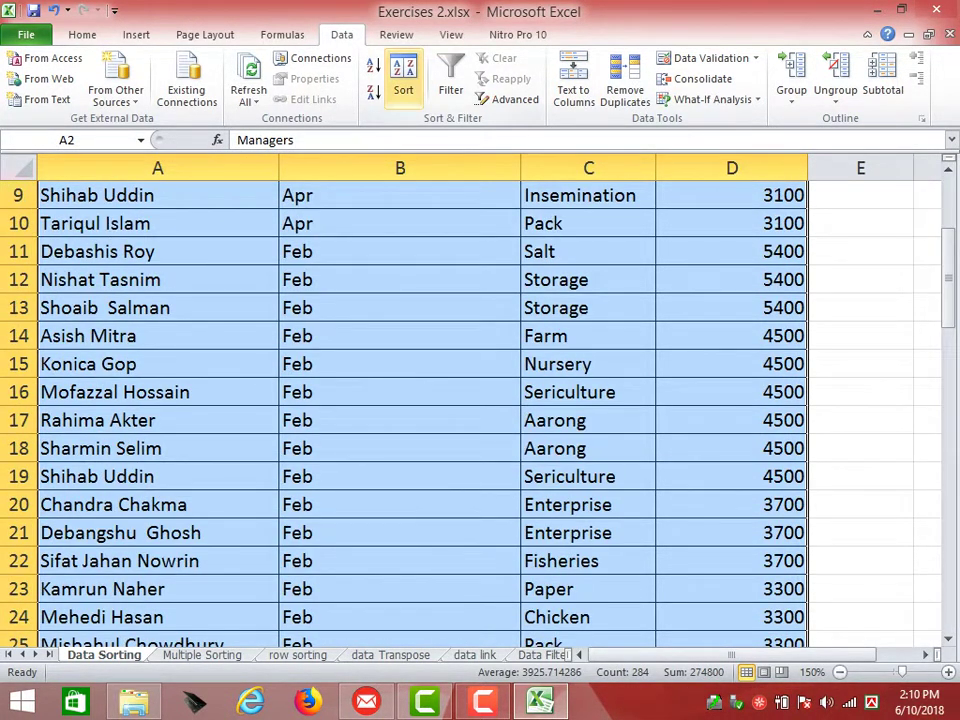
# Replace both levels with Month A to Z, then Sales Value smallest to largest
pyautogui.click(537, 298)
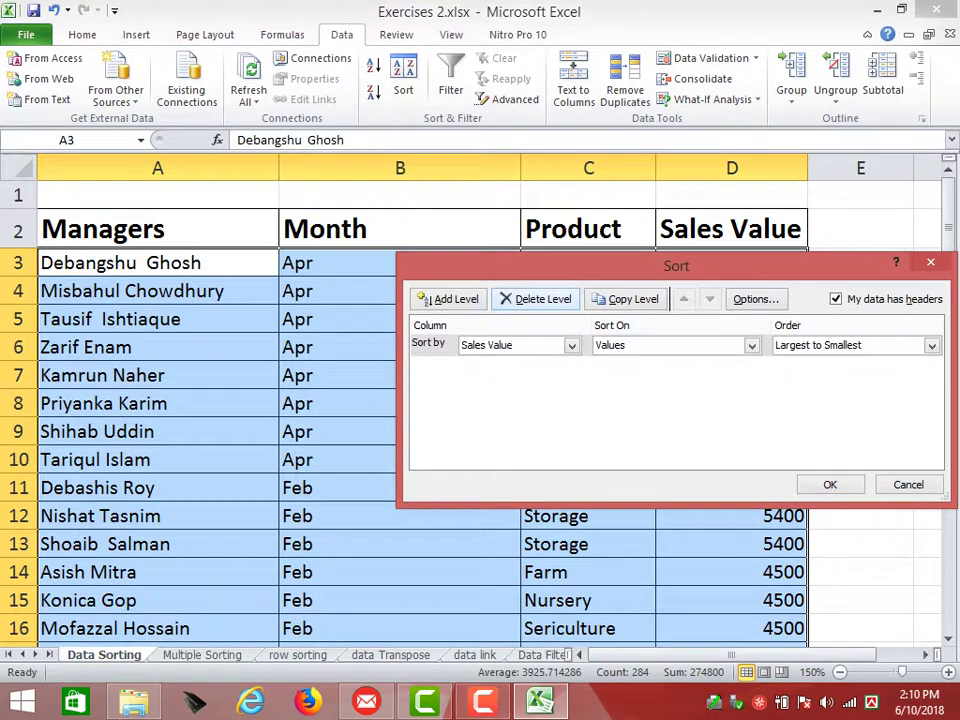
pyautogui.click(537, 298)
pyautogui.click(448, 298)
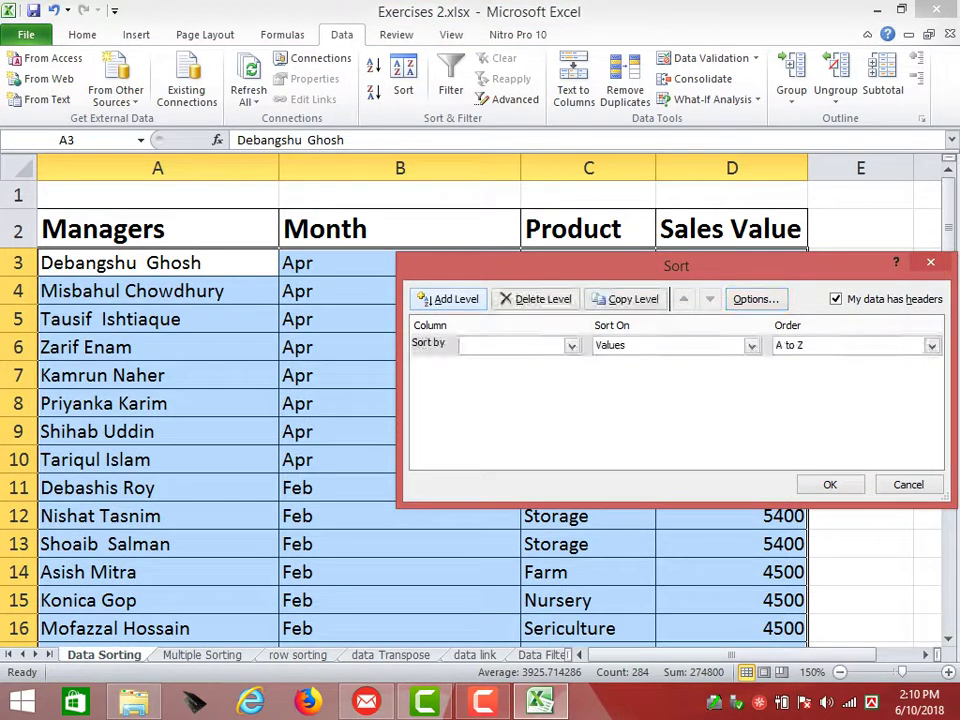
pyautogui.click(571, 345)
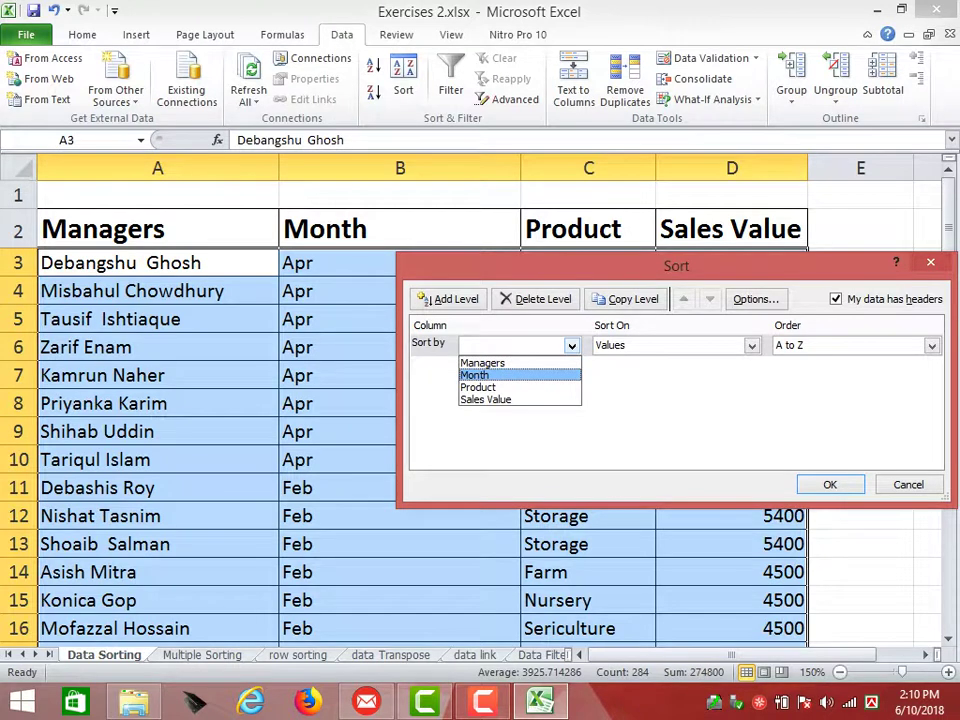
pyautogui.click(475, 375)
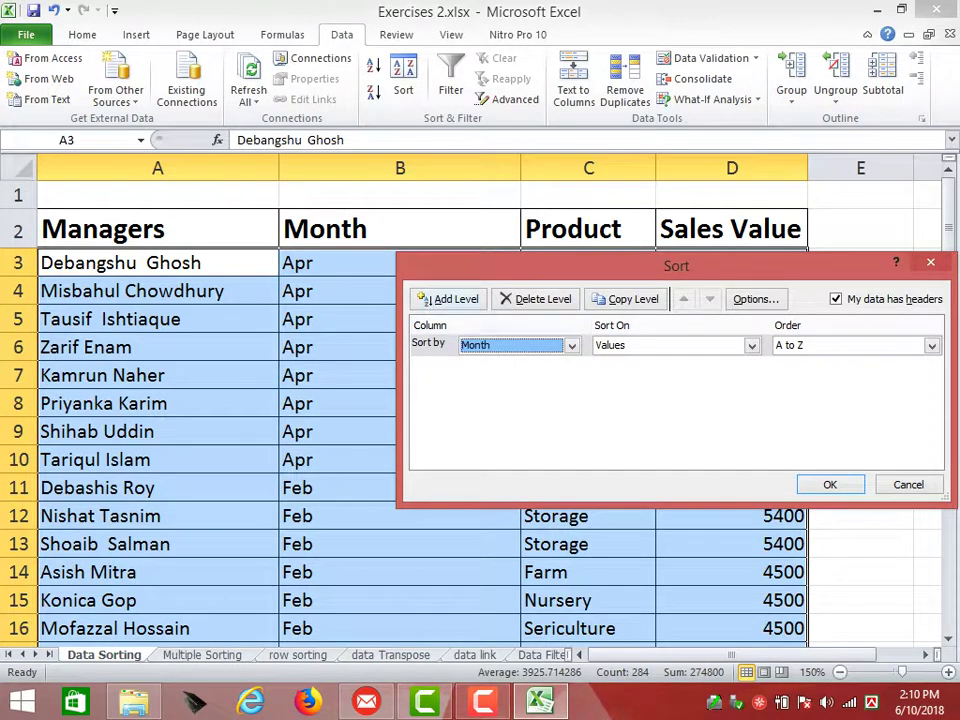
pyautogui.click(448, 298)
pyautogui.click(571, 366)
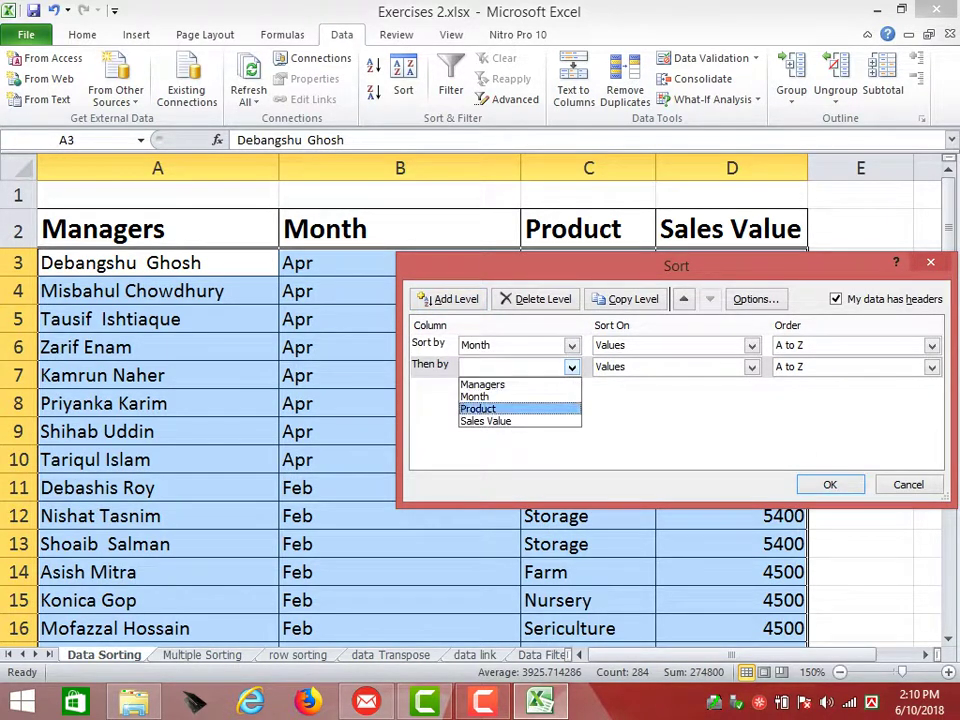
pyautogui.click(485, 421)
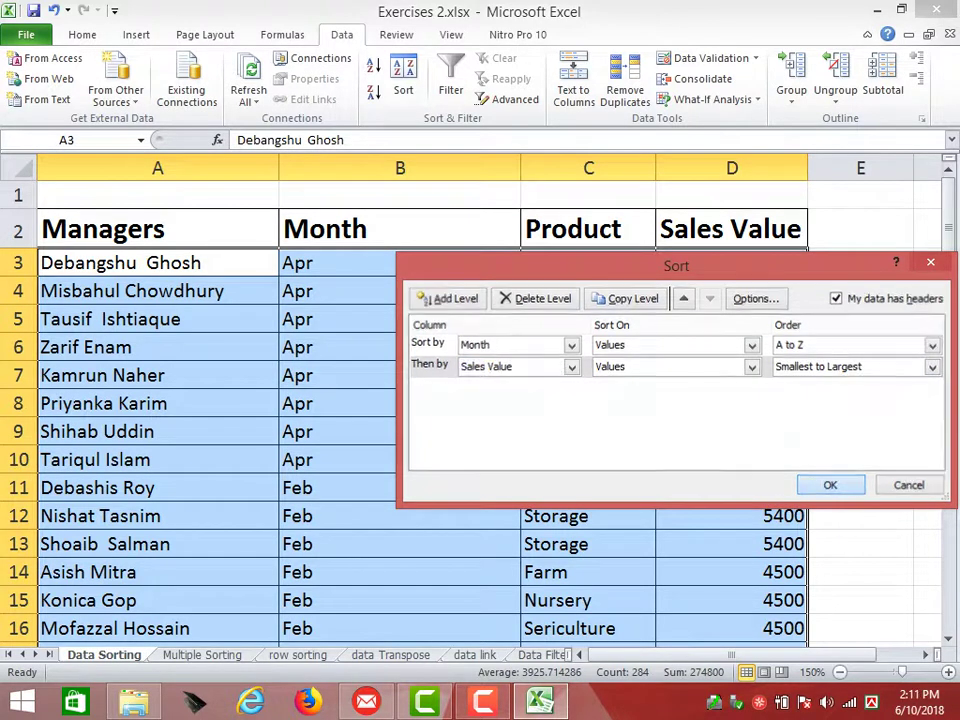
pyautogui.press('Return')
pyautogui.click(400, 319)
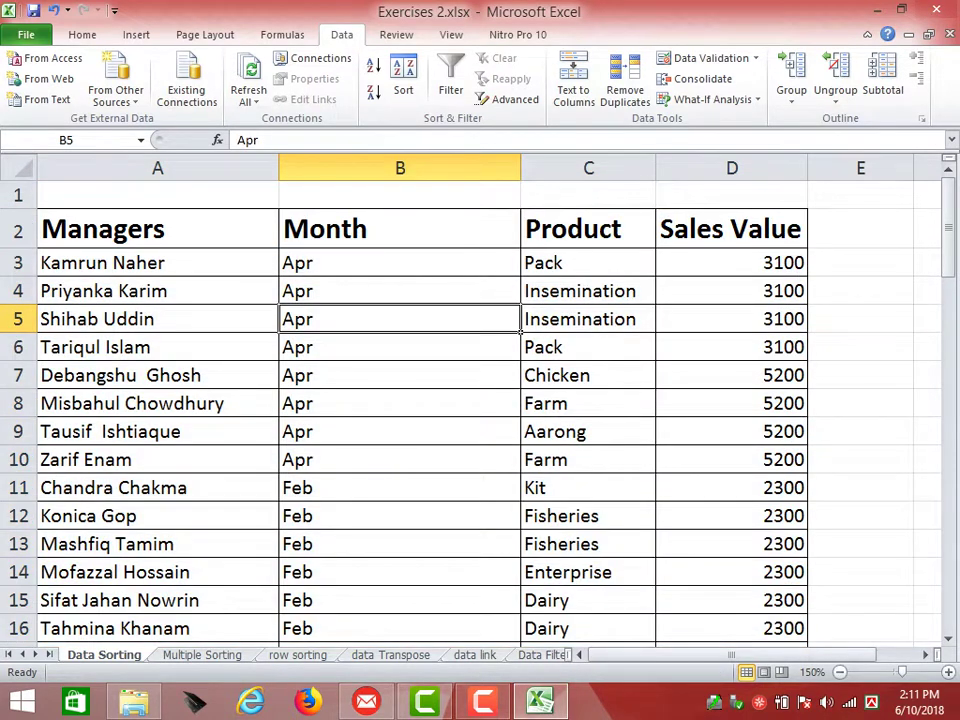
# Check down the Month column that the ascending grouping holds
pyautogui.press('Down')
pyautogui.press('Down')
pyautogui.press('Down')
pyautogui.press('Down')
pyautogui.press('Down')
pyautogui.press('Down')
pyautogui.press('Down')
pyautogui.press('Down')
pyautogui.press('Down')
pyautogui.press('Down')
pyautogui.press('Down')
pyautogui.press('Down')
pyautogui.press('Down')
pyautogui.press('Down')
pyautogui.press('Down')
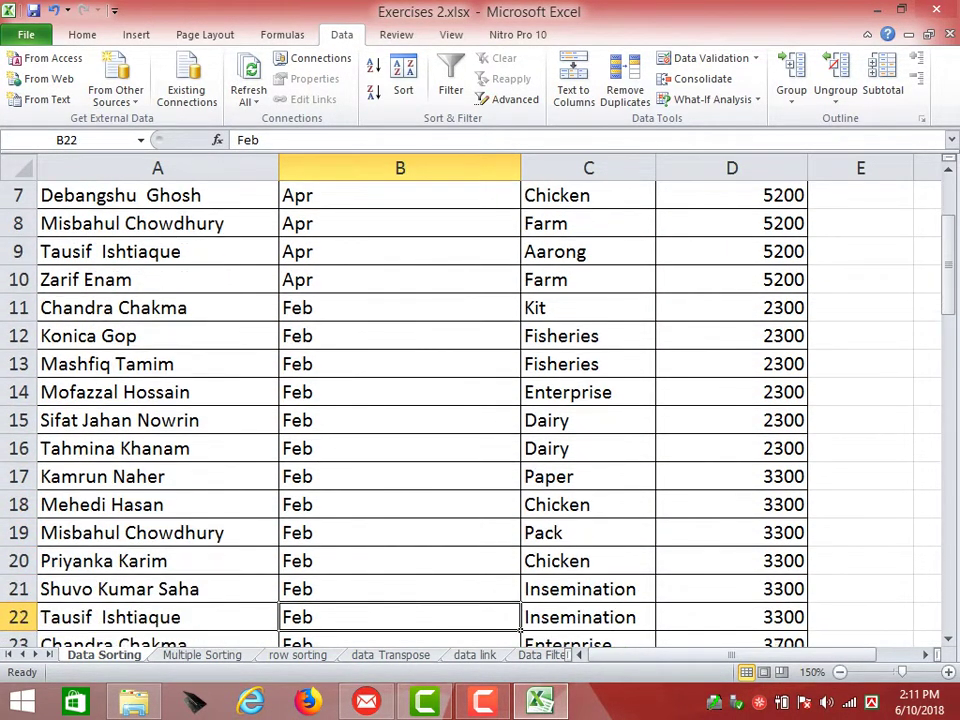
pyautogui.press('Down')
pyautogui.press('Down')
pyautogui.press('Down')
pyautogui.press('Down')
pyautogui.press('Down')
pyautogui.press('Down')
pyautogui.press('Down')
pyautogui.press('Down')
pyautogui.press('Down')
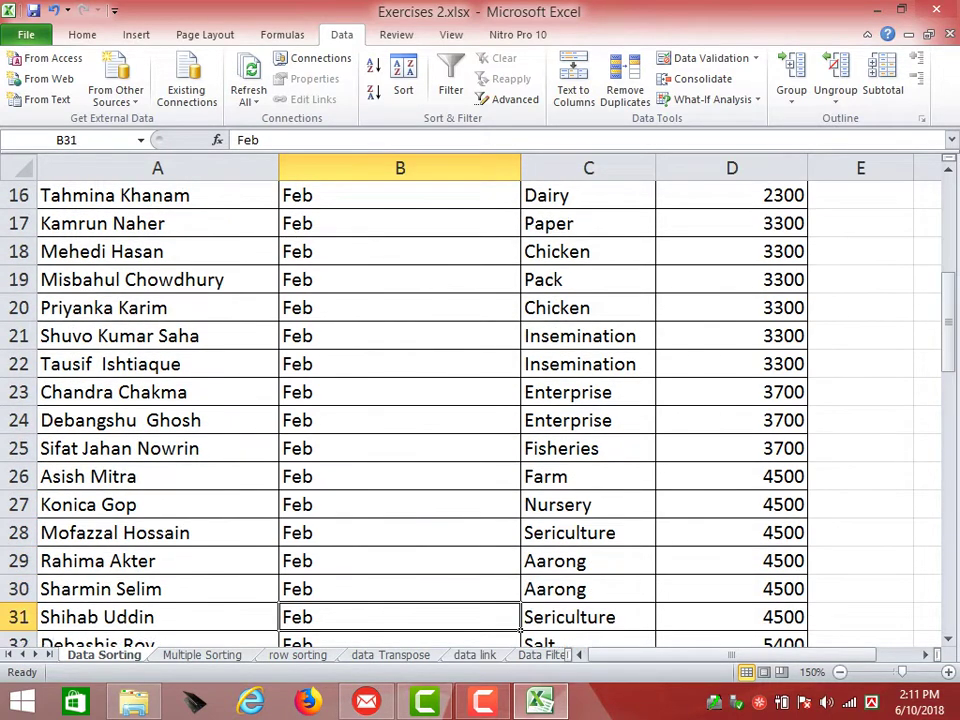
pyautogui.press('Down')
pyautogui.press('Down')
pyautogui.press('Down')
pyautogui.press('Down')
pyautogui.press('Down')
pyautogui.press('Down')
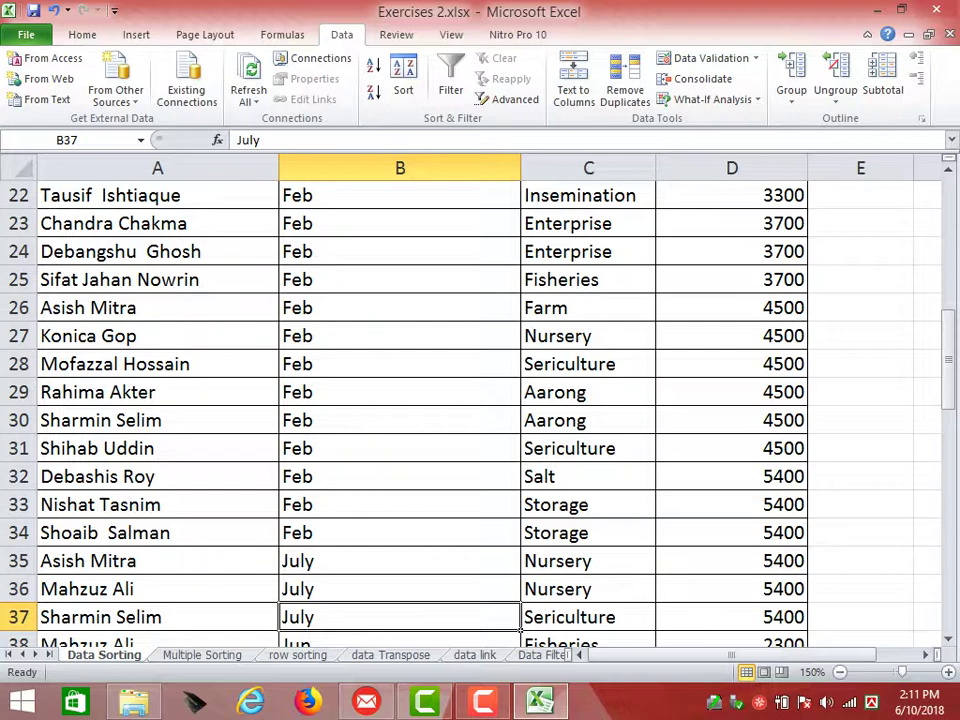
pyautogui.click(400, 643)
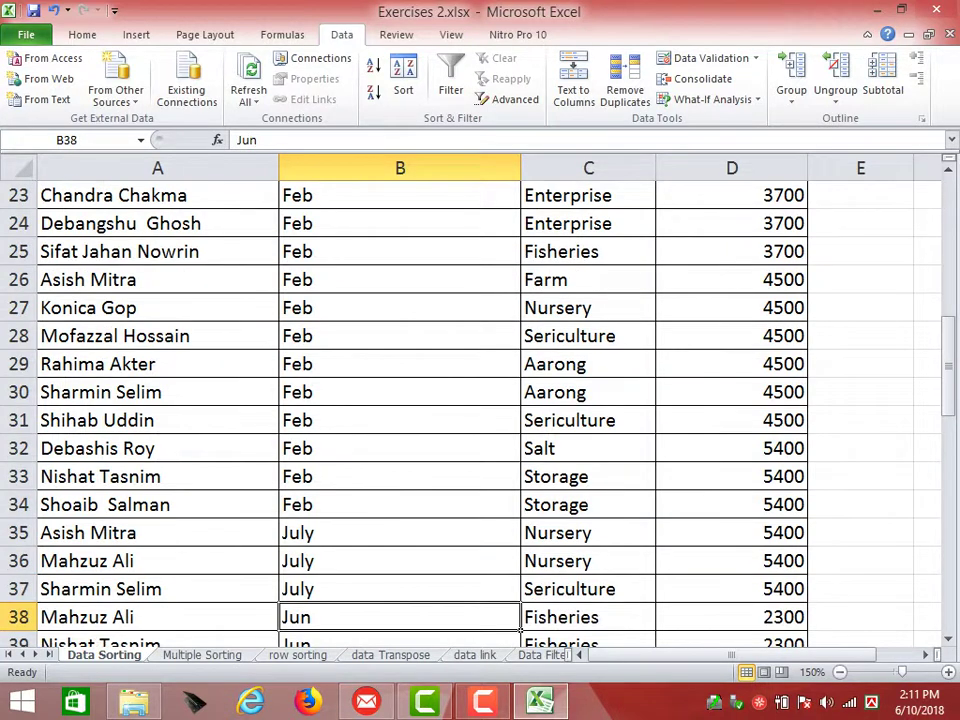
pyautogui.press('Up')
pyautogui.press('Up')
pyautogui.press('Up')
pyautogui.press('Up')
pyautogui.press('Up')
pyautogui.press('Up')
pyautogui.press('Up')
pyautogui.press('Up')
pyautogui.press('Up')
pyautogui.press('Up')
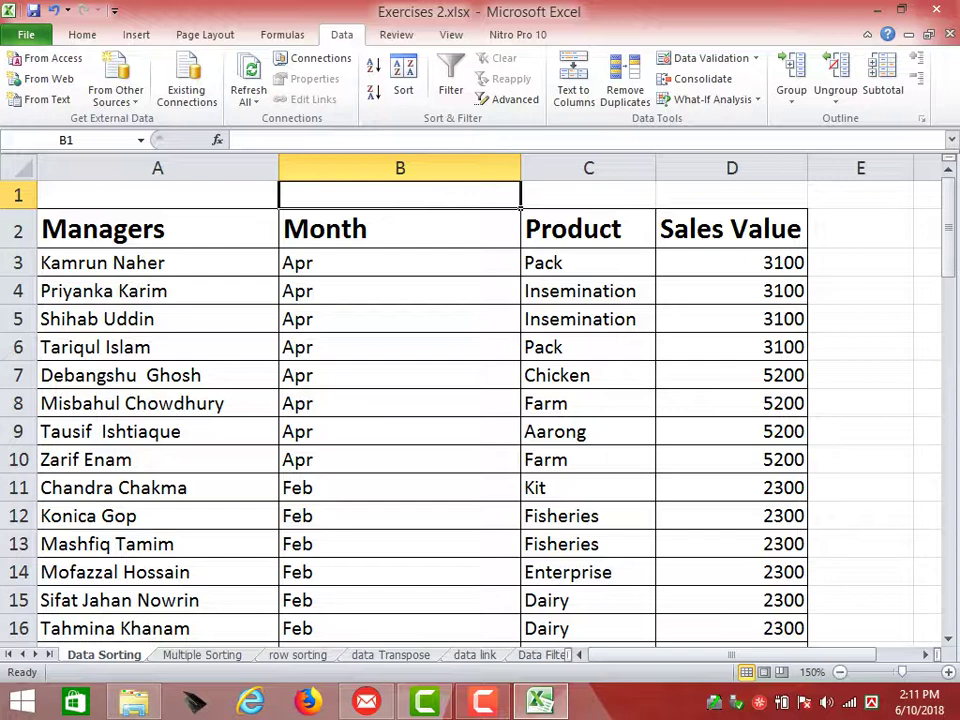
# Select the header row A2:D2 across the table and reopen Sort
pyautogui.moveTo(157, 229)
pyautogui.mouseDown()
pyautogui.moveTo(400, 319)
pyautogui.moveTo(731, 347)
pyautogui.moveTo(731, 229)
pyautogui.mouseUp()
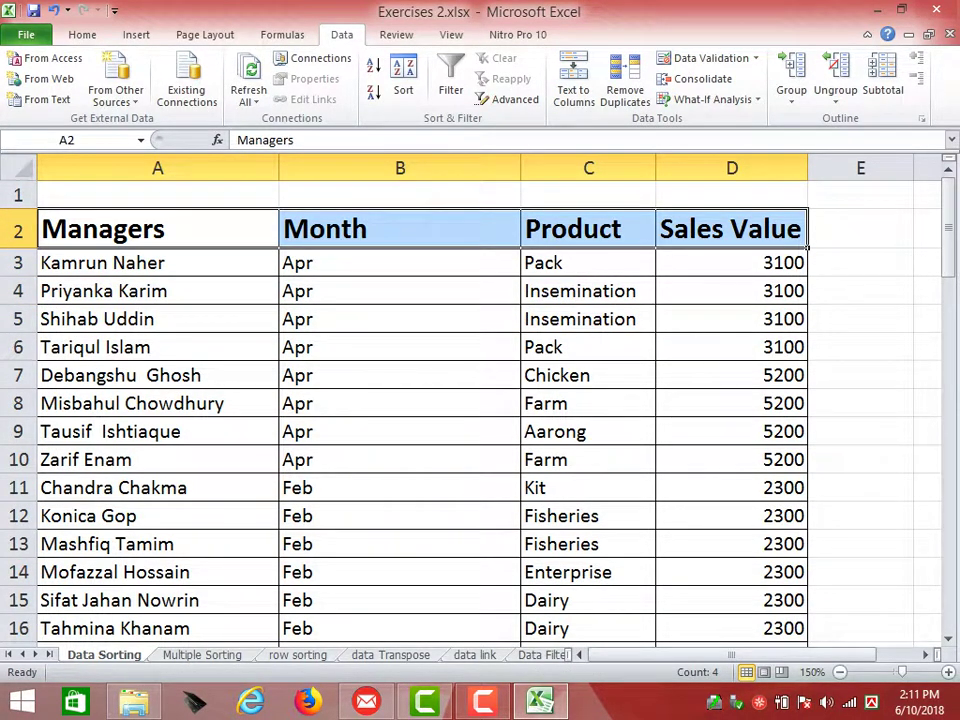
pyautogui.moveTo(731, 229)
pyautogui.mouseDown()
pyautogui.moveTo(731, 291)
pyautogui.moveTo(790, 630)
pyautogui.moveTo(805, 636)
pyautogui.moveTo(806, 207)
pyautogui.mouseUp()
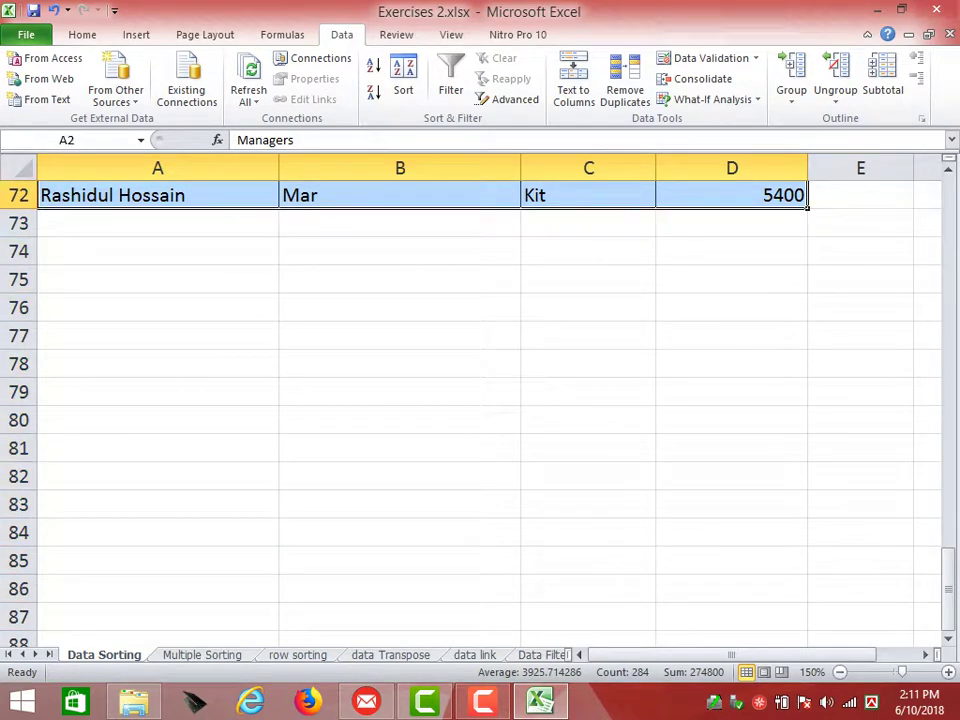
pyautogui.scroll(5, 420, 400)
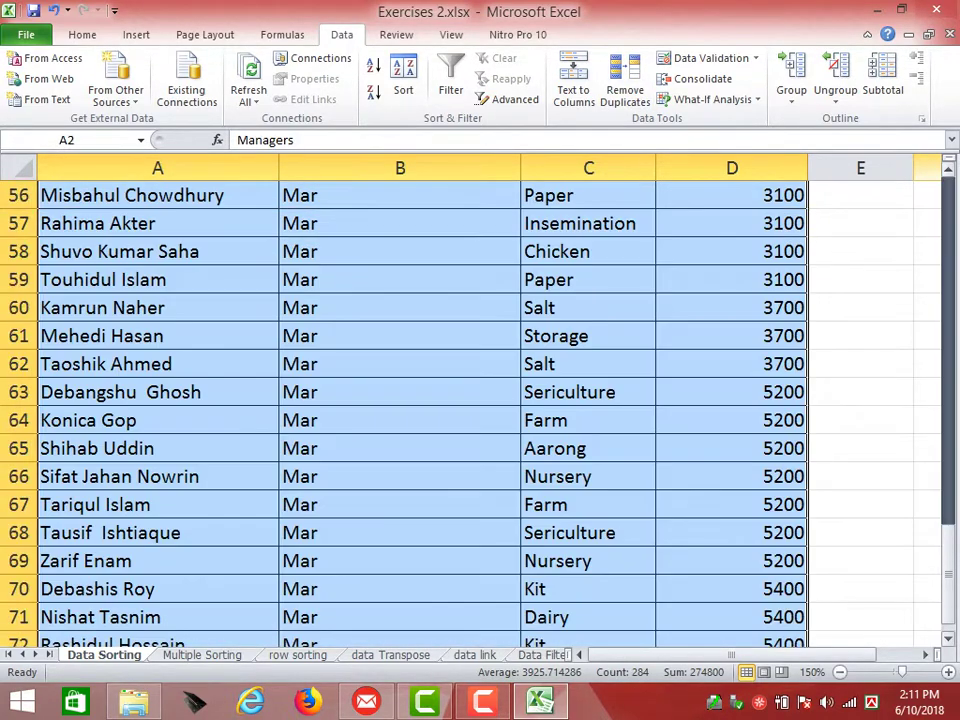
pyautogui.scroll(18, 420, 400)
pyautogui.scroll(1, 420, 400)
pyautogui.click(403, 80)
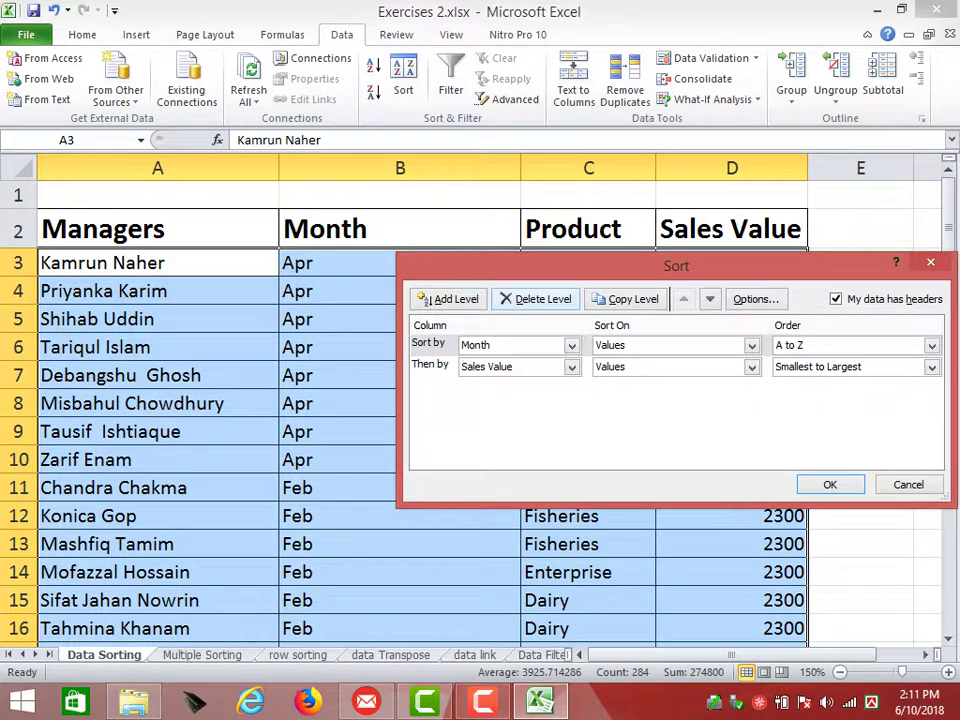
# Clear the old sort levels and sort first by Product, A to Z
pyautogui.hotkey('alt', 'd')
pyautogui.hotkey('alt', 'd')
pyautogui.hotkey('alt', 'a')
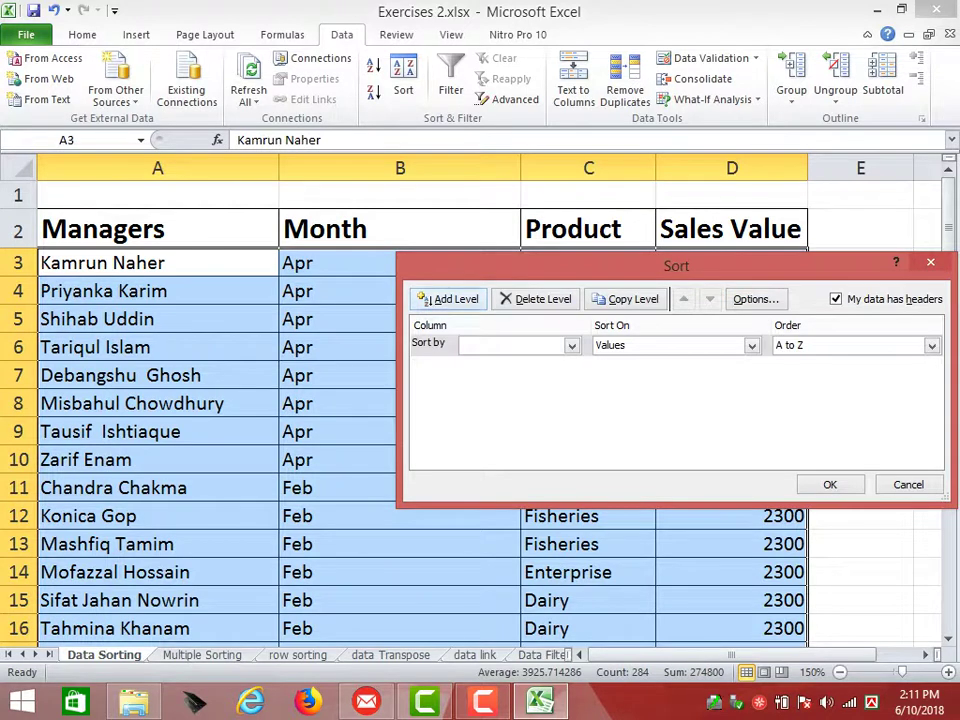
pyautogui.hotkey('alt', 'Down')
pyautogui.press('Down')
pyautogui.press('Down')
pyautogui.press('Down')
pyautogui.press('Return')
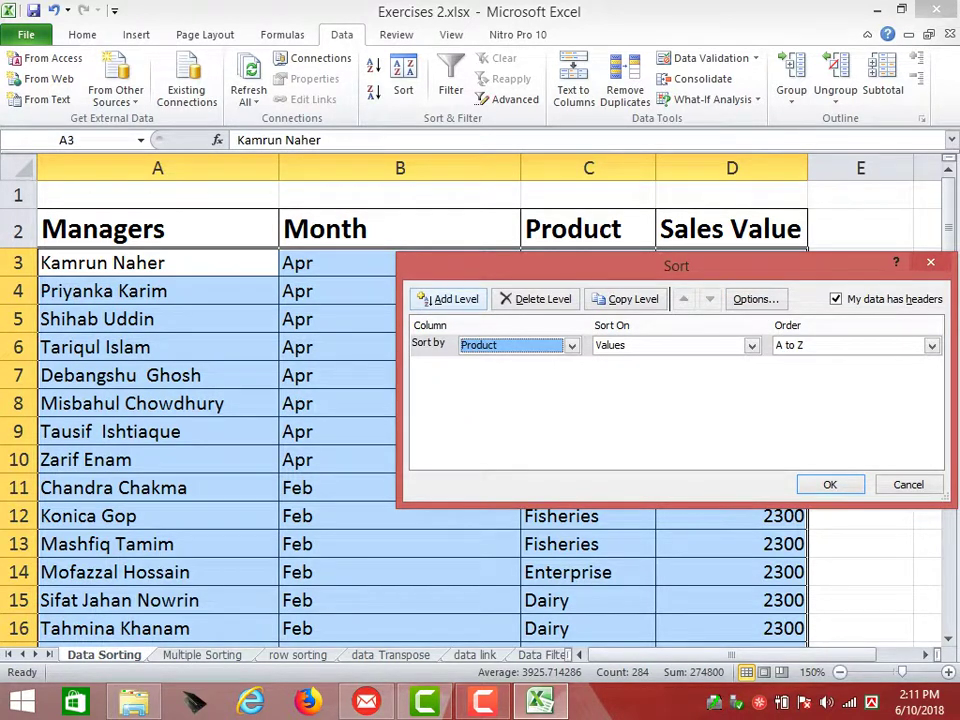
# Add Sales Value, largest to smallest, as second level, then switch to the row sorting sheet
pyautogui.hotkey('alt', 'a')
pyautogui.hotkey('alt', 'Down')
pyautogui.press('Return')
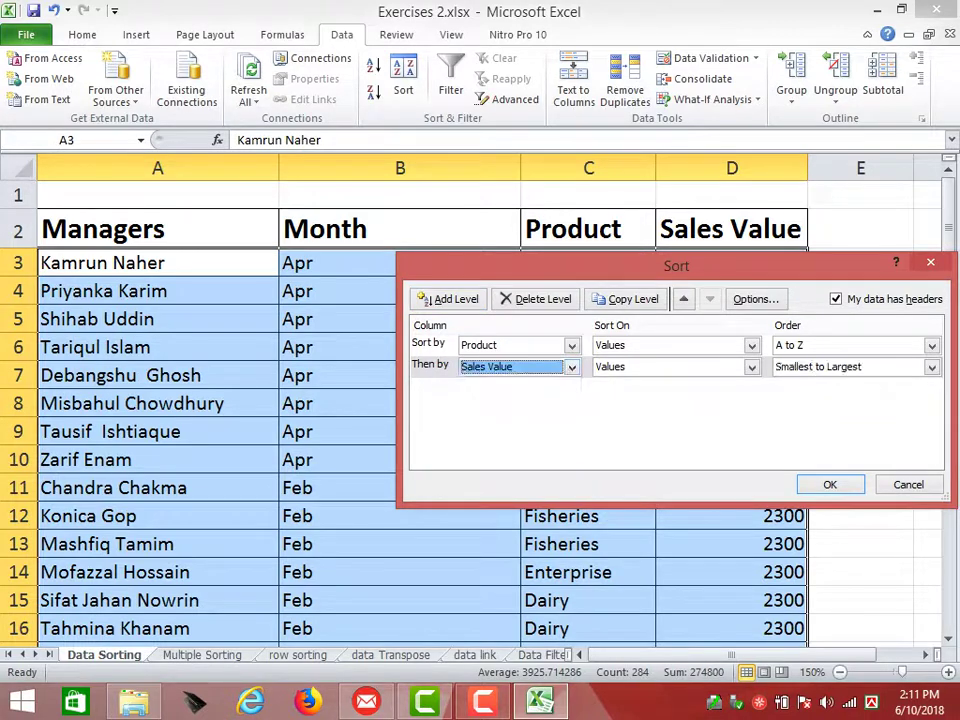
pyautogui.press('Tab')
pyautogui.press('Tab')
pyautogui.hotkey('alt', 'Down')
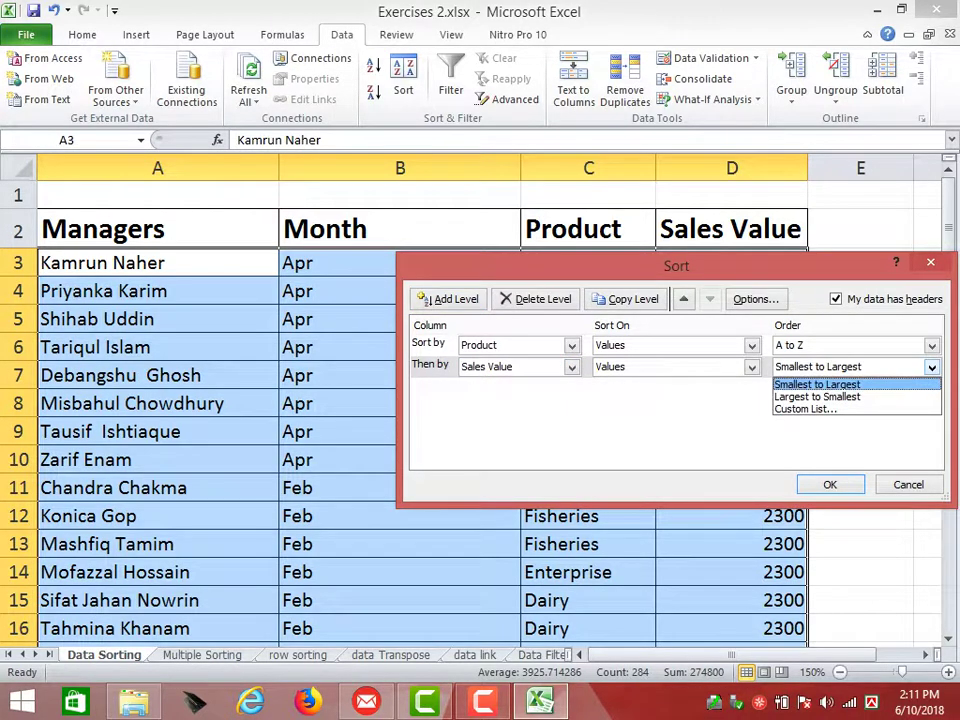
pyautogui.press('Down')
pyautogui.press('Return')
pyautogui.press('Return')
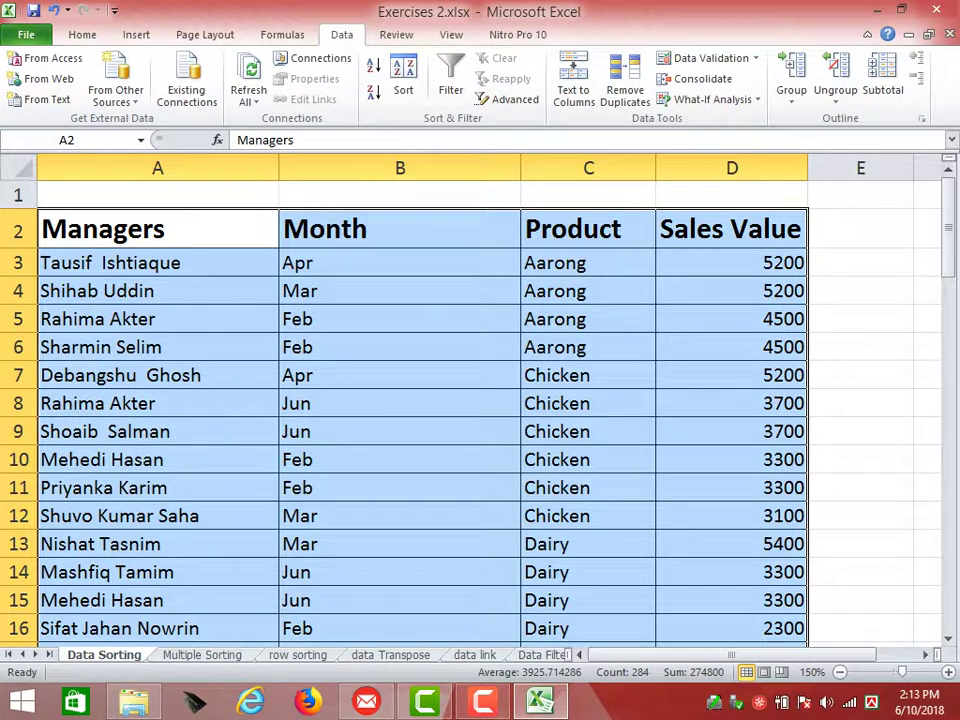
pyautogui.hotkey('ctrl', 'pagedown')
pyautogui.hotkey('ctrl', 'pagedown')
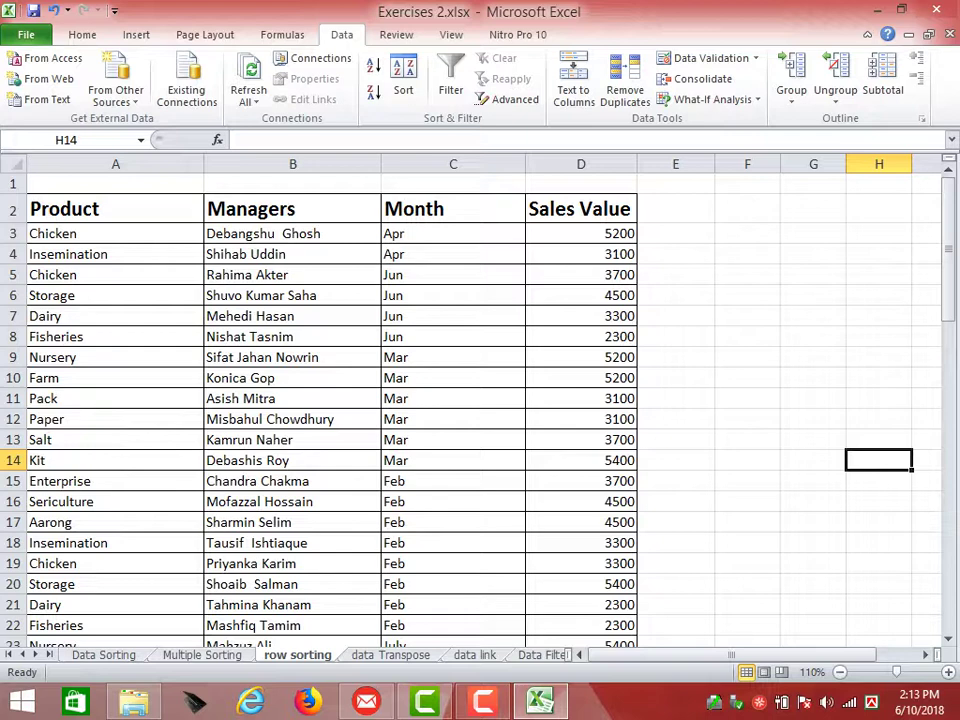
# Enter helper numbers 1 in C1, 2 in A1, 3 in B1 and 4 in D1
pyautogui.click(452, 183)
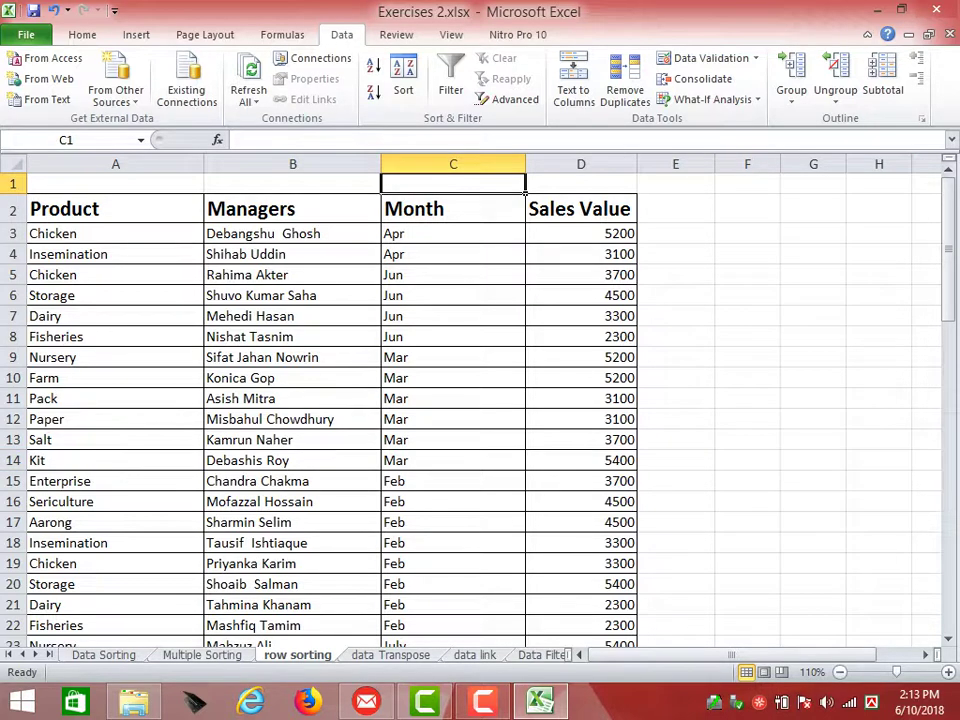
pyautogui.write('1')
pyautogui.click(452, 295)
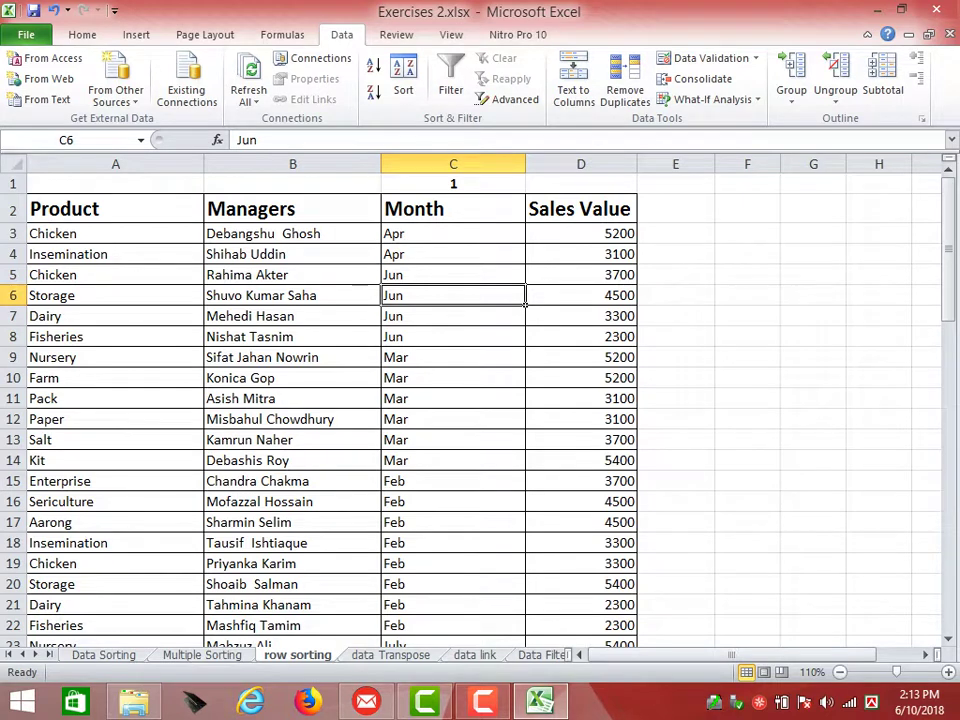
pyautogui.click(115, 183)
pyautogui.write('2')
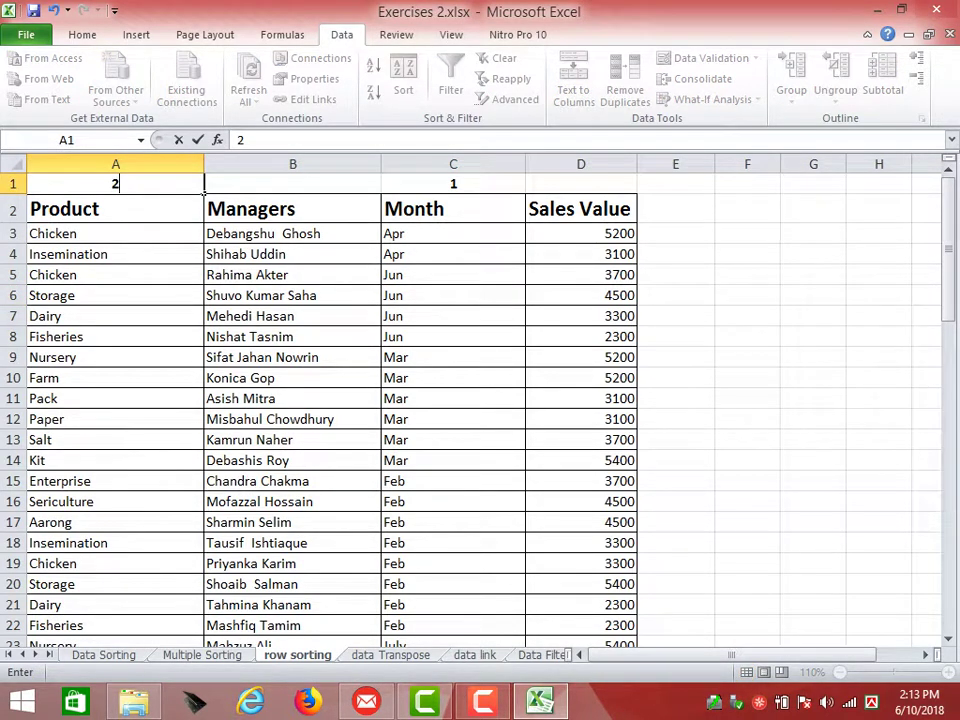
pyautogui.click(205, 183)
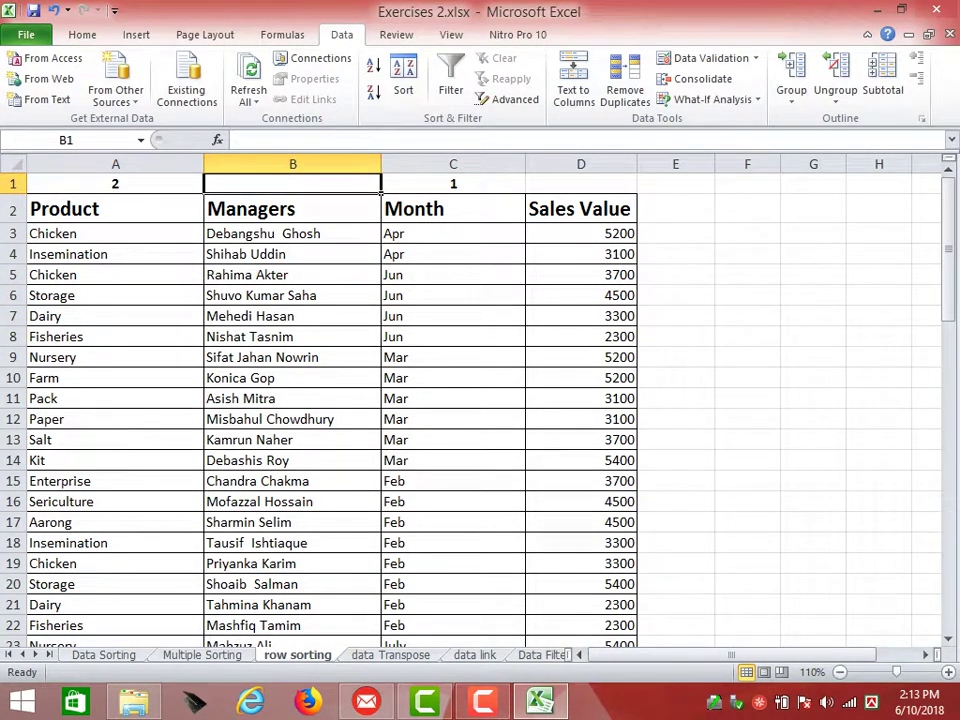
pyautogui.write('3')
pyautogui.click(580, 183)
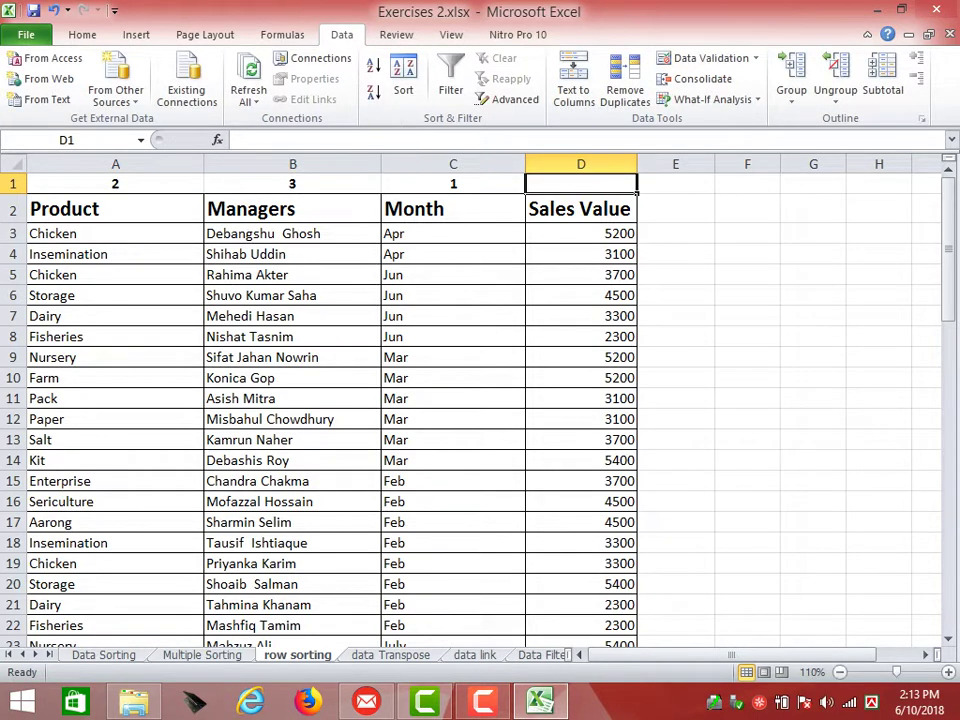
pyautogui.write('4')
pyautogui.click(675, 336)
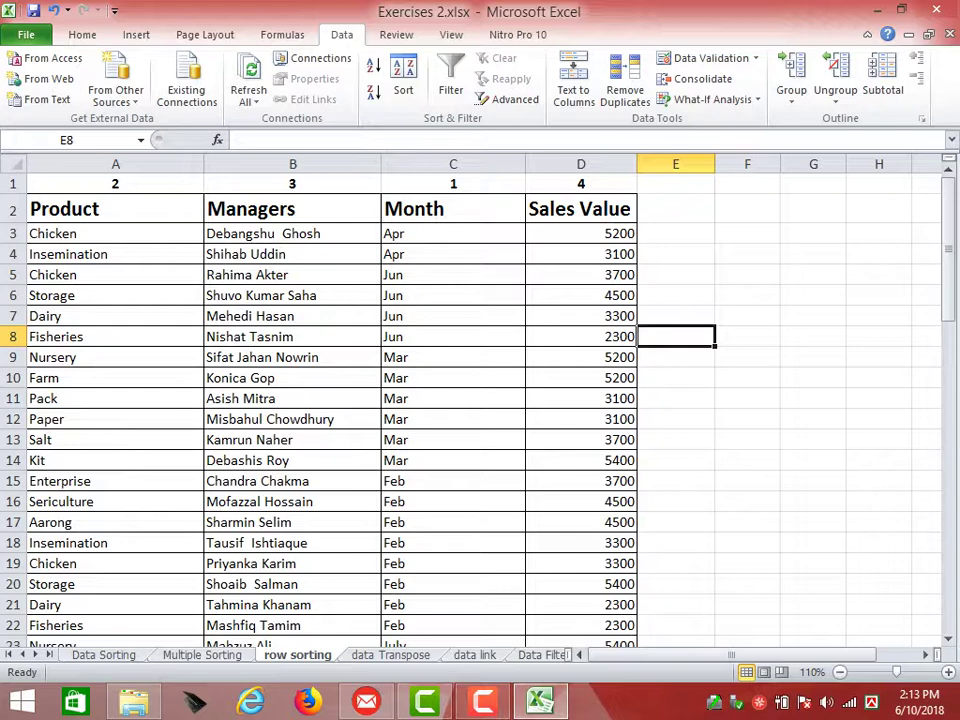
pyautogui.moveTo(115, 183)
pyautogui.mouseDown()
pyautogui.moveTo(600, 210)
pyautogui.moveTo(600, 184)
pyautogui.mouseUp()
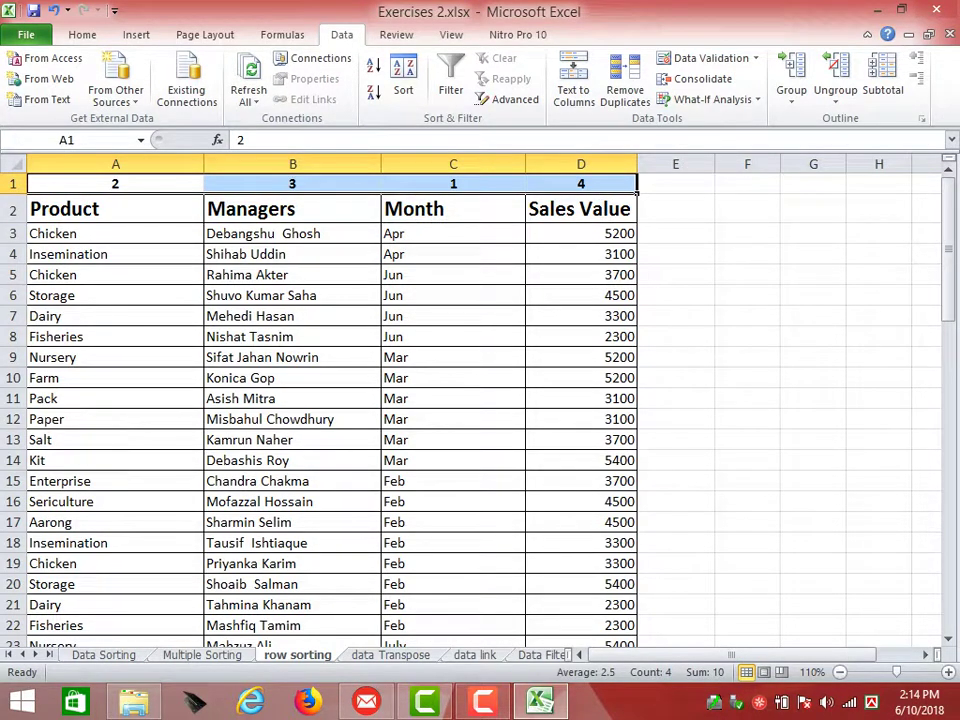
# Select A1:D72 and set the sort orientation to left to right
pyautogui.hotkey('ctrl', 'shift', 'Down')
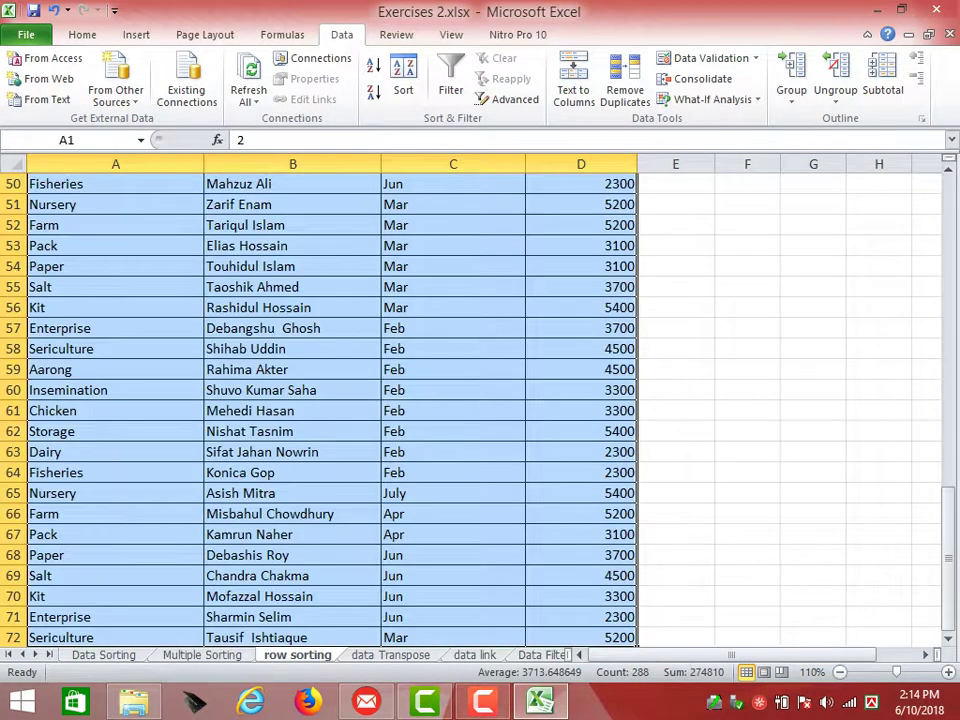
pyautogui.moveTo(948, 520); pyautogui.dragTo(948, 200)
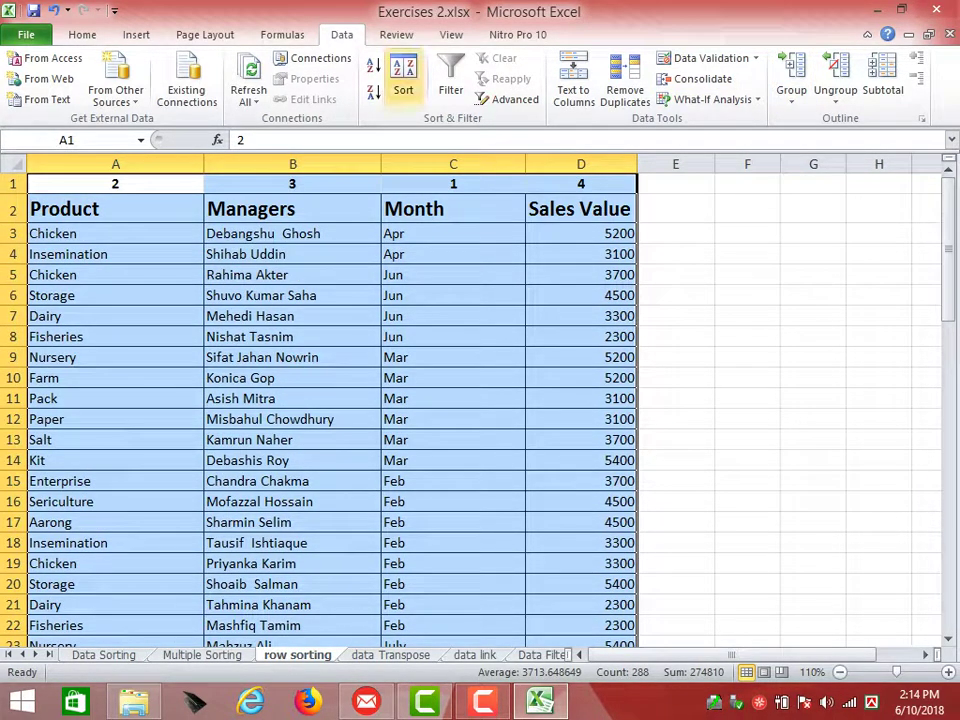
pyautogui.click(403, 80)
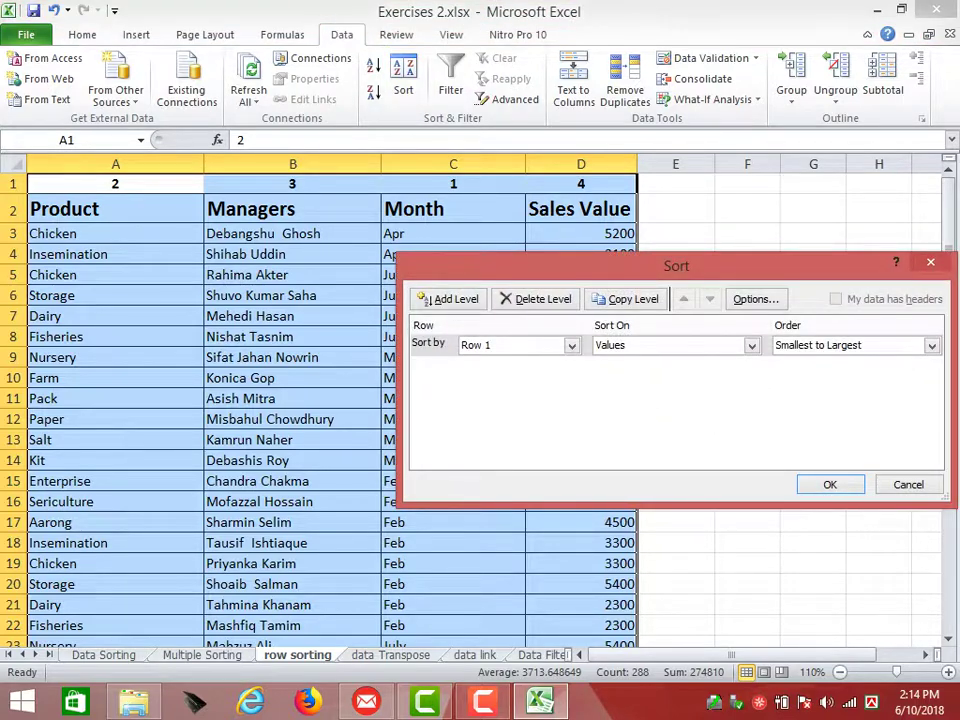
pyautogui.hotkey('alt', 'o')
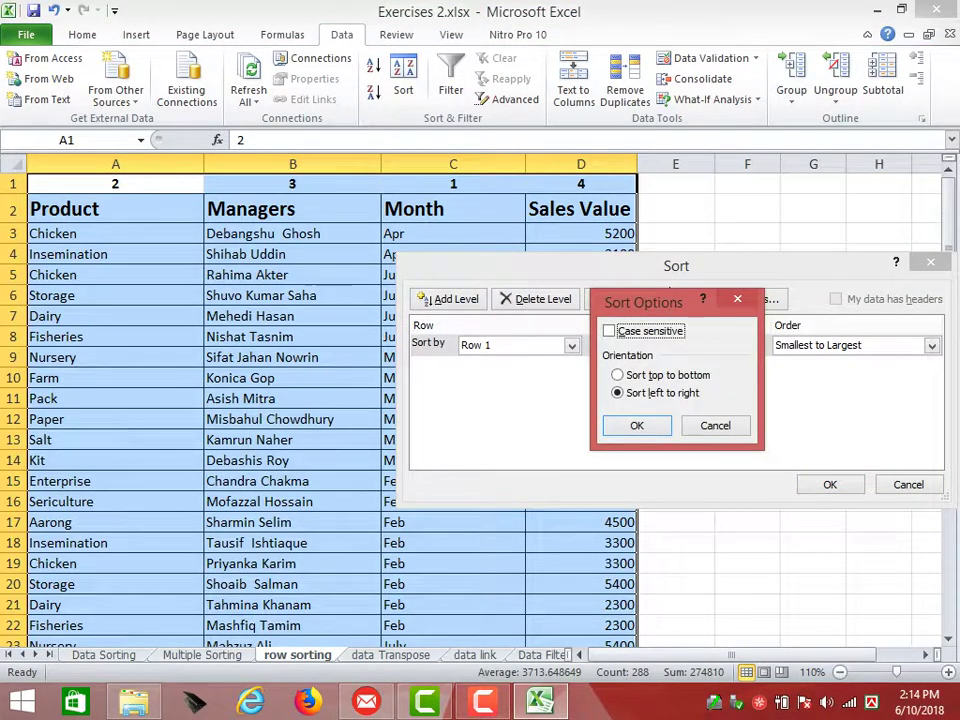
pyautogui.hotkey('alt', 't')
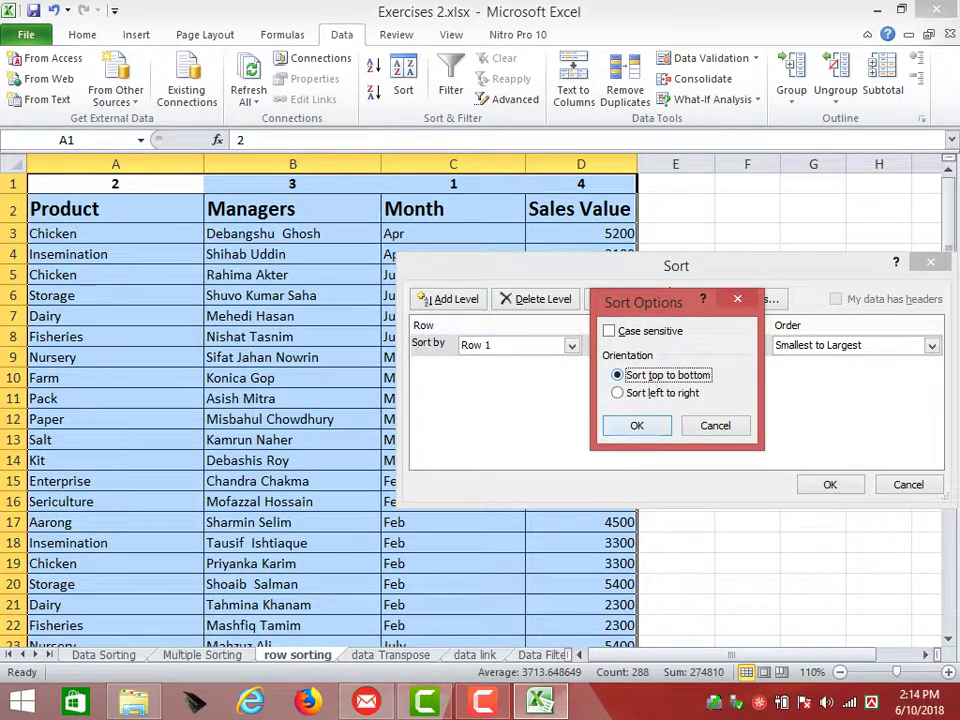
pyautogui.click(662, 392)
pyautogui.click(660, 392)
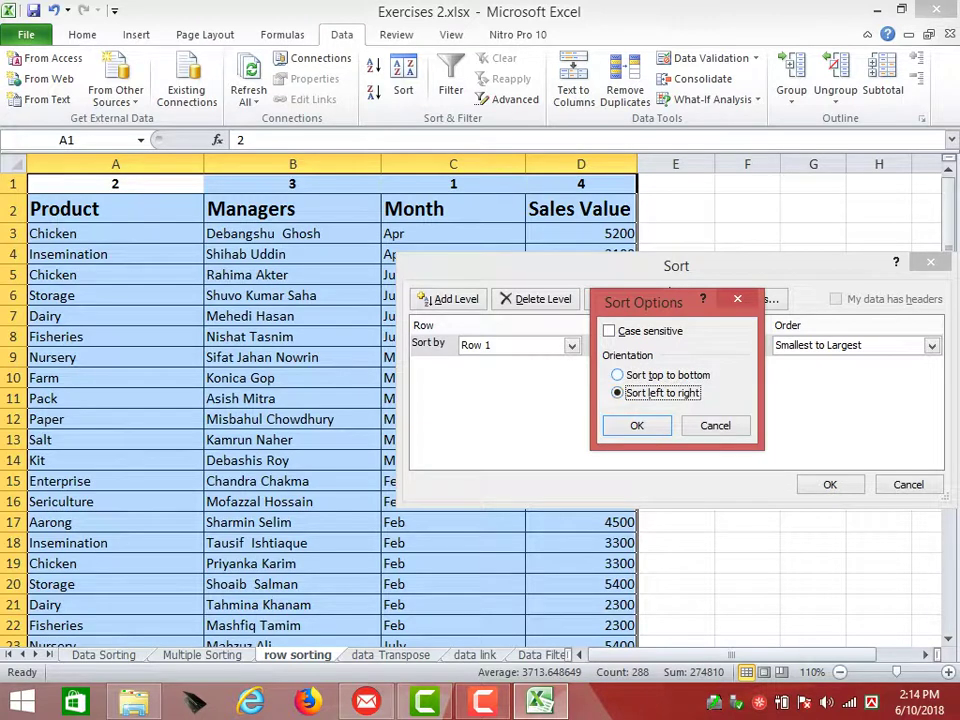
pyautogui.press('Return')
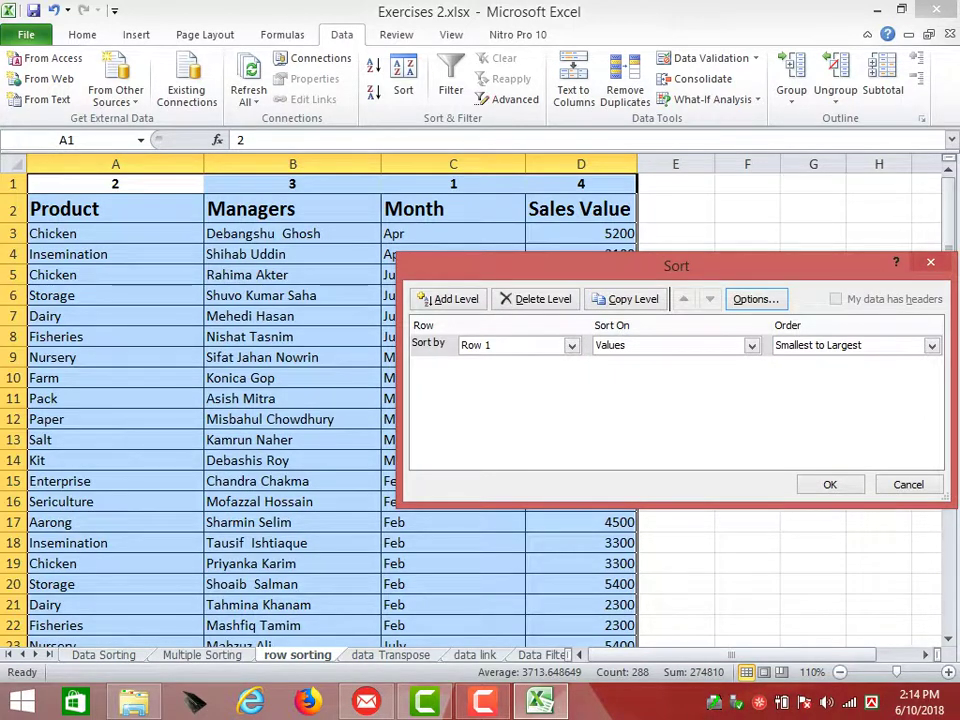
# Sort by Row 1, smallest to largest, reordering columns to Month, Product, Managers, Sales Value
pyautogui.hotkey('alt', 'Down')
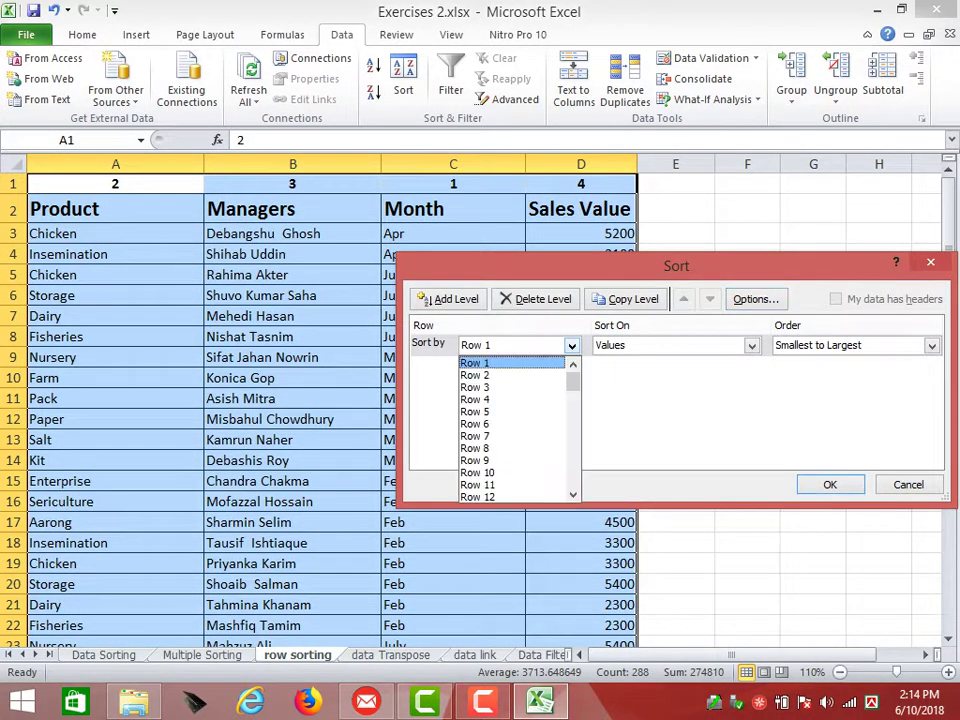
pyautogui.hotkey('alt', 'Down')
pyautogui.hotkey('alt', 'Down')
pyautogui.hotkey('alt', 'Down')
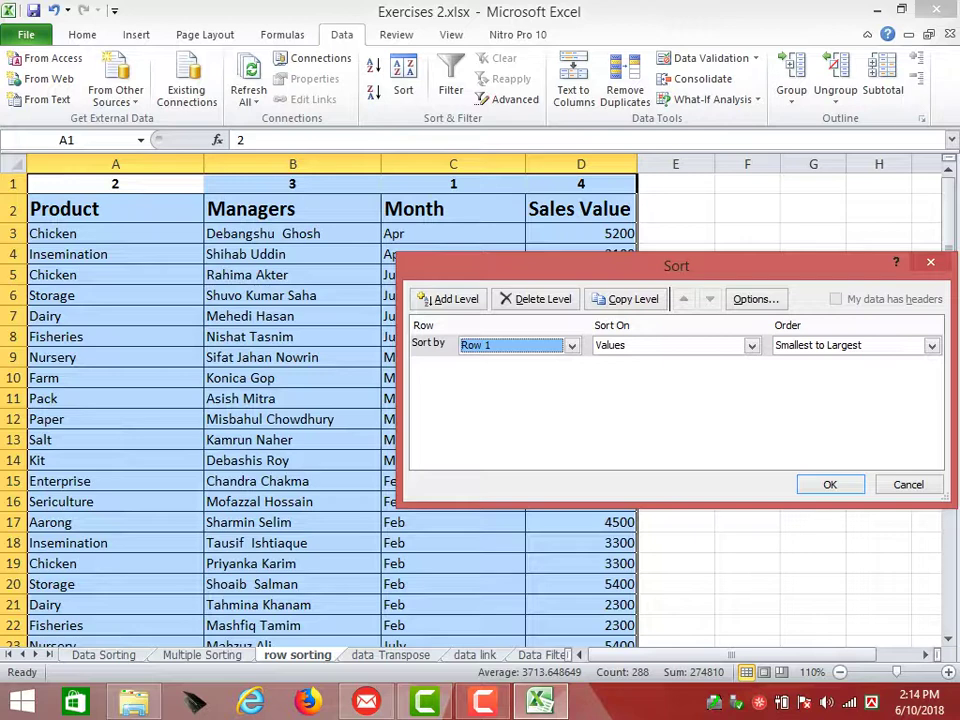
pyautogui.press('Return')
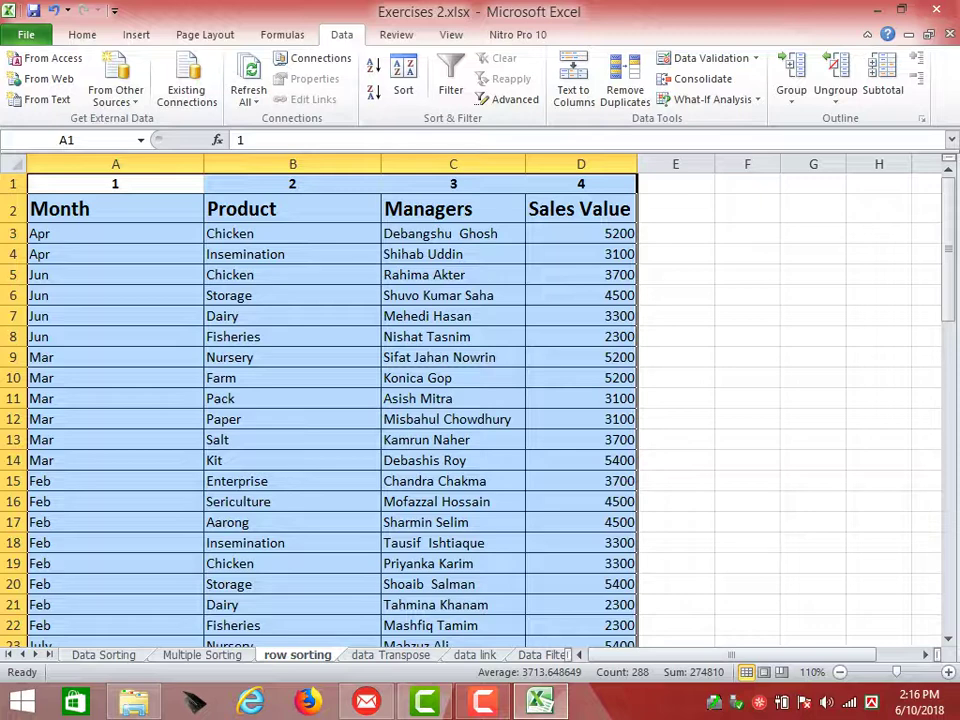
# Deselect the table, now ordered Month, Product, Managers, Sales Value under helper numbers 1–4
pyautogui.click(675, 295)
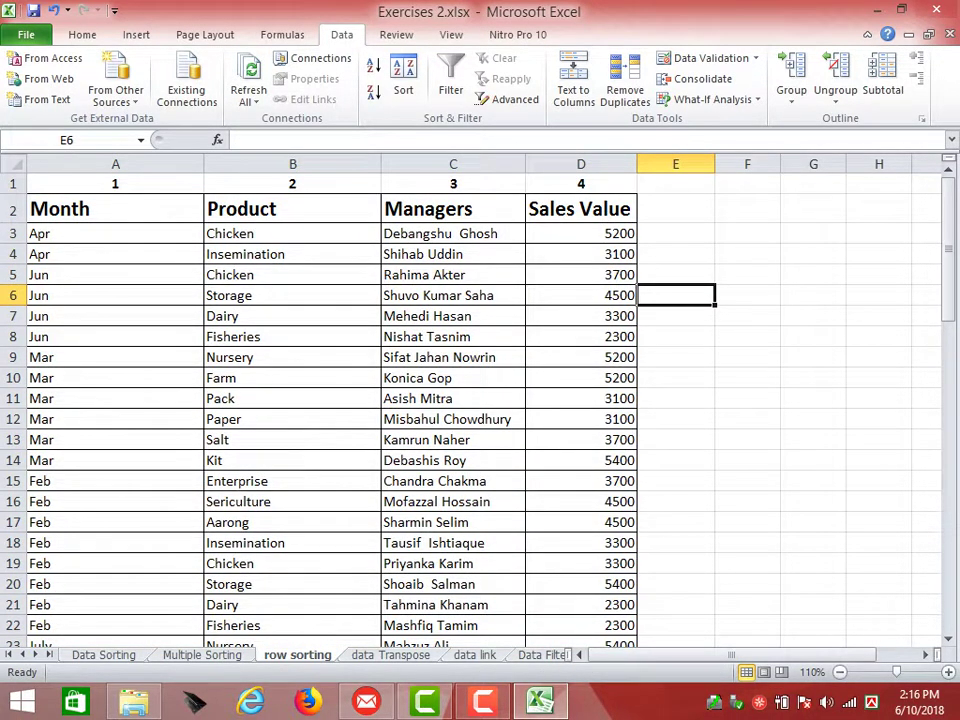
pyautogui.moveTo(600, 233); pyautogui.dragTo(600, 419)
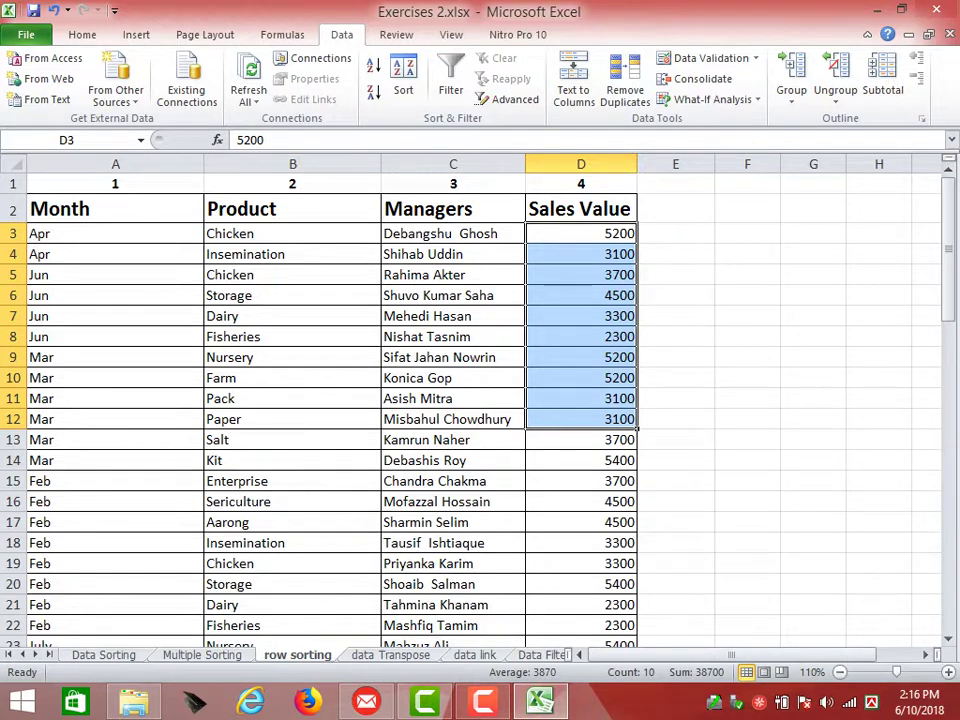
pyautogui.click(452, 378)
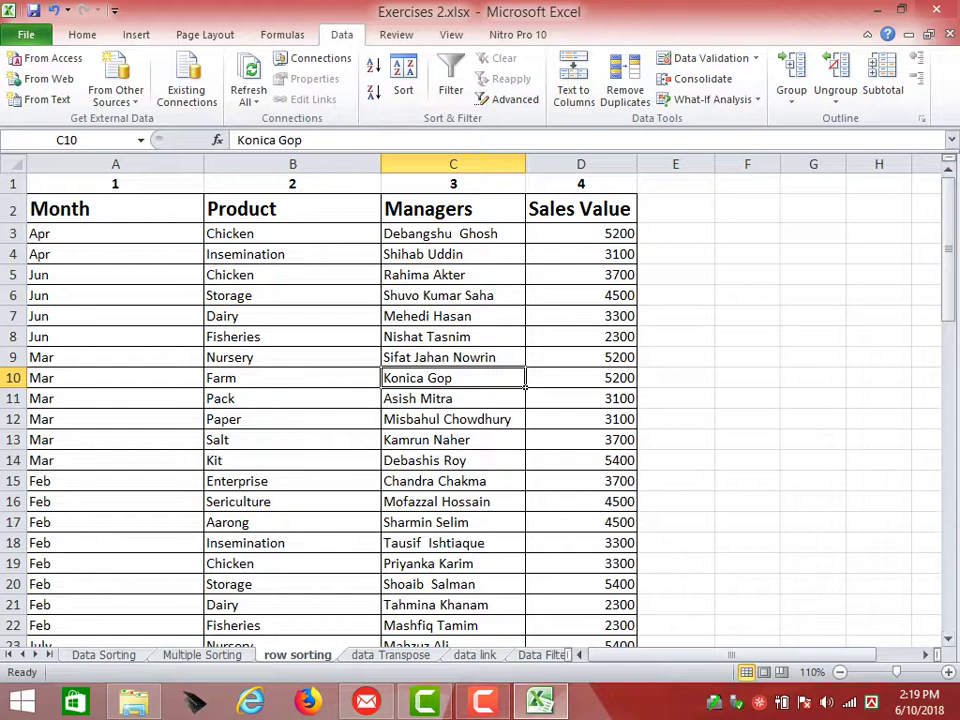
# Go to the data Transpose sheet and select the table's header row
pyautogui.hotkey('ctrl', 'pagedown')
pyautogui.hotkey('ctrl', 'pagedown')
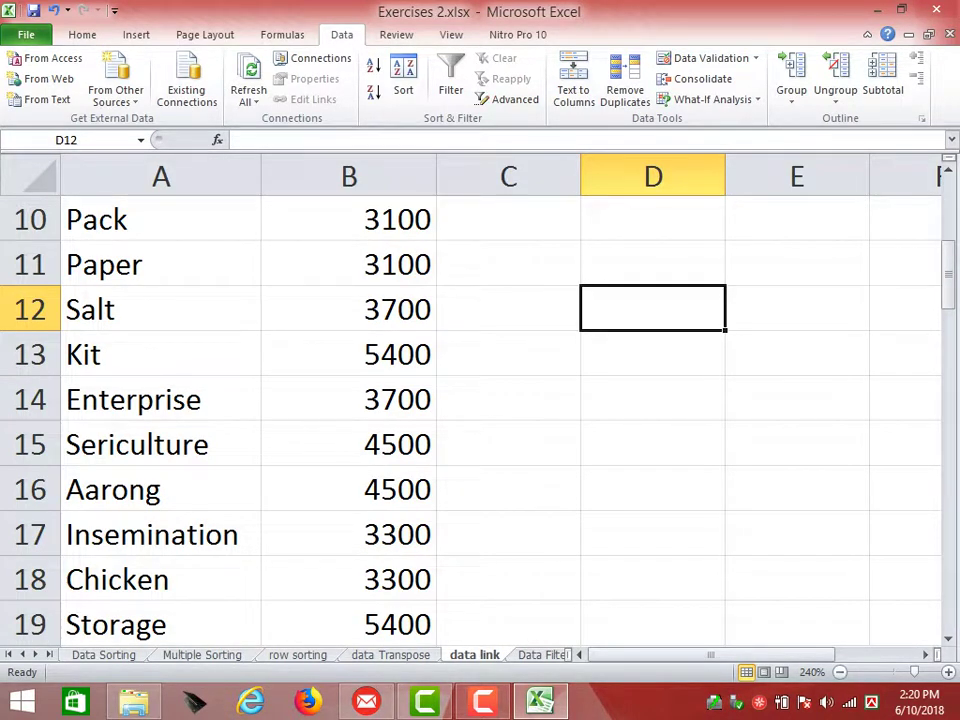
pyautogui.hotkey('ctrl', 'pageup')
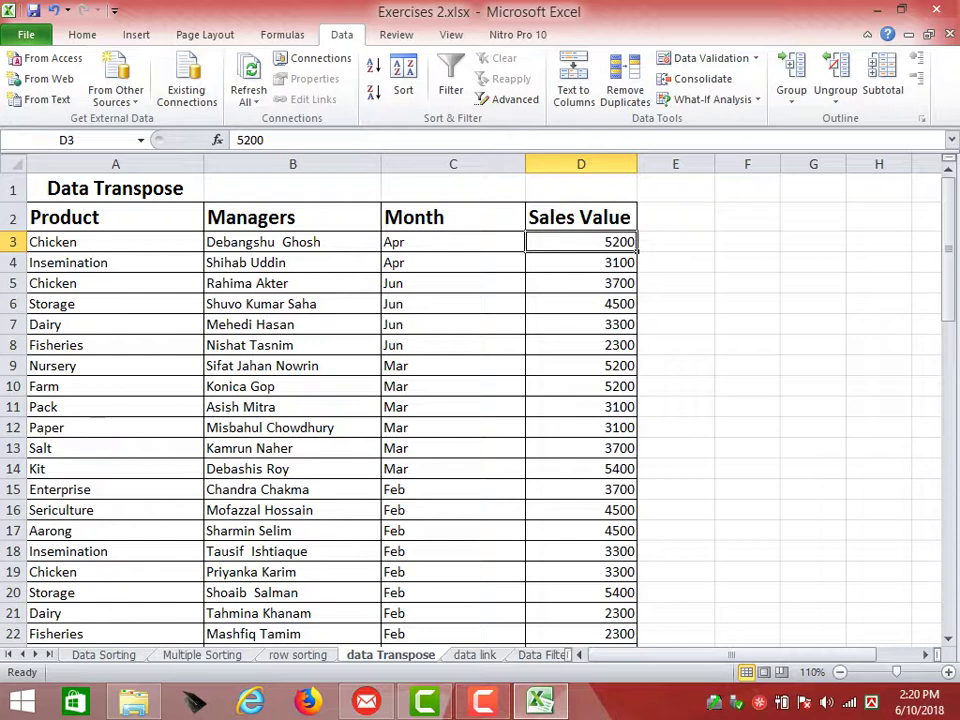
pyautogui.moveTo(100, 217)
pyautogui.mouseDown()
pyautogui.moveTo(580, 188)
pyautogui.moveTo(580, 217)
pyautogui.mouseUp()
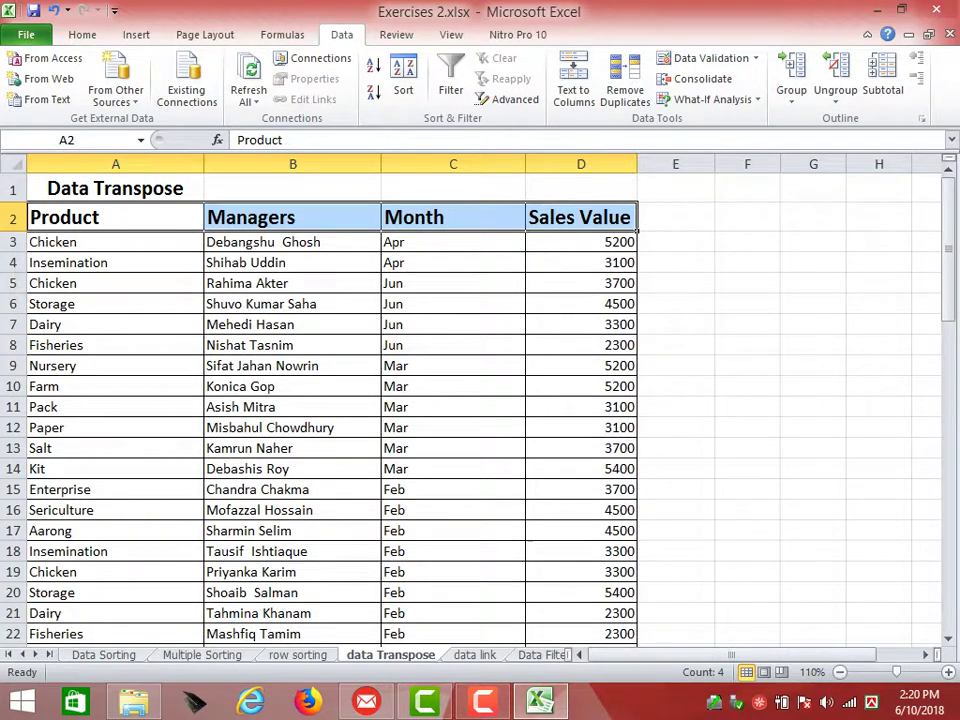
# Copy the full table A2:D72 and bring up the paste options at F3
pyautogui.hotkey('ctrl', 'shift', 'Down')
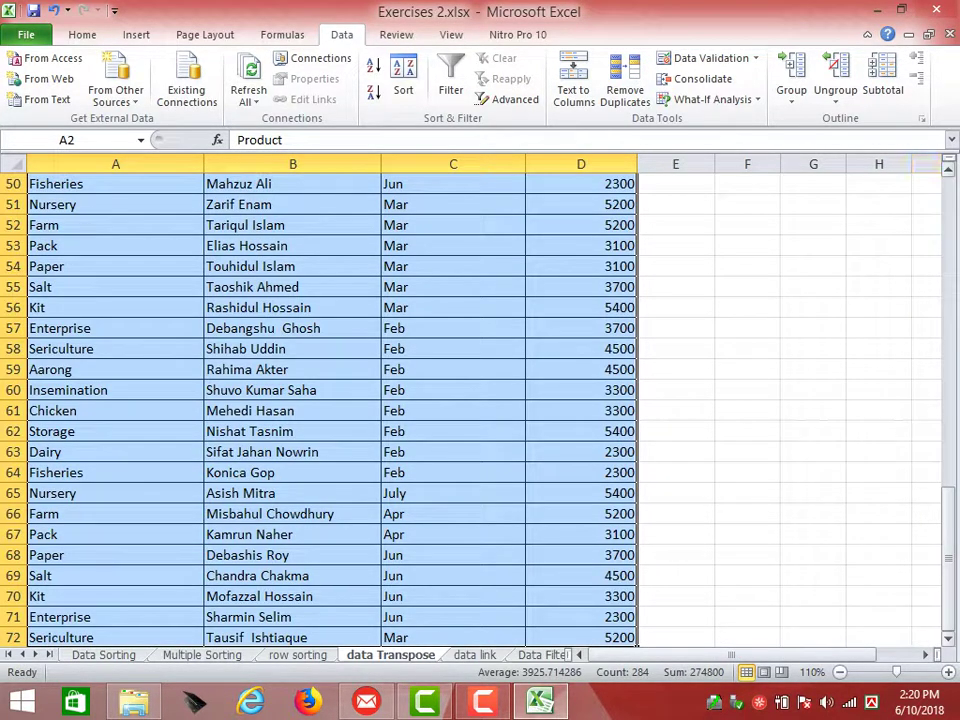
pyautogui.scroll(8, 330, 410)
pyautogui.scroll(8, 330, 410)
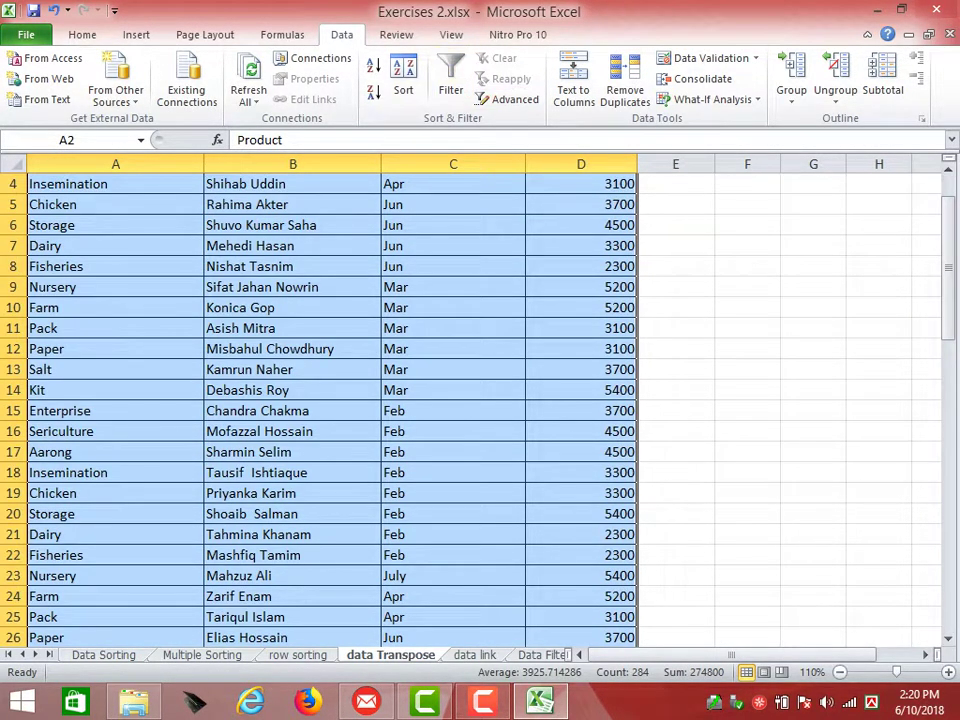
pyautogui.click(82, 34)
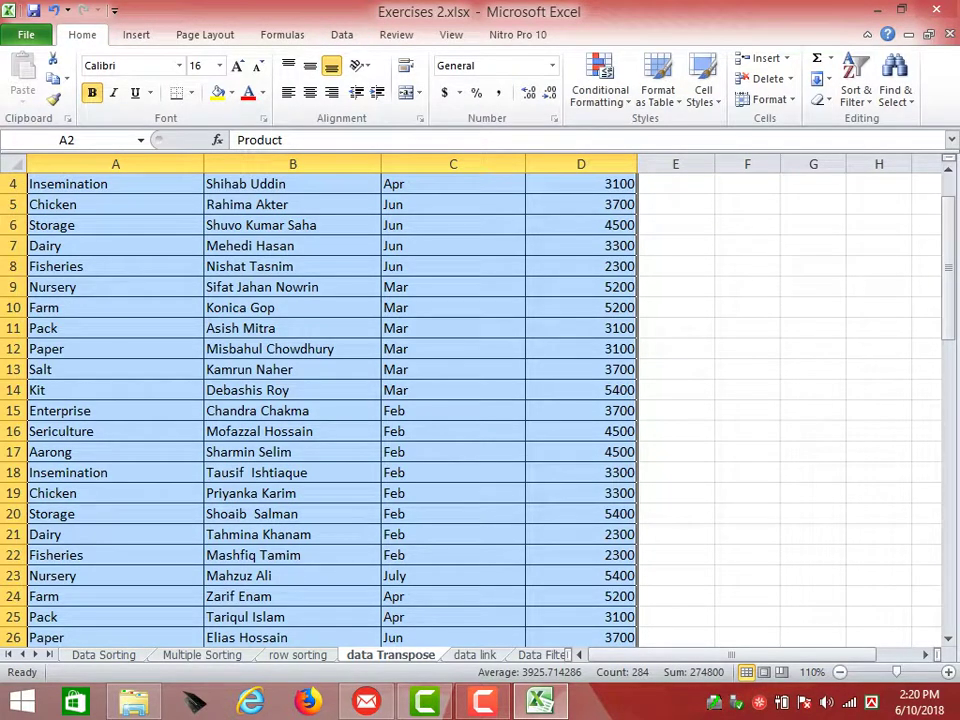
pyautogui.click(53, 78)
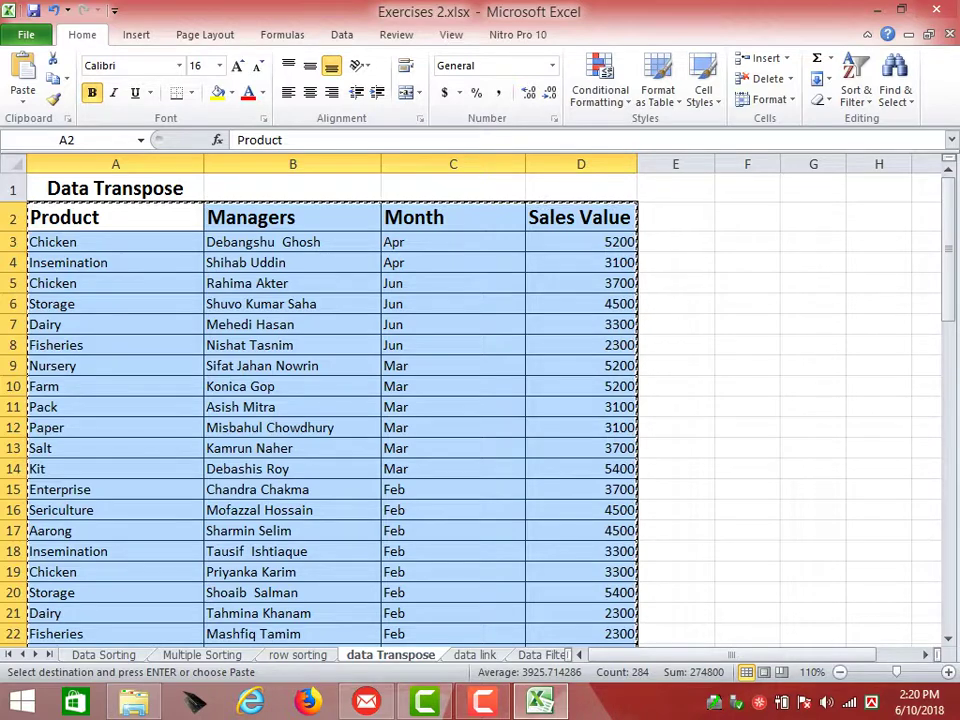
pyautogui.click(747, 241)
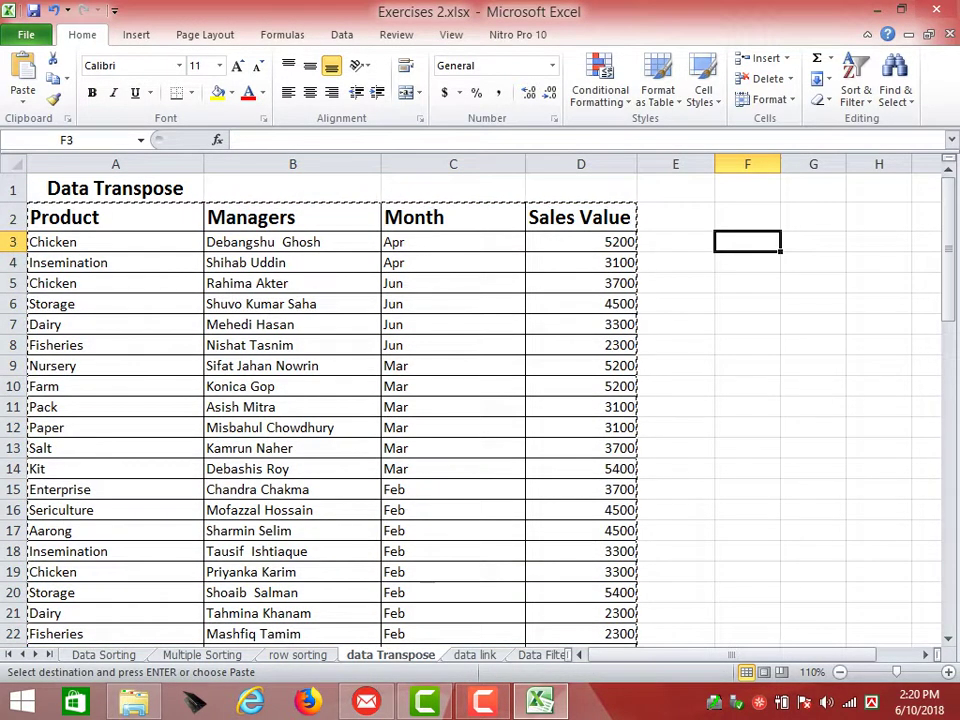
pyautogui.click(23, 95)
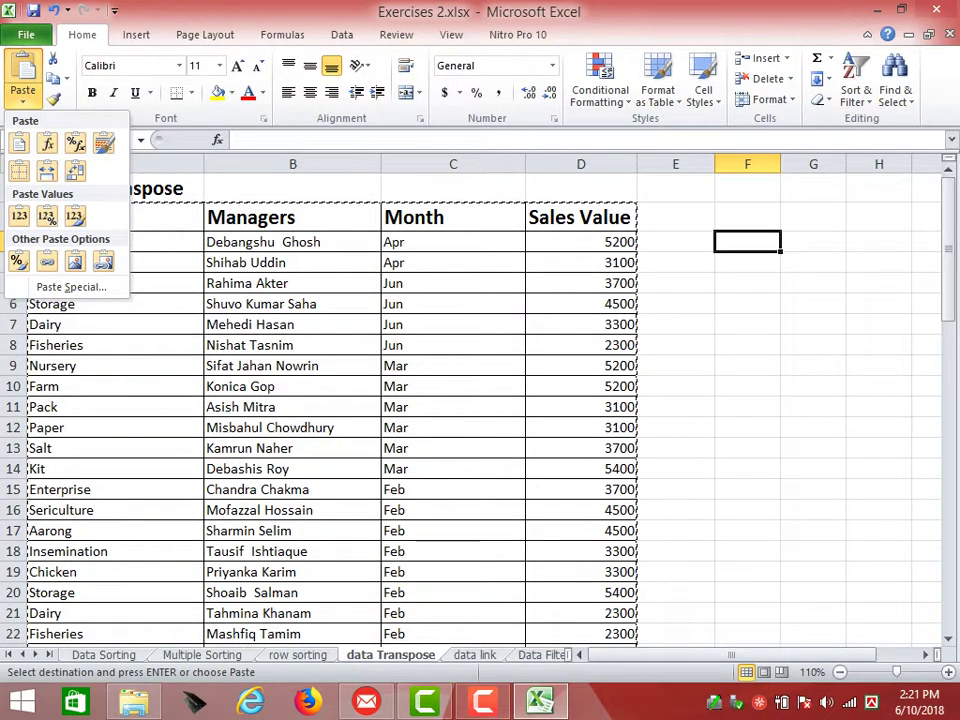
# Recopy the table A2:D72 and pick F5 as the paste destination
pyautogui.press('Escape')
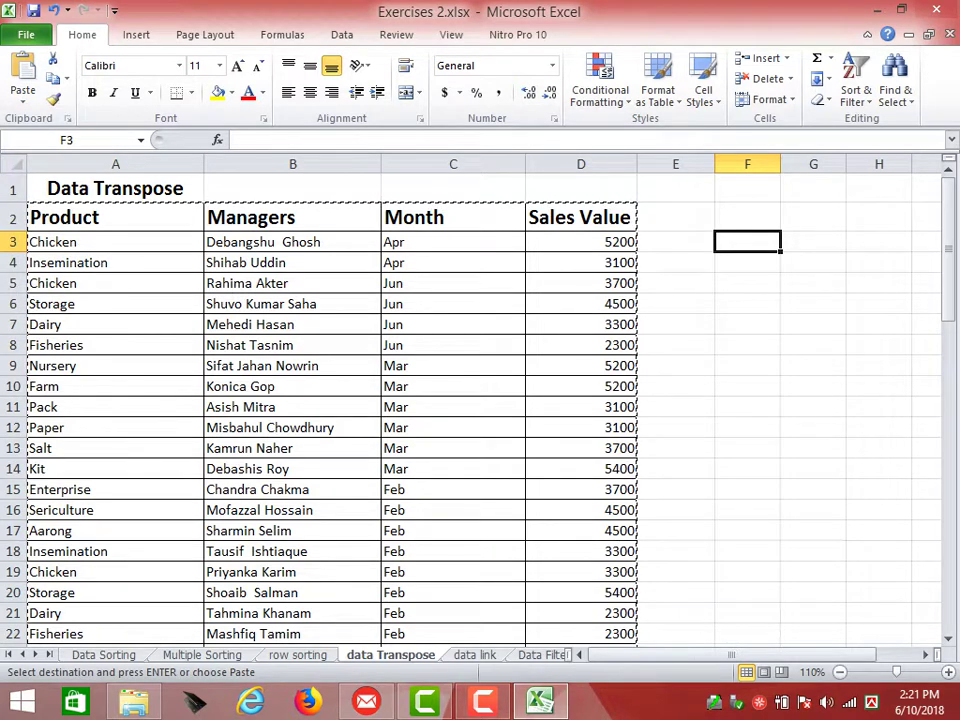
pyautogui.moveTo(115, 217); pyautogui.dragTo(580, 283)
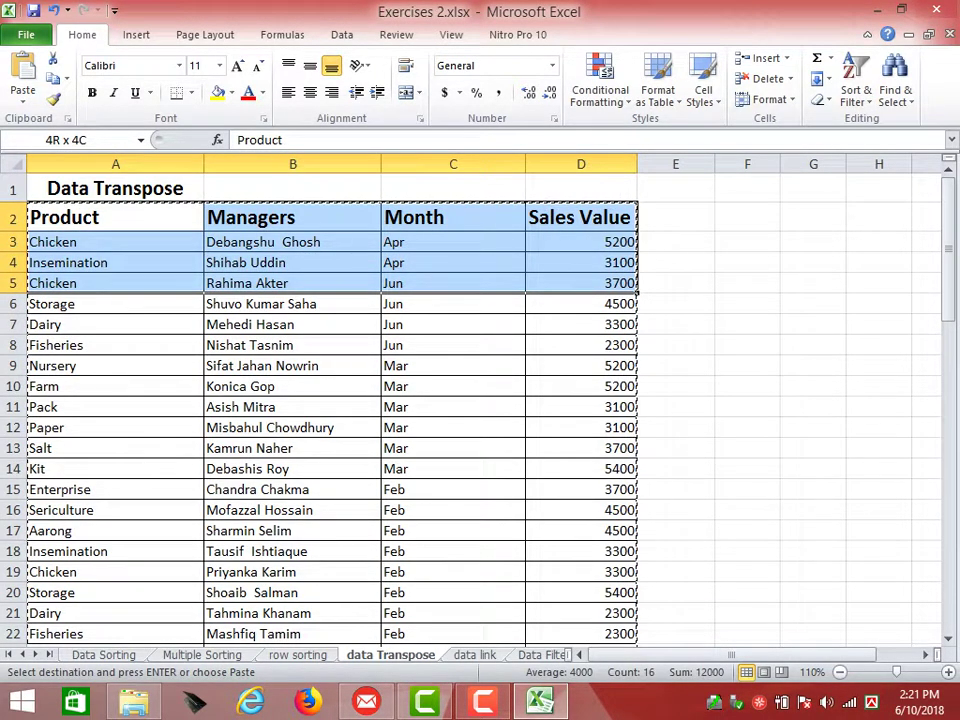
pyautogui.moveTo(580, 283); pyautogui.dragTo(580, 283)
pyautogui.hotkey('ctrl', 'shift', 'Down')
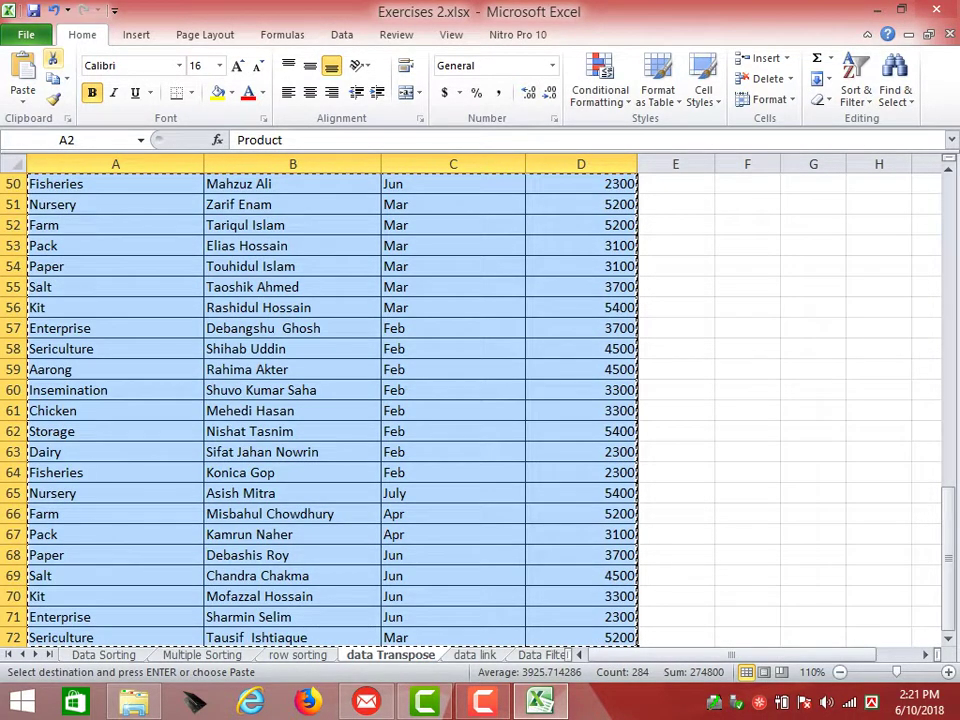
pyautogui.hotkey('ctrl', 'BackSpace')
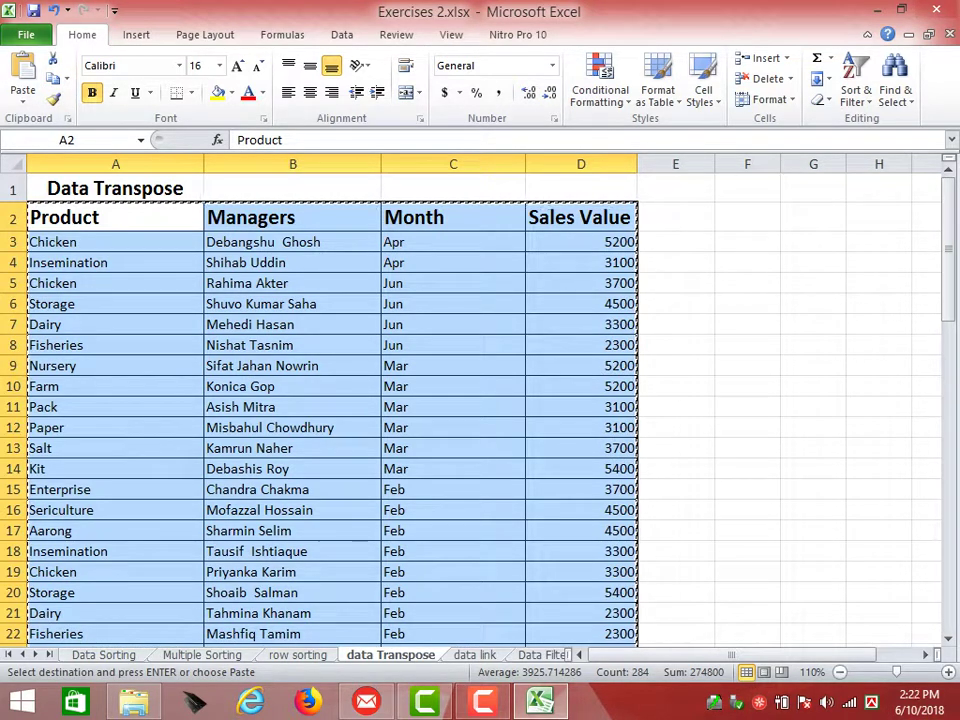
pyautogui.click(747, 283)
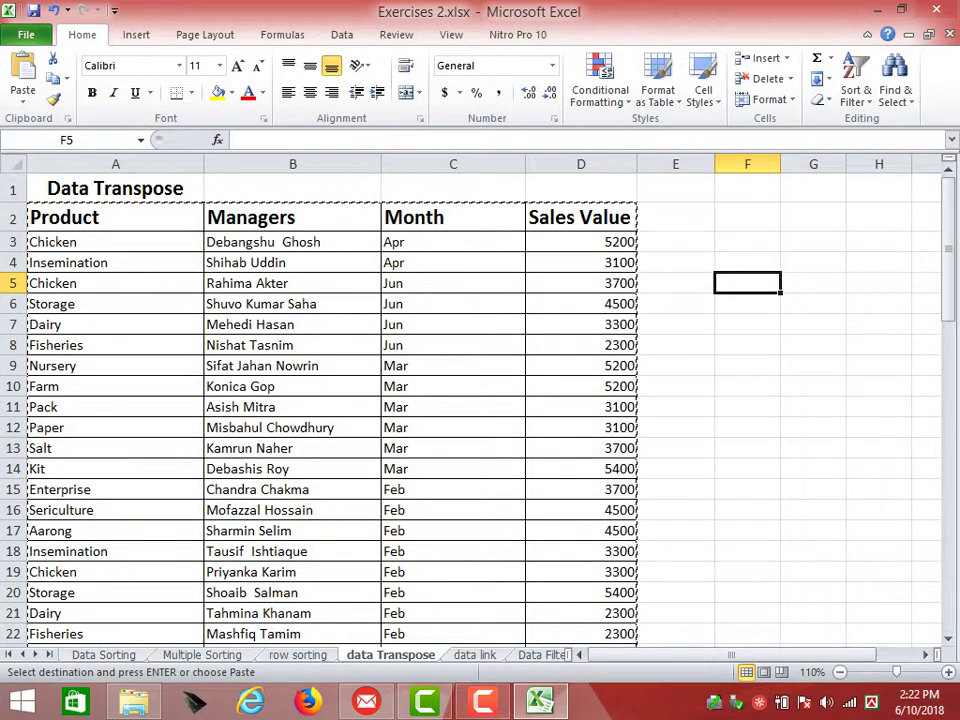
pyautogui.click(23, 95)
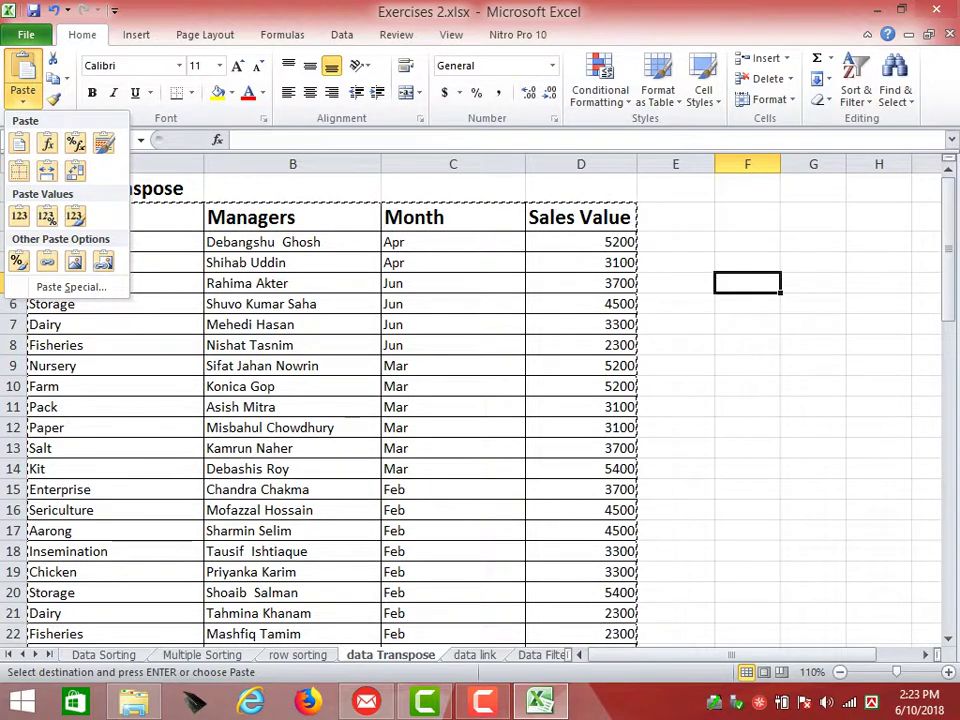
# Scroll the sheet tabs to reveal more sheets and move to the data link sheet
pyautogui.click(35, 654)
pyautogui.click(35, 654)
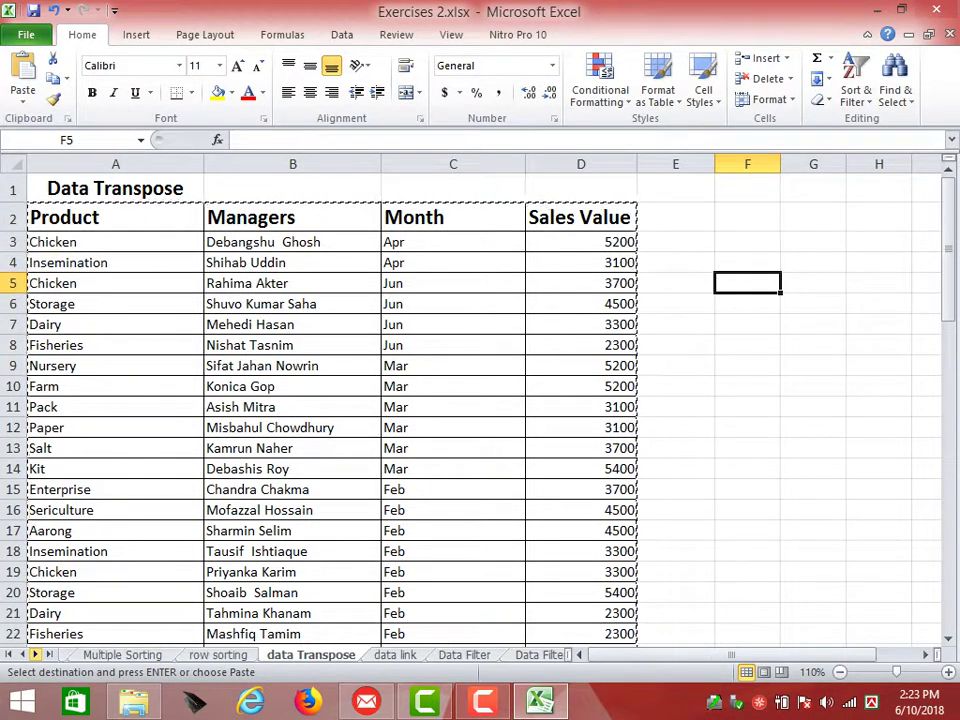
pyautogui.click(35, 654)
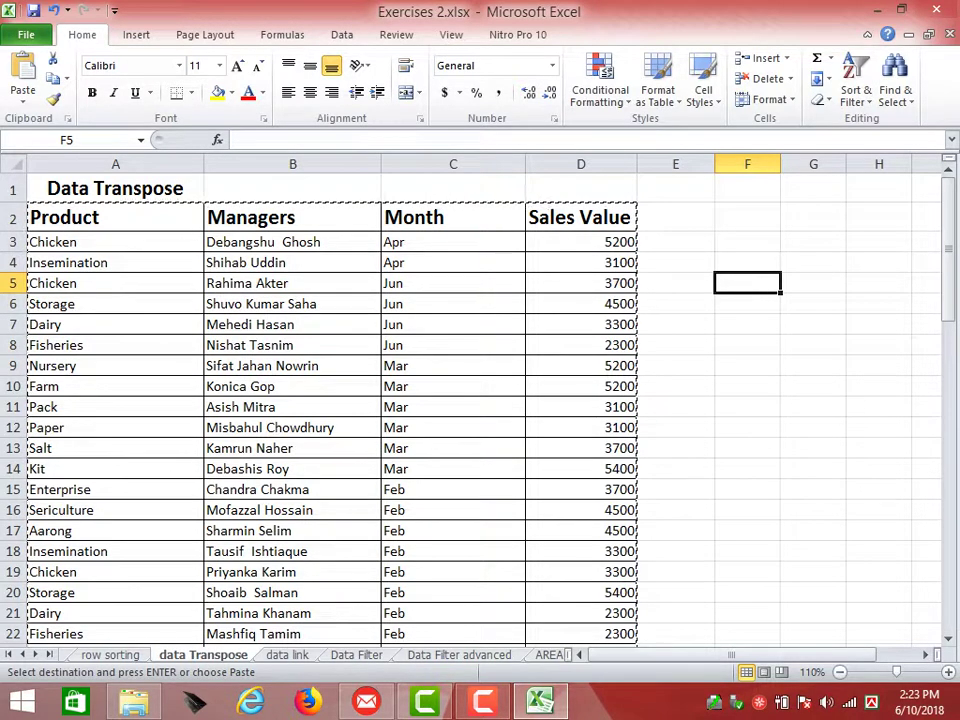
pyautogui.hotkey('ctrl', 'pagedown')
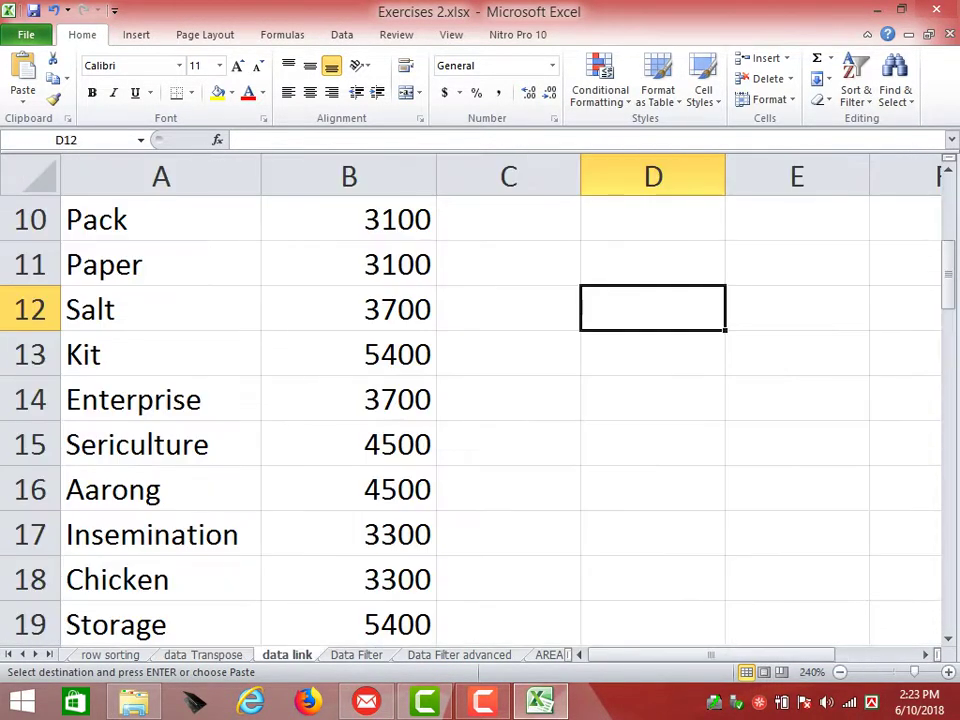
# Clear the Product and Sales Value data from columns A and B
pyautogui.moveTo(948, 272); pyautogui.dragTo(948, 212)
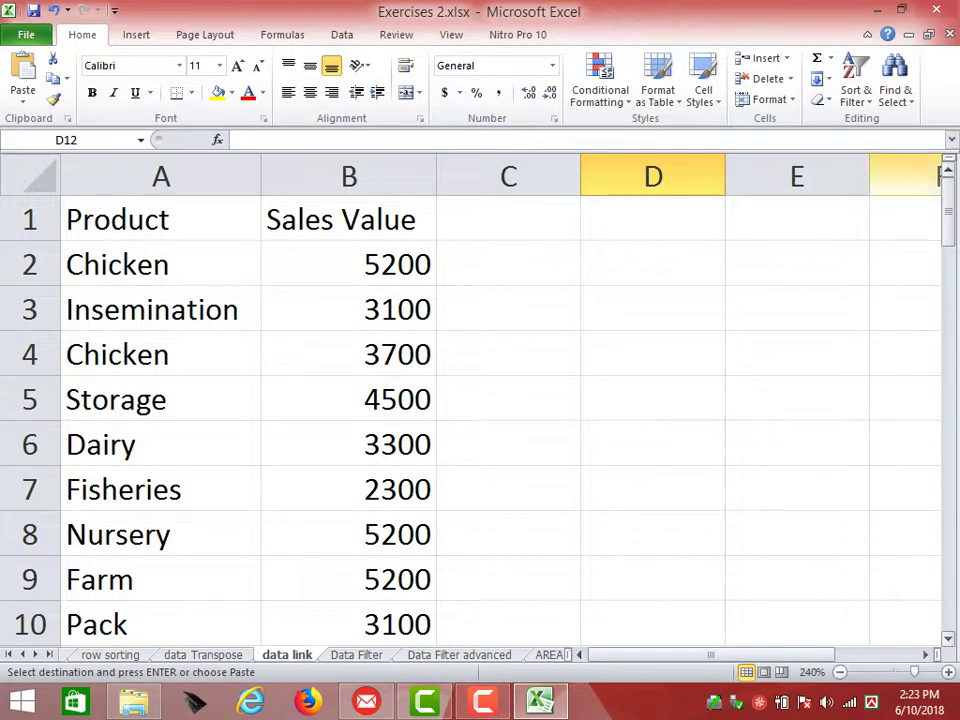
pyautogui.moveTo(117, 219)
pyautogui.mouseDown()
pyautogui.moveTo(117, 625)
pyautogui.moveTo(349, 625)
pyautogui.mouseUp()
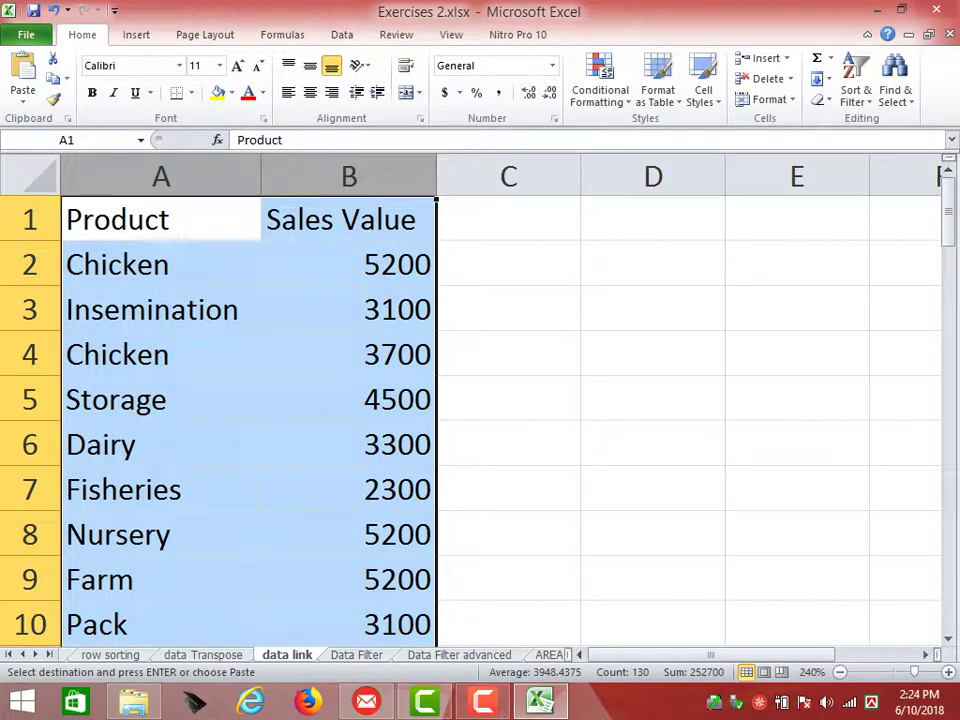
pyautogui.press('Delete')
pyautogui.click(508, 263)
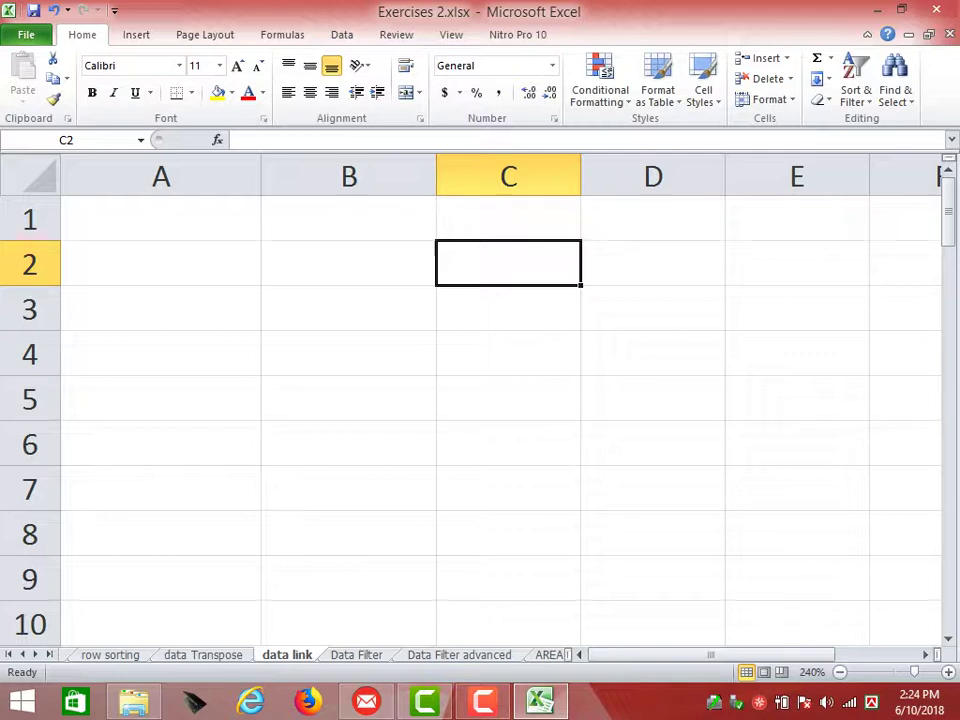
# Link A1 and B1 to the Product and Sales Value headers on the row sorting sheet
pyautogui.click(160, 218)
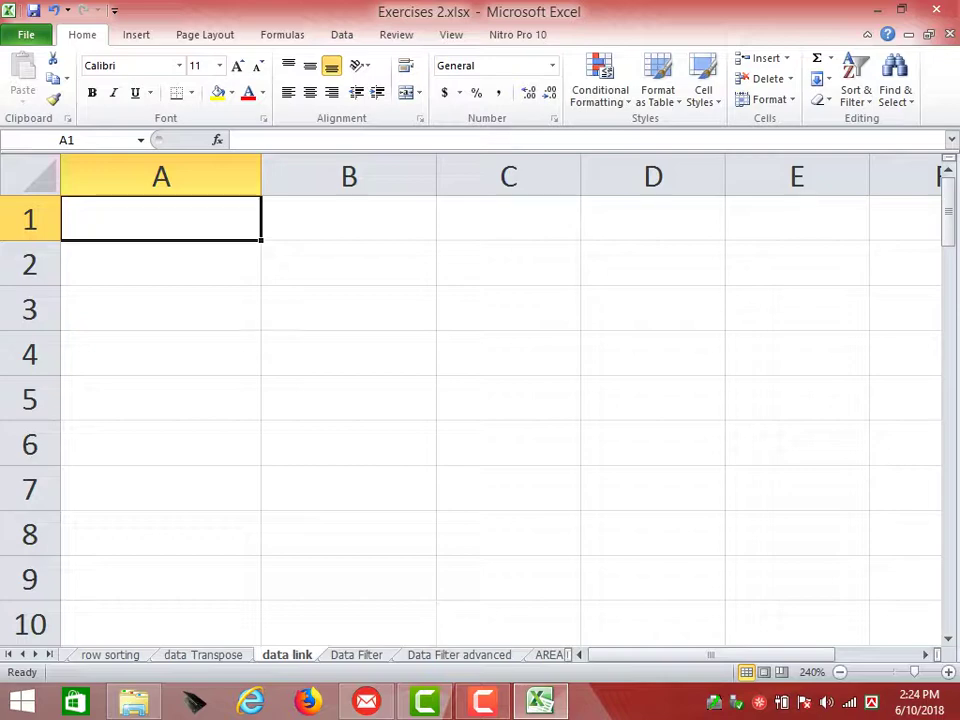
pyautogui.write('=')
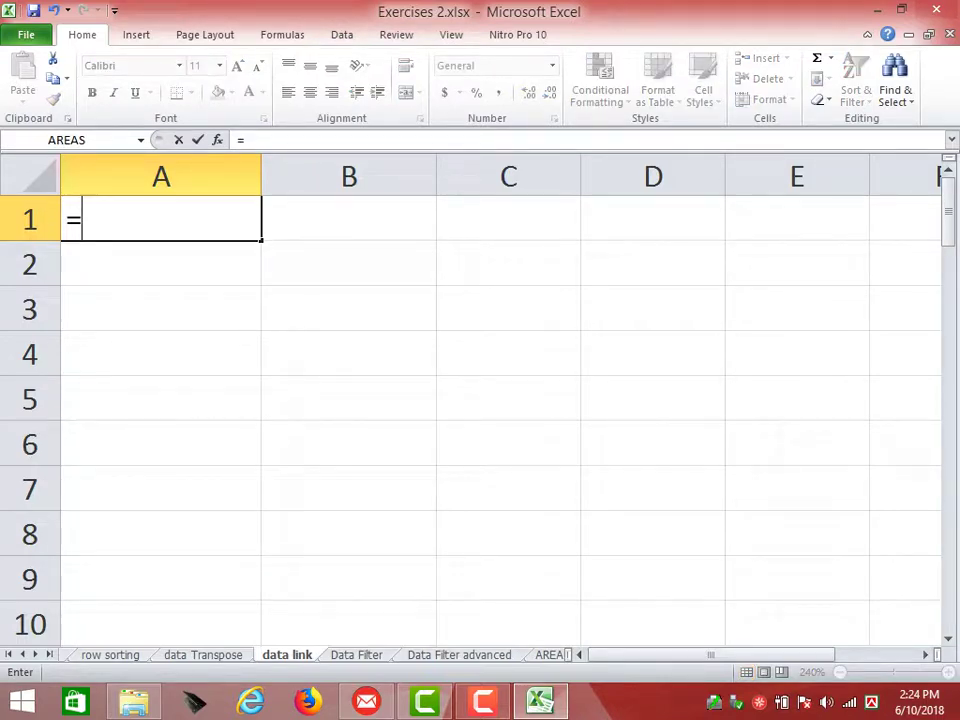
pyautogui.hotkey('ctrl', 'pageup')
pyautogui.hotkey('ctrl', 'pageup')
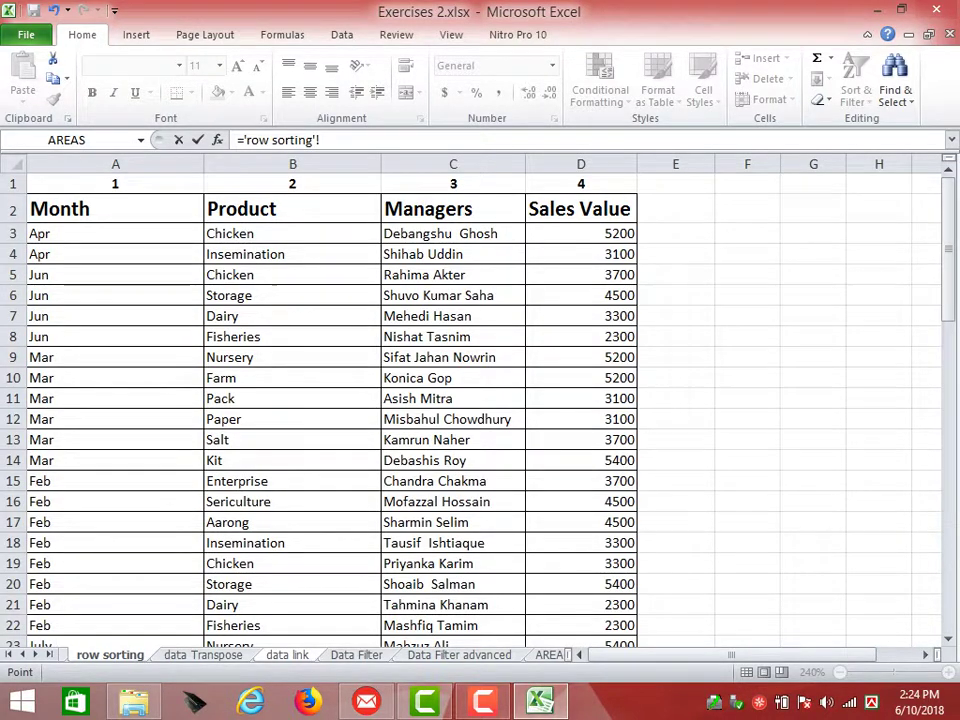
pyautogui.click(292, 208)
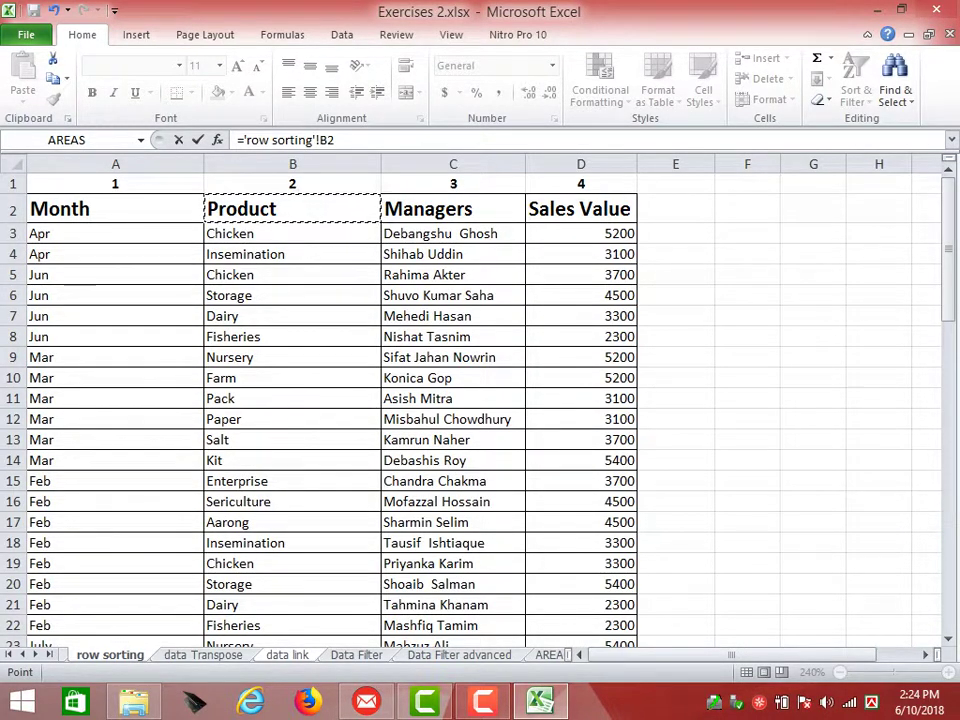
pyautogui.press('Return')
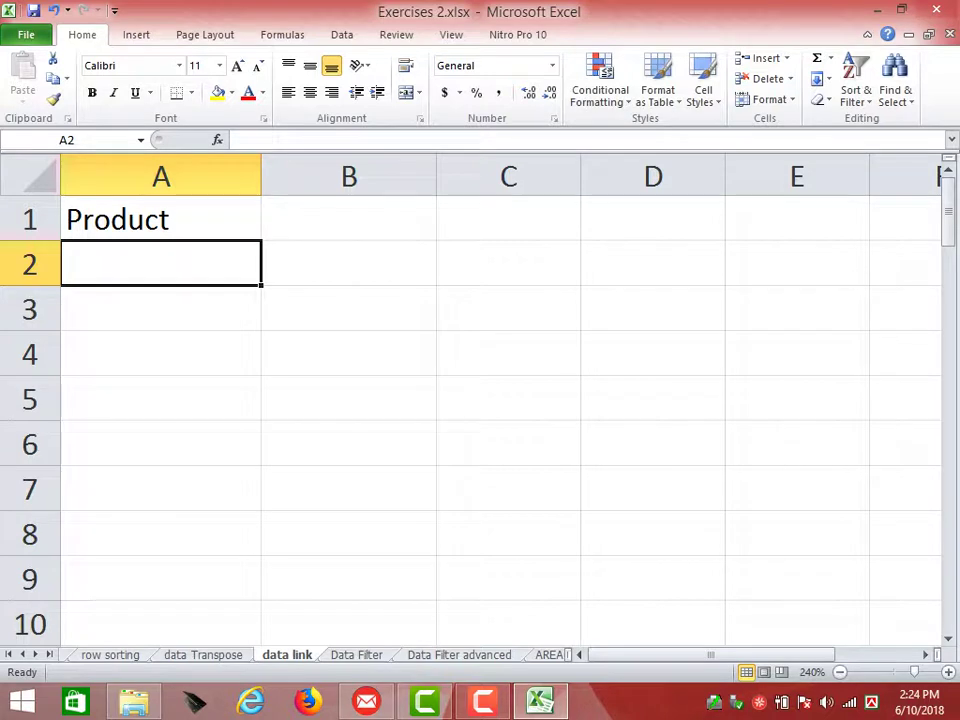
pyautogui.click(348, 218)
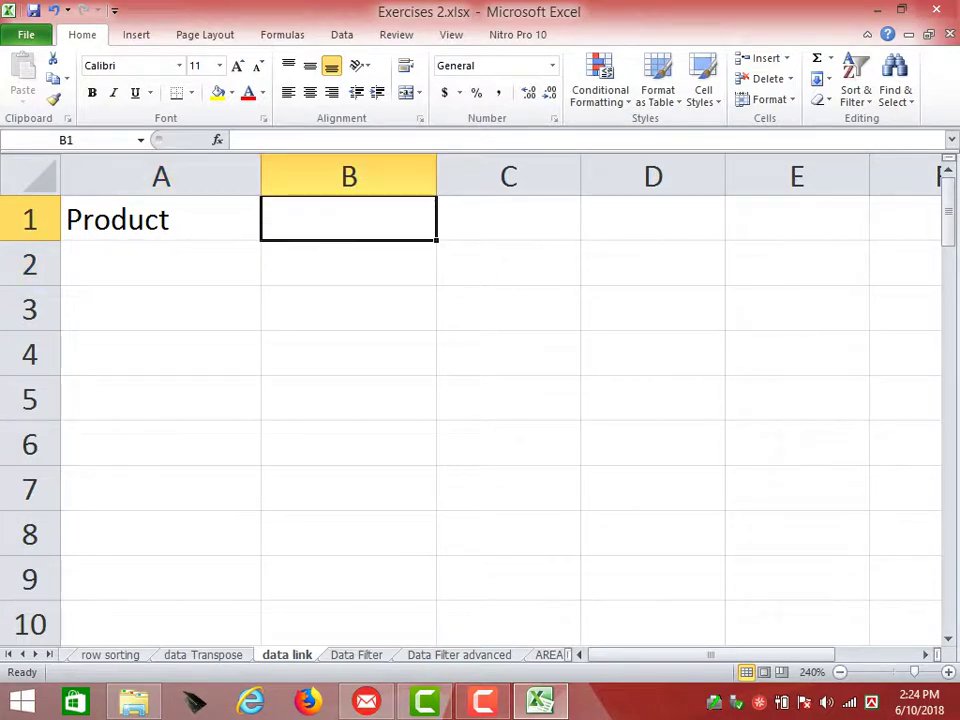
pyautogui.write('=')
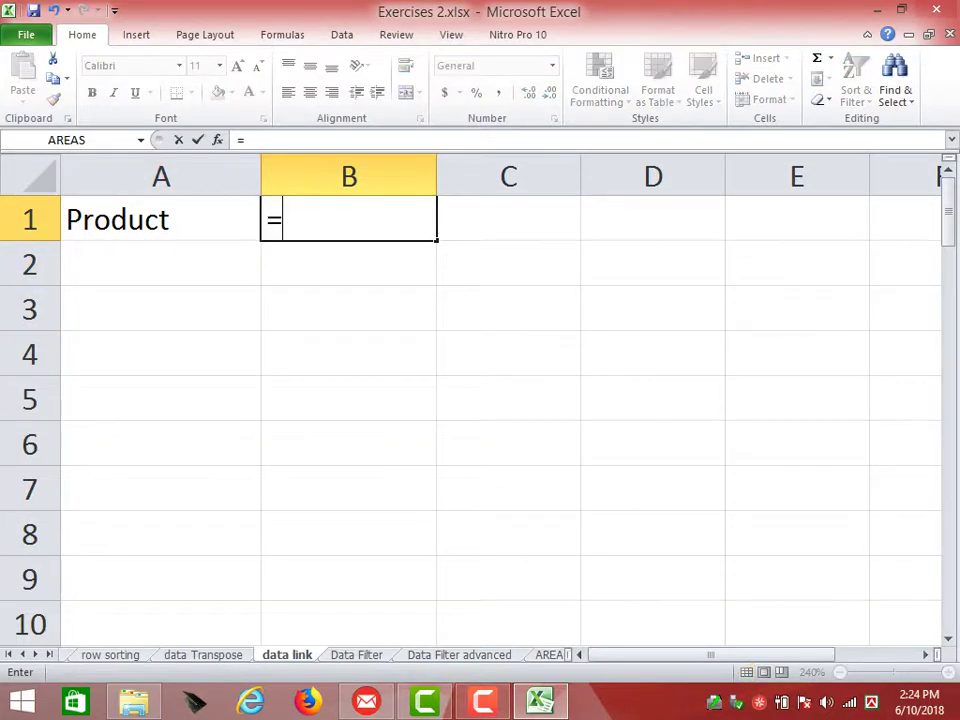
pyautogui.click(110, 654)
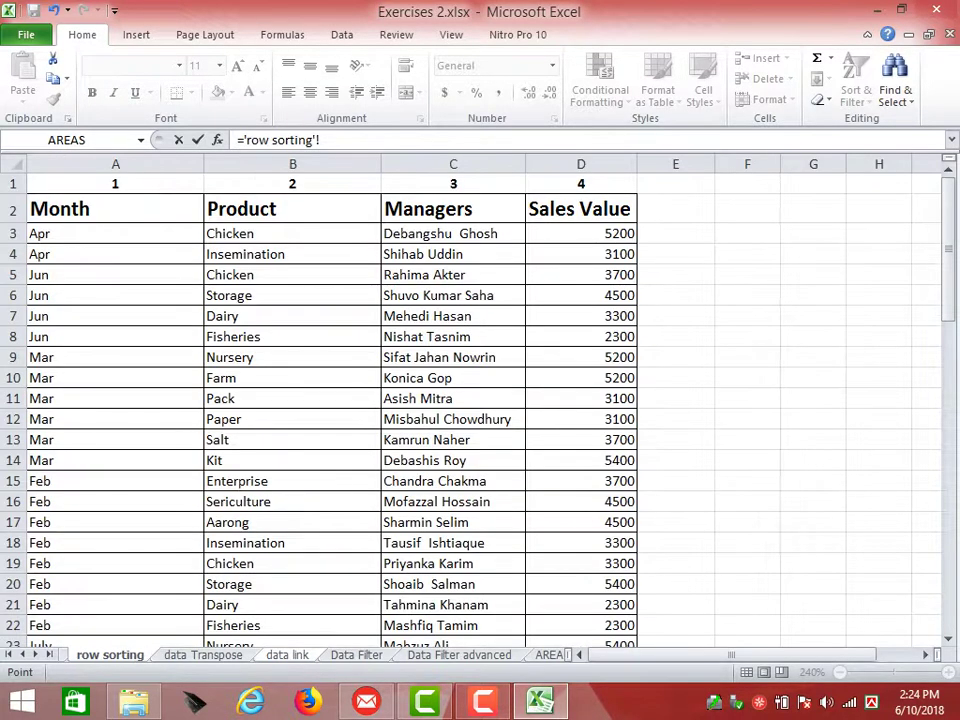
pyautogui.click(580, 208)
pyautogui.press('Return')
# Fill the Product links down to row 9, then clear the whole linked A1:B9 block
pyautogui.click(160, 218)
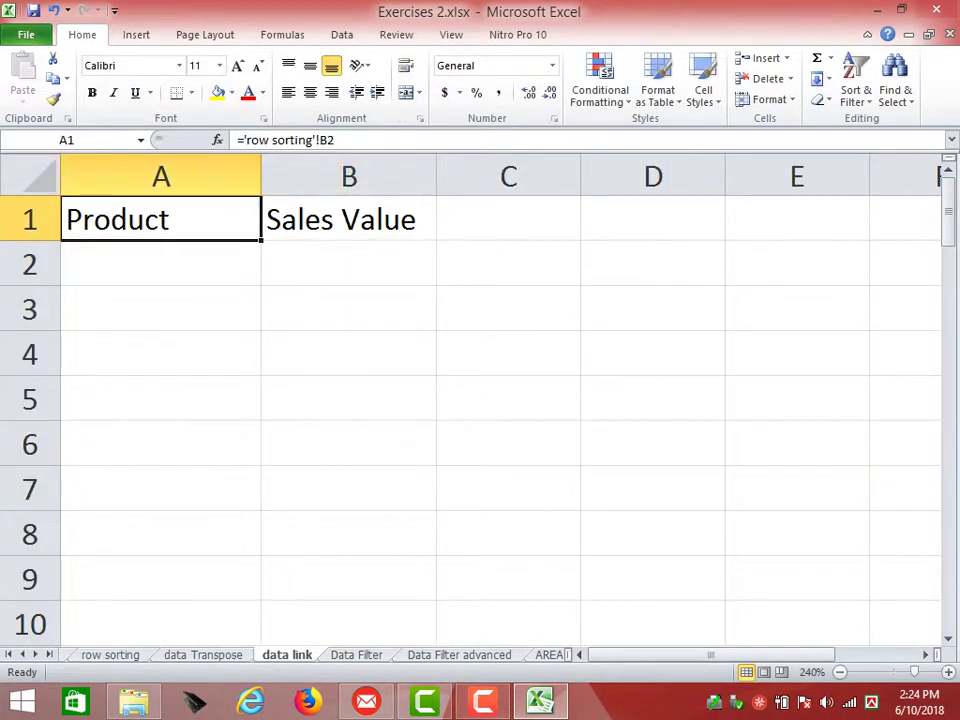
pyautogui.moveTo(261, 240); pyautogui.dragTo(261, 592)
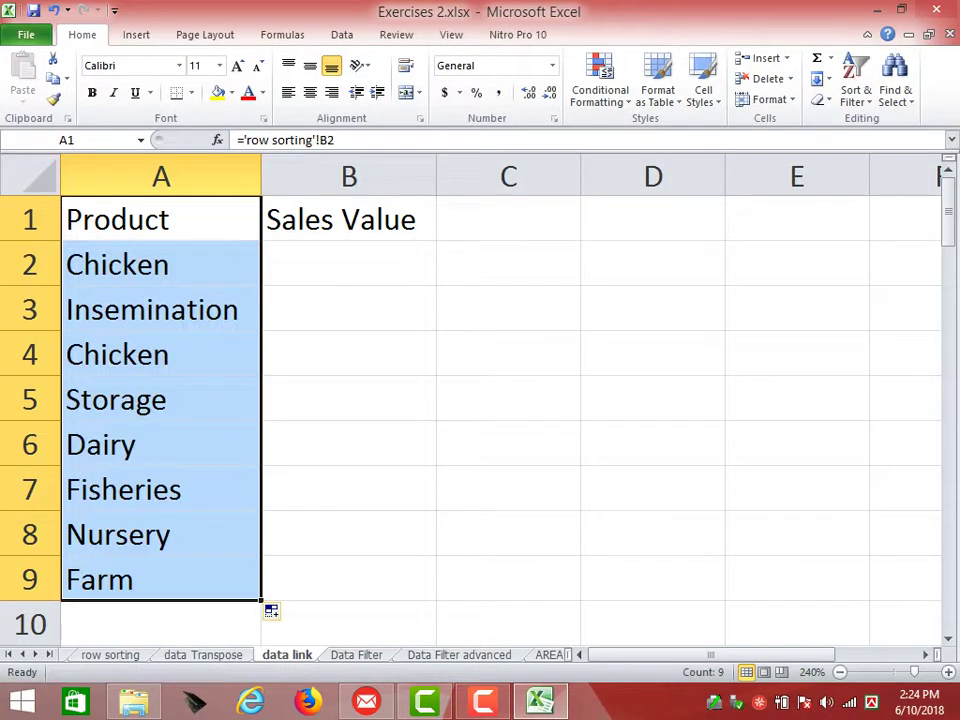
pyautogui.click(349, 218)
pyautogui.moveTo(436, 240); pyautogui.dragTo(436, 598)
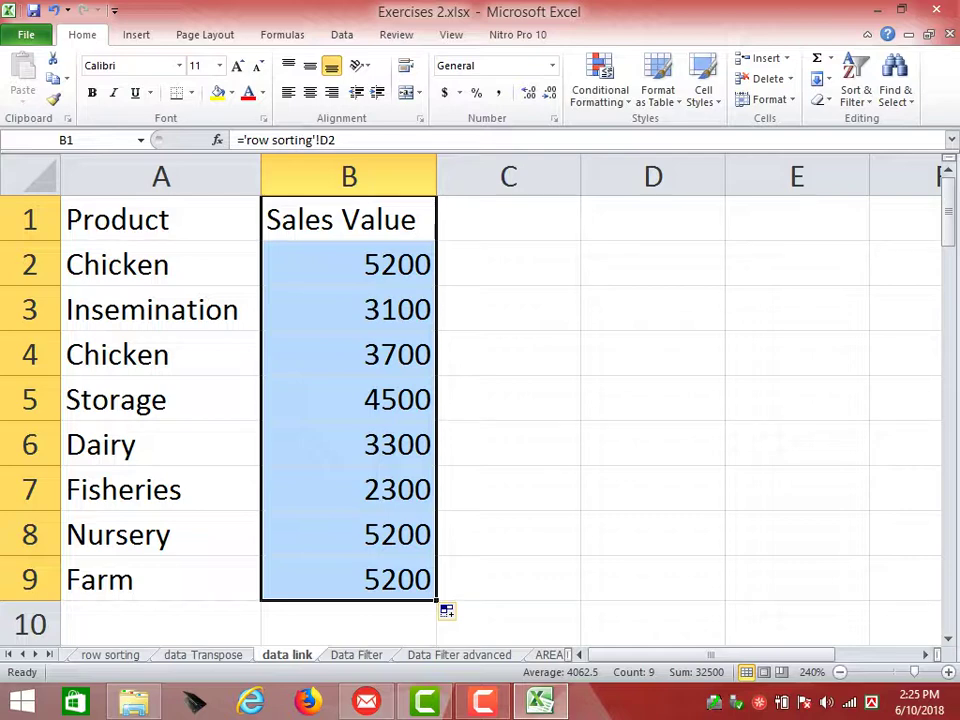
pyautogui.write('a')
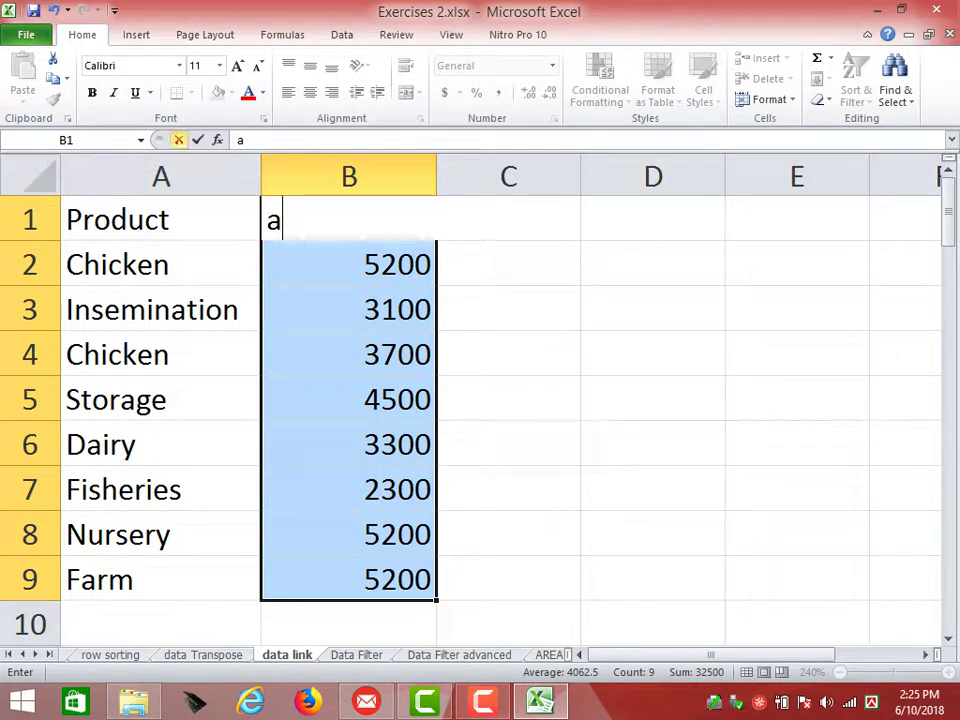
pyautogui.press('Escape')
pyautogui.click(349, 309)
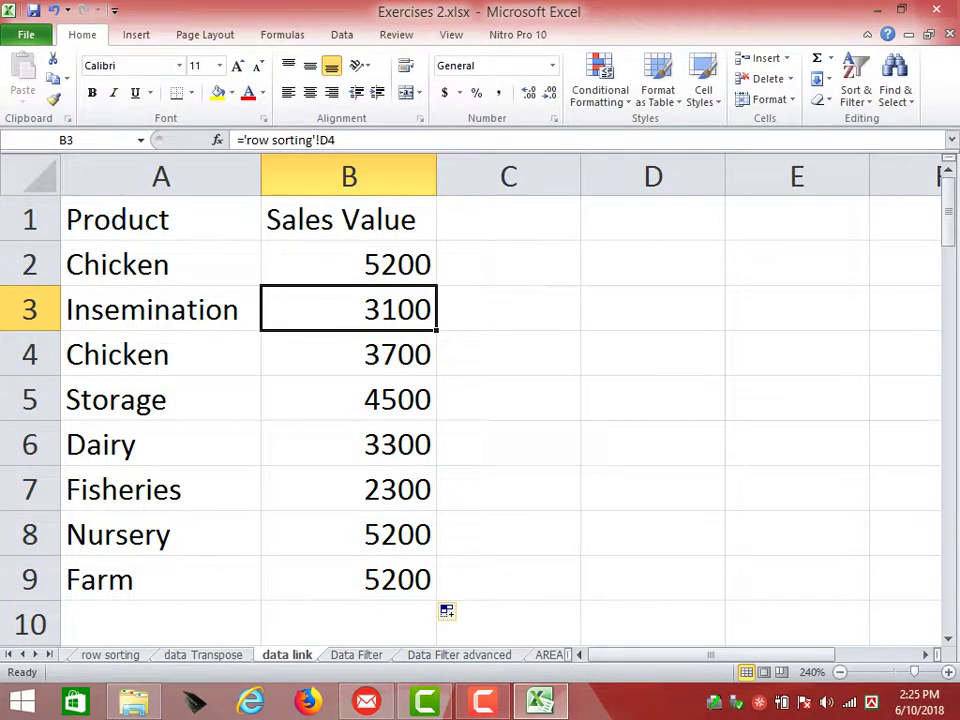
pyautogui.hotkey('ctrl', 'a')
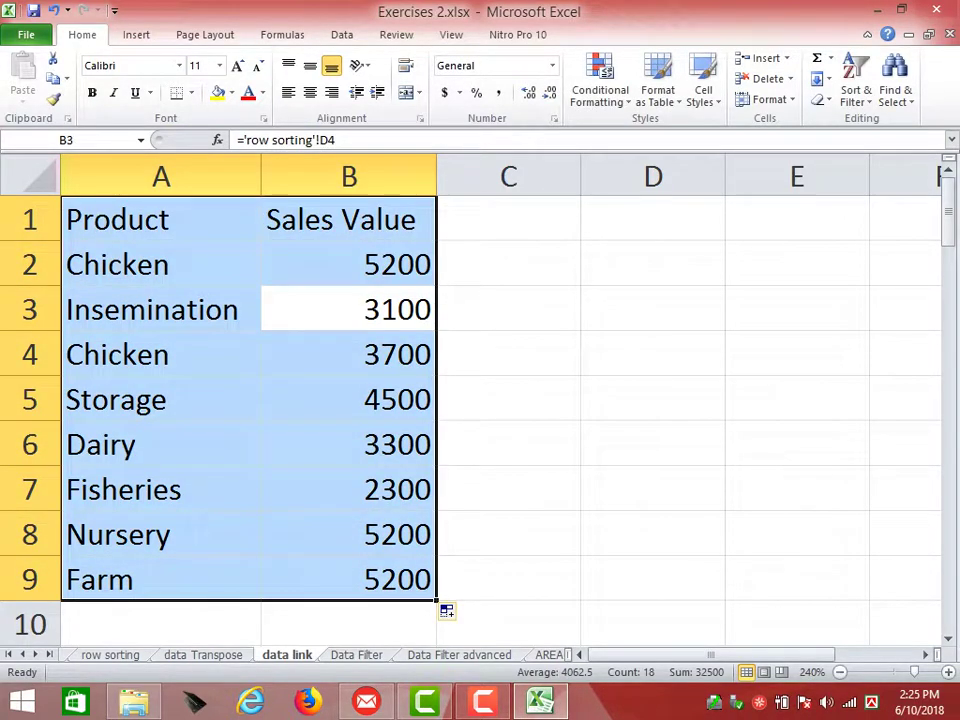
pyautogui.press('Delete')
pyautogui.click(161, 219)
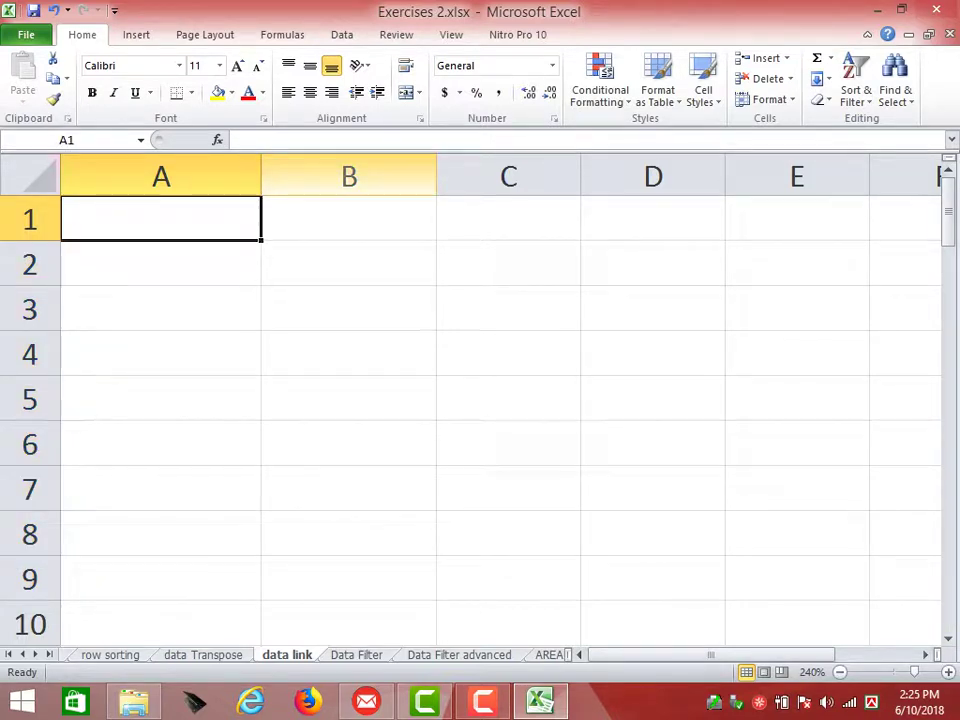
# Link A1 to the Managers header on the data Transpose sheet
pyautogui.write("='data Transpose'!")
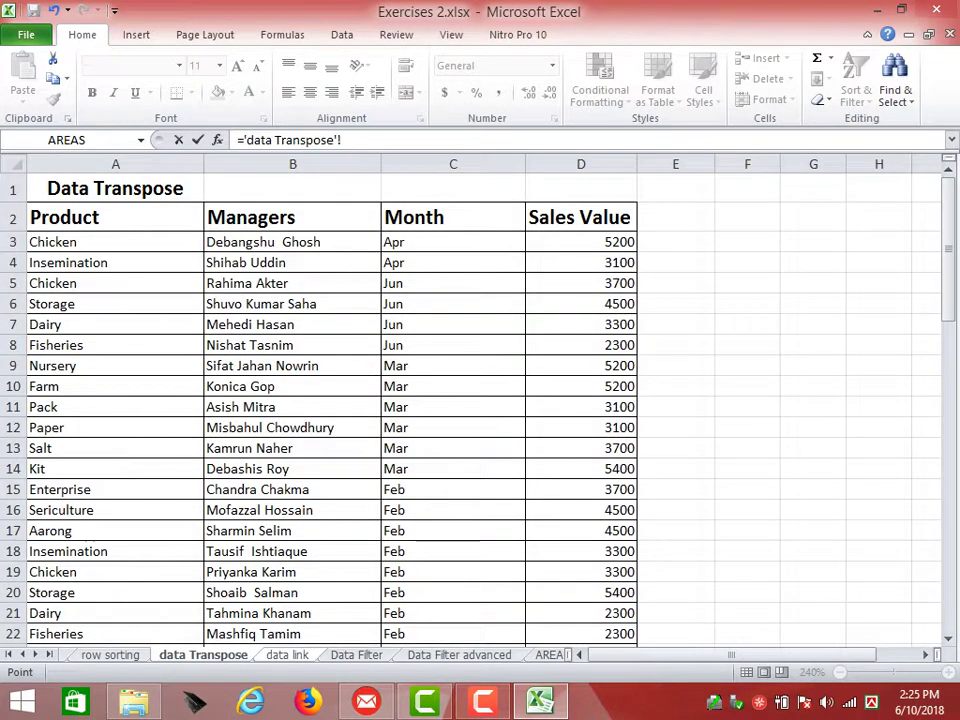
pyautogui.hotkey('ctrl', 'pageup')
pyautogui.click(292, 217)
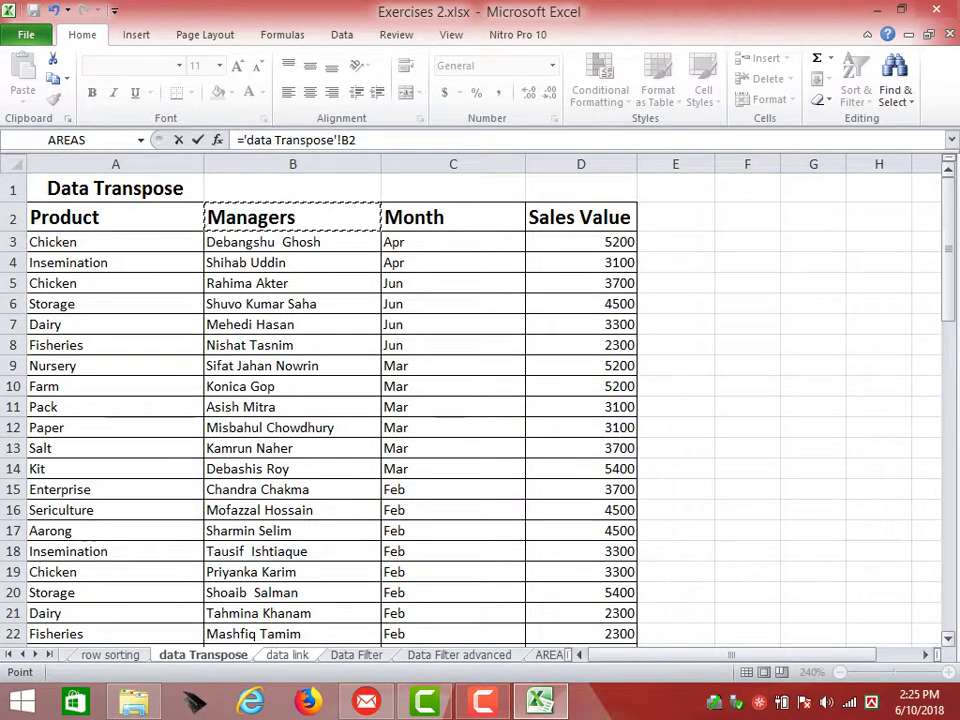
pyautogui.press('Return')
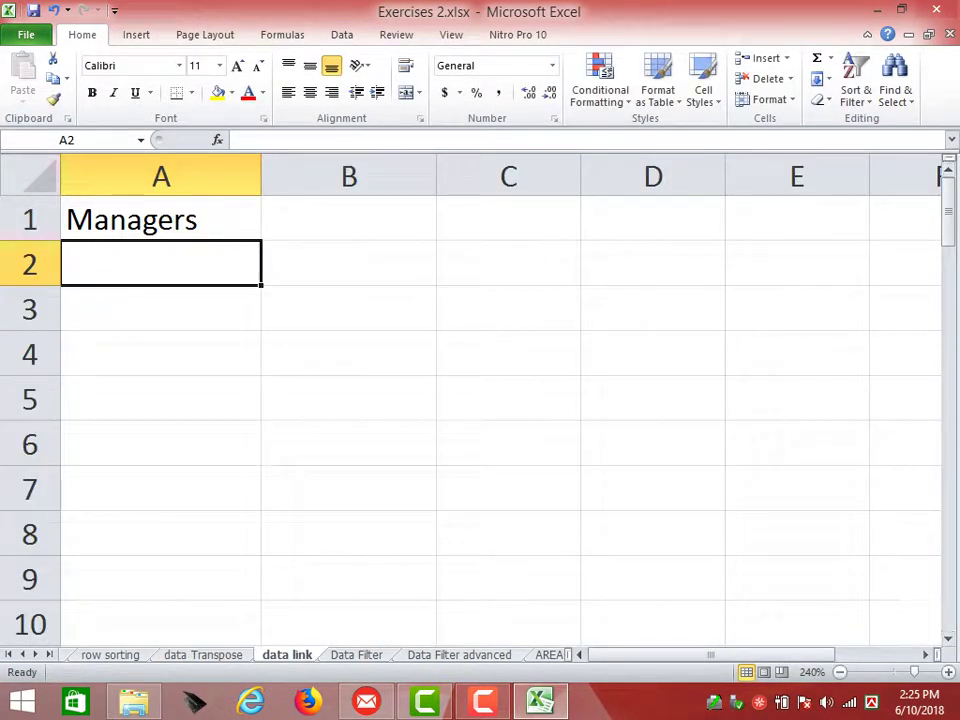
# Link B1 to the Month header on the Multiple Sorting sheet
pyautogui.click(348, 218)
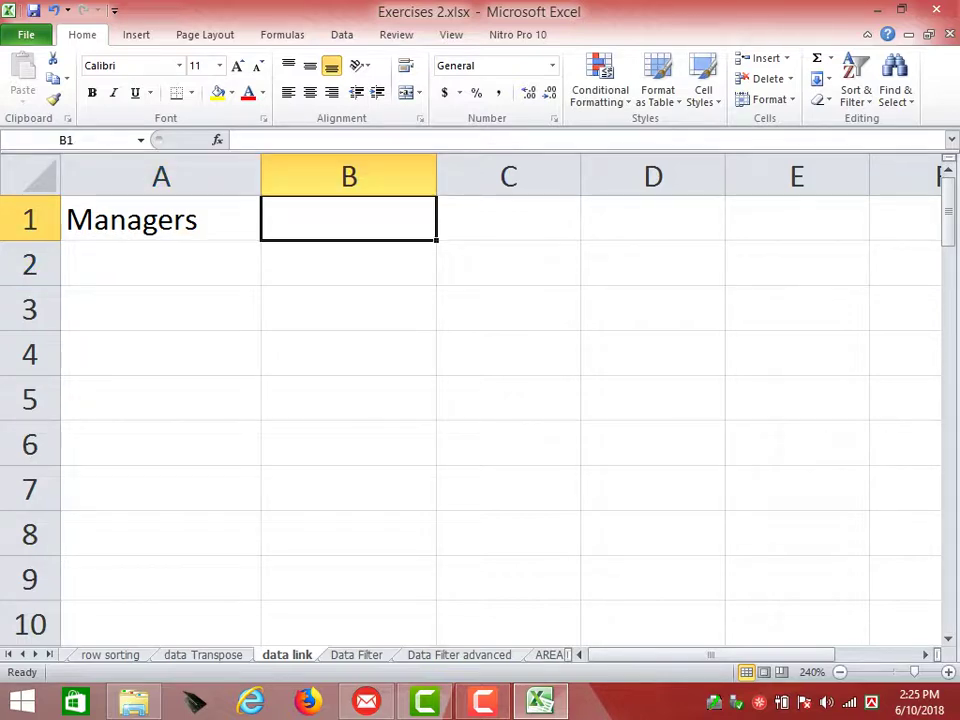
pyautogui.write('=')
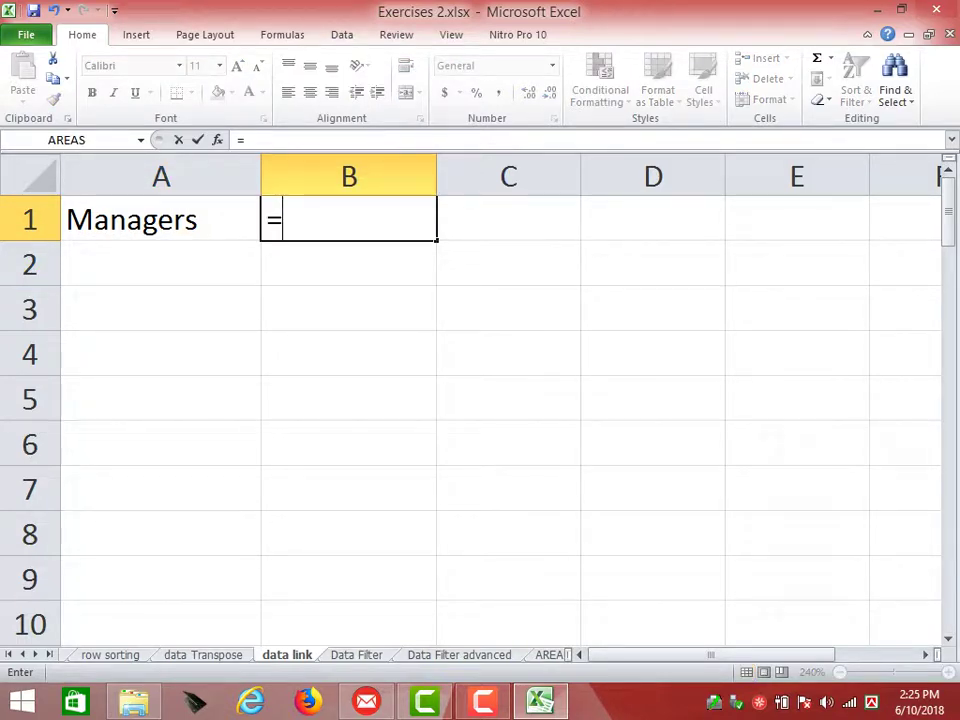
pyautogui.hotkey('ctrl', 'pageup')
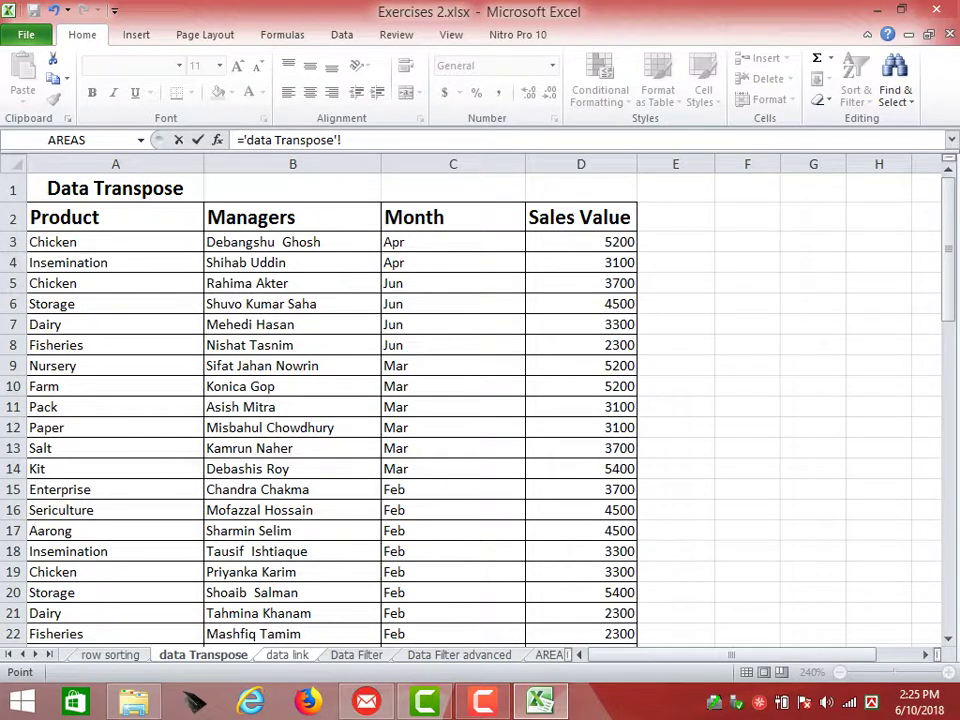
pyautogui.hotkey('ctrl', 'pageup')
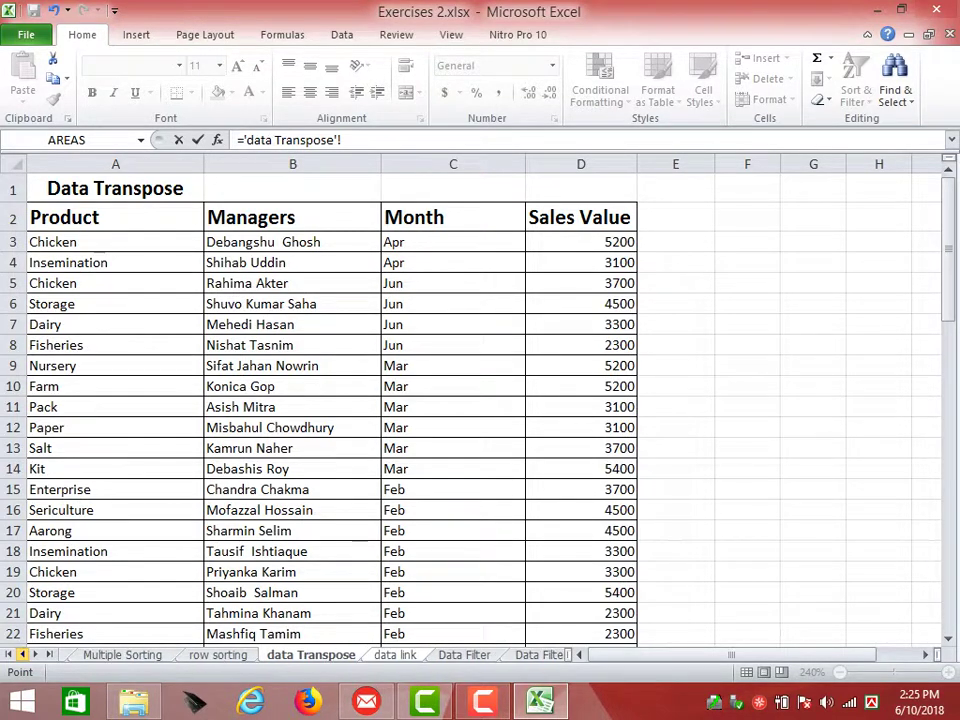
pyautogui.hotkey('ctrl', 'pageup')
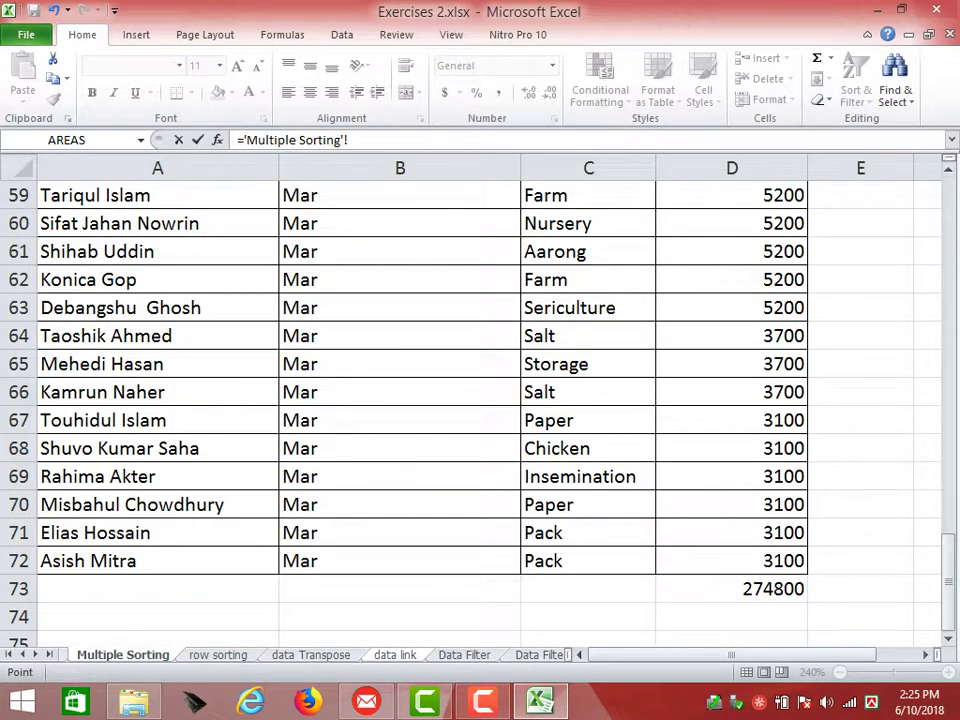
pyautogui.scroll(5, 480, 400)
pyautogui.scroll(14, 480, 400)
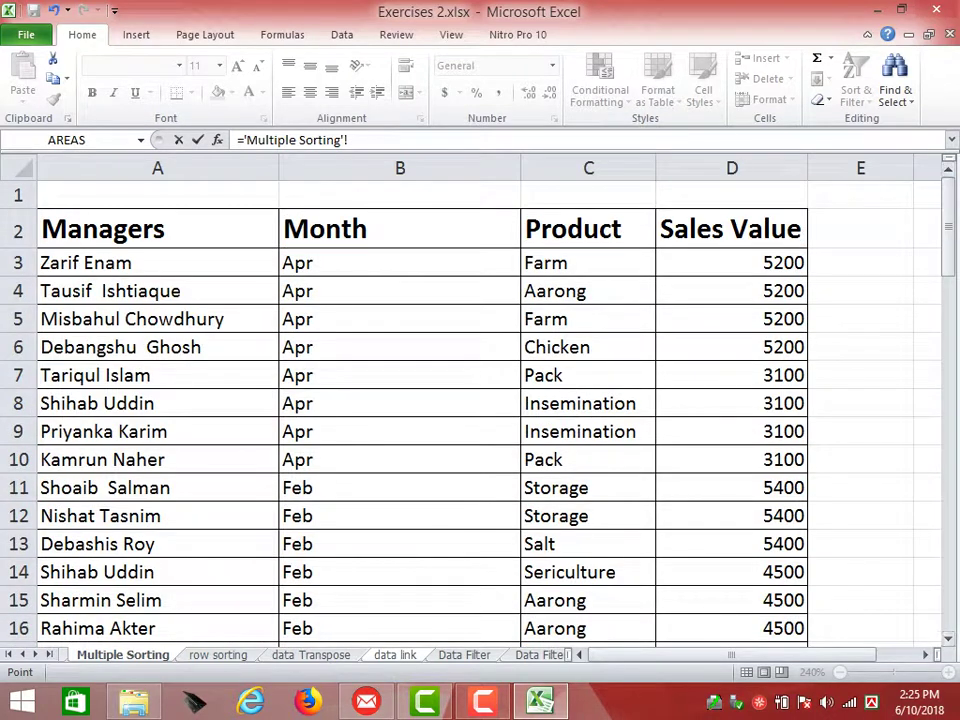
pyautogui.click(400, 229)
pyautogui.press('Return')
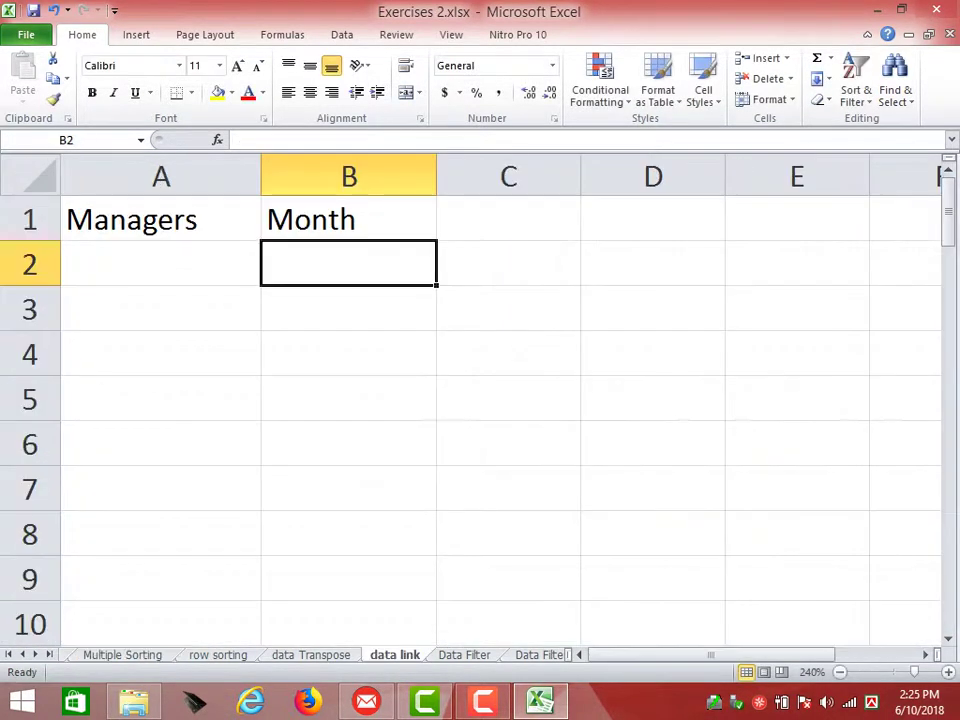
# Link C1 to the row sorting sheet's Sales Value header and fill A1:C1 down to row 9
pyautogui.click(508, 219)
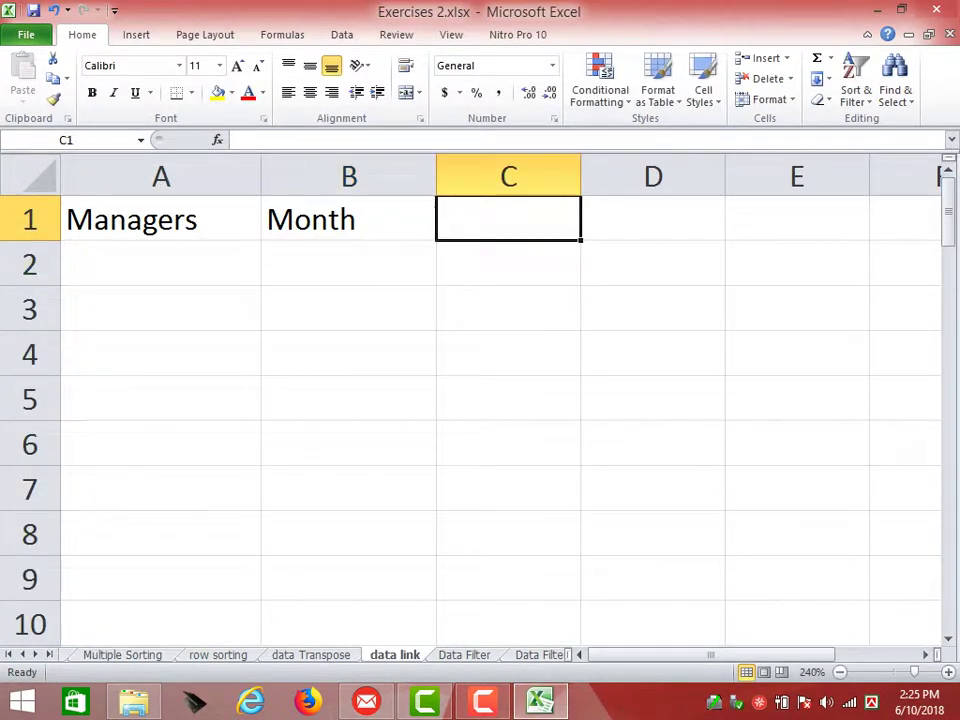
pyautogui.write('=')
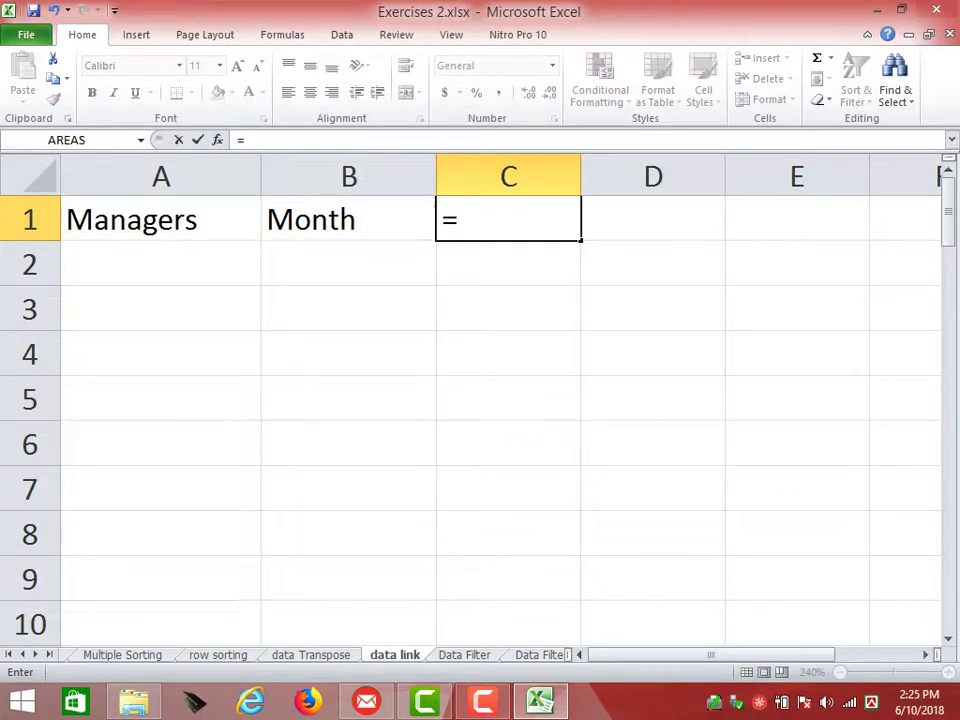
pyautogui.click(218, 654)
pyautogui.click(581, 209)
pyautogui.press('Return')
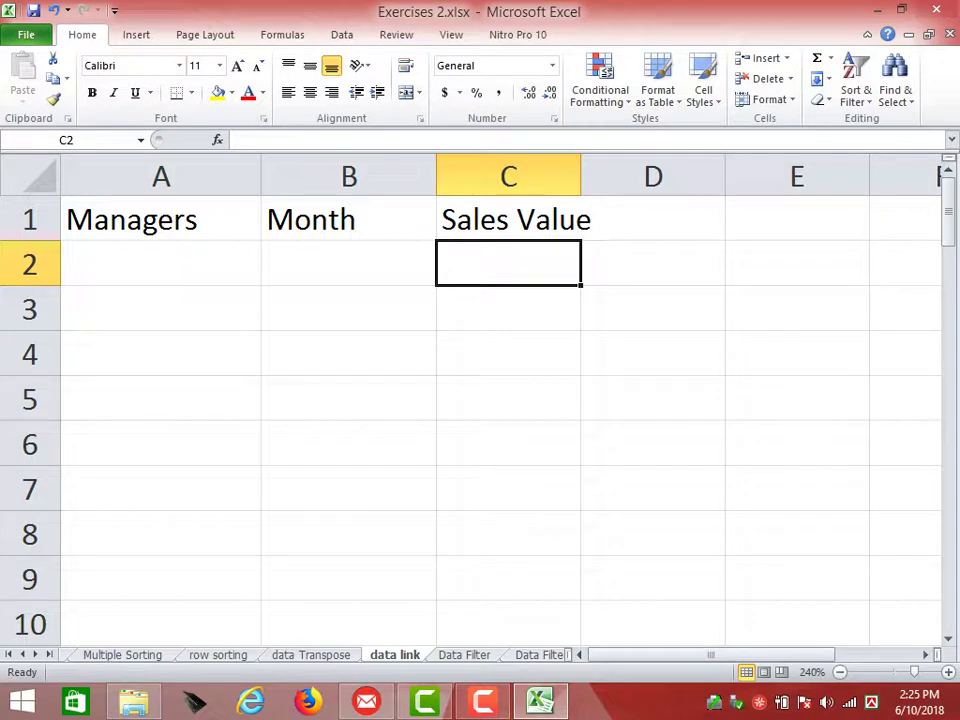
pyautogui.click(160, 219)
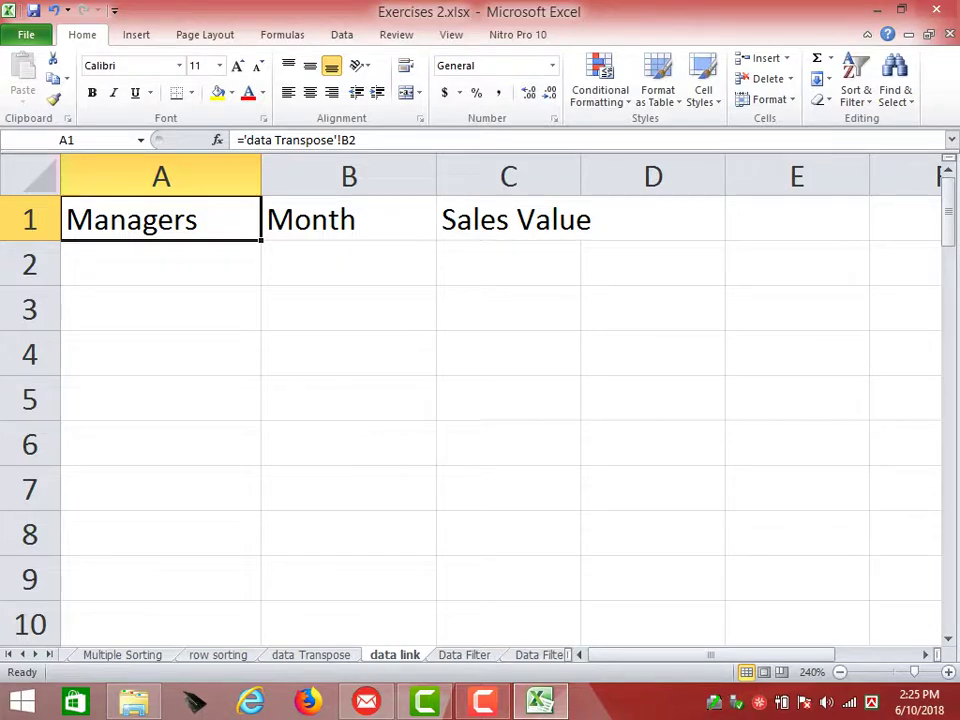
pyautogui.moveTo(160, 219); pyautogui.dragTo(581, 221)
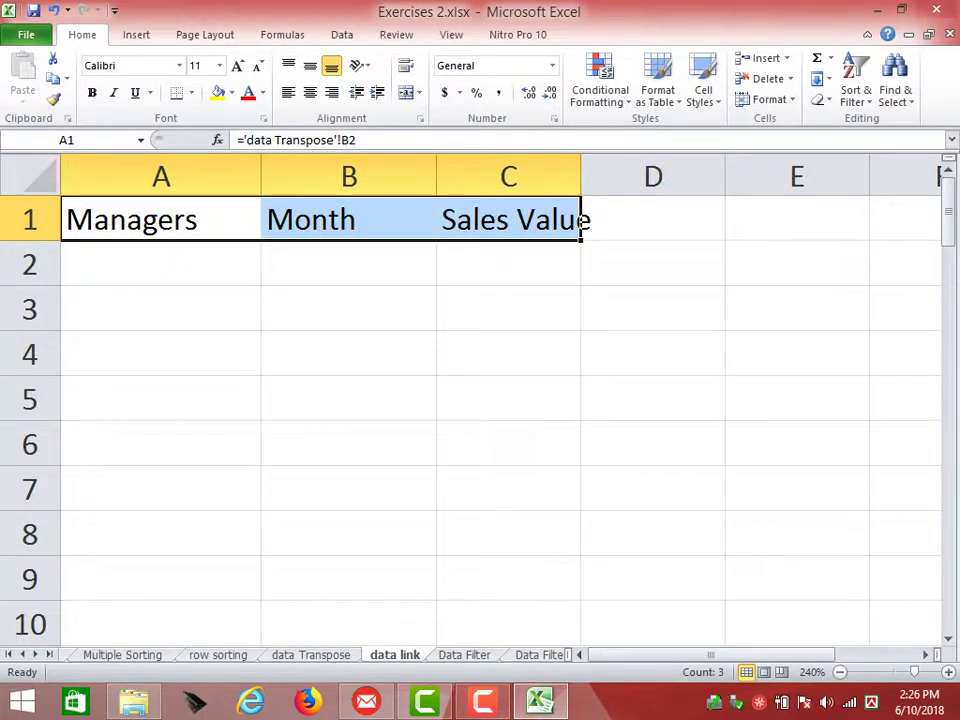
pyautogui.moveTo(580, 239); pyautogui.dragTo(580, 598)
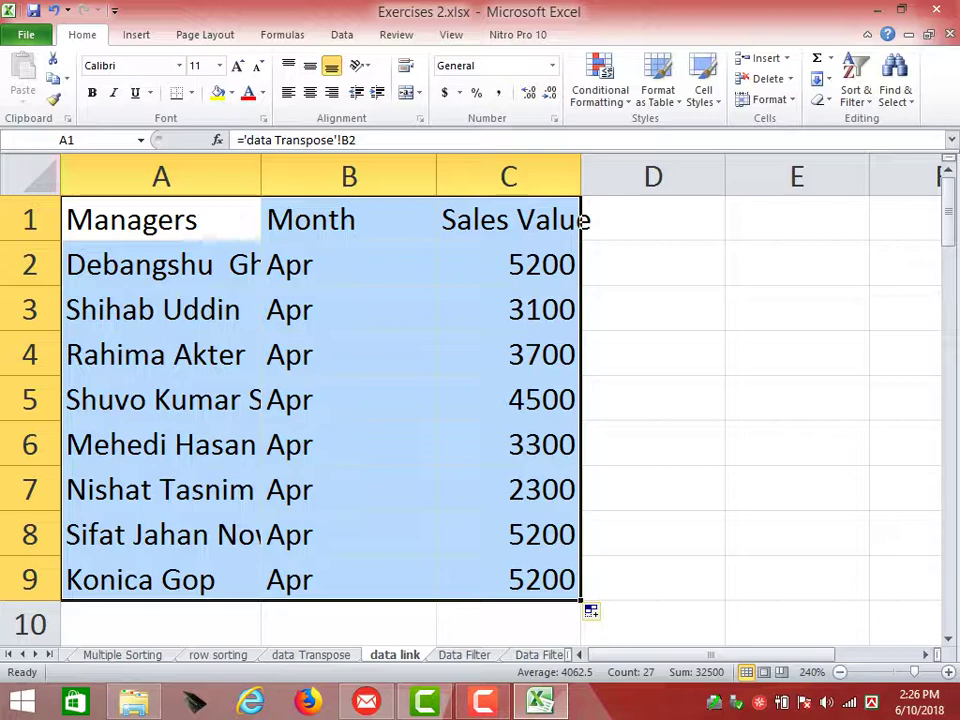
# AutoFit columns A and C so names and Sales Value fit
pyautogui.hotkey('alt', 'h')
pyautogui.press('o')
pyautogui.press('i')
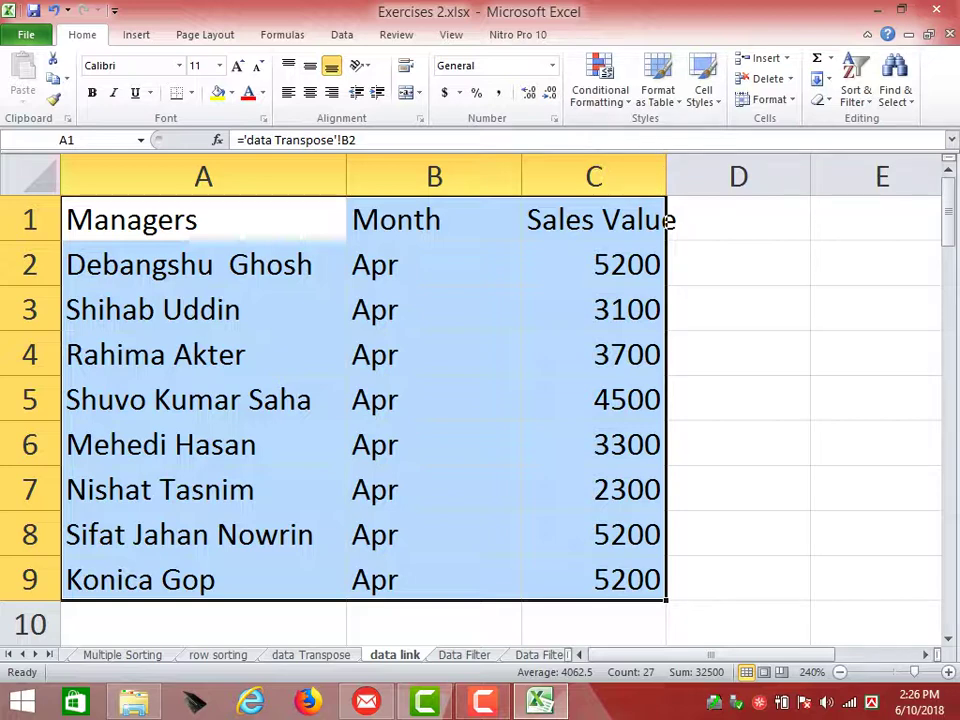
pyautogui.hotkey('alt', 'h')
pyautogui.press('o')
pyautogui.press('i')
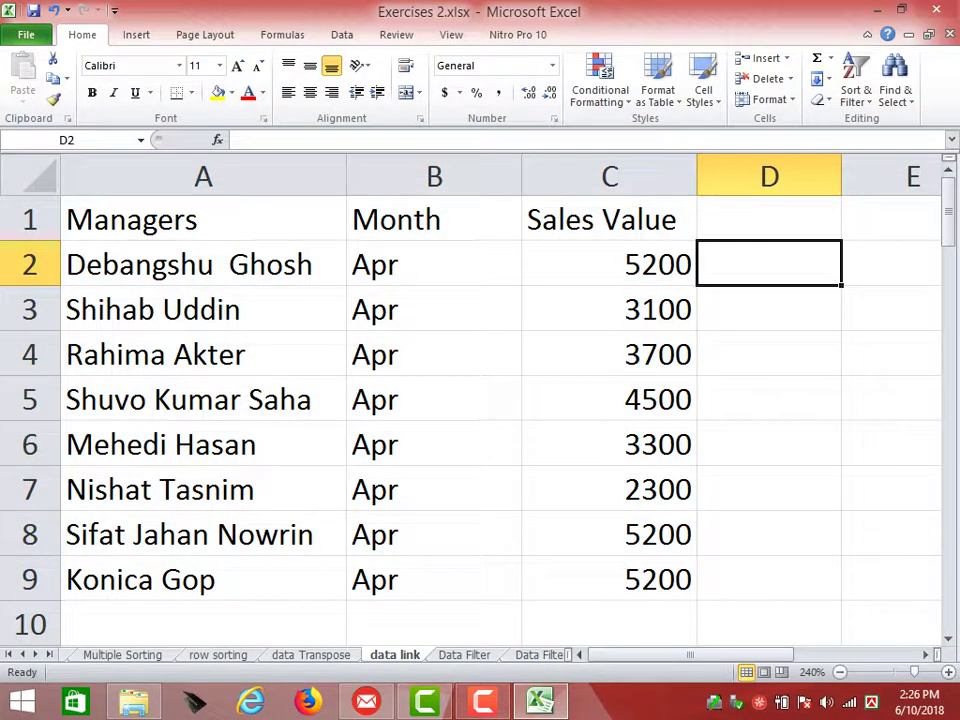
pyautogui.click(769, 263)
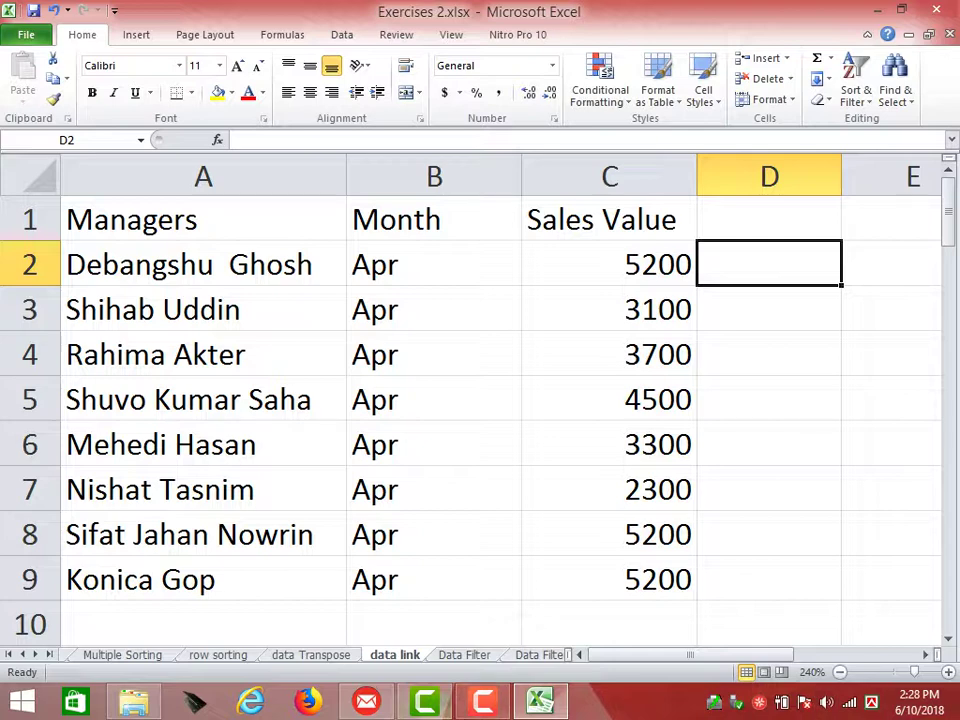
# Show the ribbon key tips with F10 on the Data Filter sheet
pyautogui.press('F10')
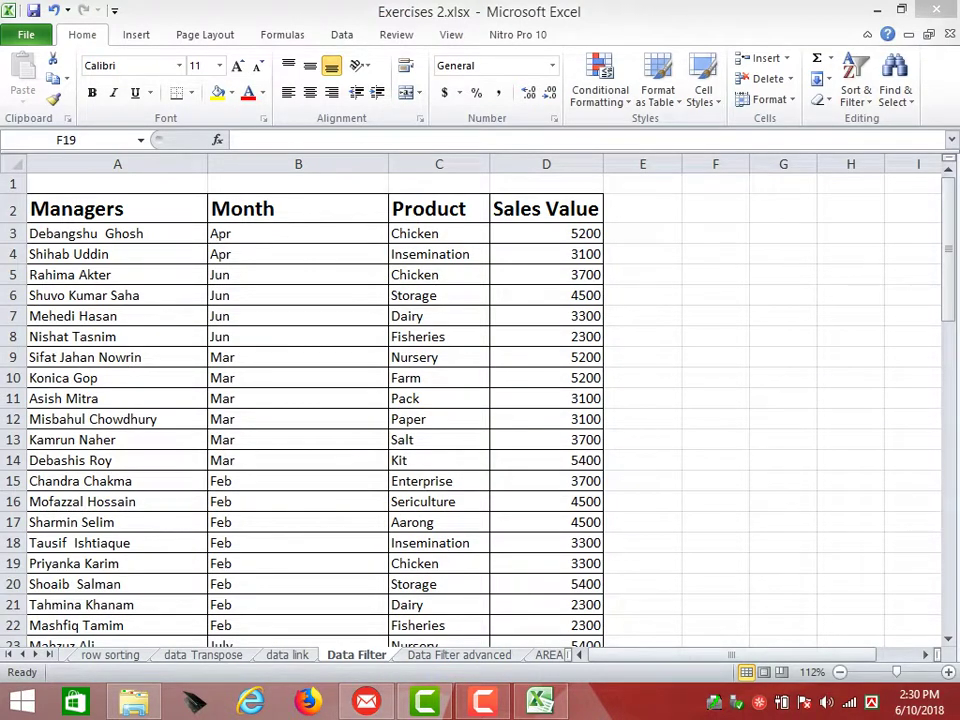
pyautogui.click(200, 215)
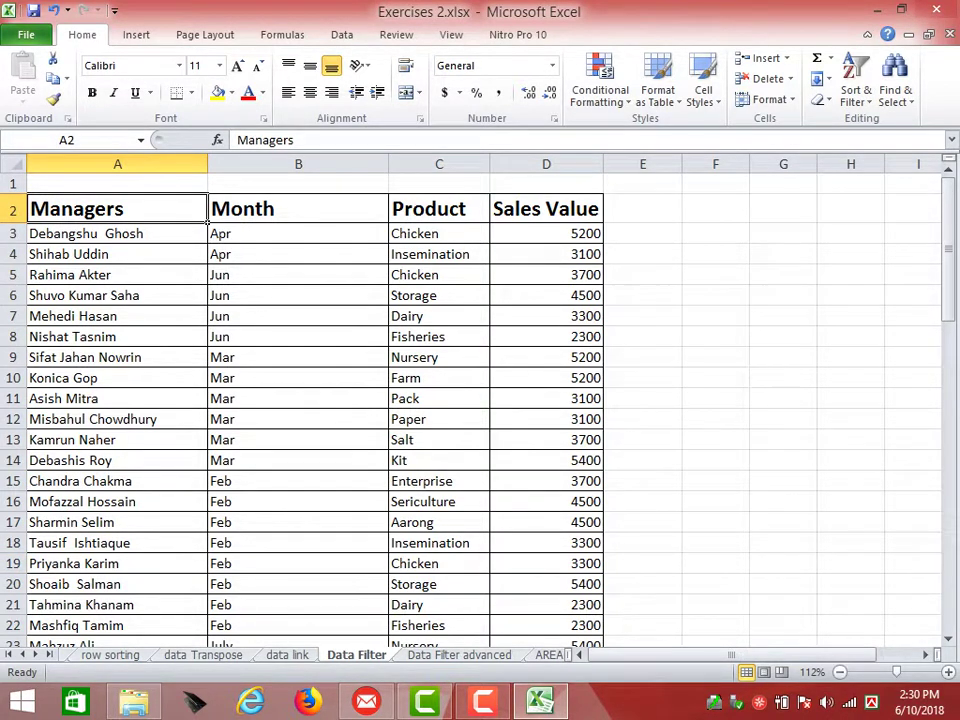
pyautogui.moveTo(205, 216); pyautogui.dragTo(440, 185)
pyautogui.moveTo(490, 222); pyautogui.dragTo(603, 222)
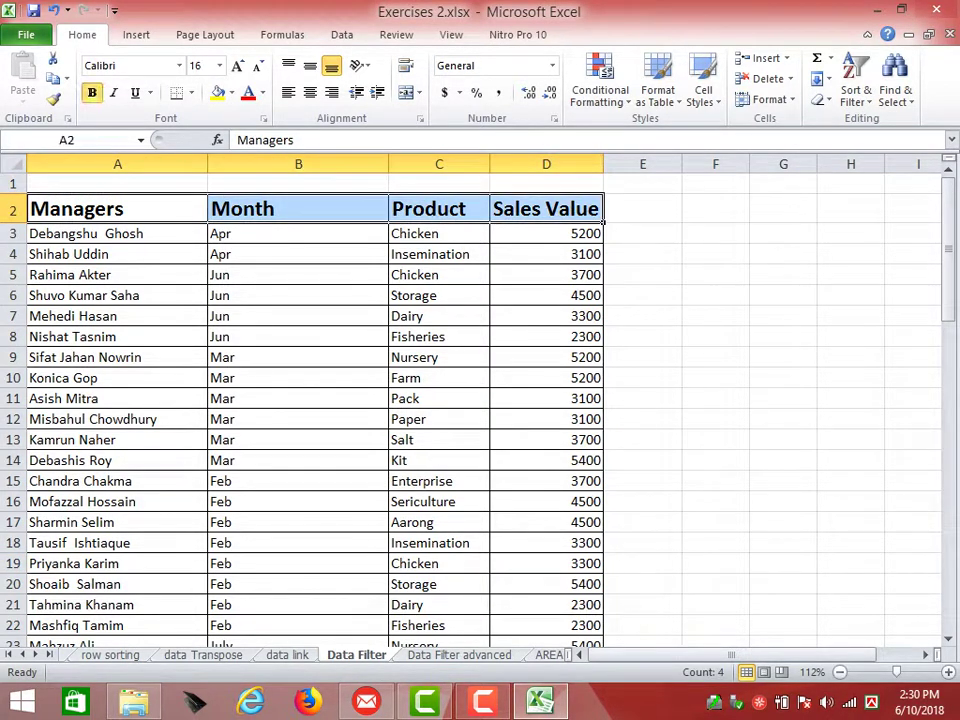
pyautogui.click(341, 34)
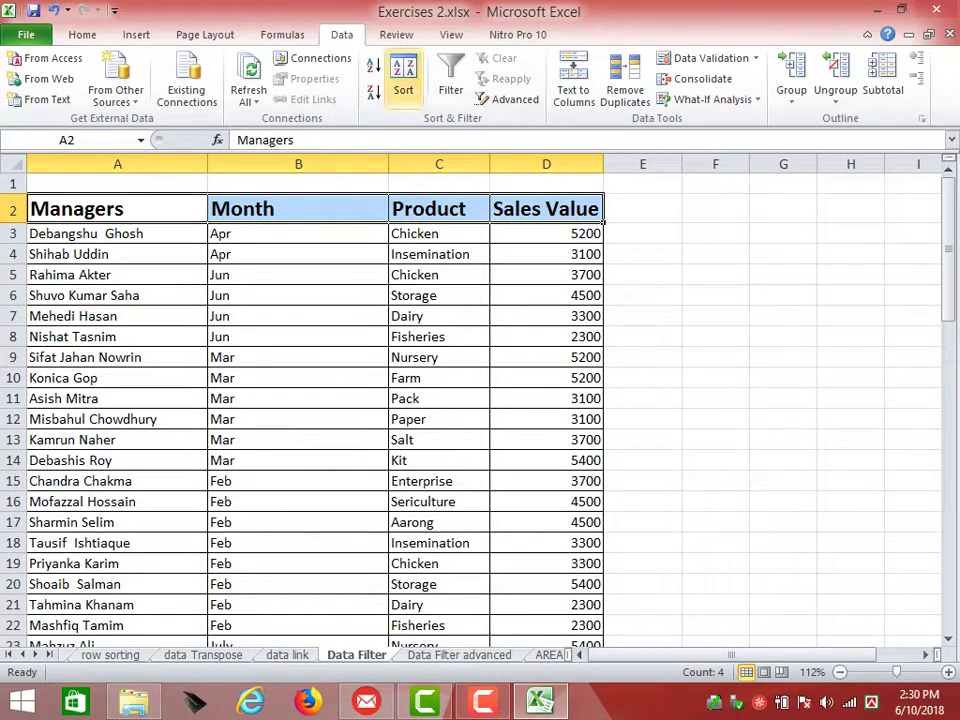
pyautogui.click(450, 80)
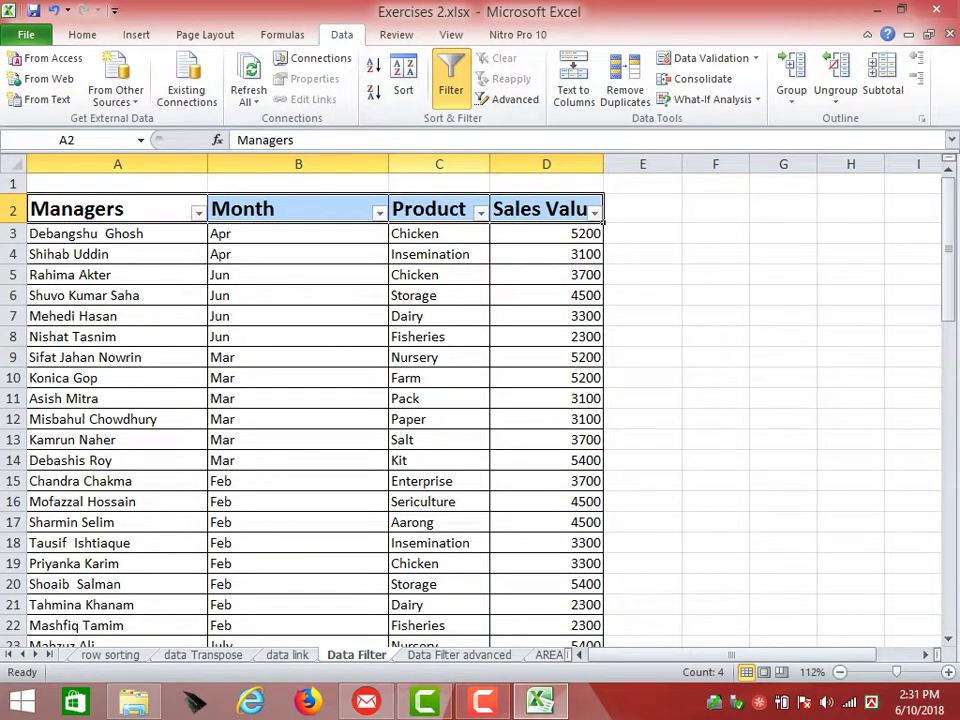
pyautogui.click(439, 336)
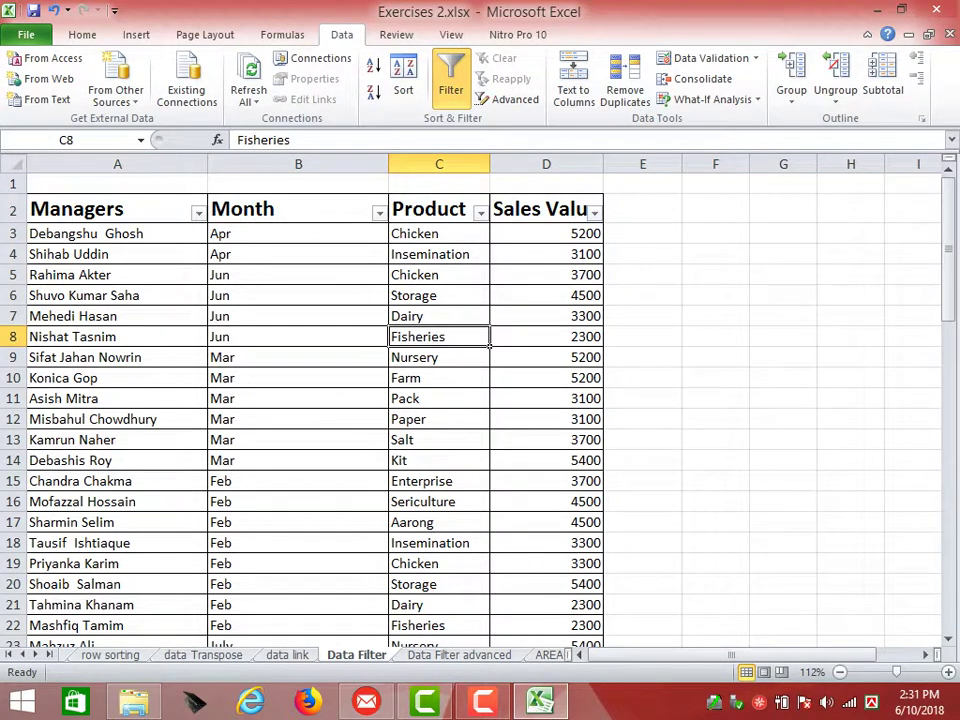
pyautogui.click(379, 212)
pyautogui.click(220, 386)
pyautogui.press('Down')
pyautogui.press('space')
pyautogui.press('Return')
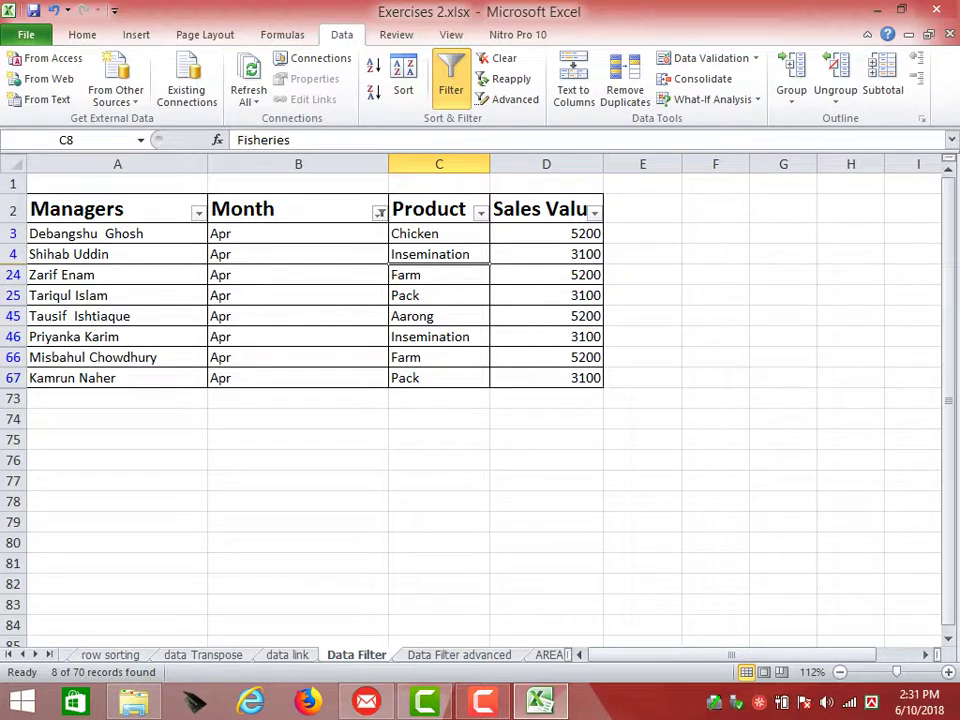
pyautogui.hotkey('alt', 'Down')
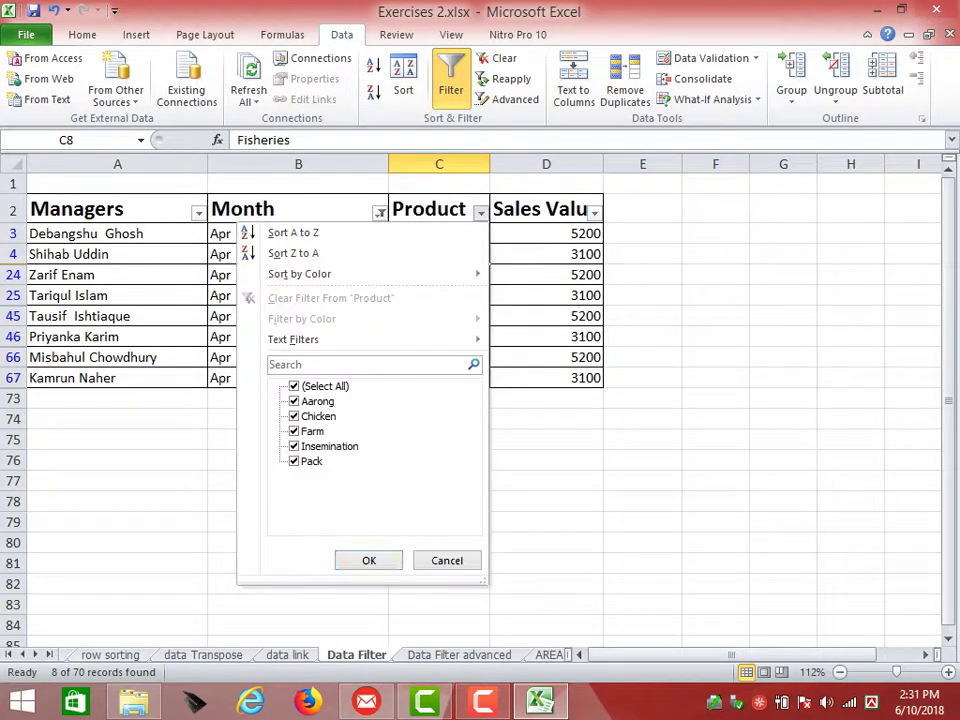
pyautogui.press('space')
pyautogui.press('Down')
pyautogui.press('space')
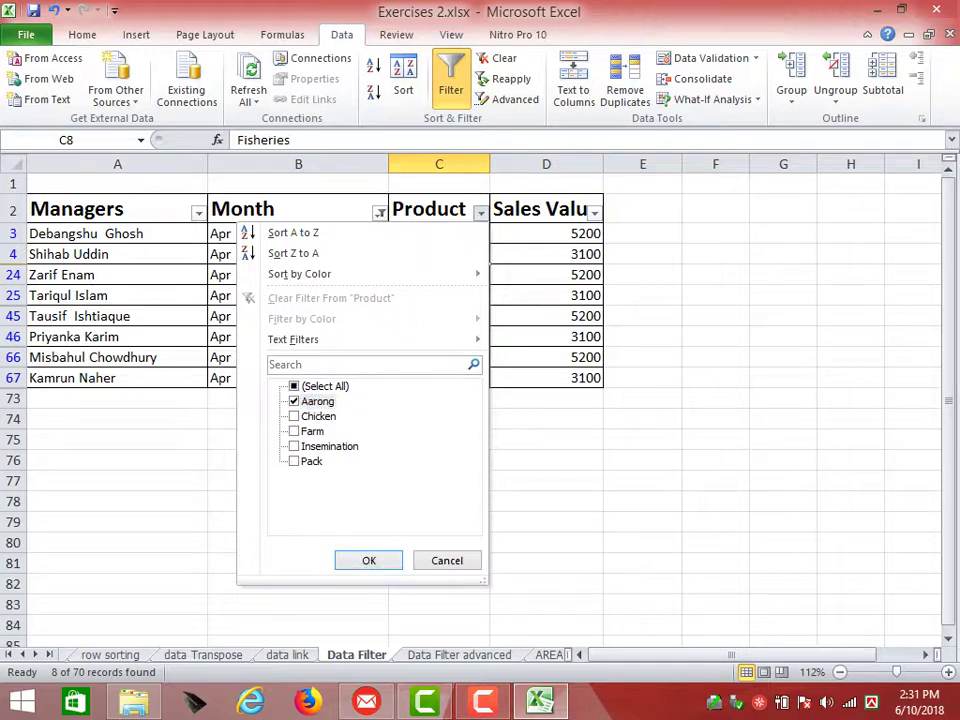
pyautogui.press('Return')
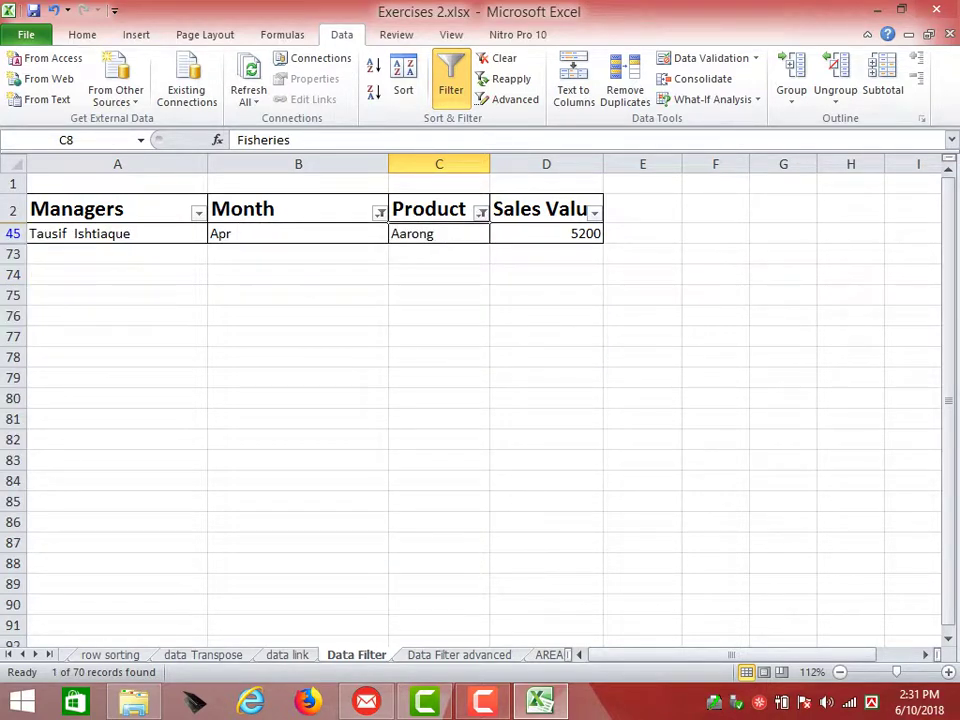
pyautogui.click(497, 58)
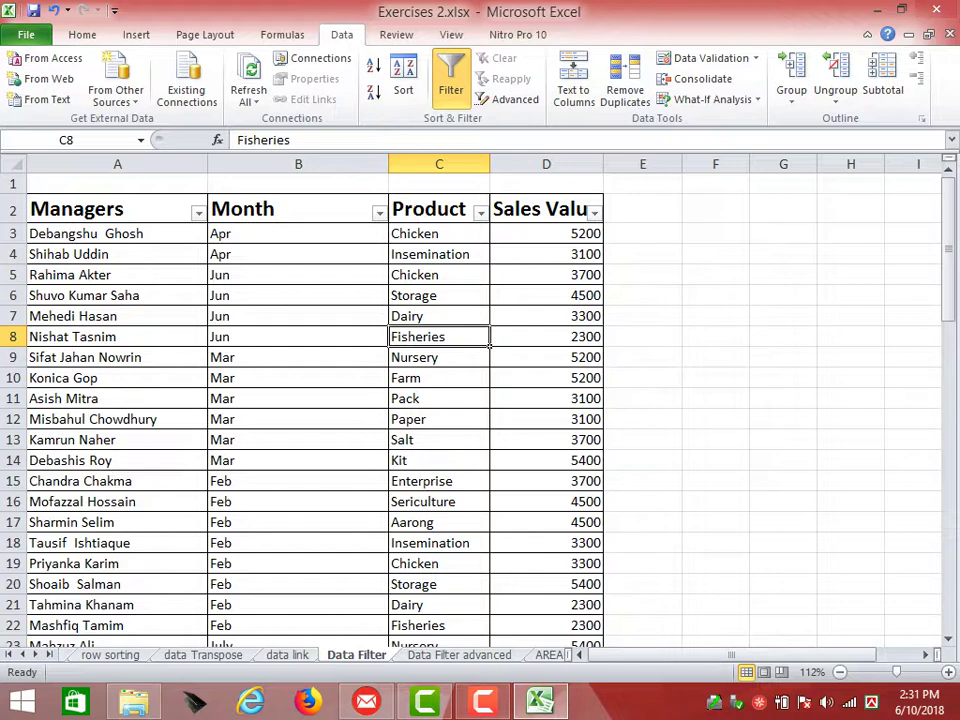
# Filter the Month column to show only Feb
pyautogui.click(379, 212)
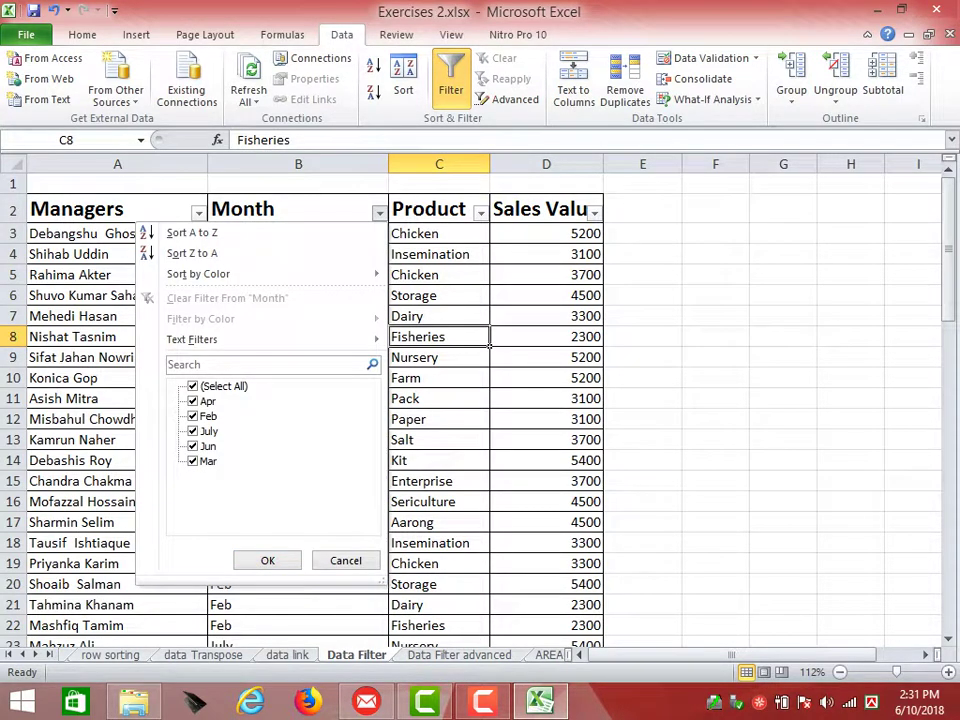
pyautogui.click(192, 386)
pyautogui.click(192, 416)
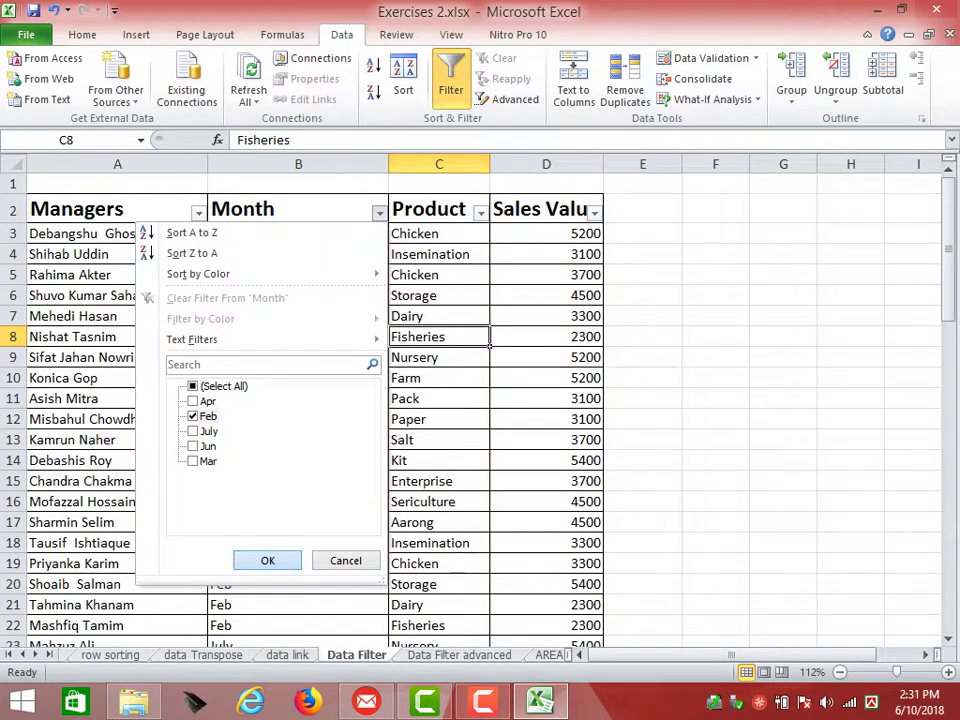
pyautogui.click(267, 560)
# Filter Sales Value to greater than or equal to 3000, then clear all filters
pyautogui.click(594, 212)
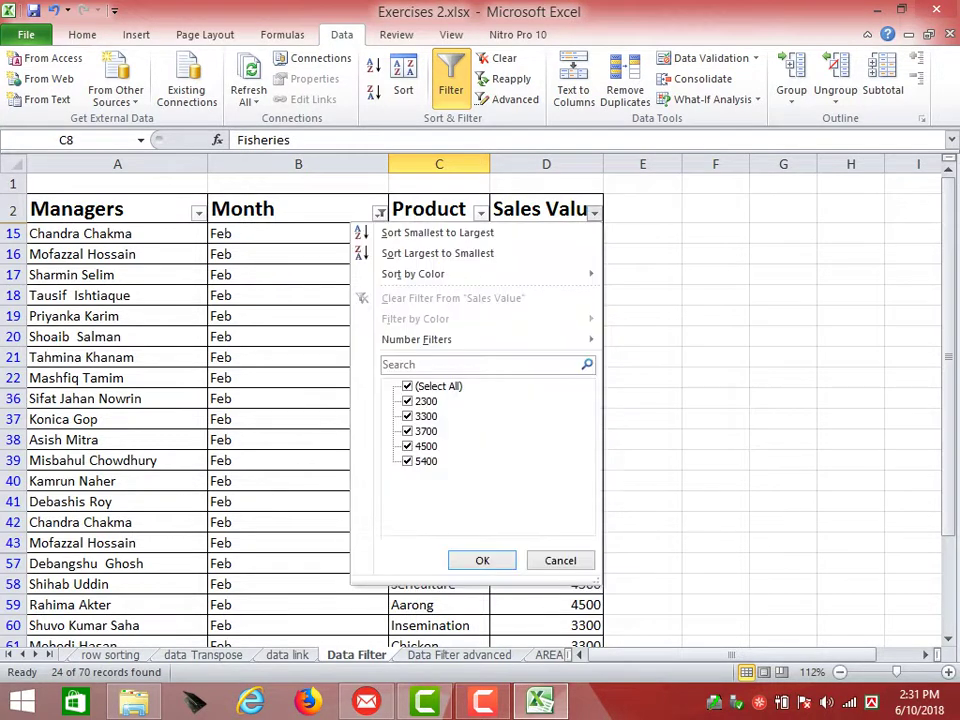
pyautogui.moveTo(416, 339)
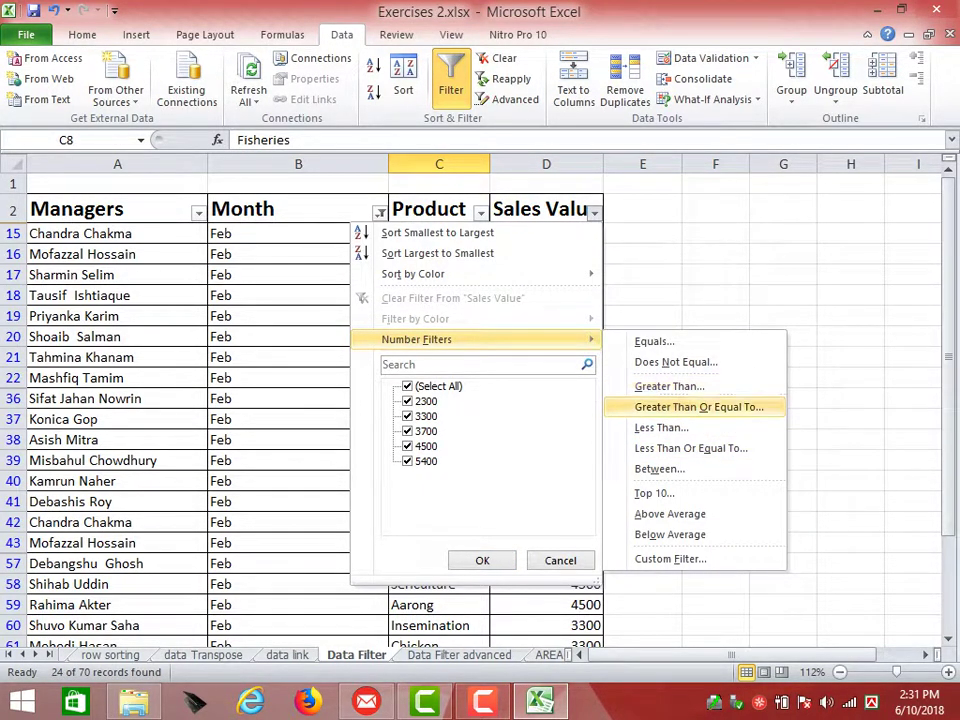
pyautogui.click(698, 407)
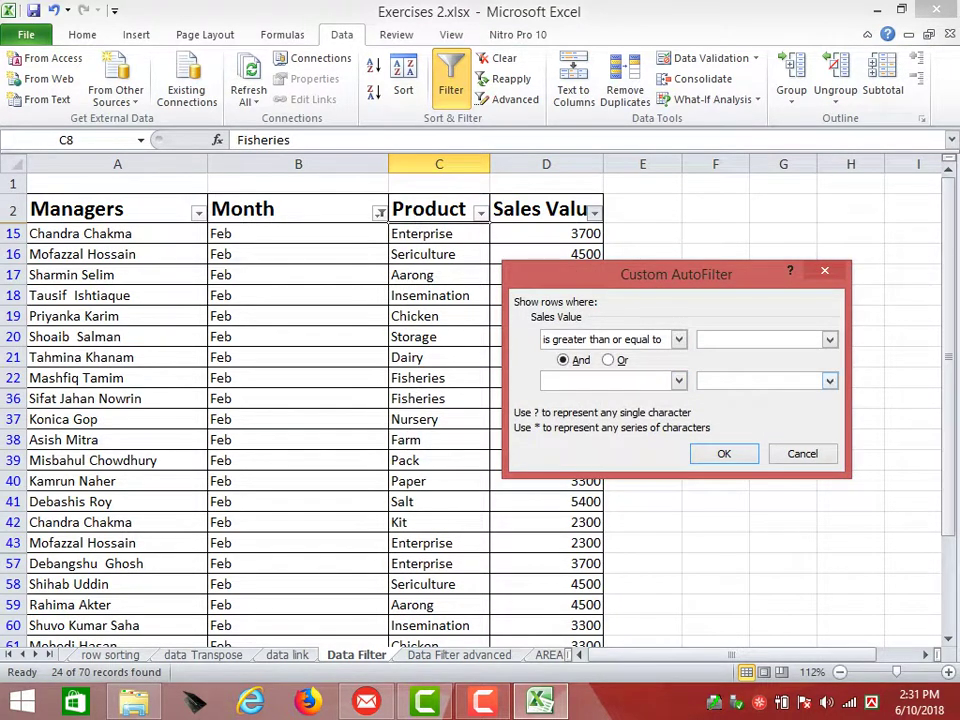
pyautogui.write('3000')
pyautogui.press('Return')
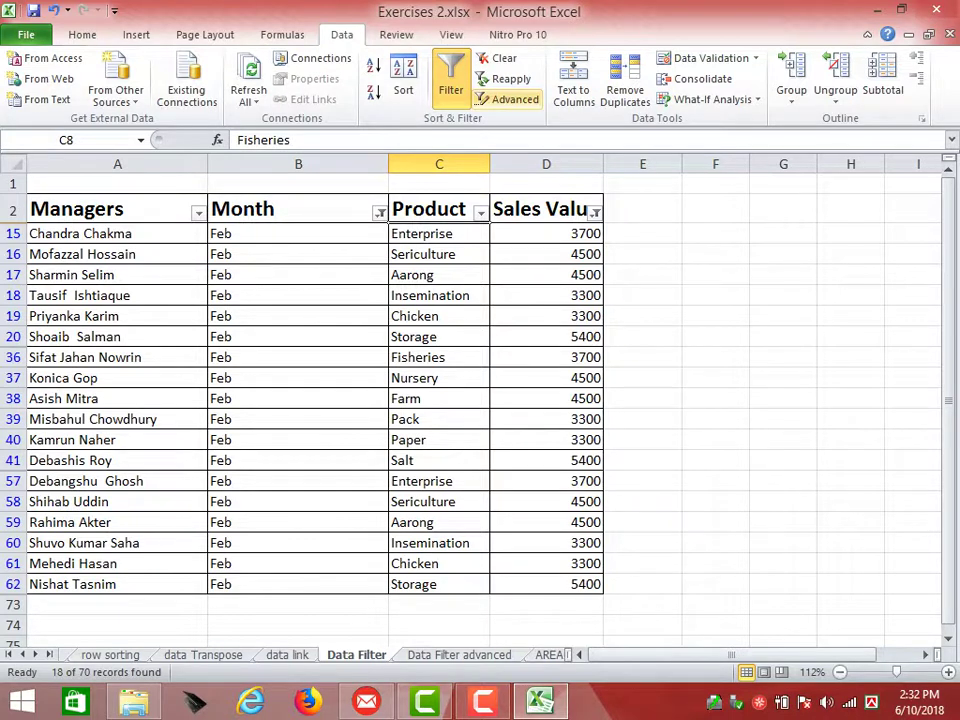
pyautogui.click(500, 58)
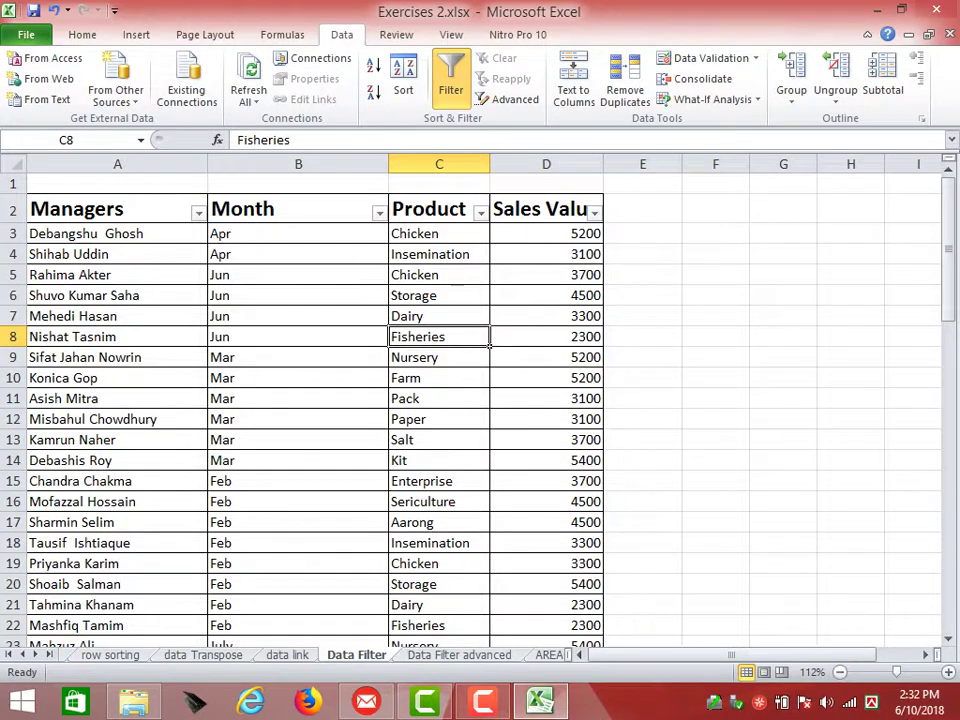
# Turn filtering off and back on for header row A2:D2, keeping all records visible
pyautogui.moveTo(117, 208); pyautogui.dragTo(546, 208)
pyautogui.hotkey('ctrl', 'shift', 'l')
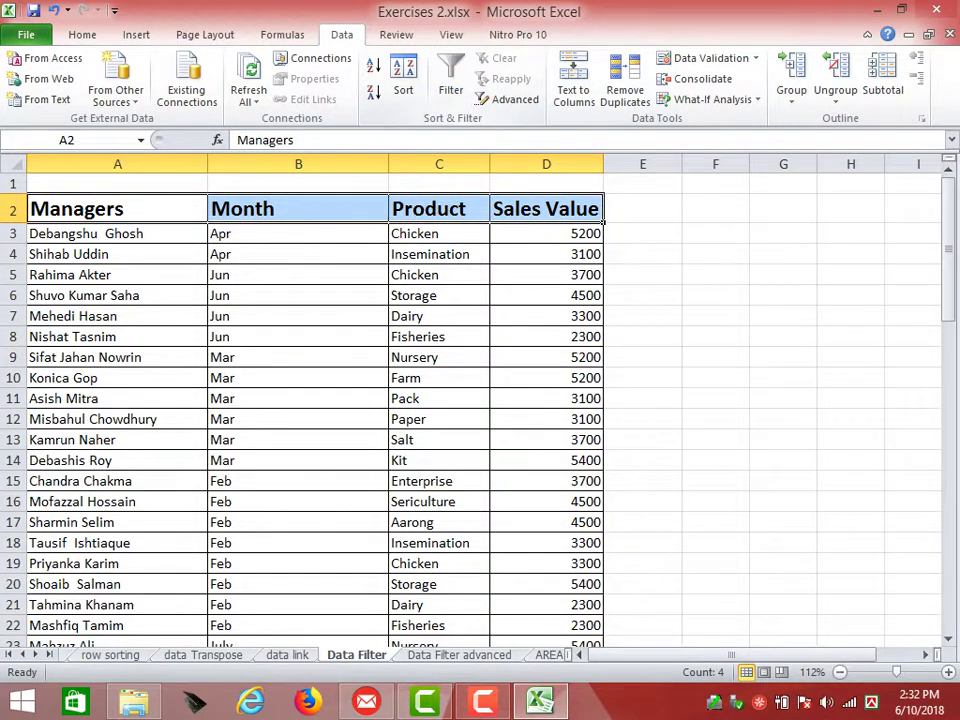
pyautogui.click(546, 316)
pyautogui.moveTo(117, 208); pyautogui.dragTo(546, 208)
pyautogui.click(451, 80)
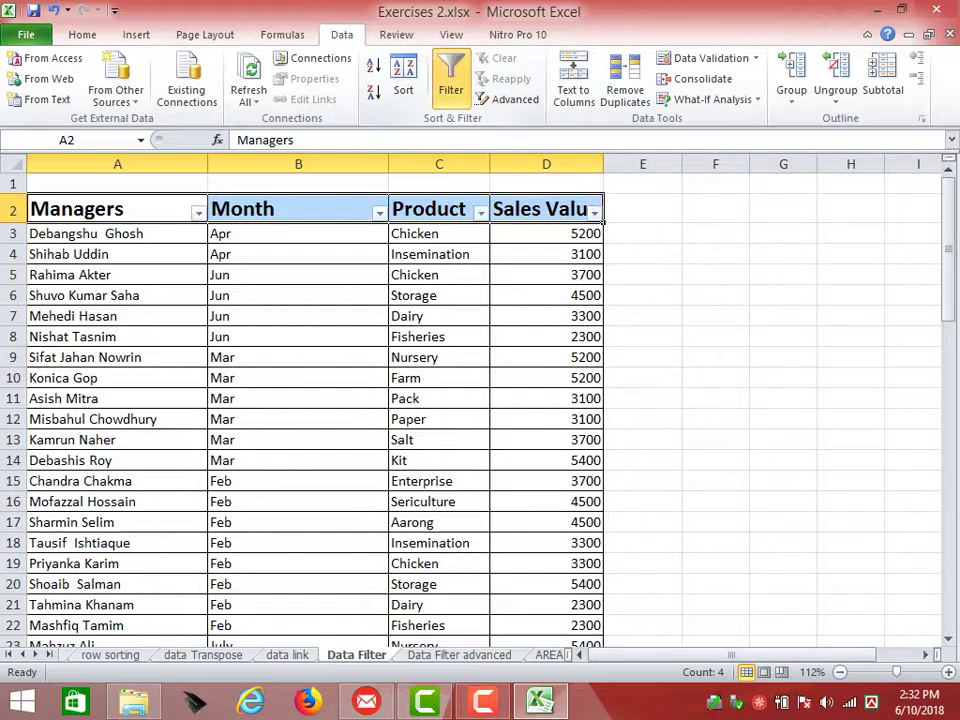
pyautogui.click(783, 377)
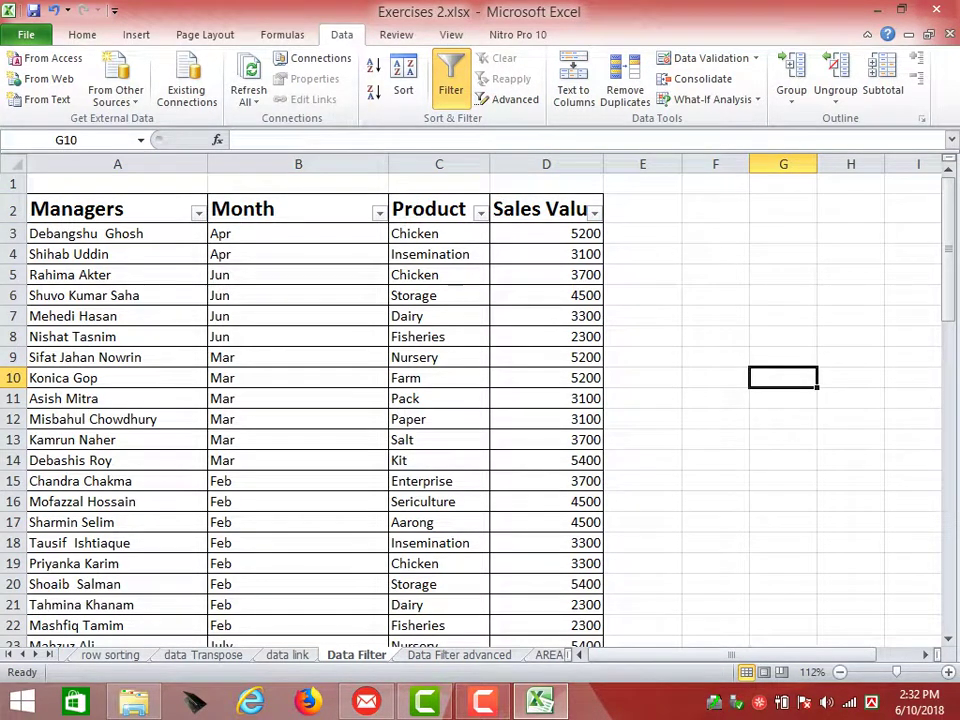
pyautogui.click(379, 212)
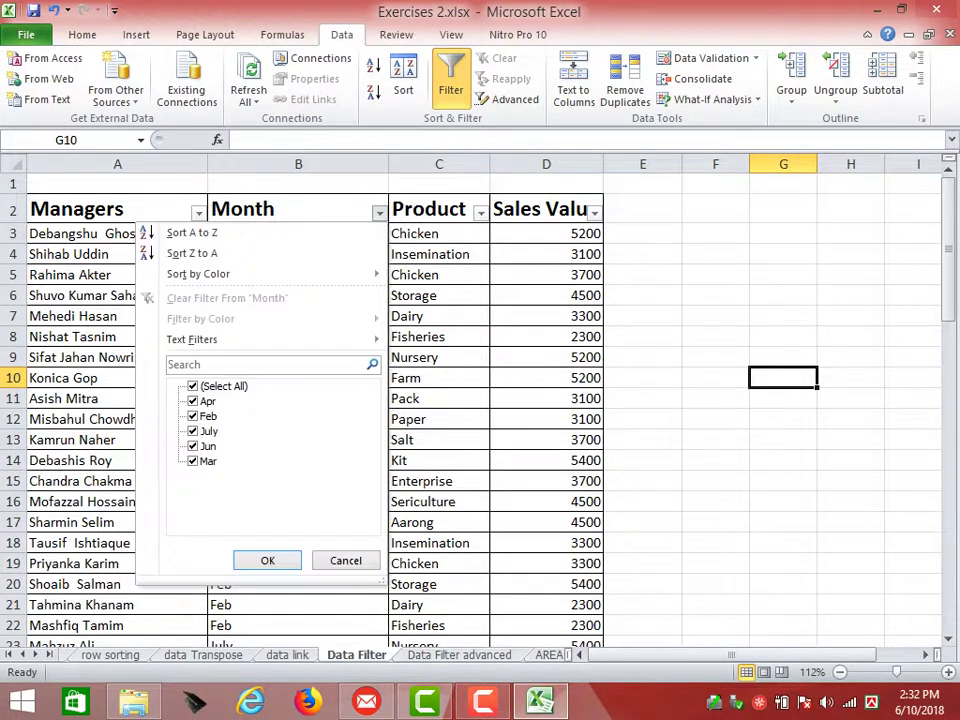
pyautogui.click(193, 386)
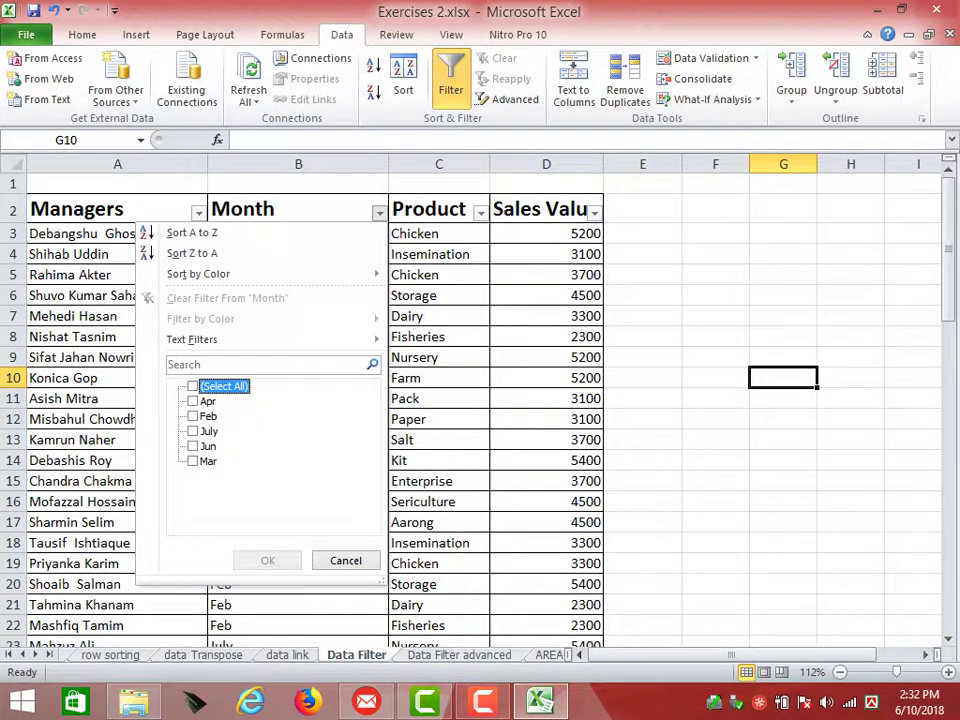
pyautogui.click(193, 416)
pyautogui.click(268, 560)
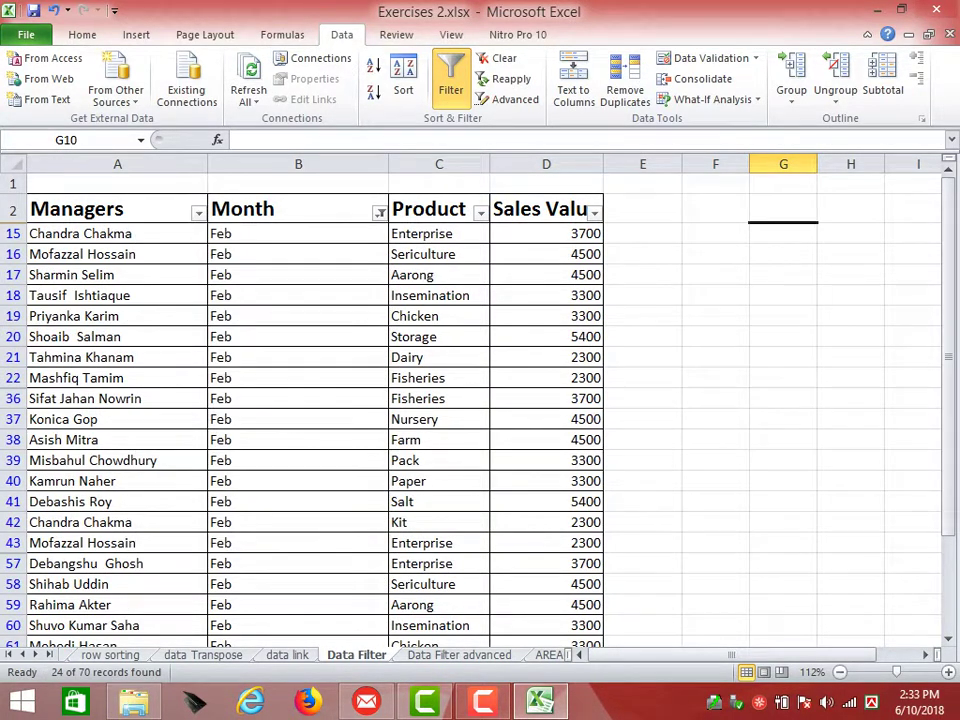
pyautogui.click(480, 212)
pyautogui.click(293, 386)
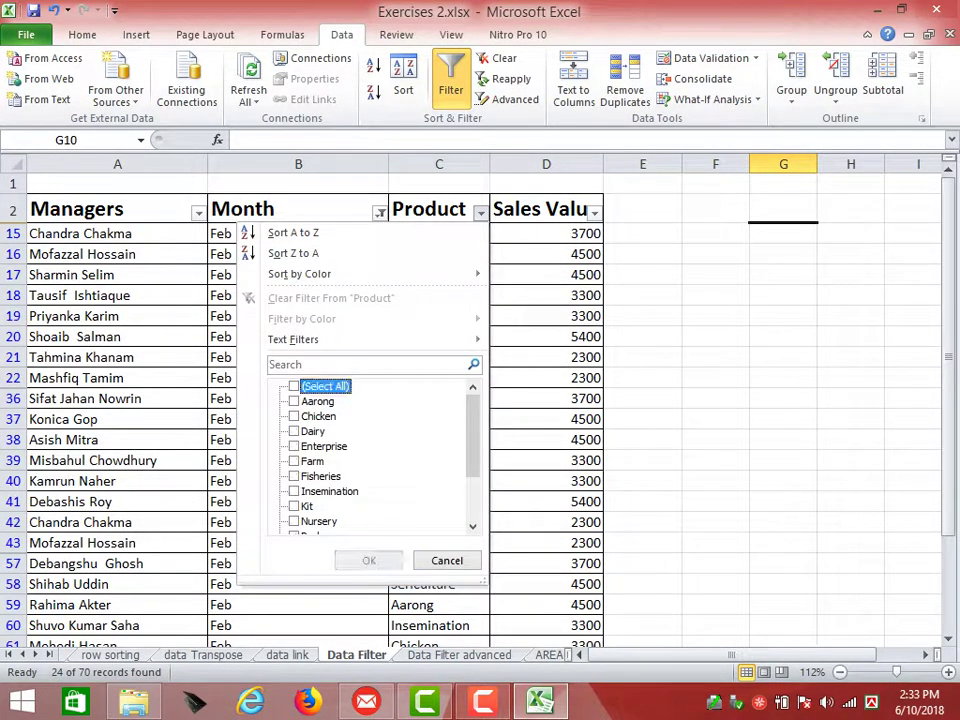
pyautogui.press('space')
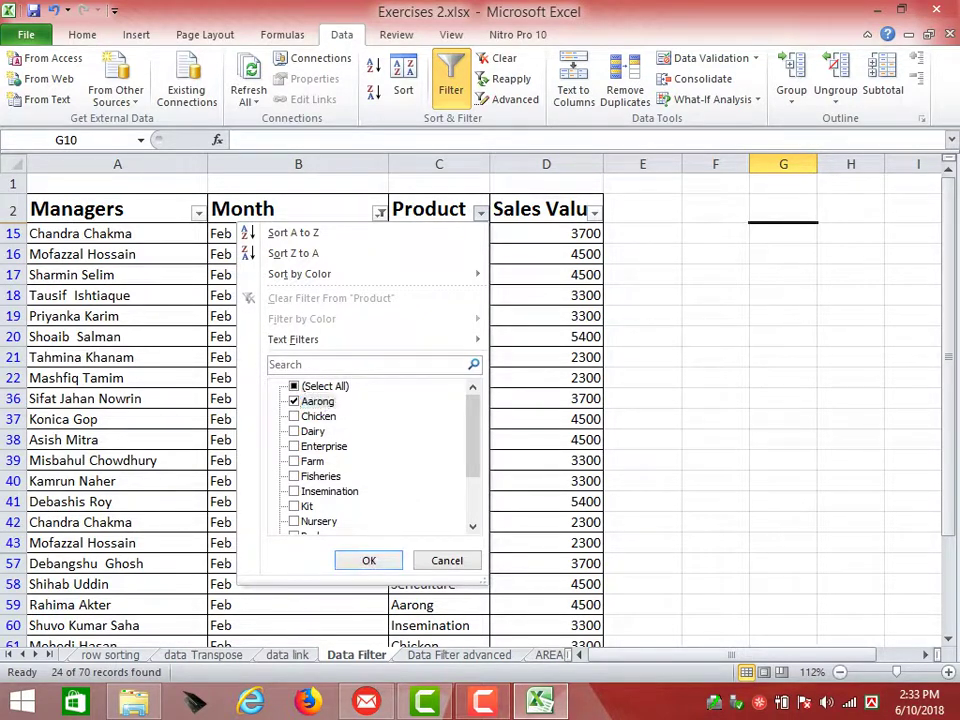
pyautogui.press('Return')
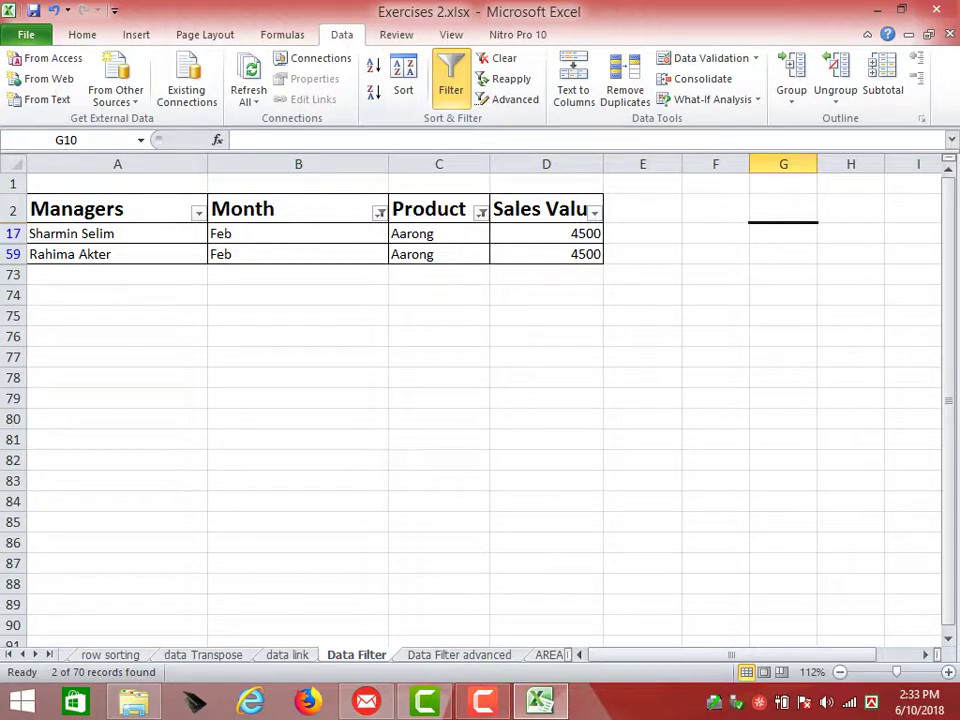
pyautogui.click(500, 58)
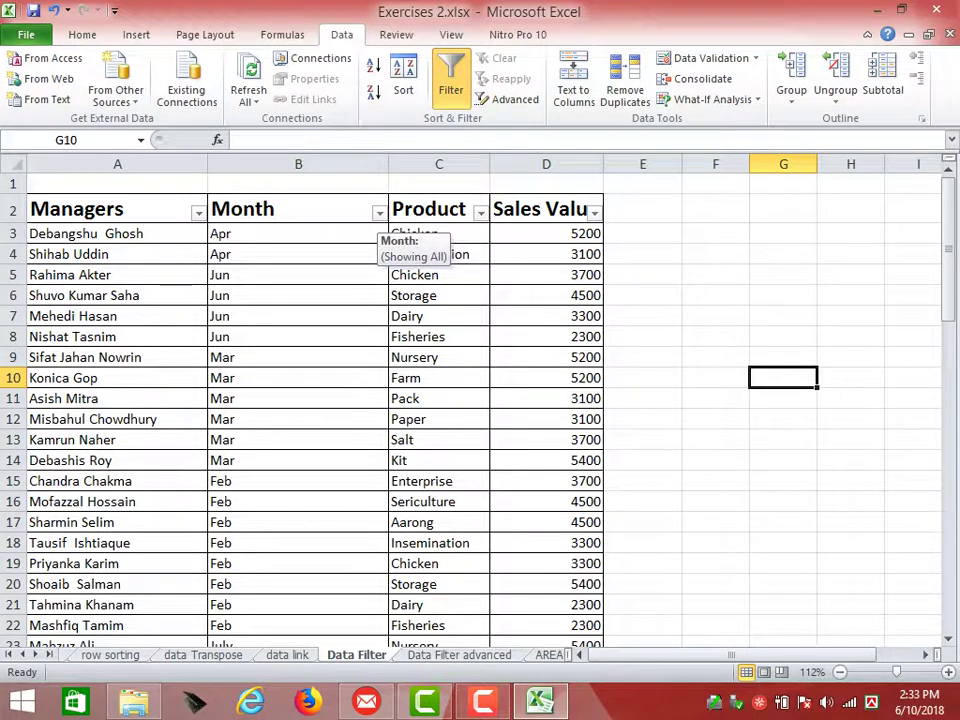
# Filter the Month column to show only Feb
pyautogui.click(379, 212)
pyautogui.click(193, 386)
pyautogui.click(193, 416)
pyautogui.click(267, 560)
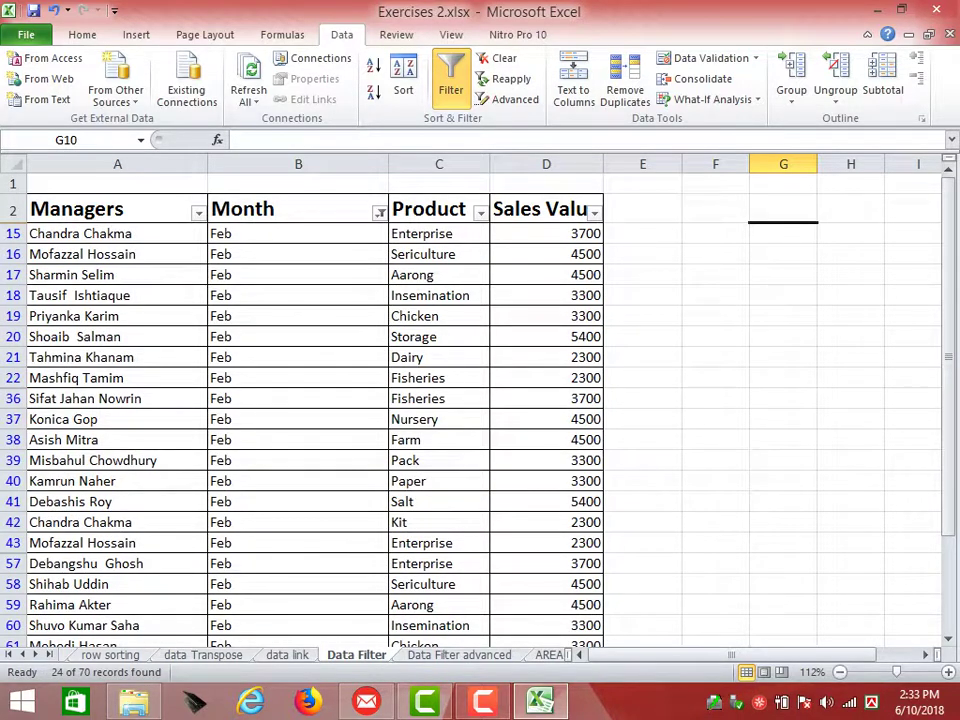
# Add a Sales Value number filter of less than or equal to 4000
pyautogui.click(594, 212)
pyautogui.moveTo(430, 339)
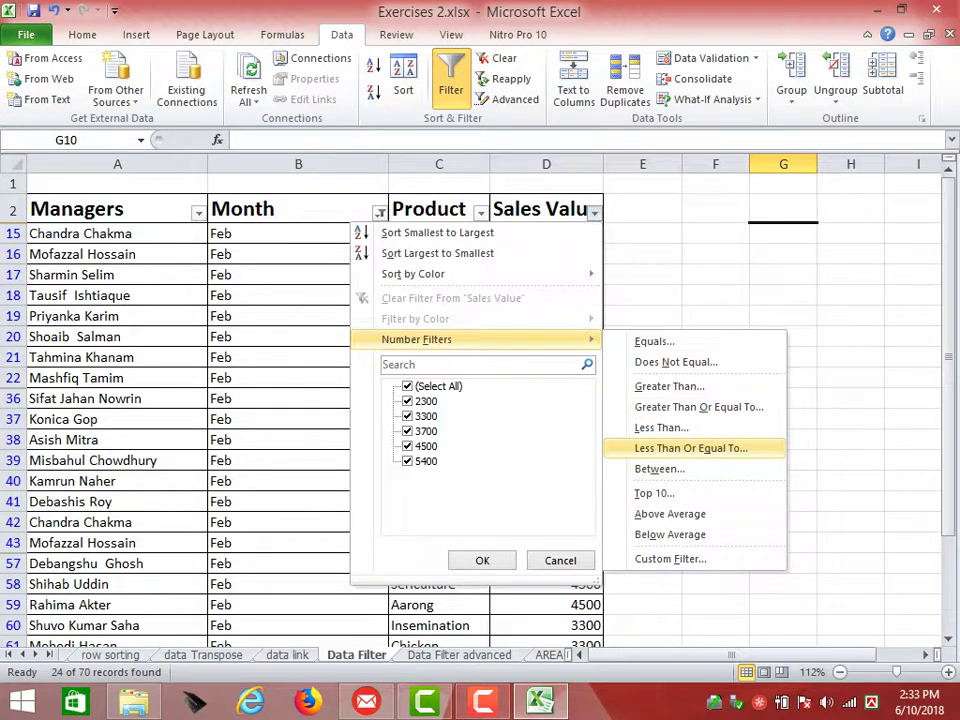
pyautogui.click(690, 448)
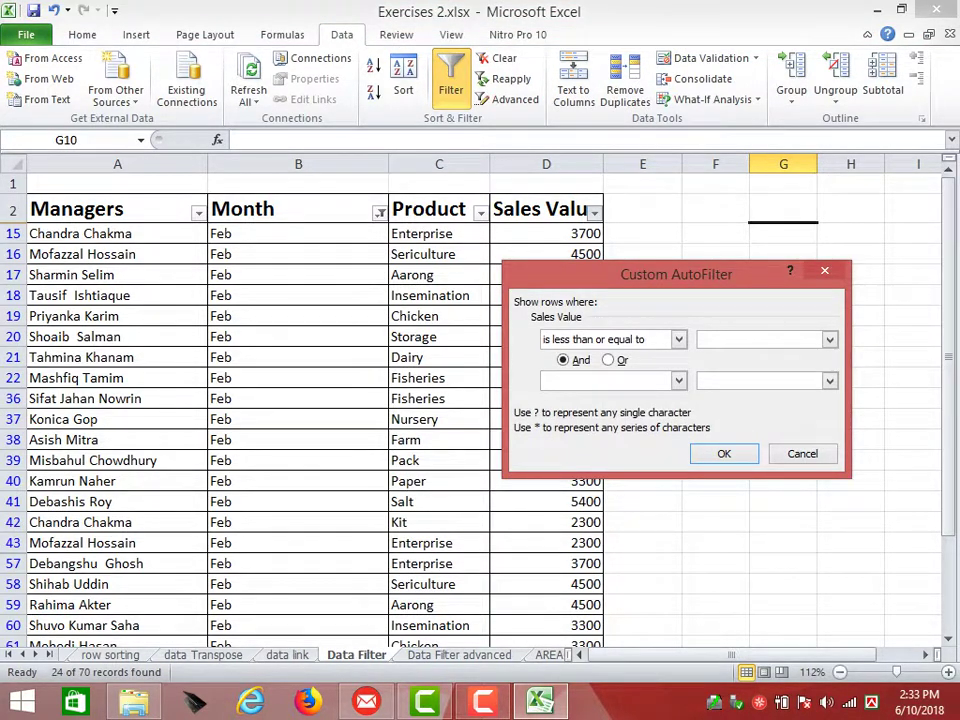
pyautogui.write('4000')
pyautogui.press('Return')
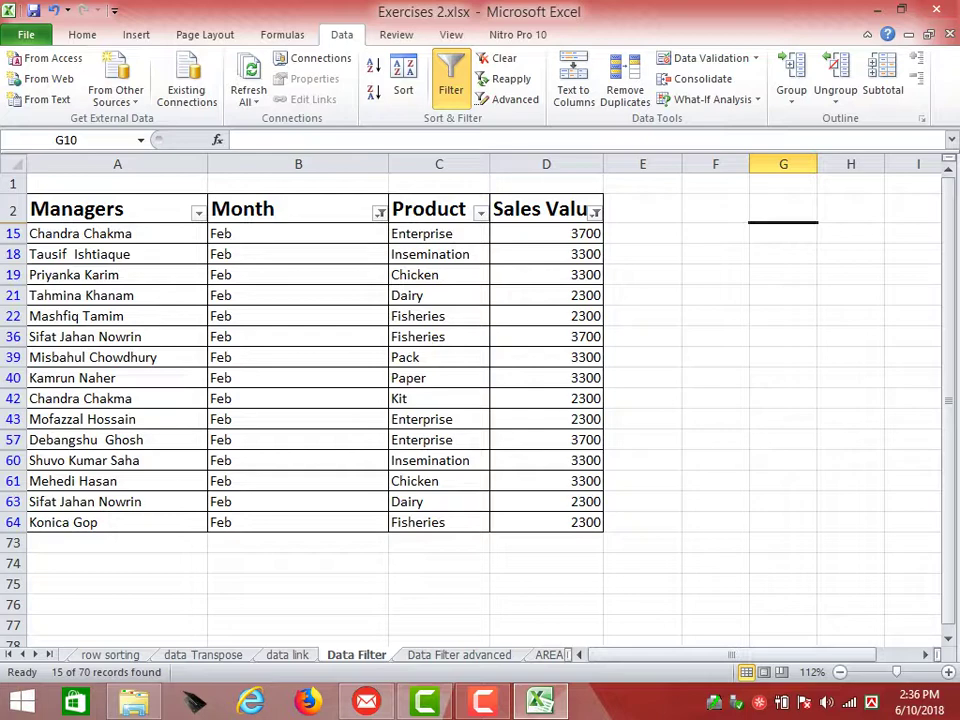
pyautogui.hotkey('ctrl', 'pagedown')
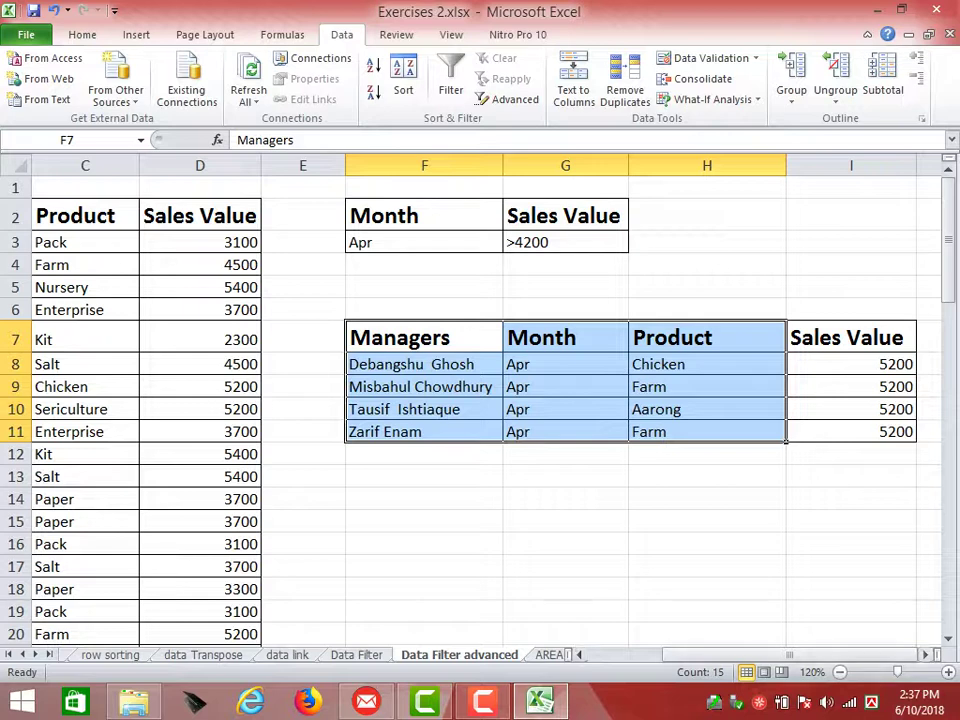
# Select the four extracted April records at 5200 in F7:I11
pyautogui.moveTo(400, 337); pyautogui.dragTo(850, 431)
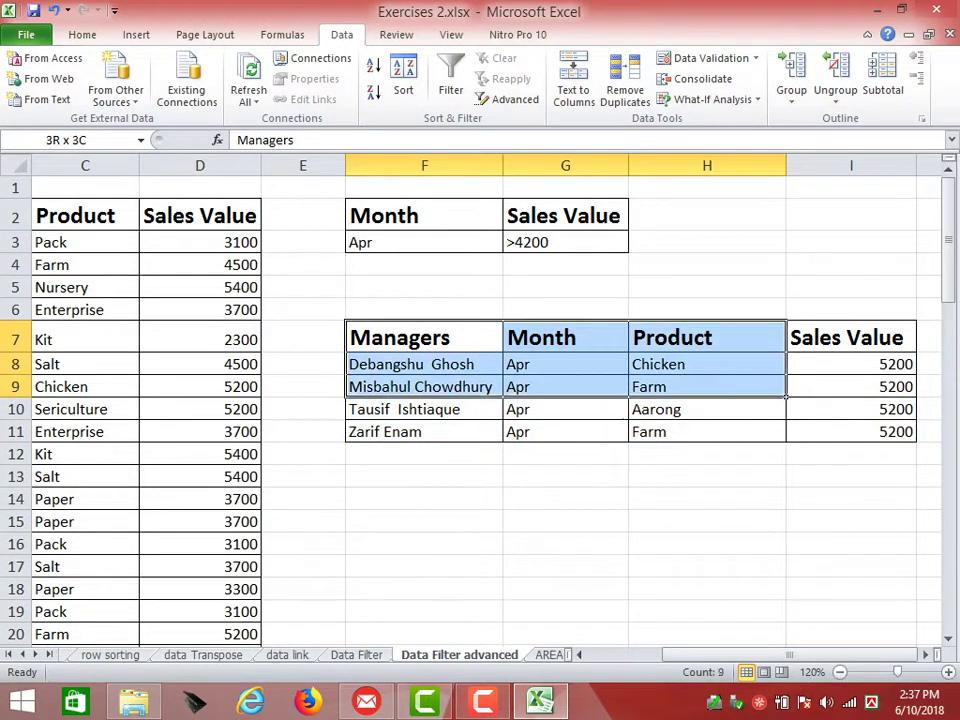
pyautogui.press('Delete')
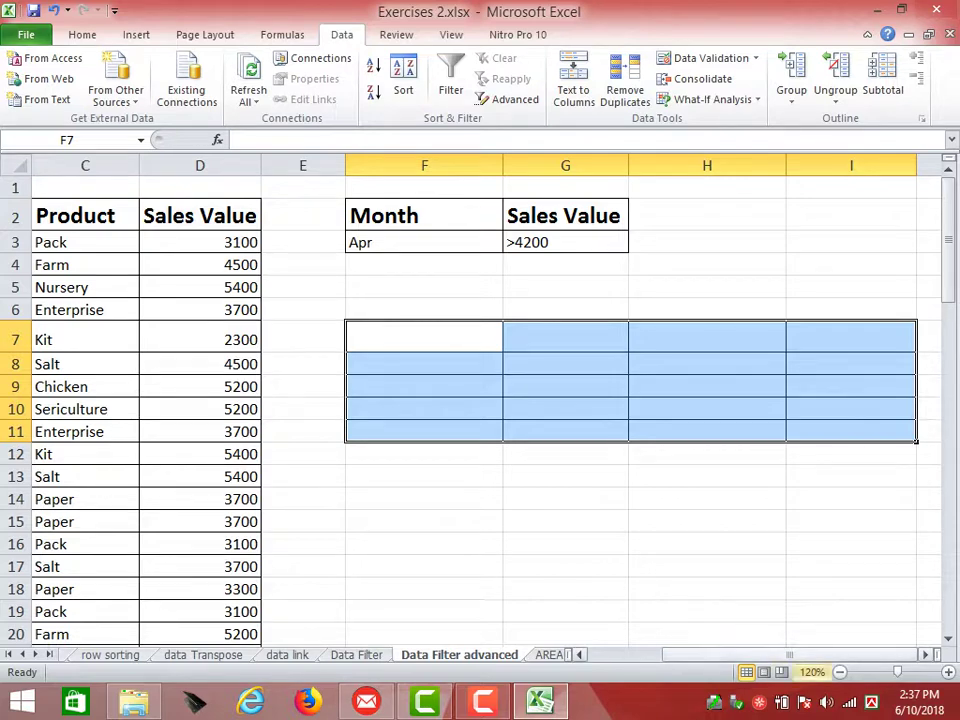
pyautogui.scroll(-1, 480, 400)
pyautogui.scroll(-2, 480, 400)
pyautogui.scroll(-1, 480, 400)
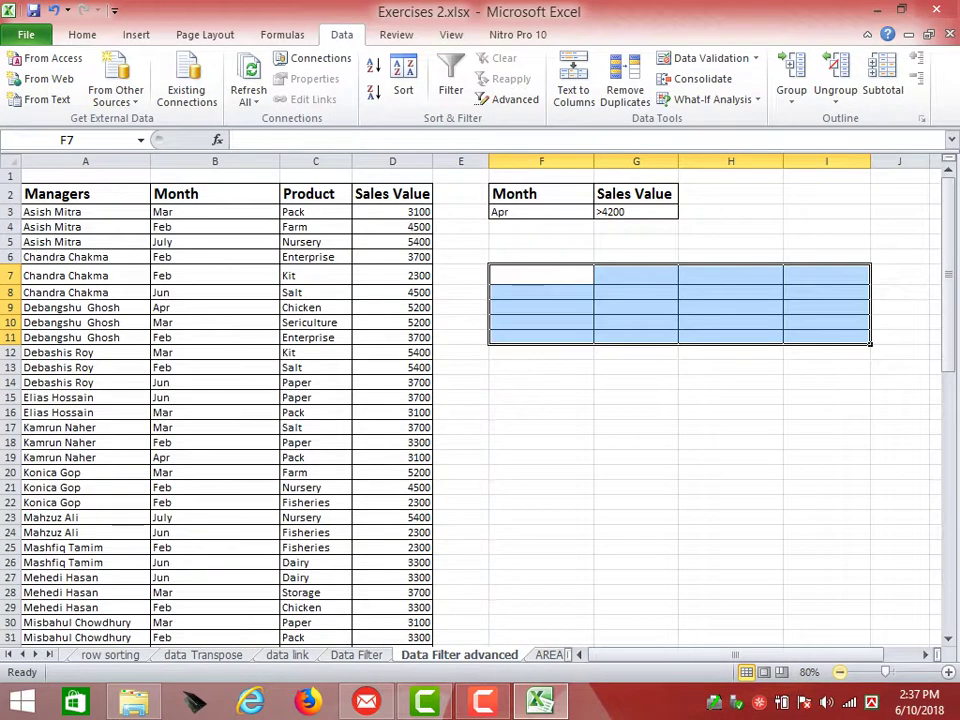
pyautogui.scroll(-1, 480, 400)
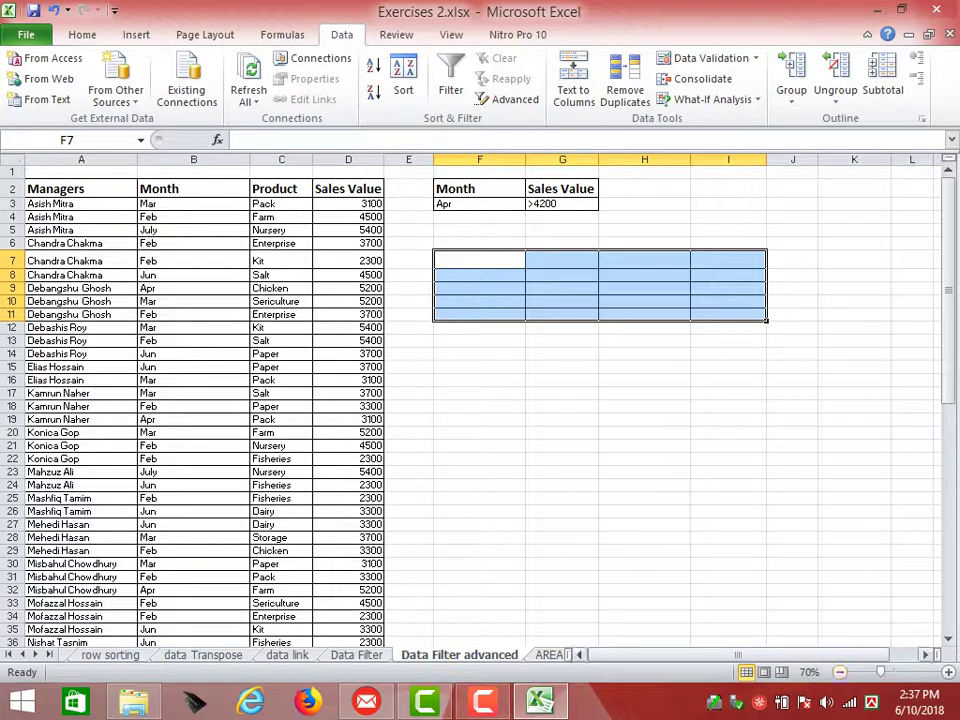
pyautogui.click(644, 419)
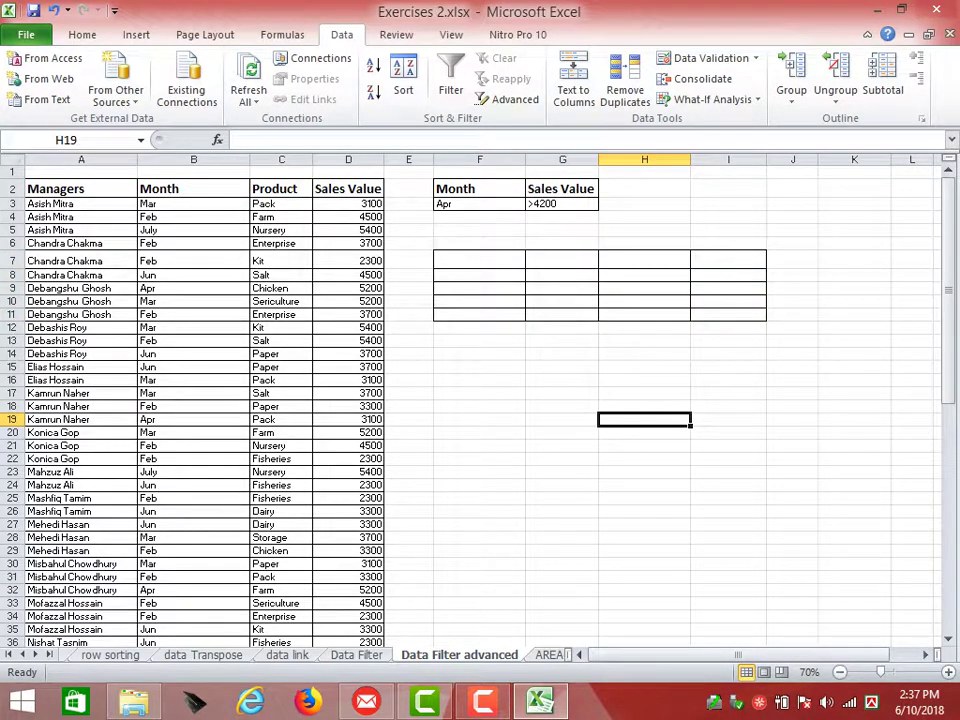
pyautogui.moveTo(81, 188); pyautogui.dragTo(193, 188)
pyautogui.click(562, 393)
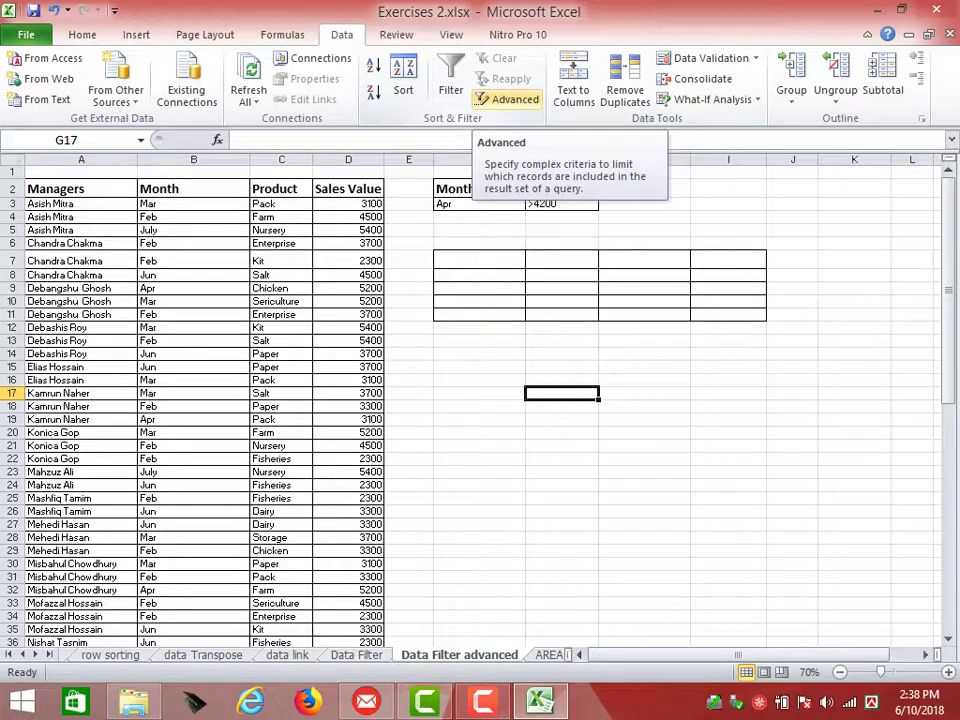
# In Advanced Filter, clear the list and criteria ranges and remove the mistaken criteria entries
pyautogui.click(510, 99)
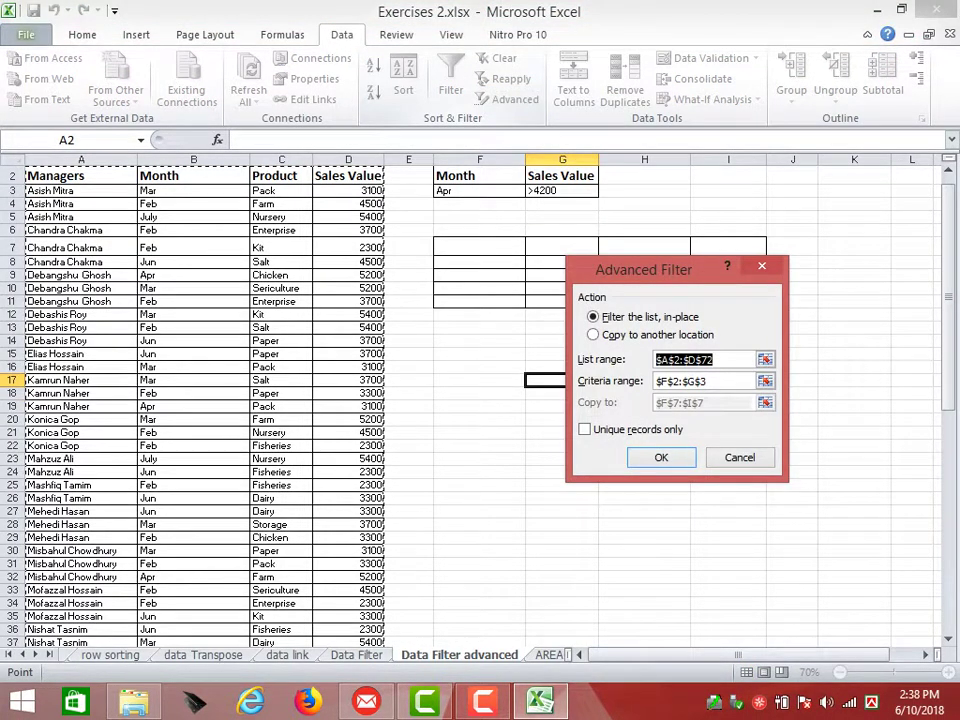
pyautogui.press('BackSpace')
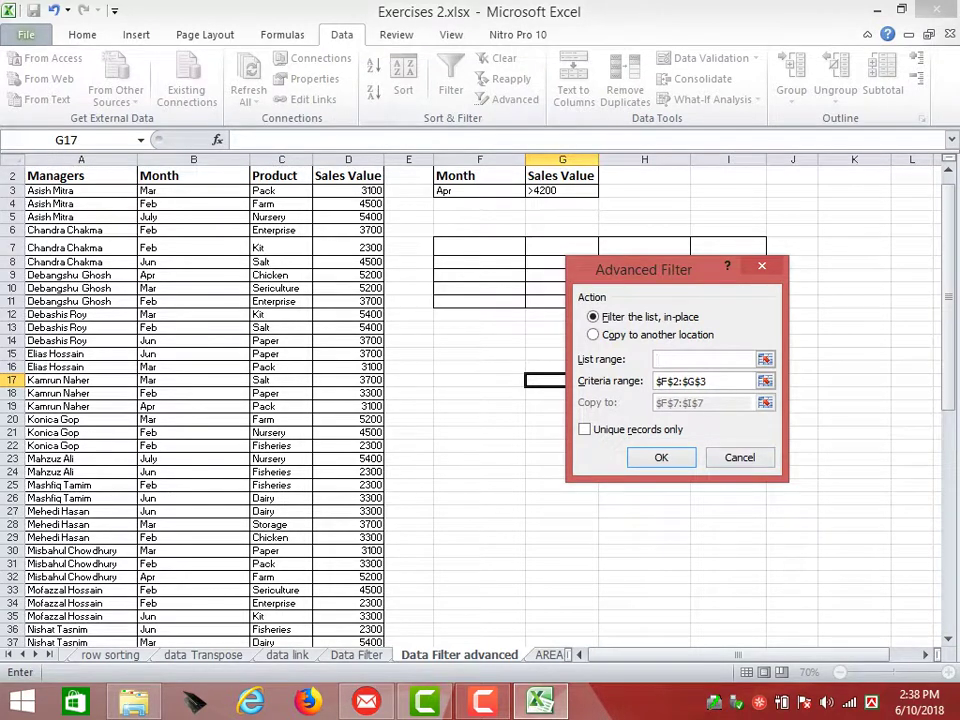
pyautogui.press('Tab')
pyautogui.press('BackSpace')
pyautogui.click(854, 380)
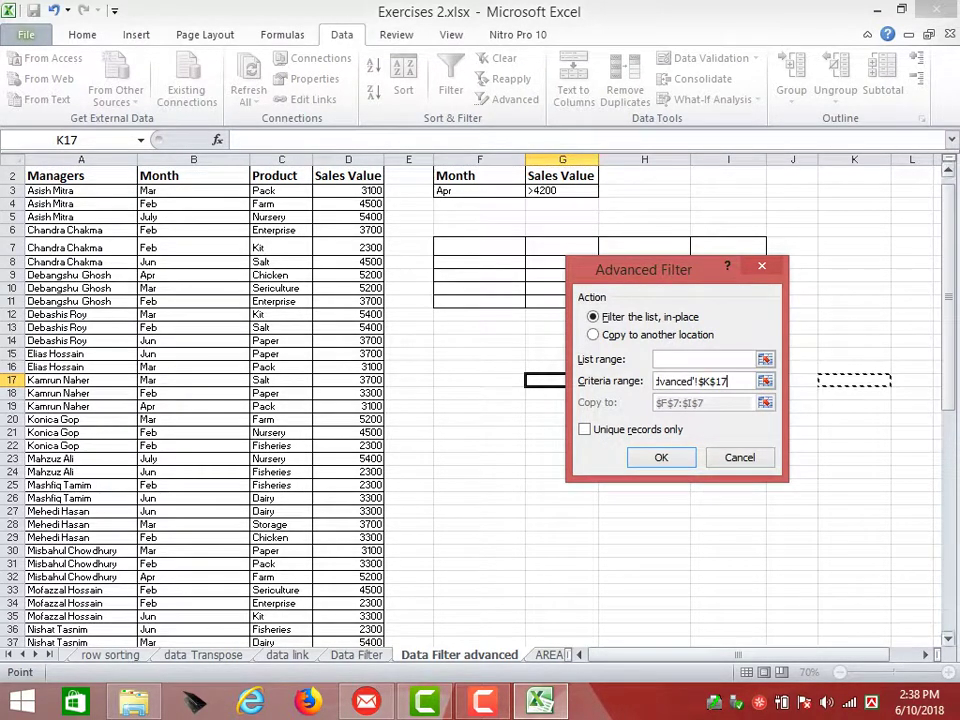
pyautogui.hotkey('shift', 'Home')
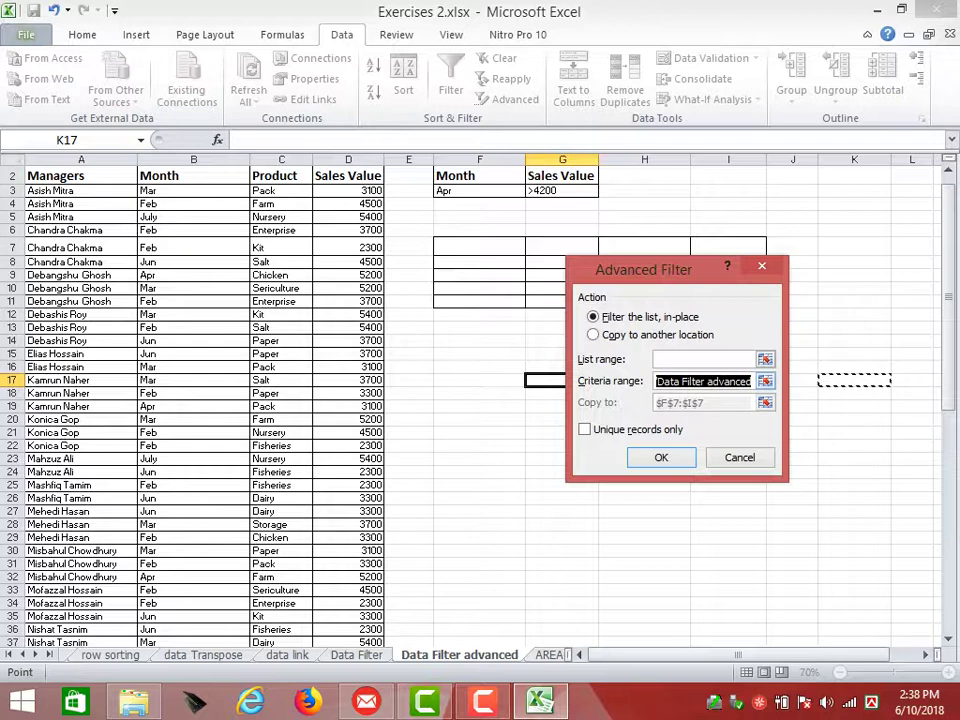
pyautogui.press('BackSpace')
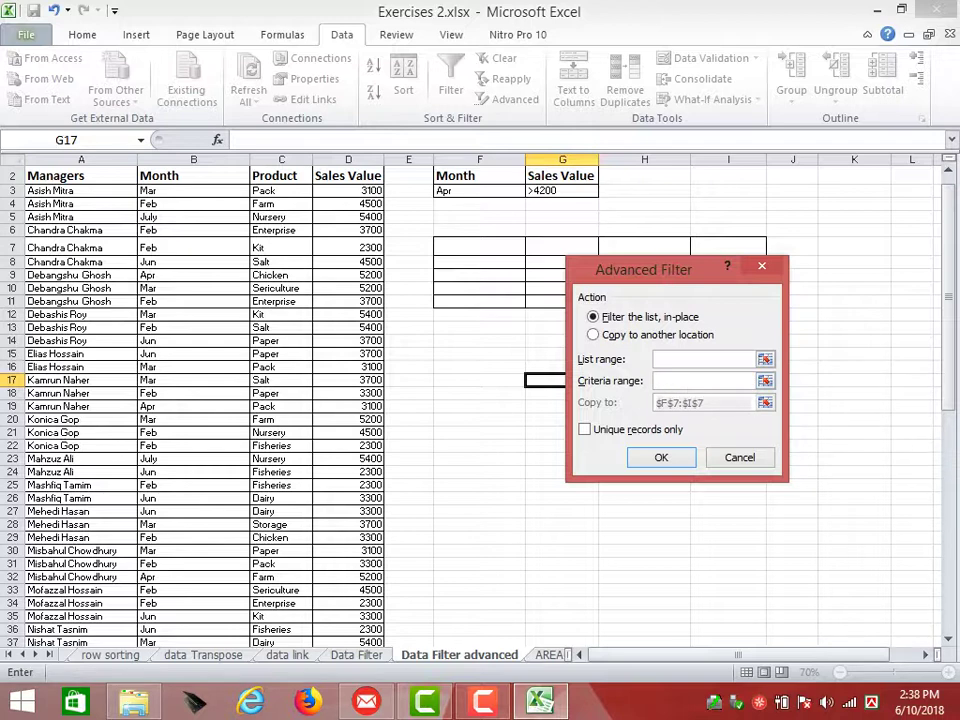
pyautogui.moveTo(60, 176); pyautogui.dragTo(352, 178)
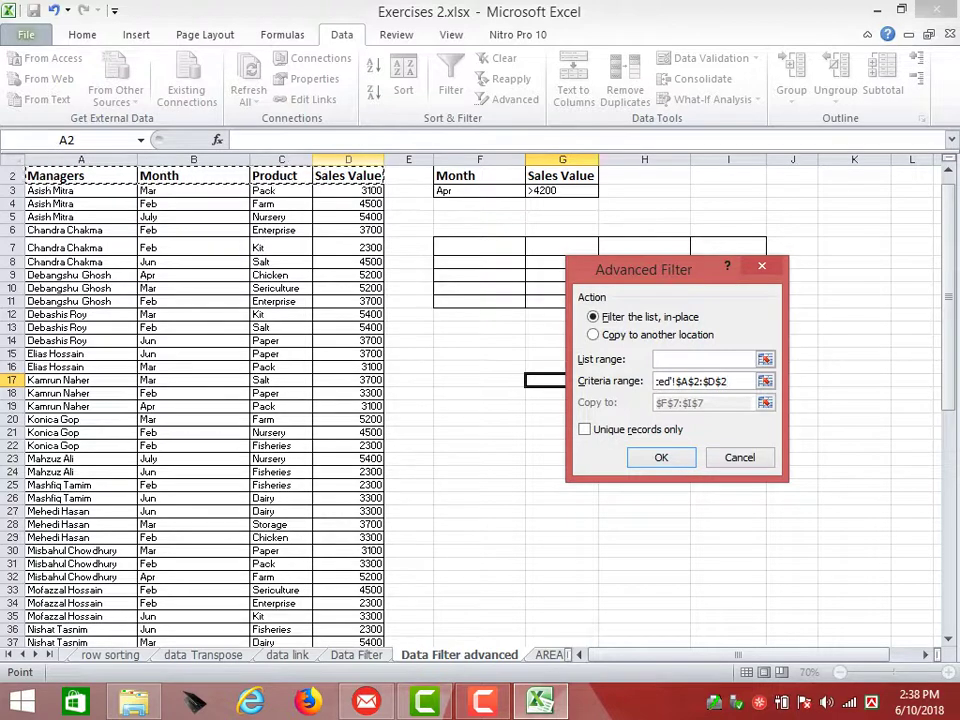
pyautogui.hotkey('ctrl', 'shift', 'Down')
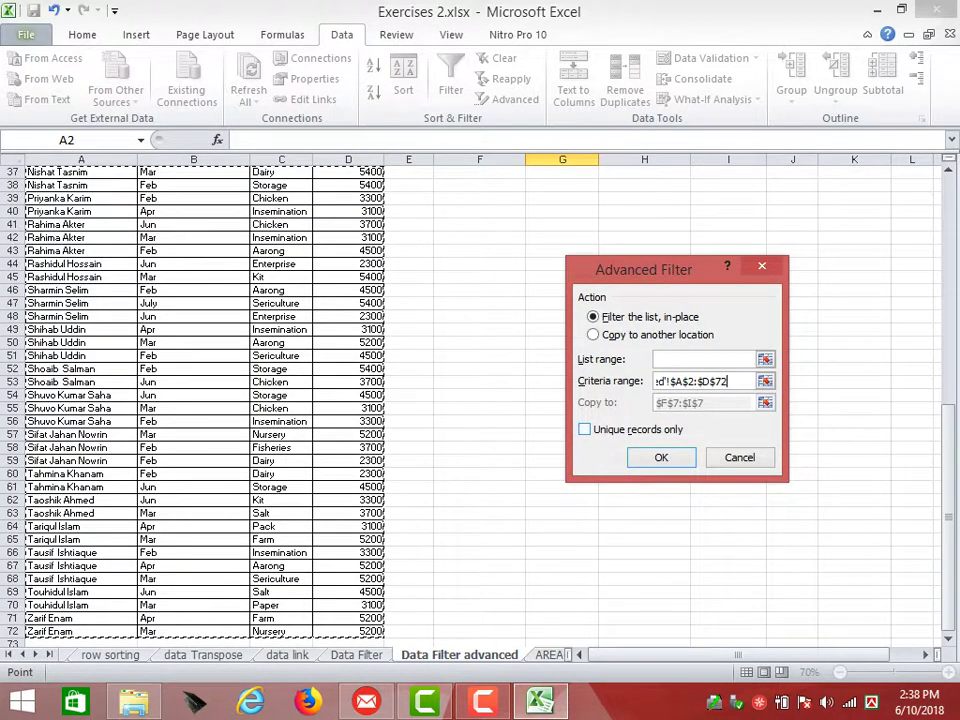
pyautogui.press('Tab')
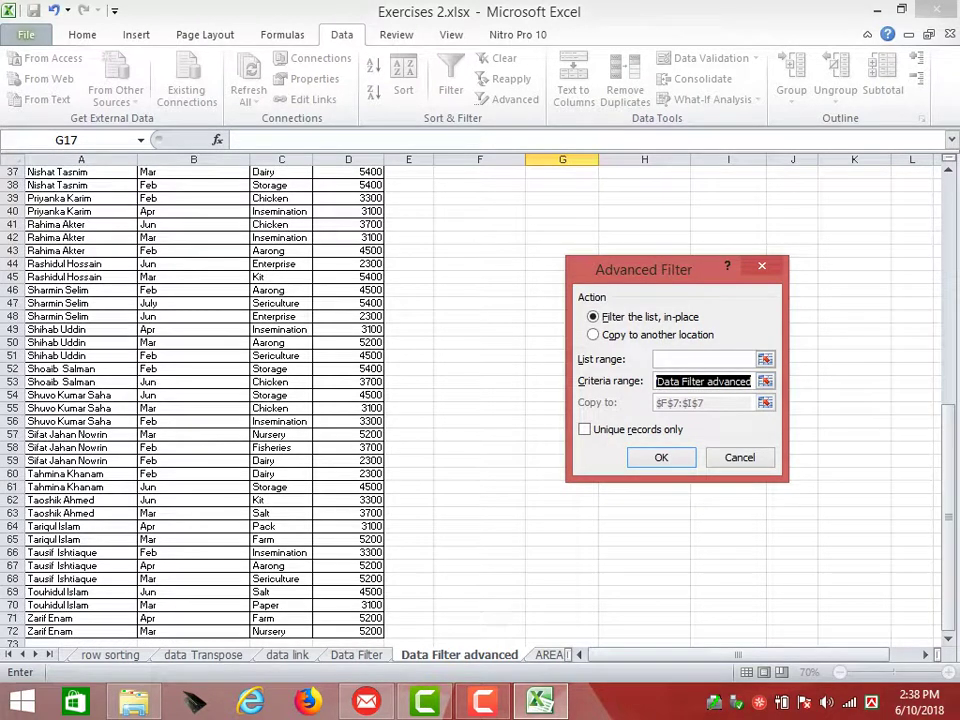
pyautogui.press('BackSpace')
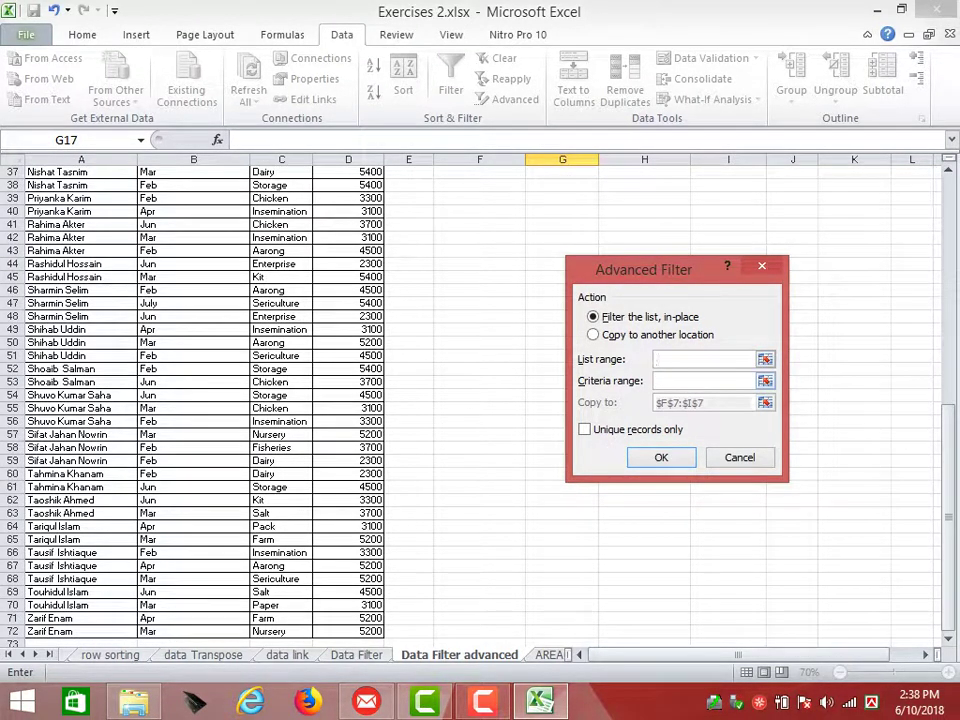
# Set the list range to A2:D72
pyautogui.scroll(12, 200, 400)
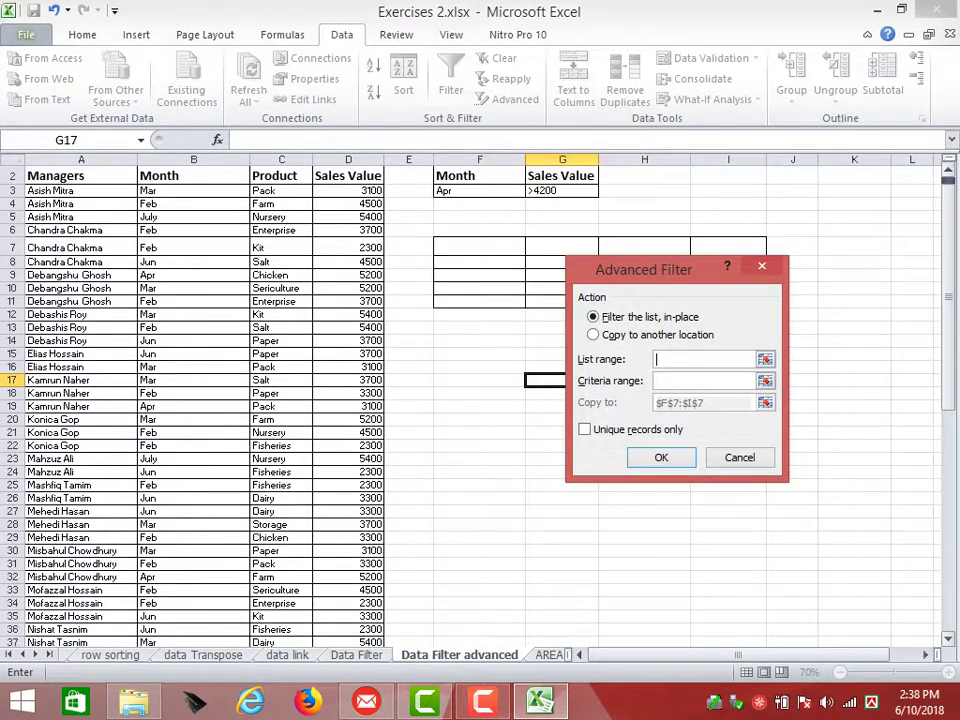
pyautogui.moveTo(60, 175); pyautogui.dragTo(350, 175)
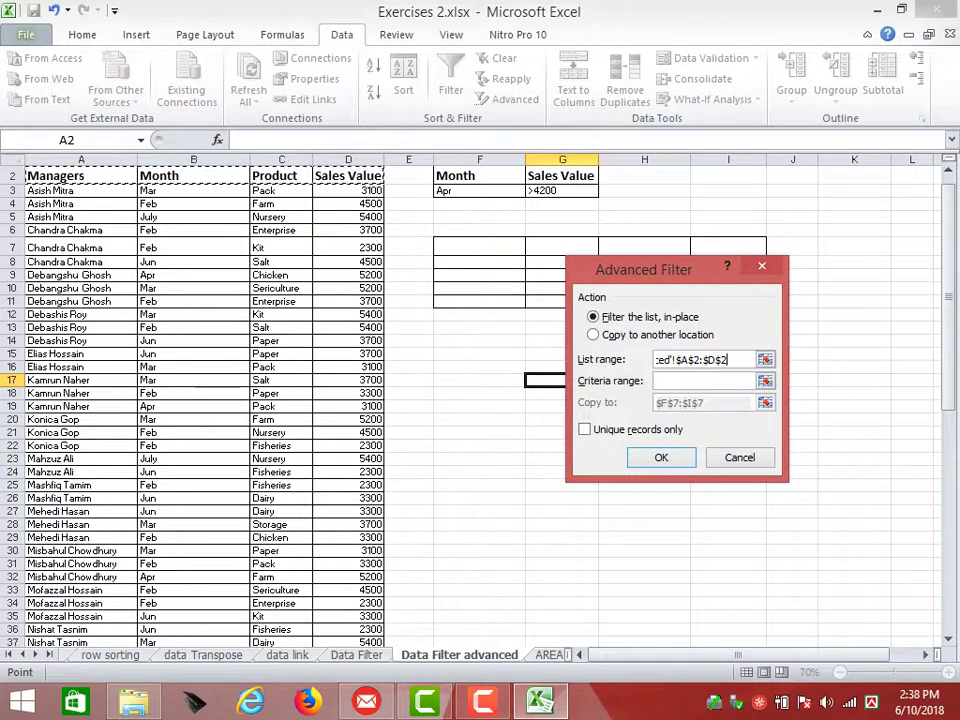
pyautogui.hotkey('ctrl', 'shift', 'Down')
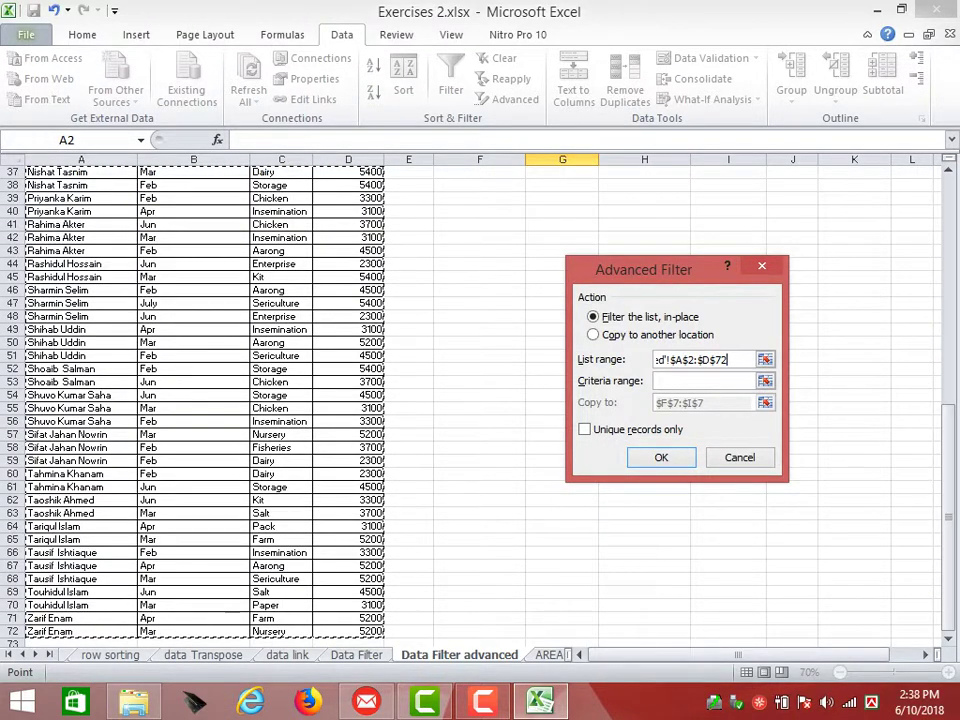
pyautogui.press('Tab')
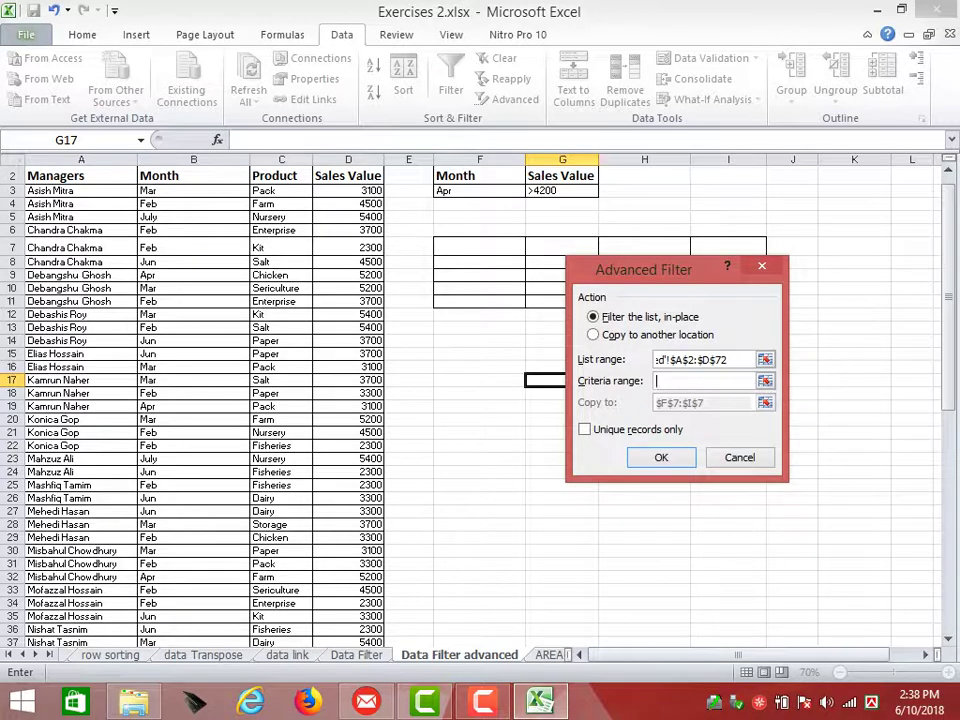
pyautogui.moveTo(948, 226); pyautogui.dragTo(948, 213)
# Run the Advanced Filter with criteria F2:G3, copy results to F7, and select the F7:I12 output
pyautogui.moveTo(455, 189); pyautogui.dragTo(598, 207)
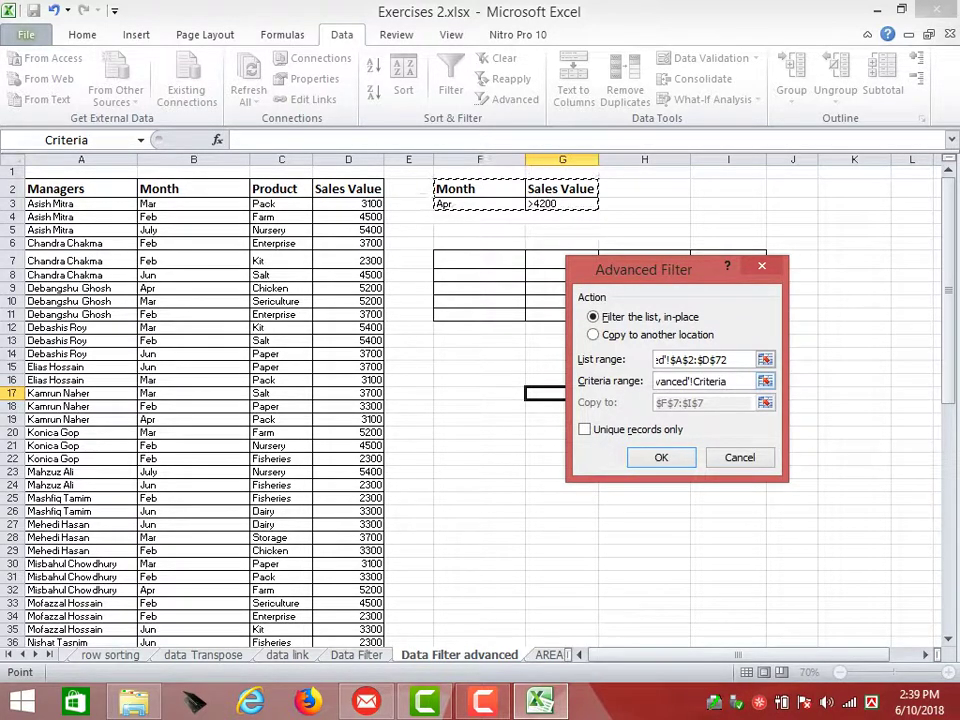
pyautogui.hotkey('alt', 'o')
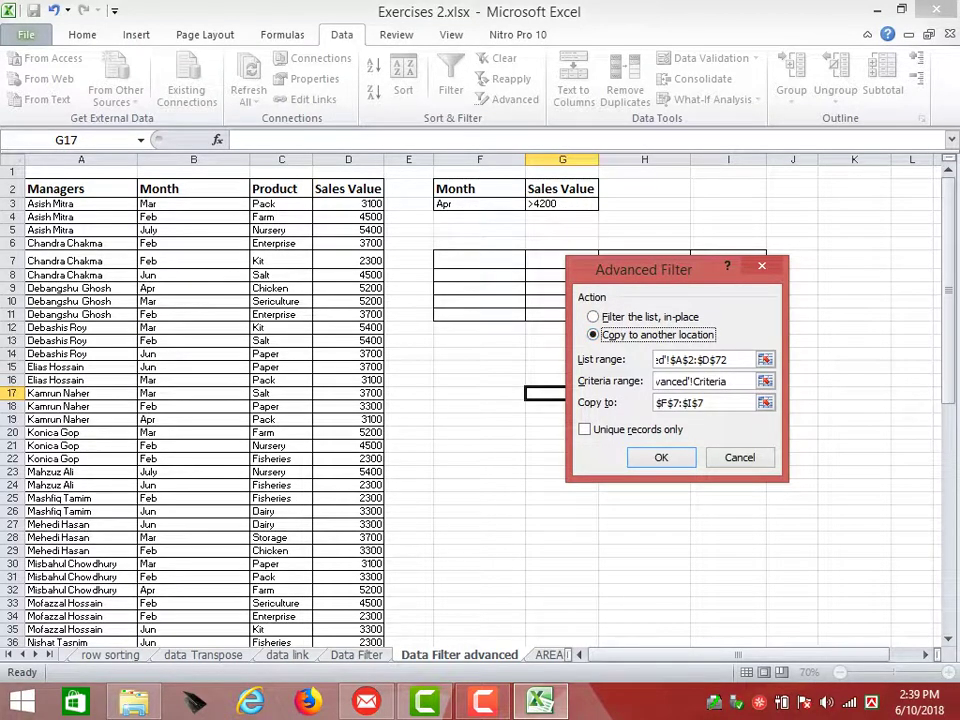
pyautogui.hotkey('alt', 't')
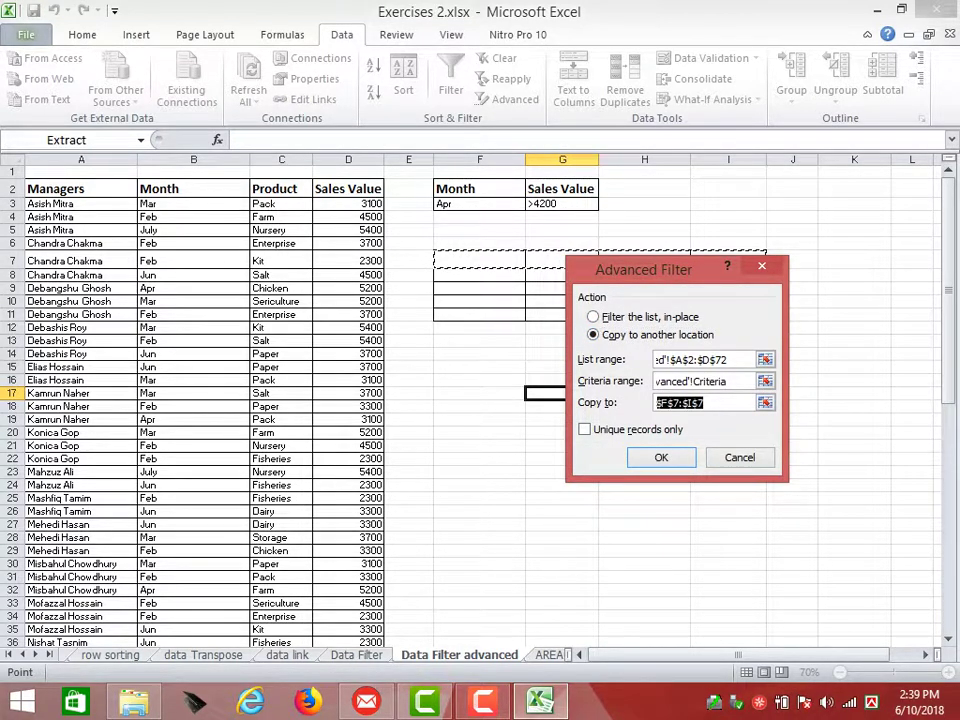
pyautogui.press('Delete')
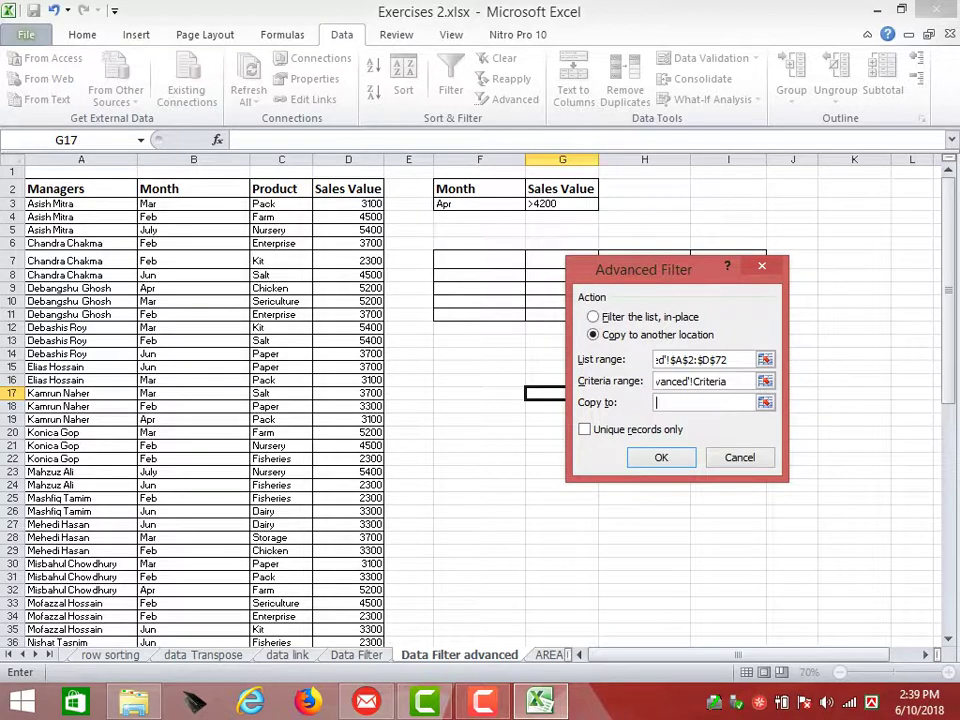
pyautogui.click(479, 260)
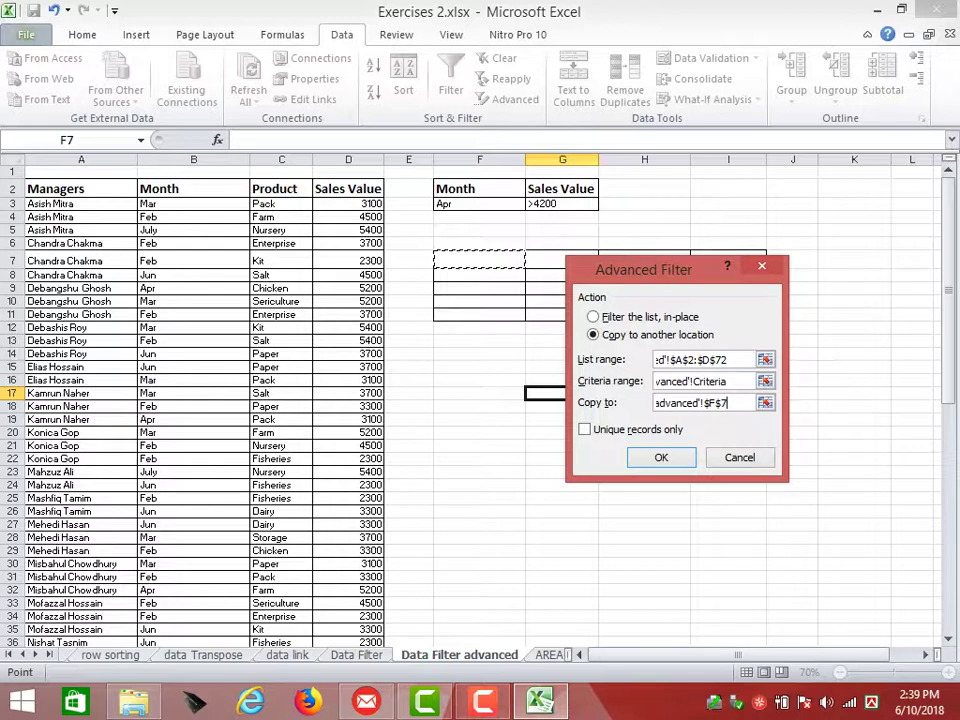
pyautogui.press('Return')
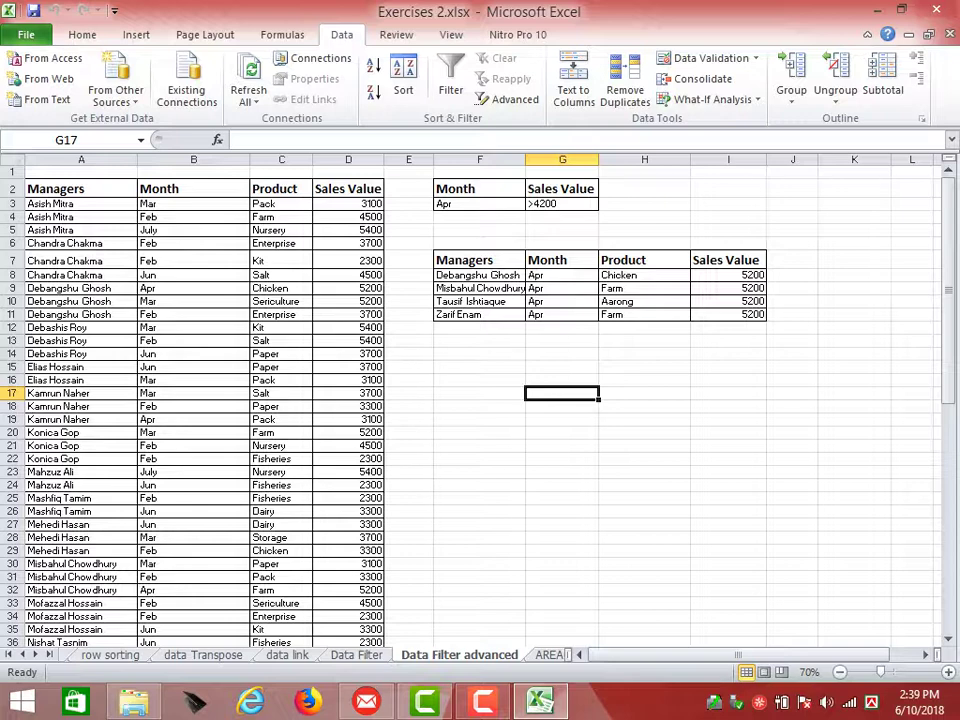
pyautogui.moveTo(464, 260); pyautogui.dragTo(728, 327)
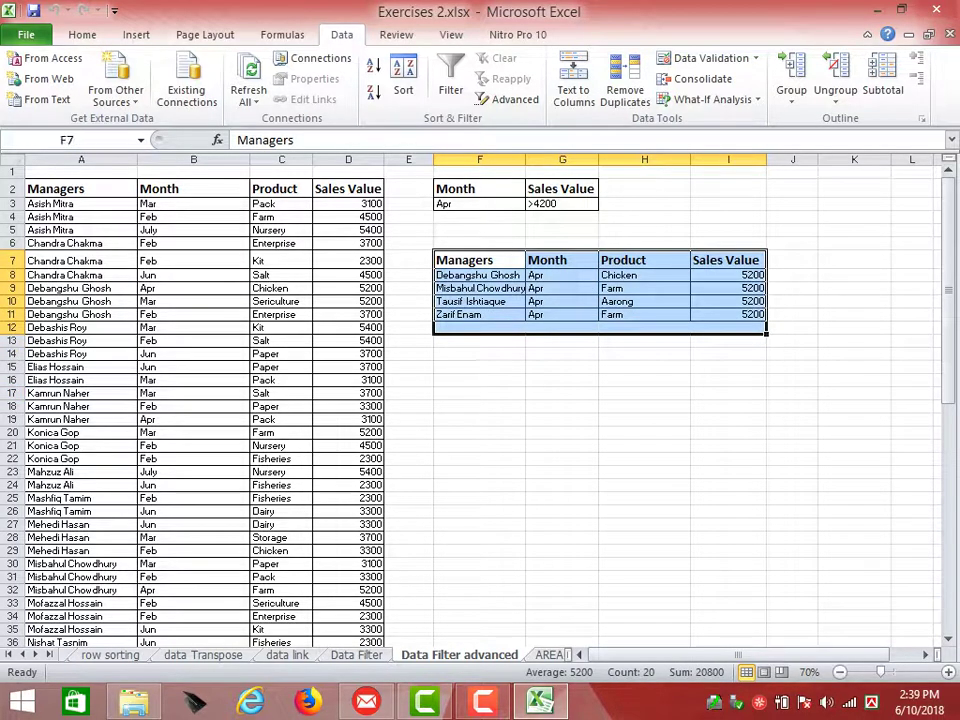
# Delete the copied April records in F7:I12 and set No Border on that block
pyautogui.press('Delete')
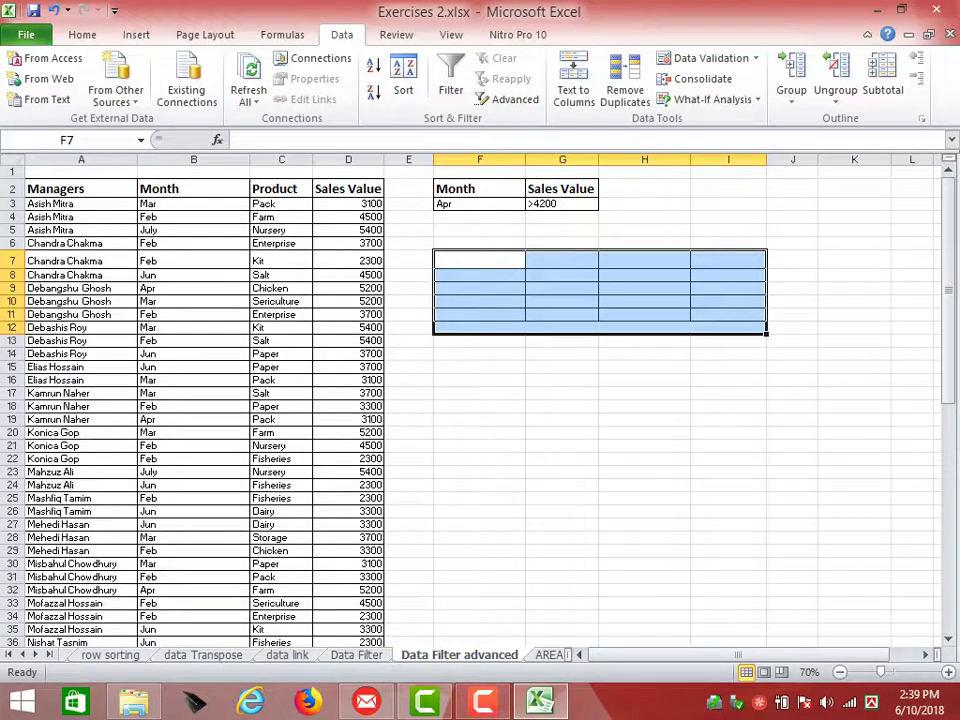
pyautogui.rightClick(543, 289)
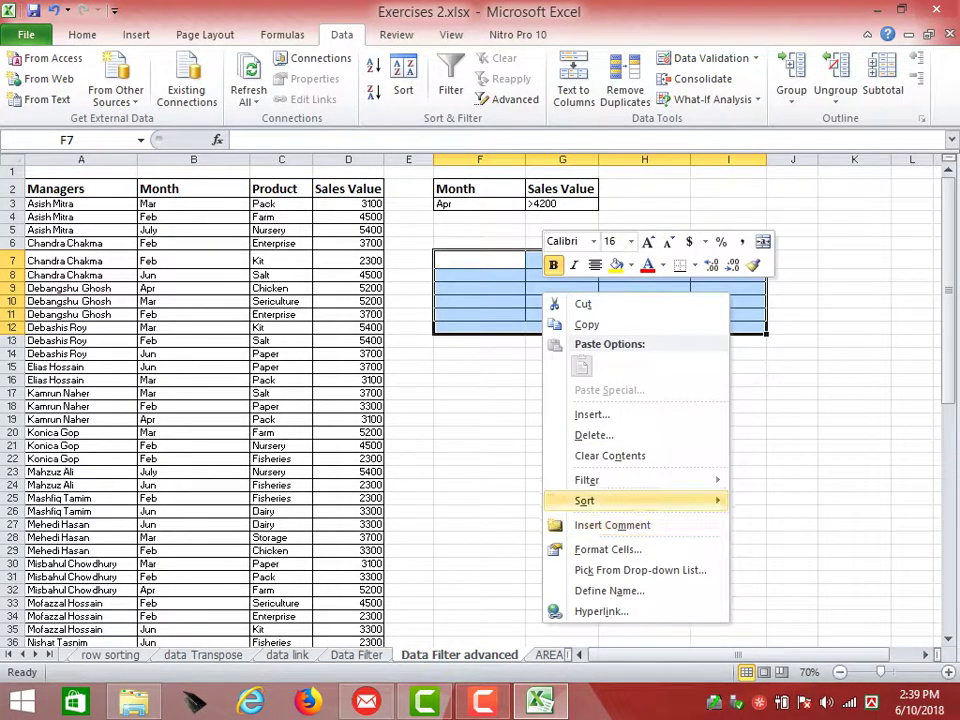
pyautogui.moveTo(600, 480)
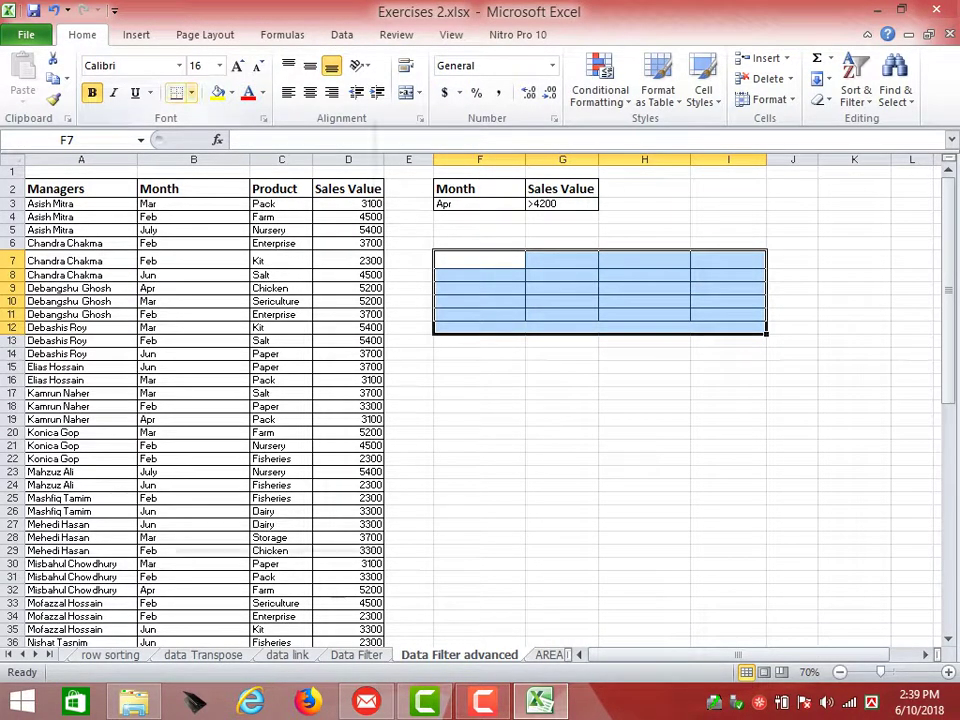
pyautogui.click(191, 92)
pyautogui.click(222, 221)
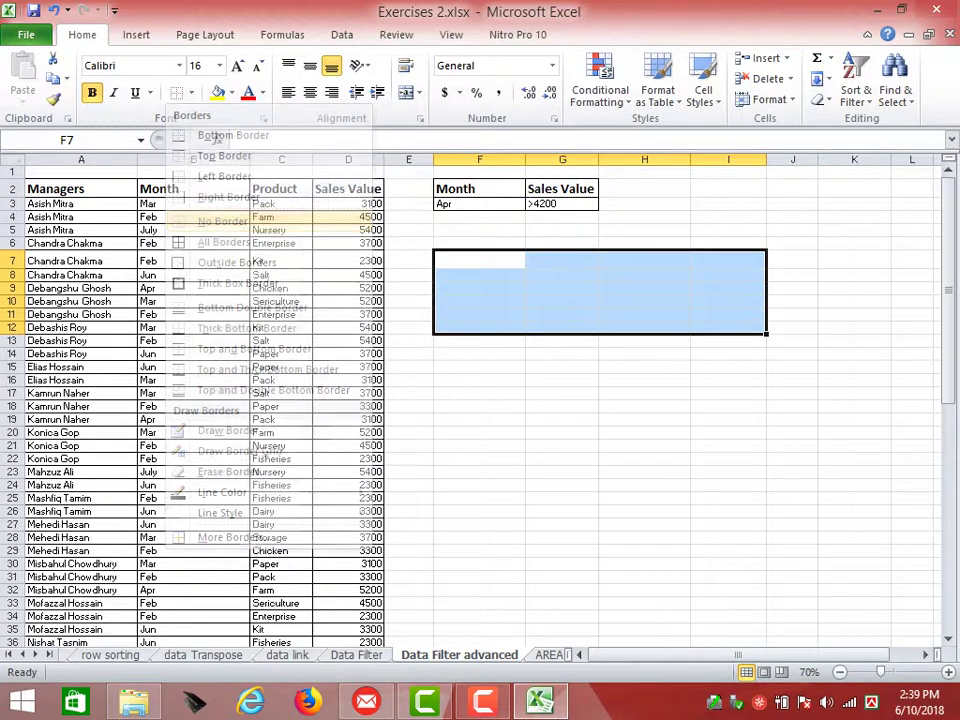
pyautogui.click(562, 393)
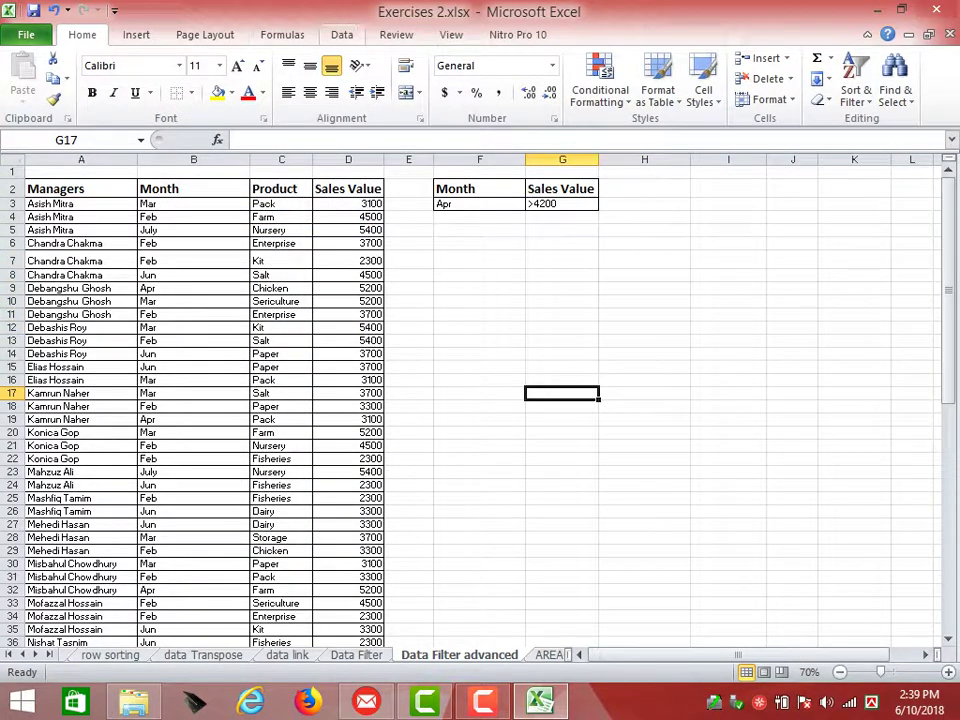
pyautogui.click(341, 34)
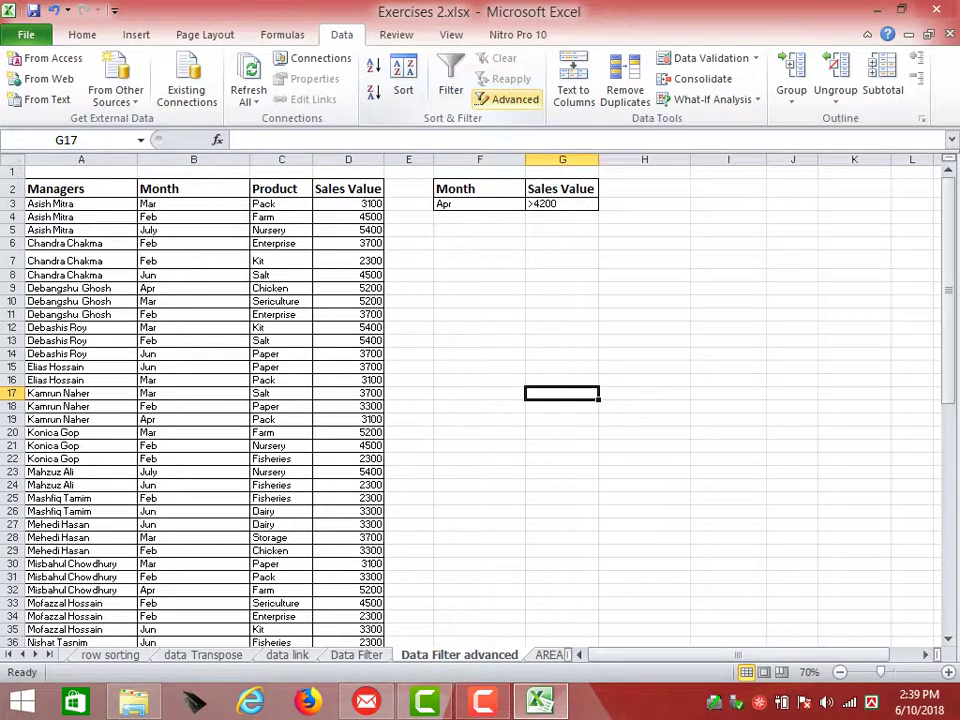
# Reopen Advanced Filter, clear the old references, and set the list range to A2:D72
pyautogui.click(510, 99)
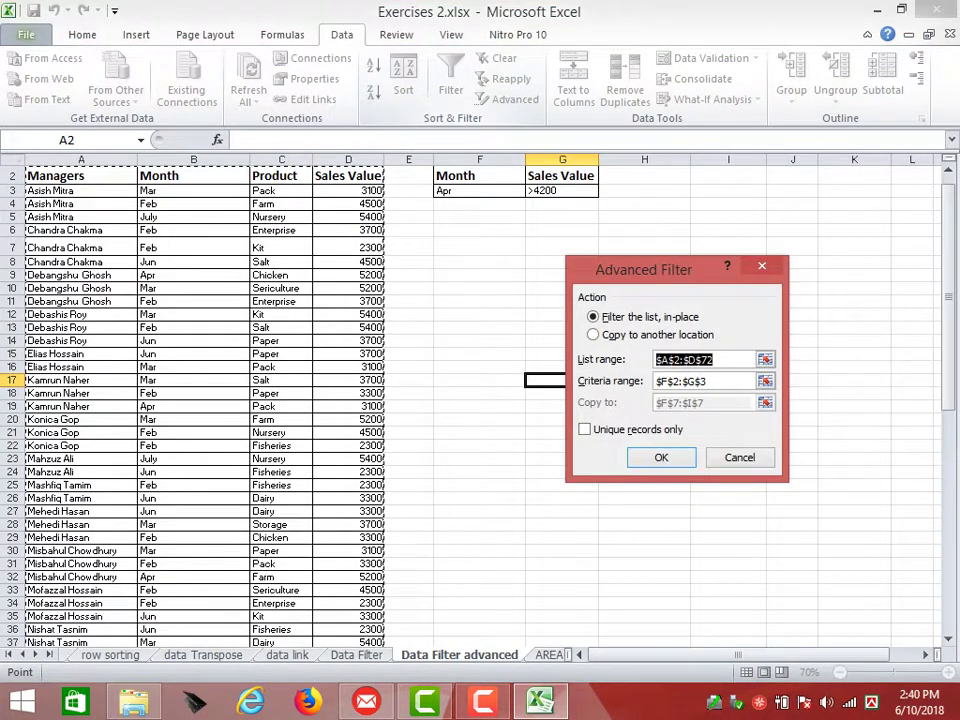
pyautogui.press('Delete')
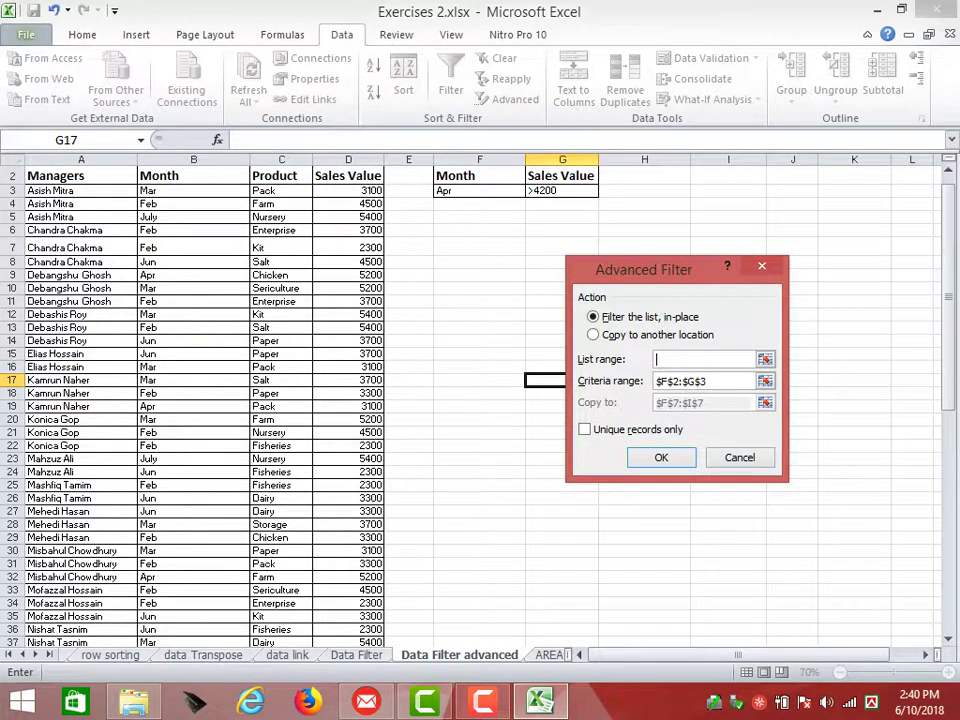
pyautogui.press('Tab')
pyautogui.press('Delete')
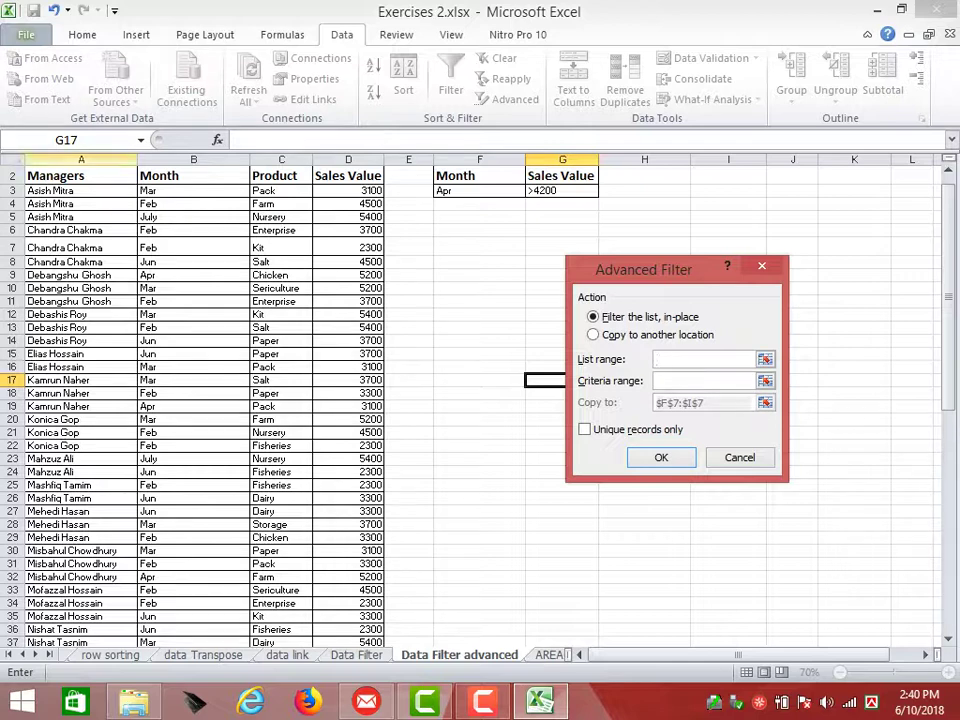
pyautogui.moveTo(60, 176)
pyautogui.mouseDown()
pyautogui.moveTo(378, 194)
pyautogui.moveTo(378, 180)
pyautogui.mouseUp()
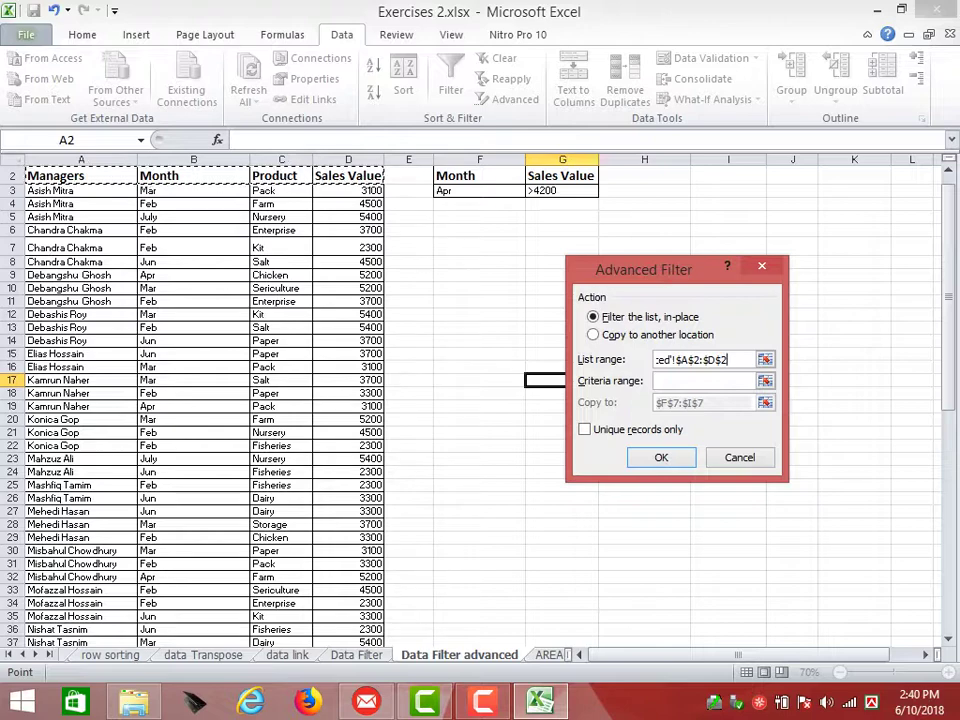
pyautogui.hotkey('ctrl', 'shift', 'Down')
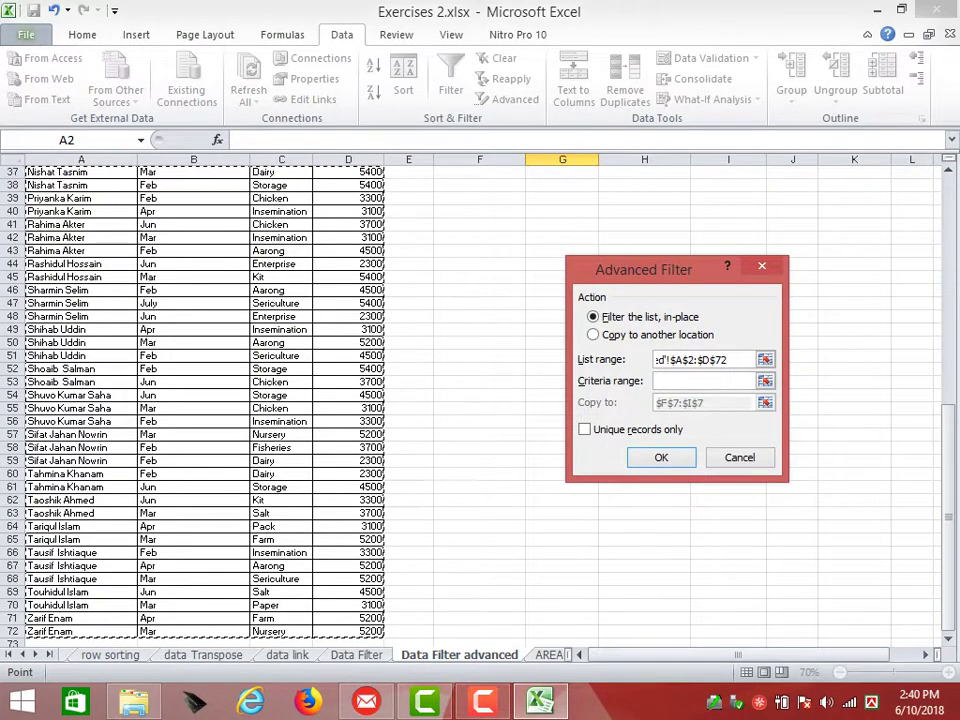
pyautogui.click(690, 380)
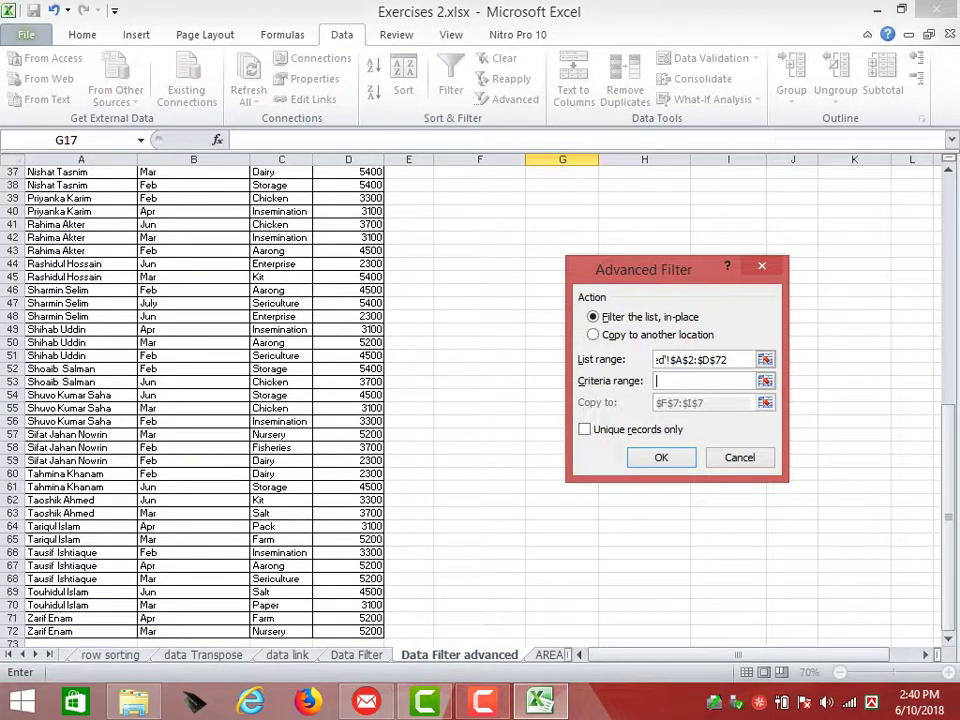
pyautogui.moveTo(948, 465); pyautogui.dragTo(948, 230)
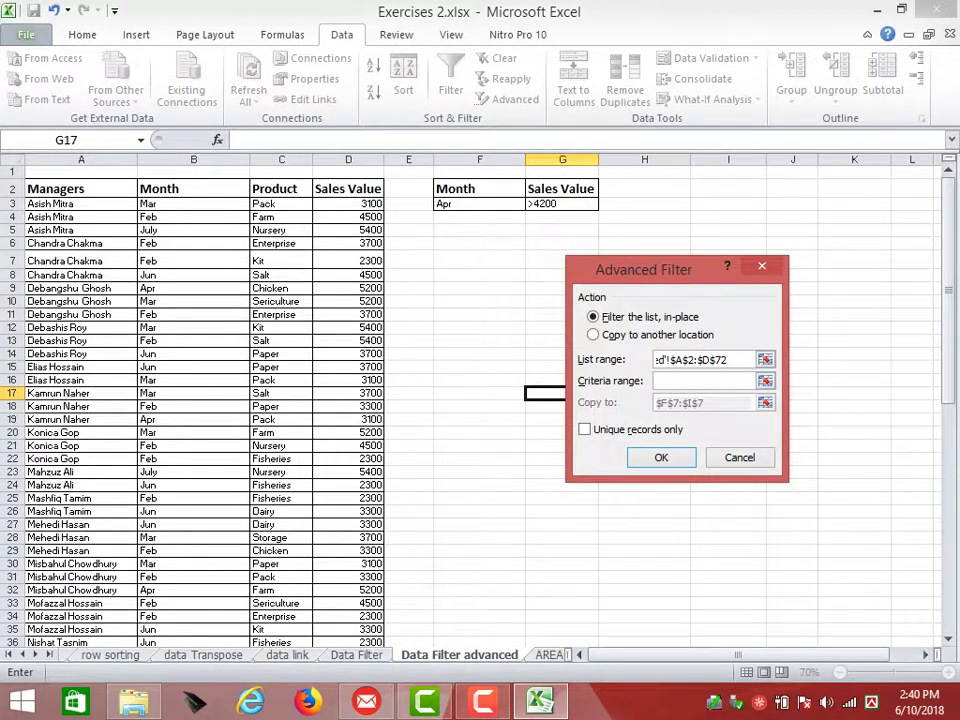
# Use F2:G3 as criteria and copy the matching records to F8
pyautogui.moveTo(460, 189); pyautogui.dragTo(580, 205)
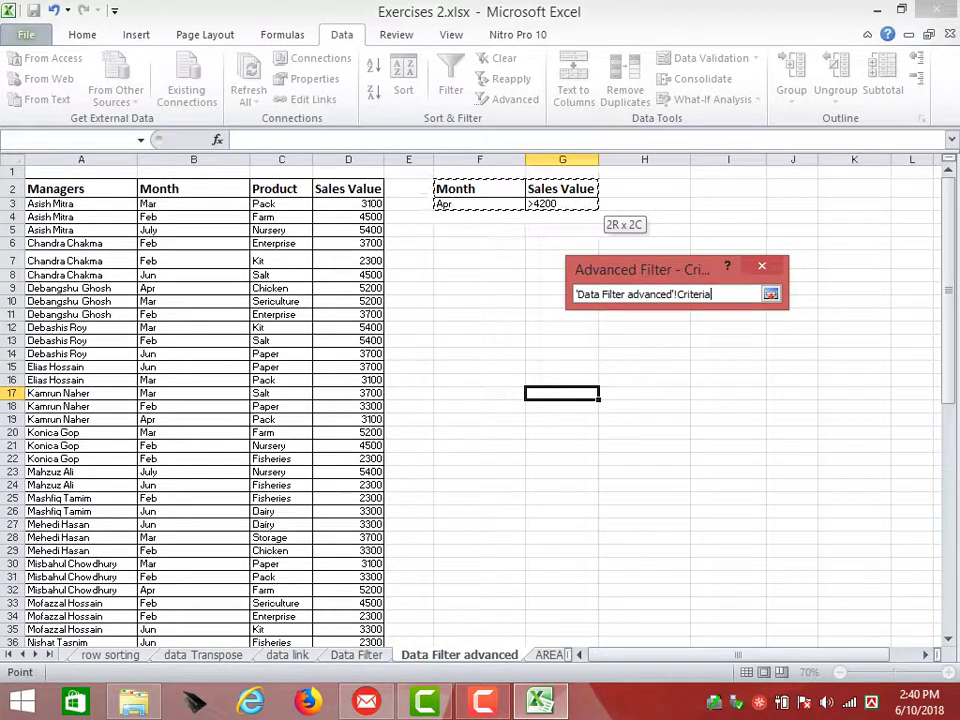
pyautogui.moveTo(580, 205); pyautogui.dragTo(580, 205)
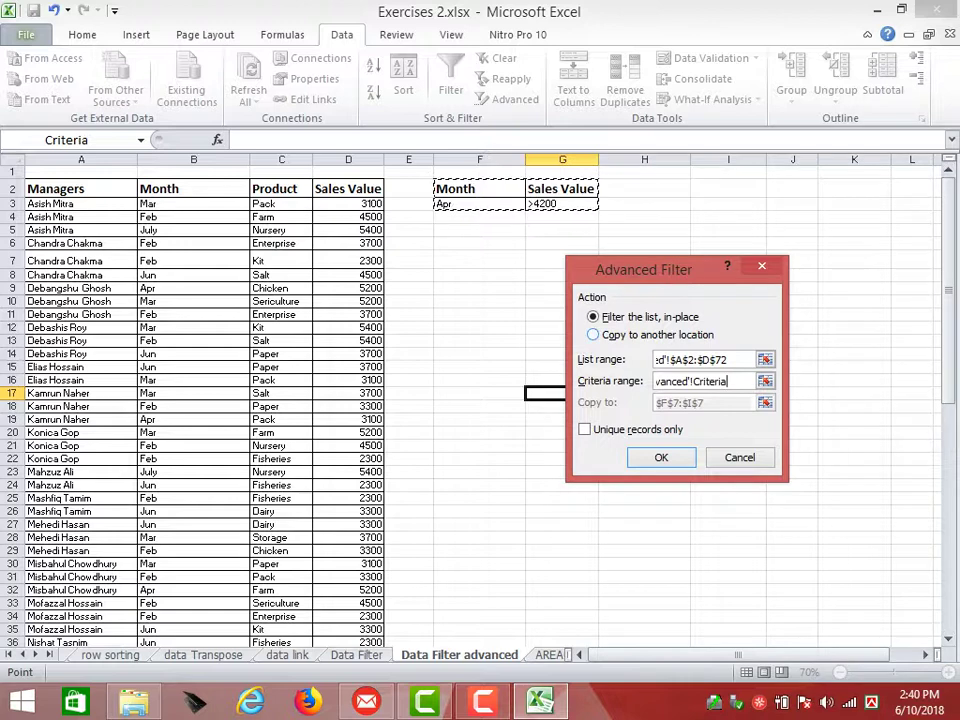
pyautogui.hotkey('alt', 'o')
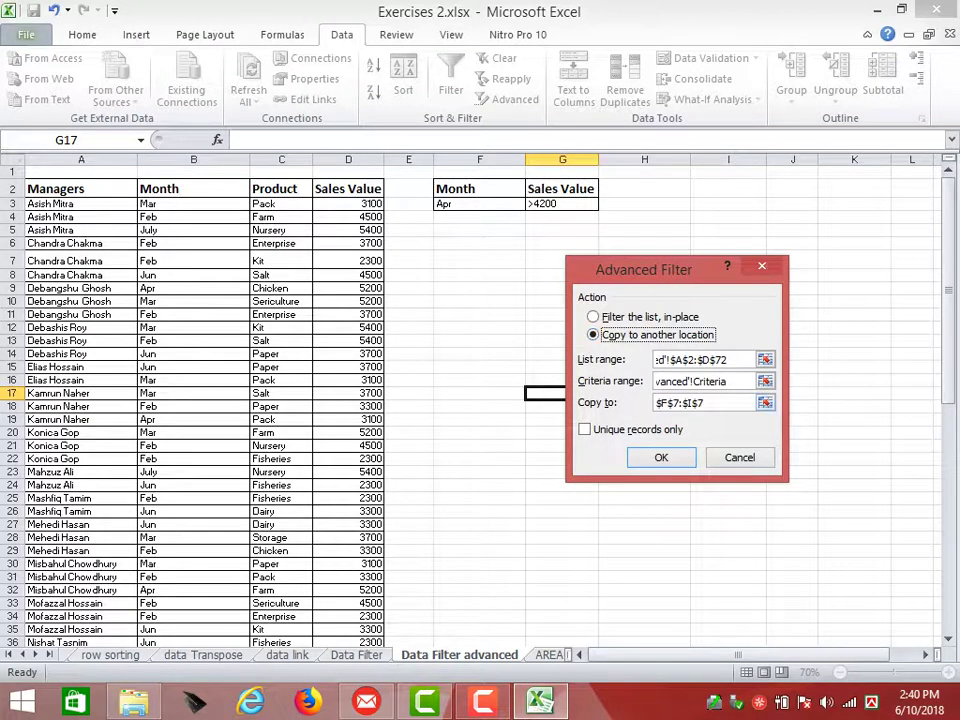
pyautogui.hotkey('alt', 't')
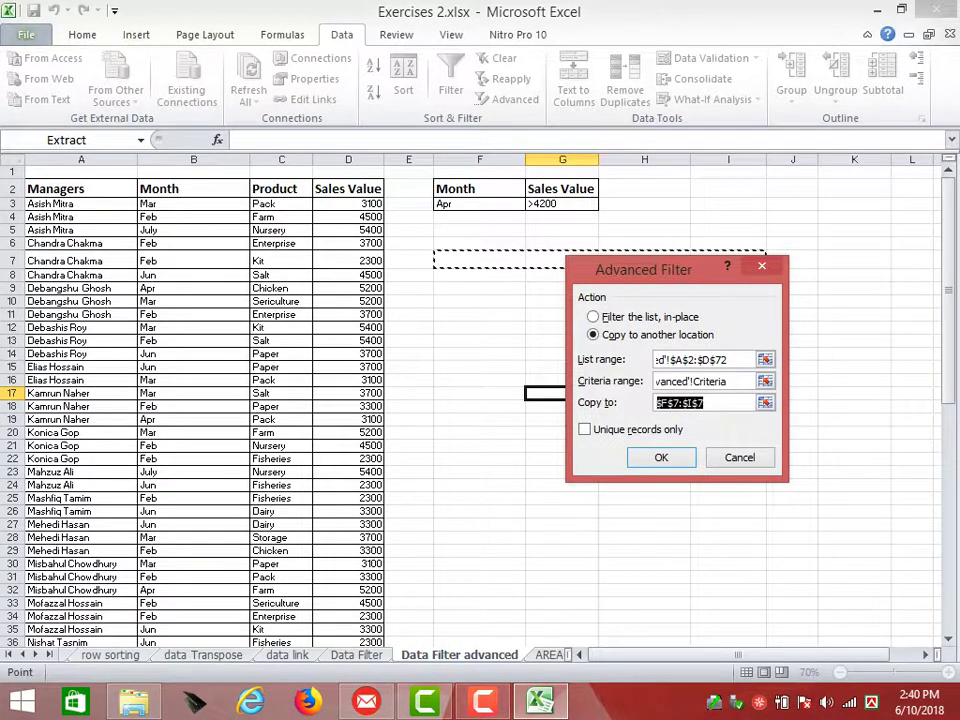
pyautogui.press('BackSpace')
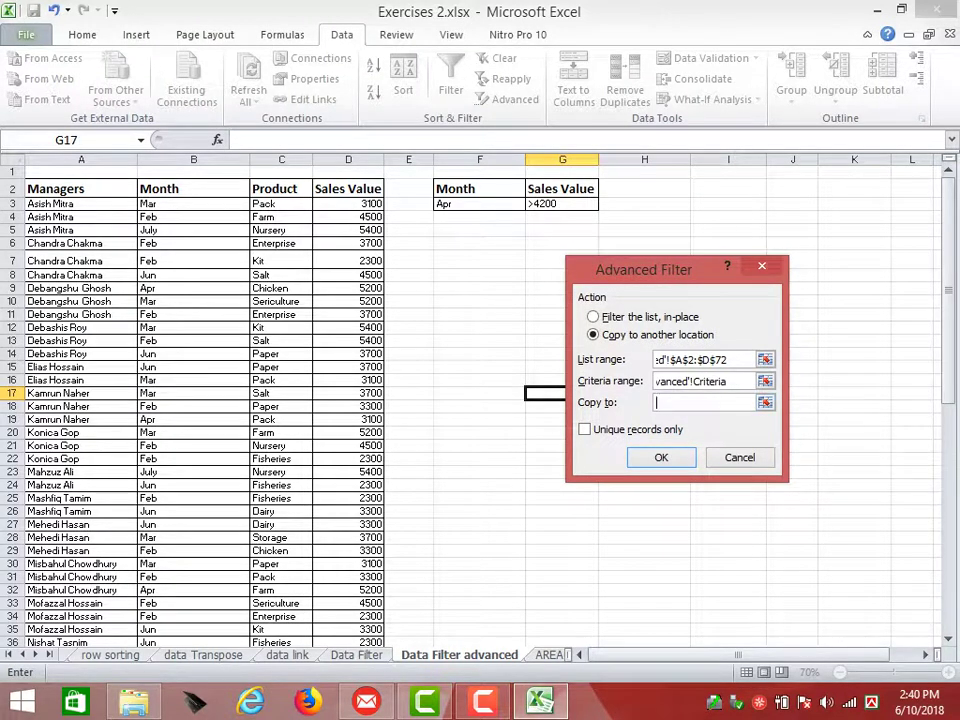
pyautogui.click(479, 274)
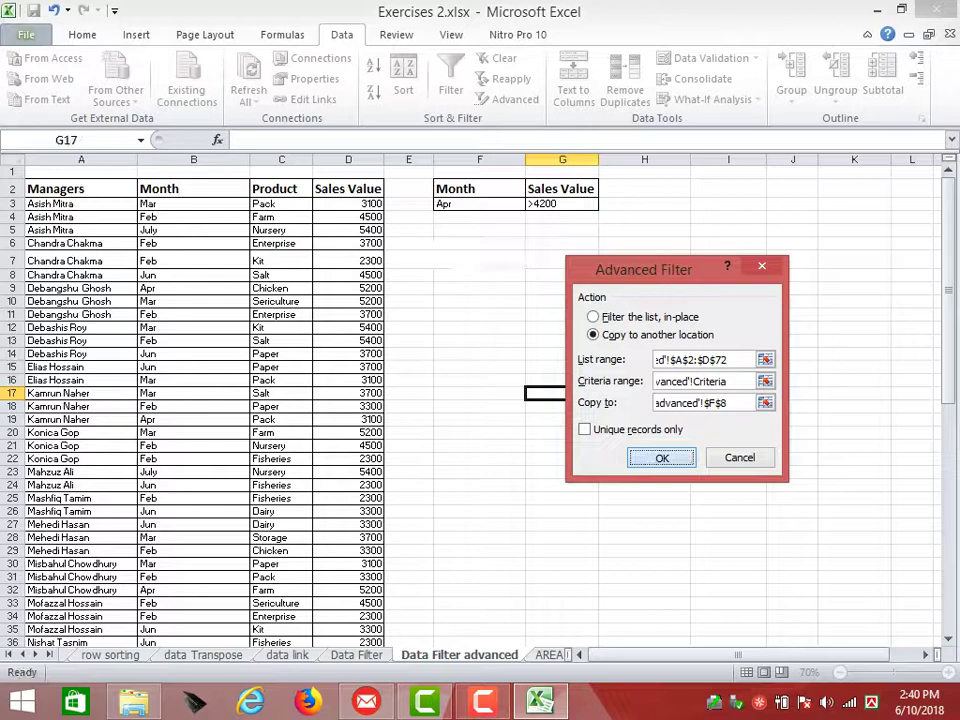
pyautogui.press('Return')
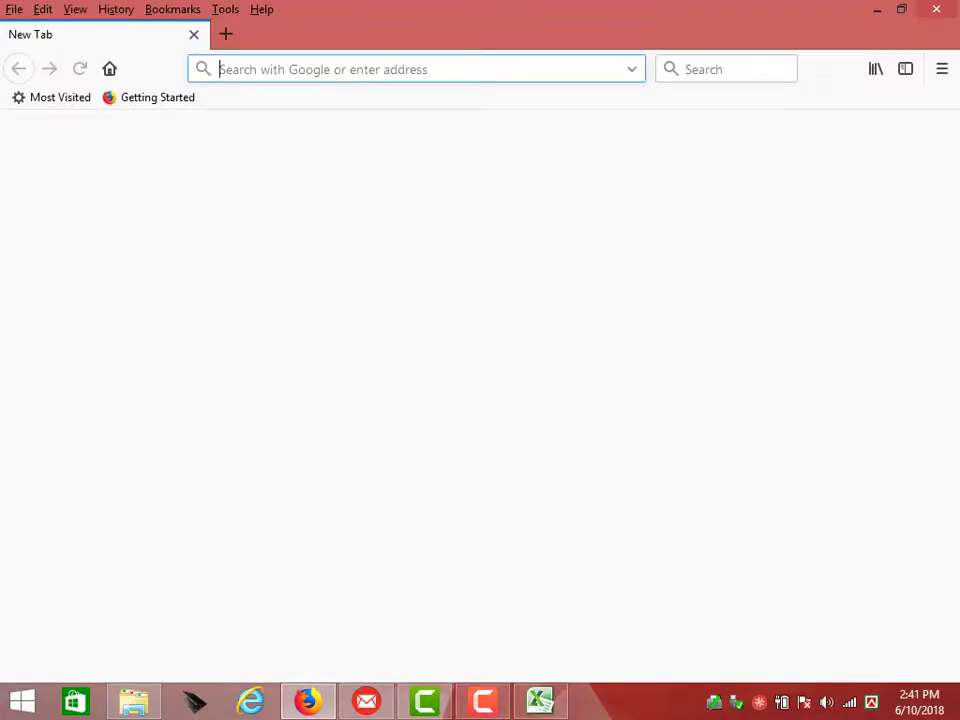
# Open webmail.brac.net and sign in with the account's user name and password
pyautogui.press('Return')
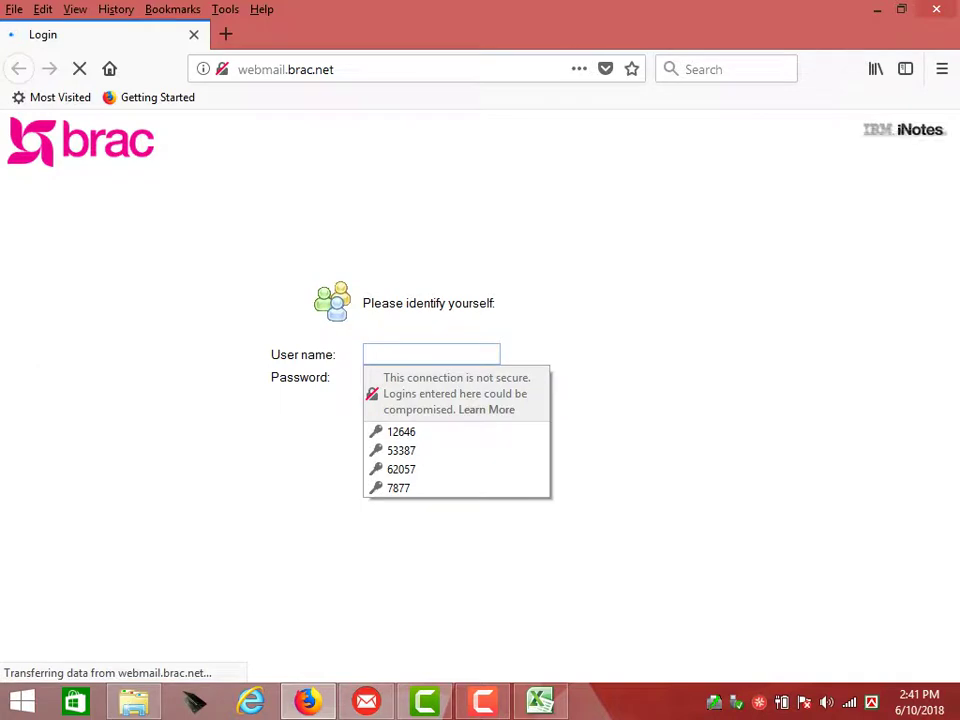
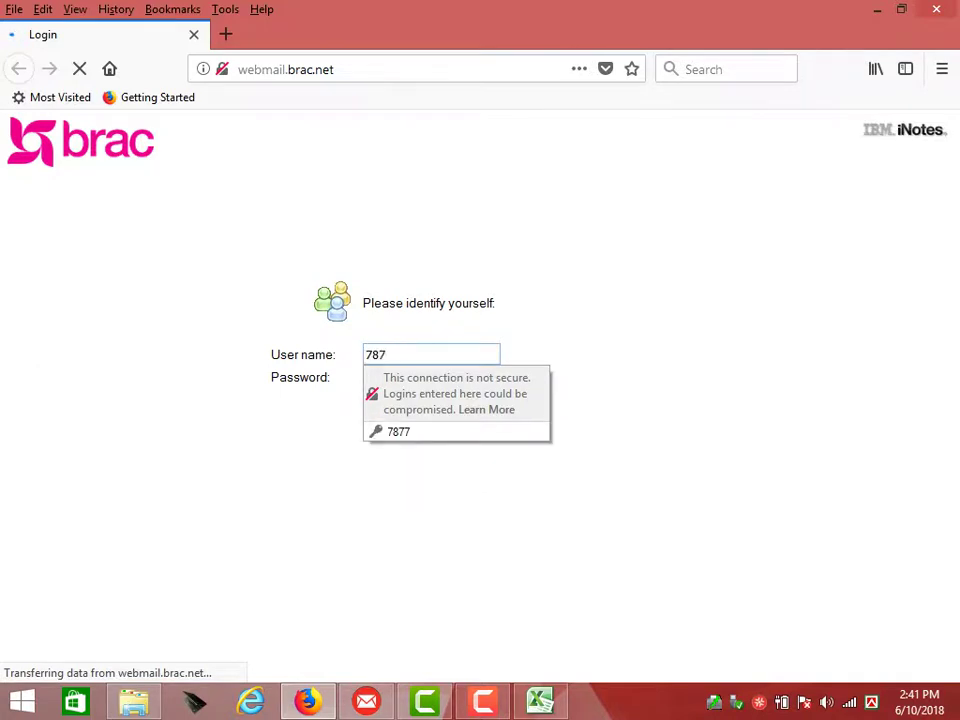
pyautogui.click(431, 377)
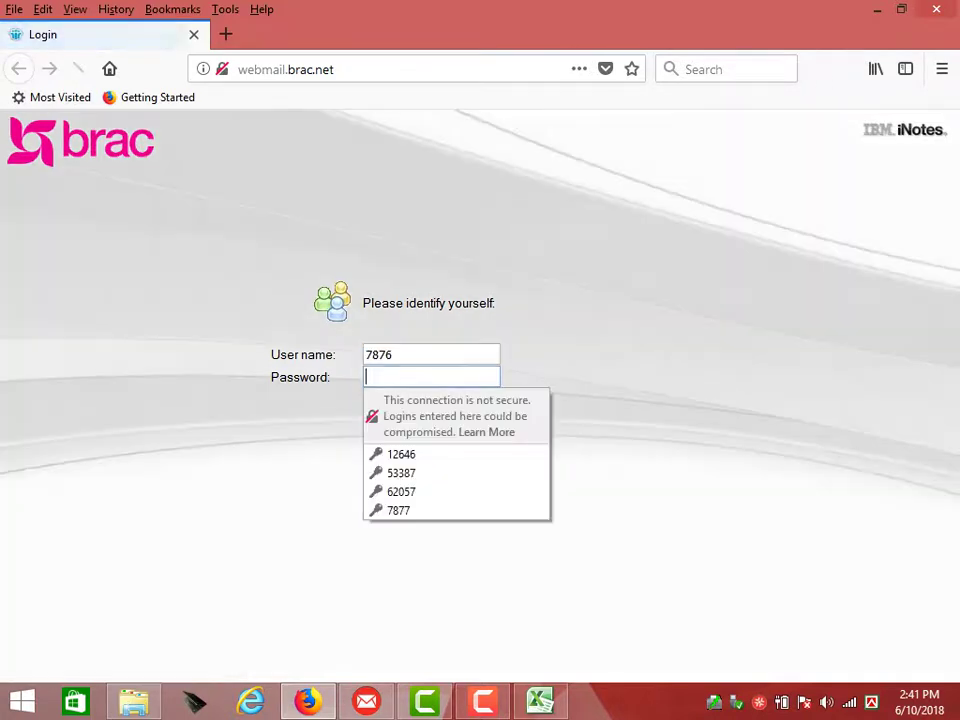
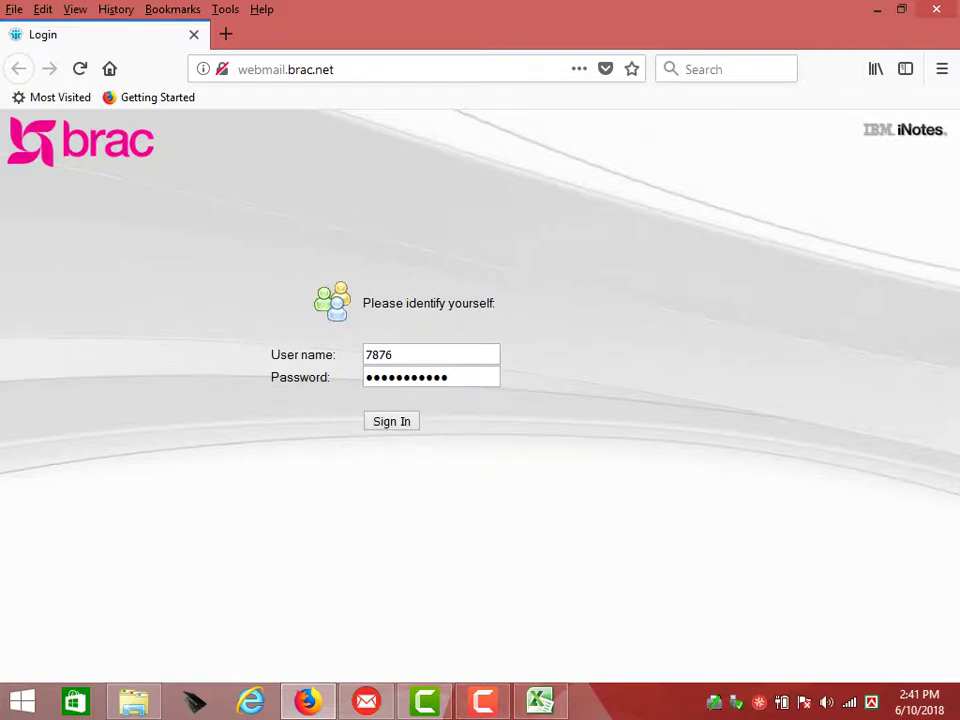
pyautogui.press('Return')
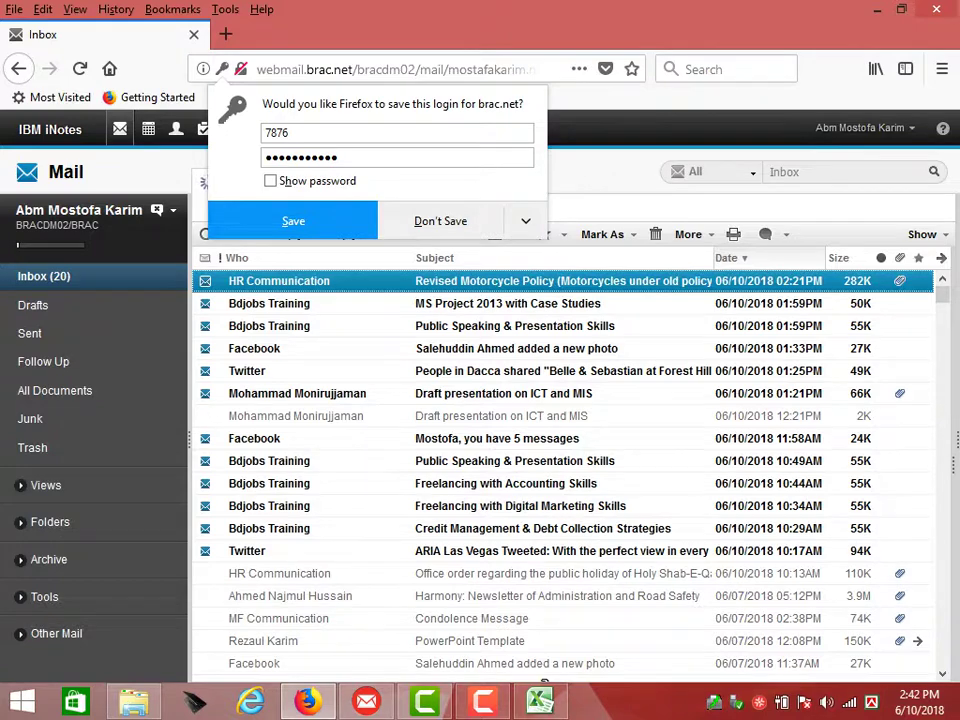
# Open the 'Draft presentation on ICT and MIS' email and dismiss its attachment save prompt
pyautogui.doubleClick(503, 393)
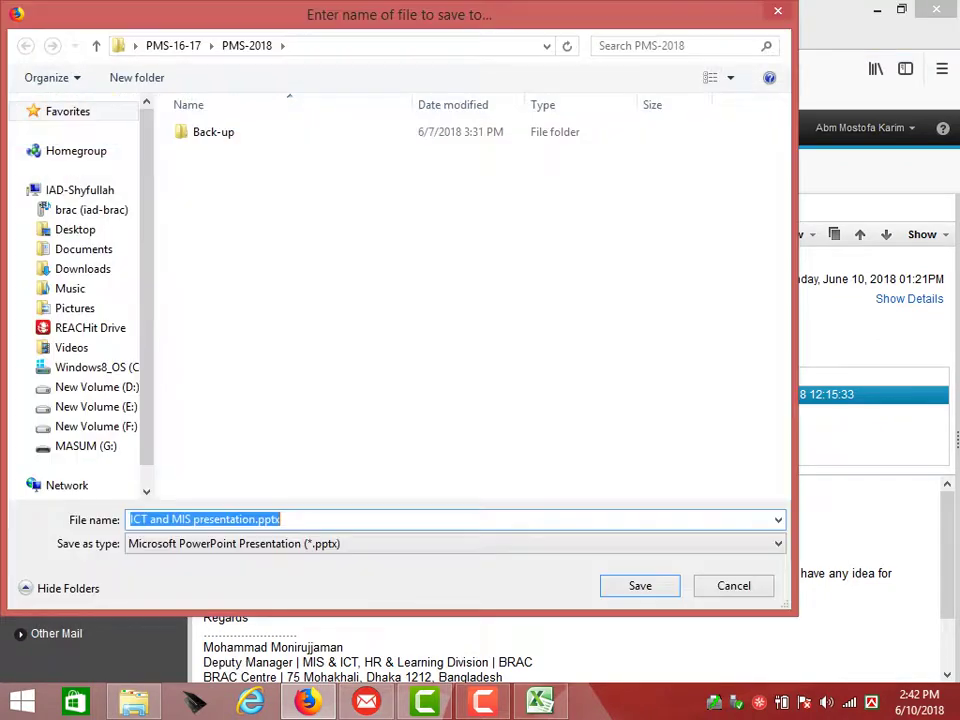
pyautogui.press('Return')
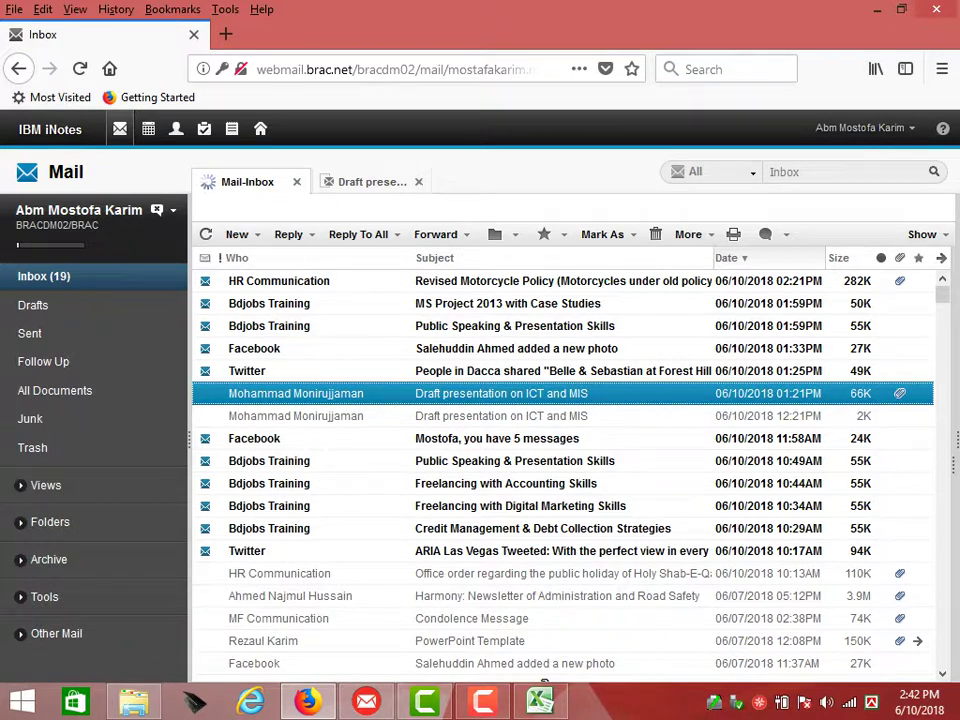
pyautogui.click(860, 128)
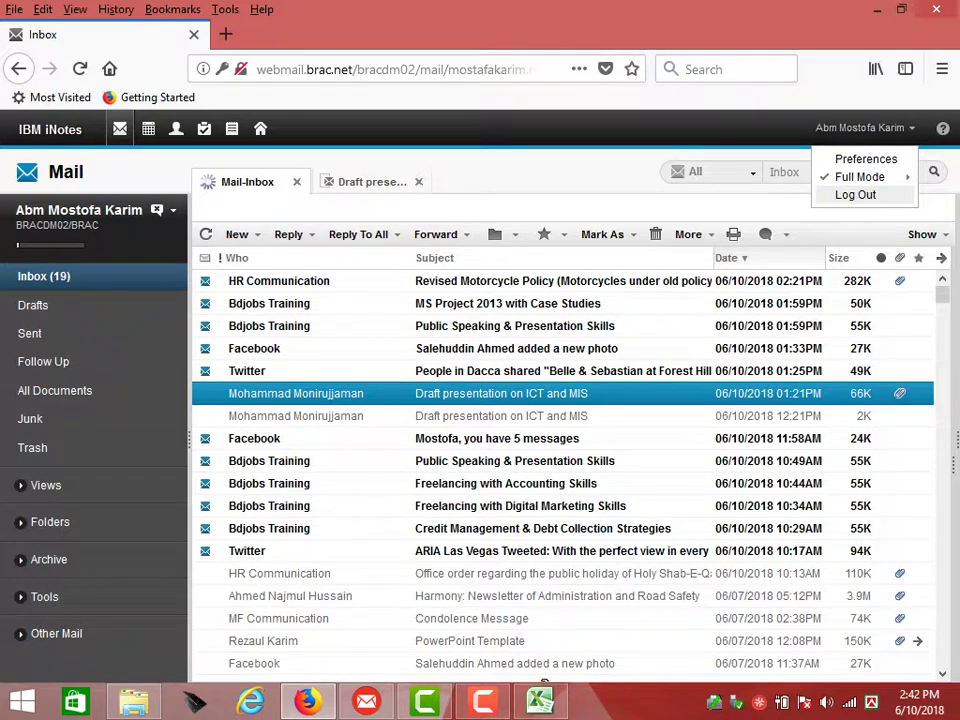
# Delete the four emails from MS Project 2013 down through Twitter
pyautogui.click(508, 303)
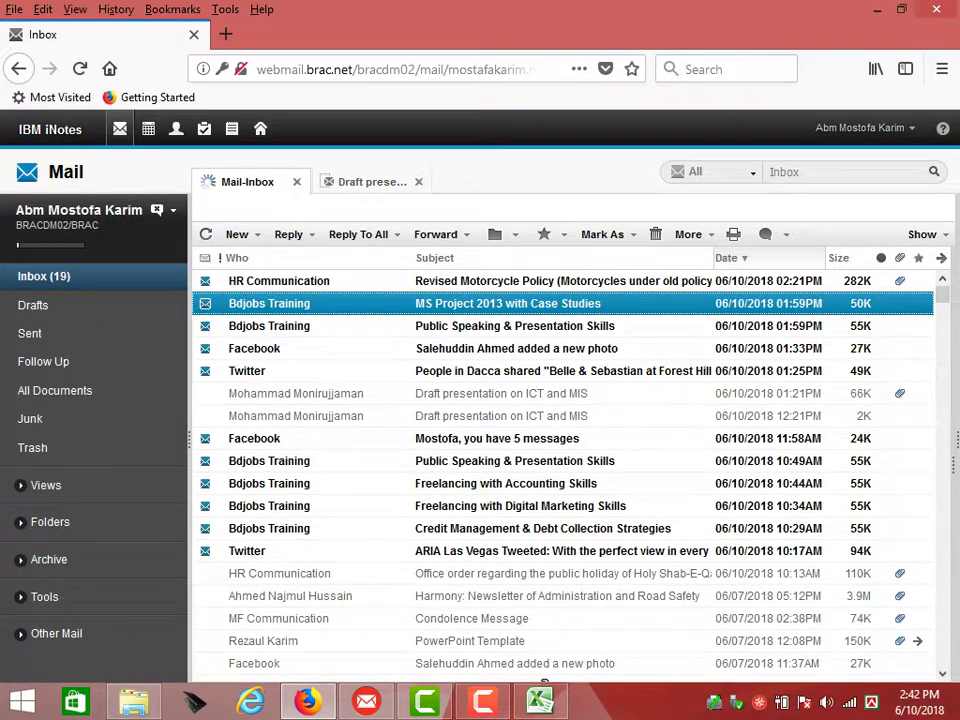
pyautogui.hotkey('shift', 'Down')
pyautogui.hotkey('shift', 'Down')
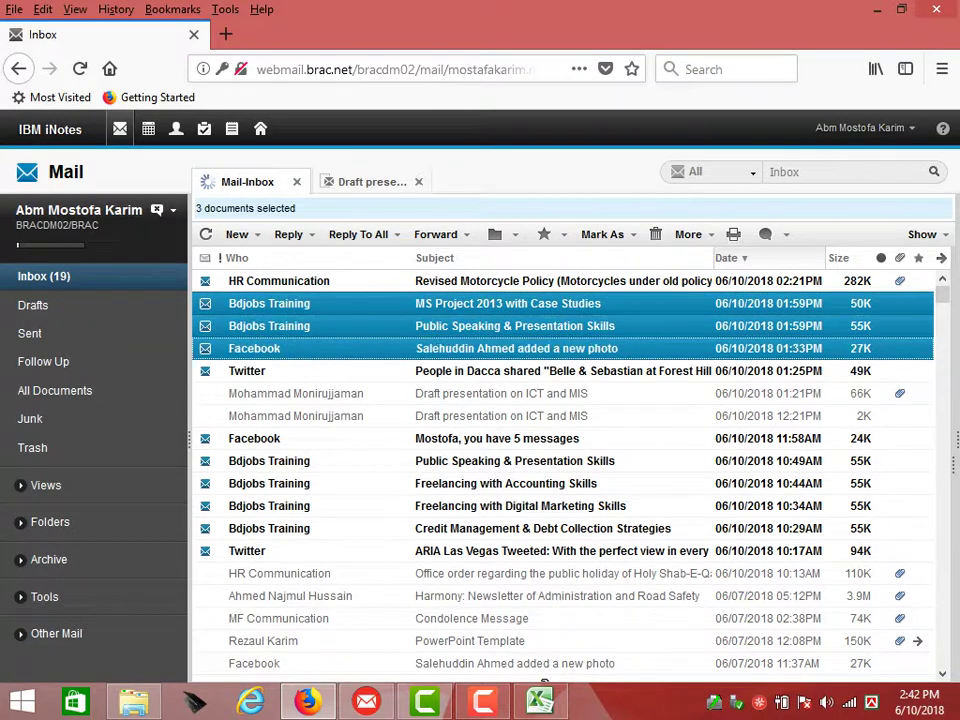
pyautogui.hotkey('shift', 'Down')
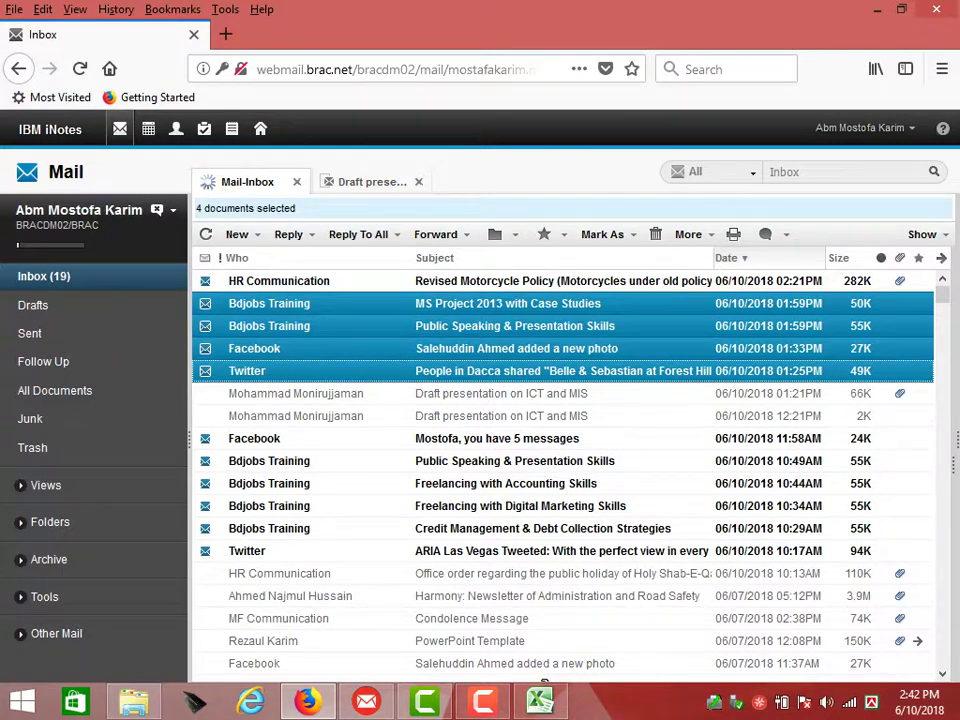
pyautogui.press('Delete')
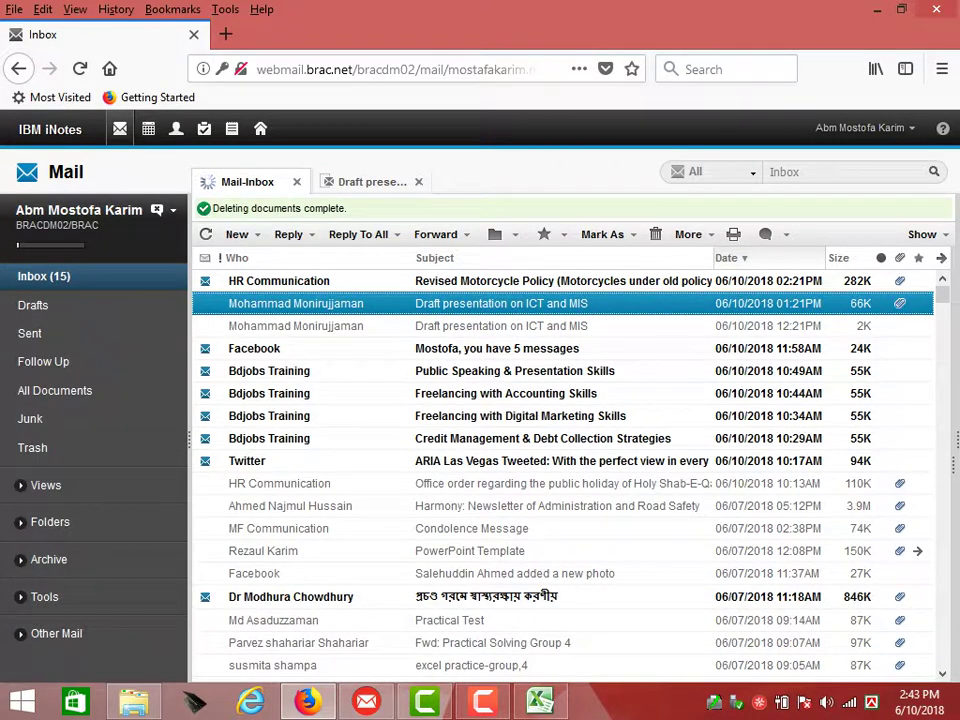
# Delete six more emails from the 11:58AM Facebook to the 10:17AM Twitter, then reload the page
pyautogui.click(515, 370)
pyautogui.click(497, 348)
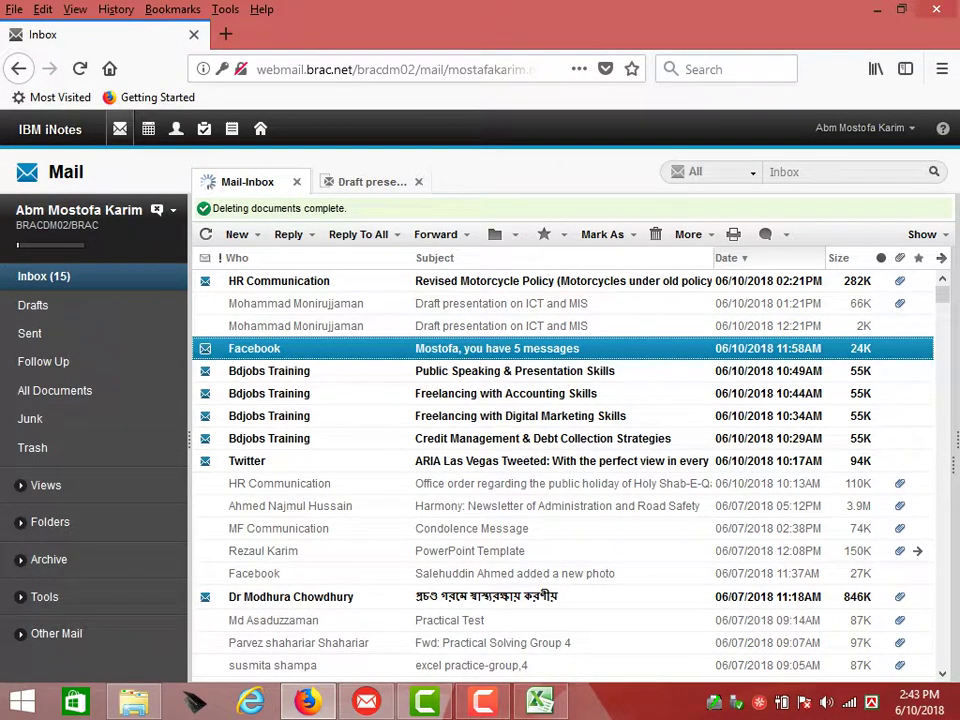
pyautogui.keyDown('shift'); pyautogui.click(560, 460); pyautogui.keyUp('shift')
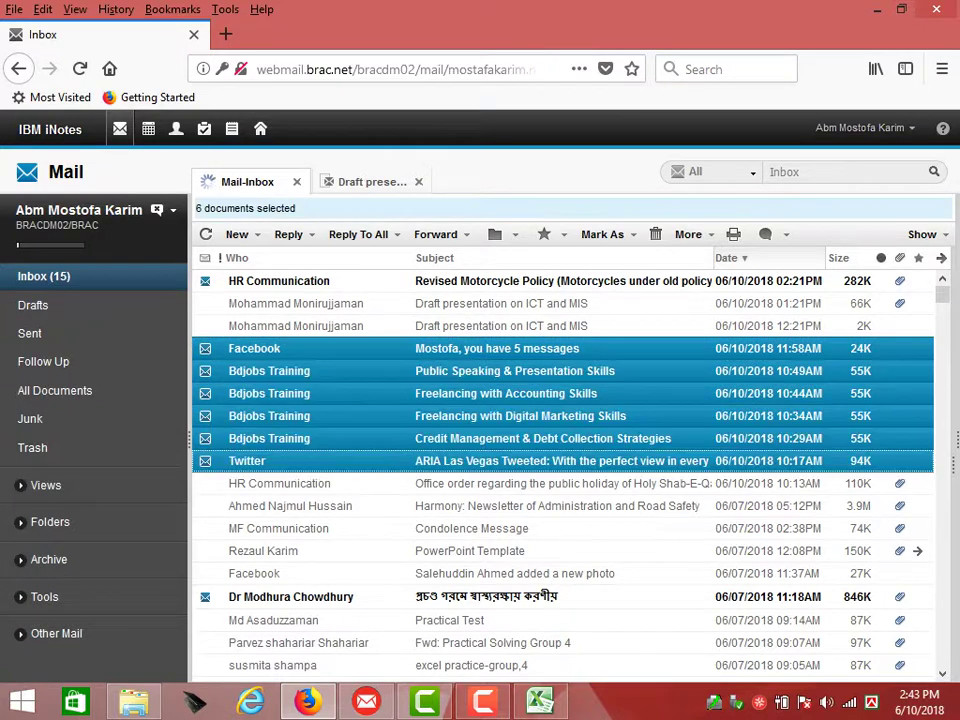
pyautogui.press('Delete')
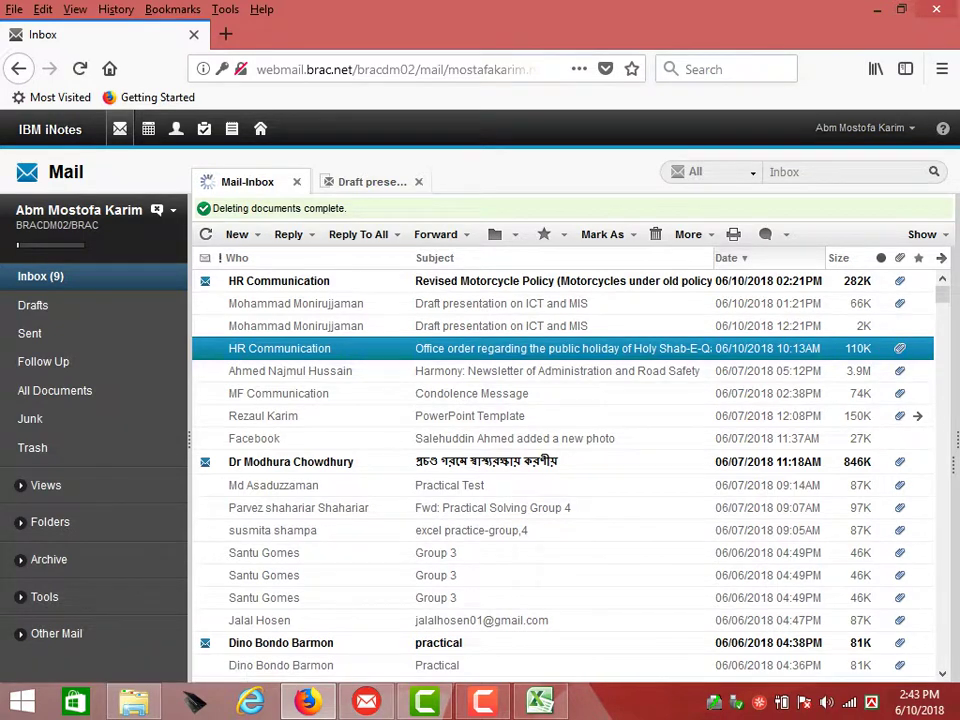
pyautogui.rightClick(508, 190)
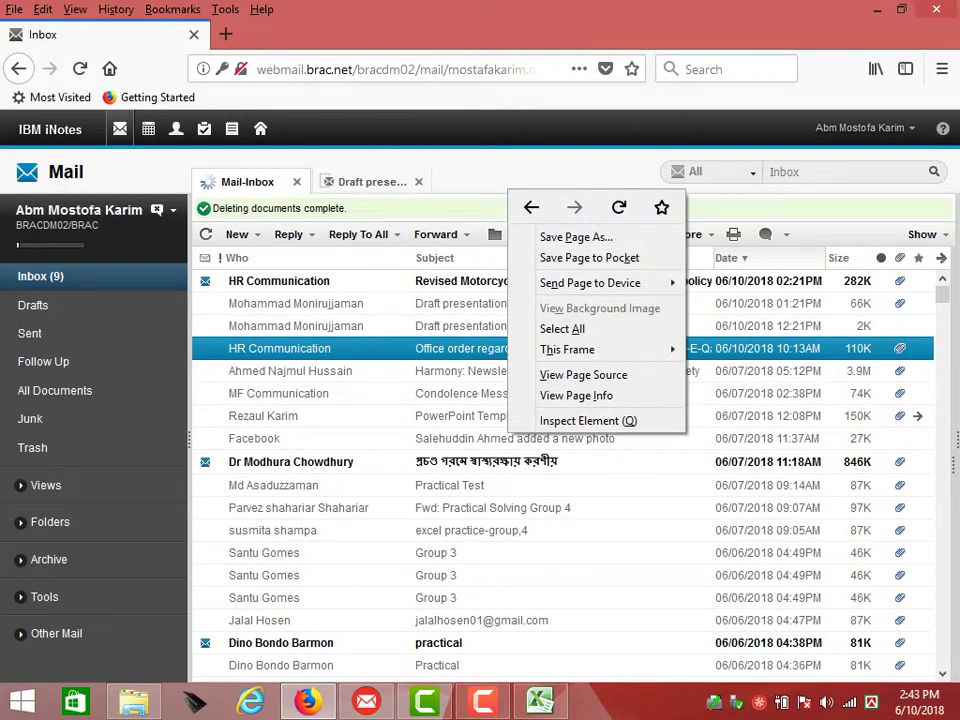
pyautogui.click(617, 206)
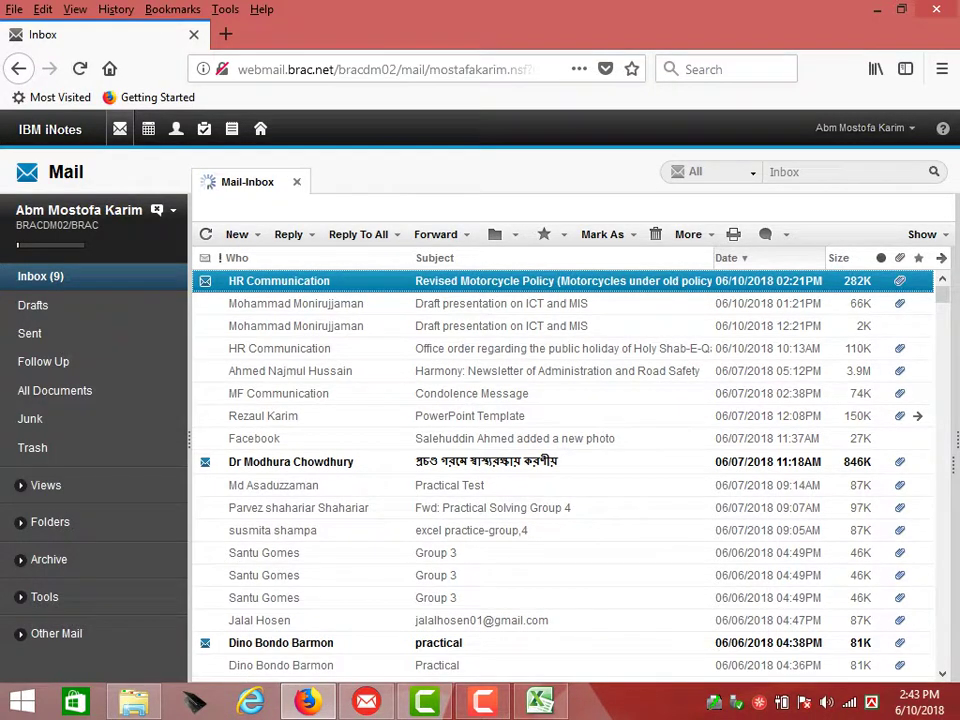
# Log out of iNotes, reload the sign-in page, and return to Exercises 2.xlsx in Excel
pyautogui.click(862, 128)
pyautogui.click(836, 195)
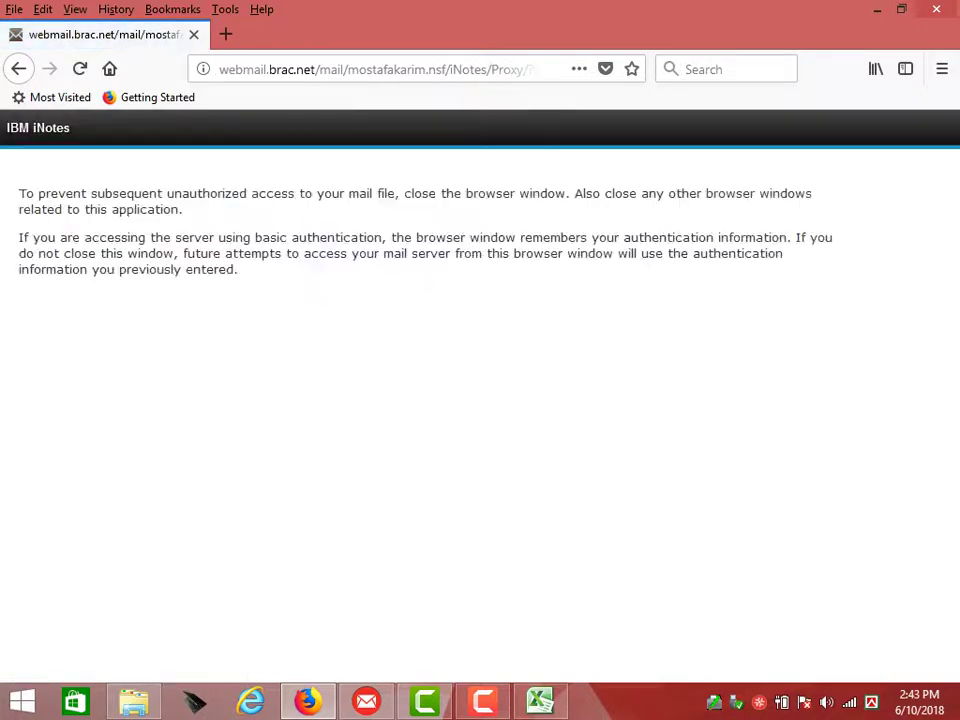
pyautogui.press('Return')
pyautogui.rightClick(525, 431)
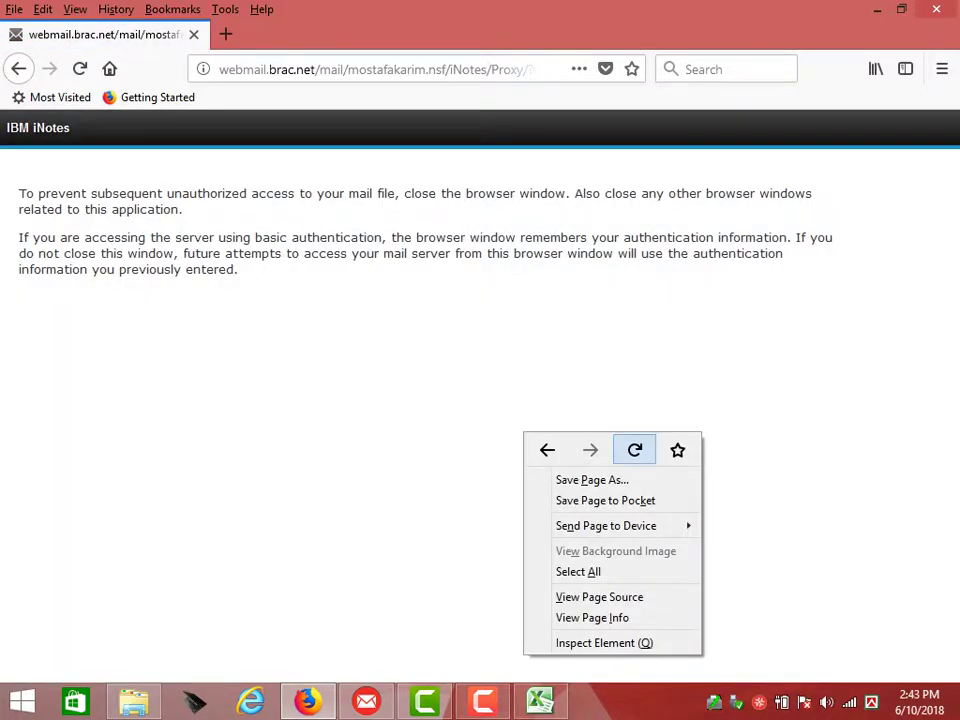
pyautogui.click(634, 448)
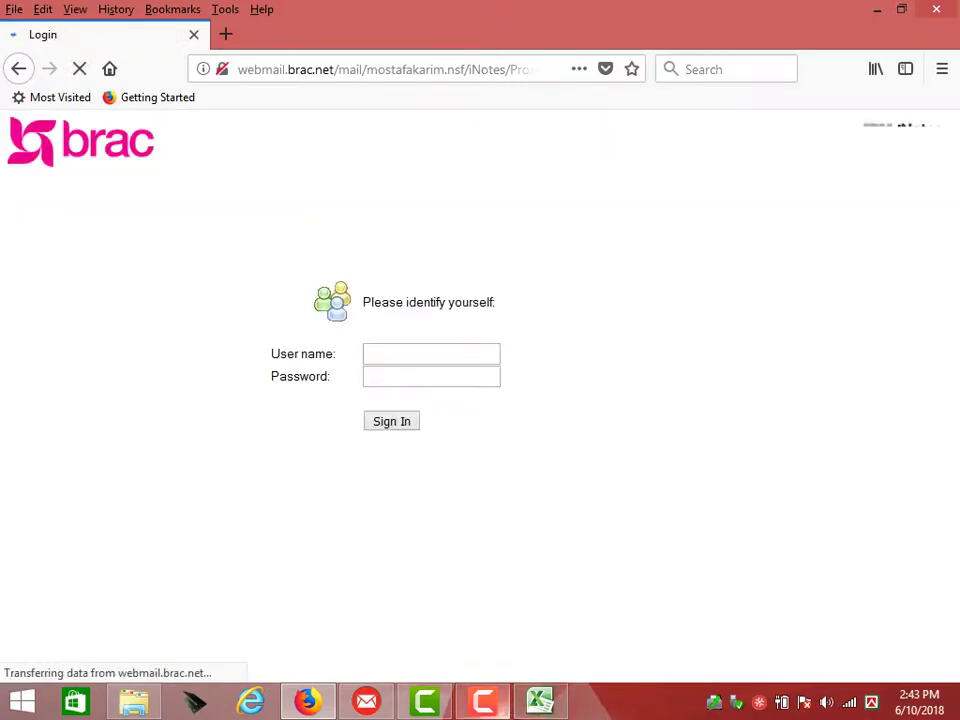
pyautogui.click(540, 702)
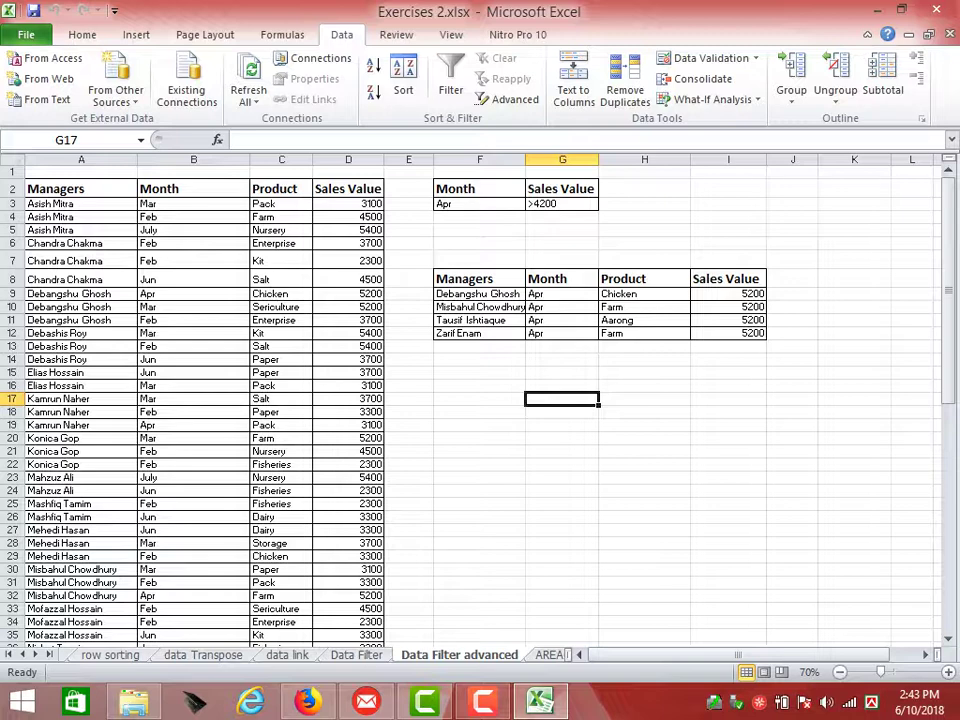
# Clear the old output table in F8:J28, deleting its contents and removing its borders
pyautogui.moveTo(470, 279); pyautogui.dragTo(800, 545)
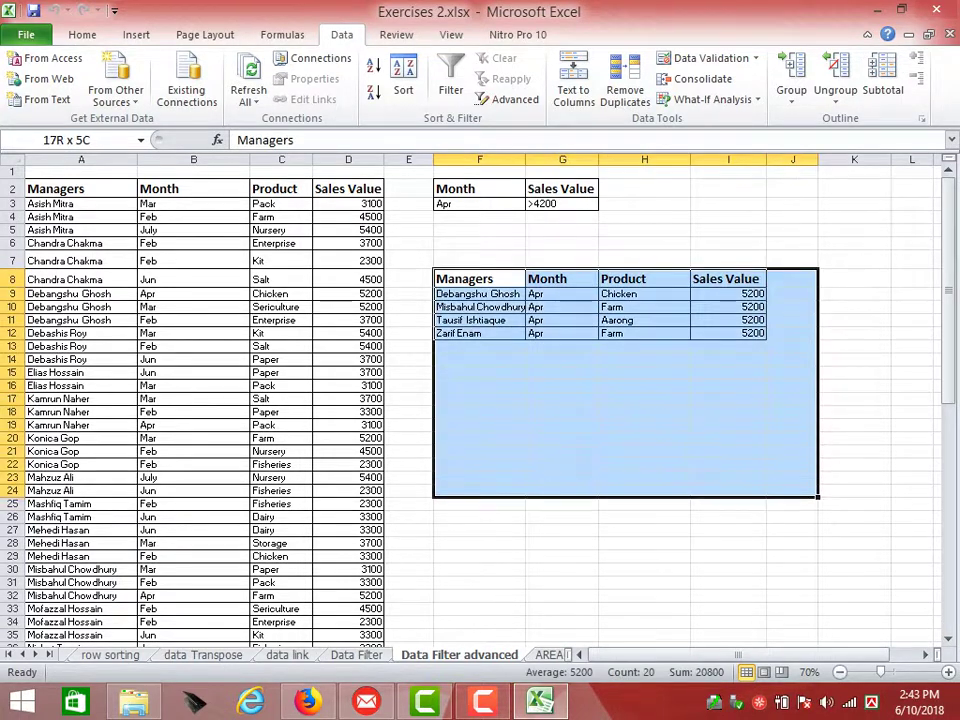
pyautogui.press('Delete')
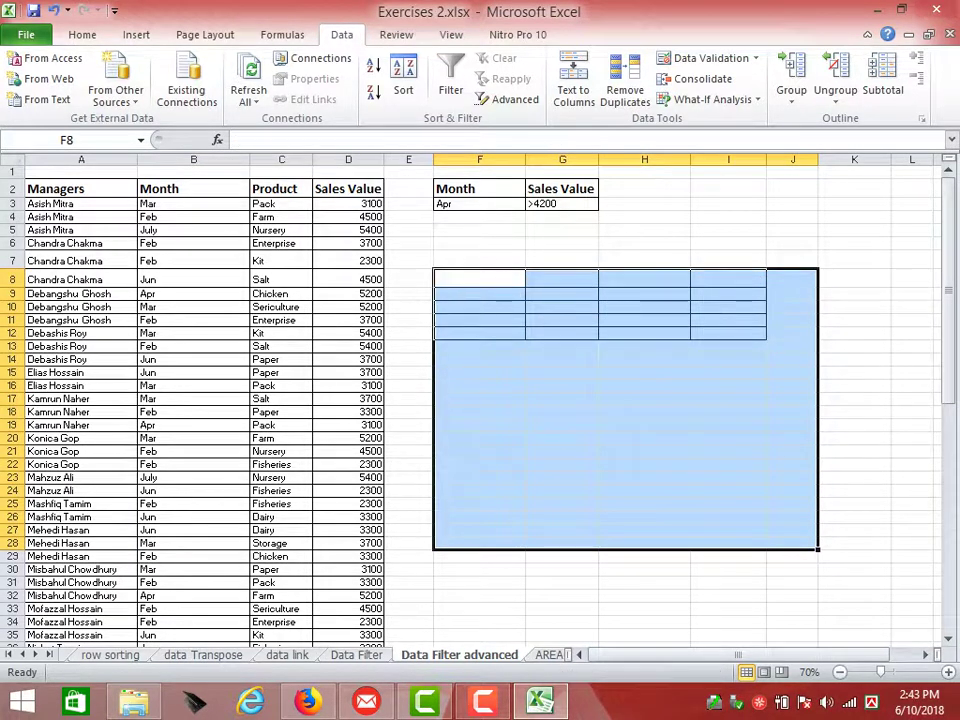
pyautogui.click(82, 34)
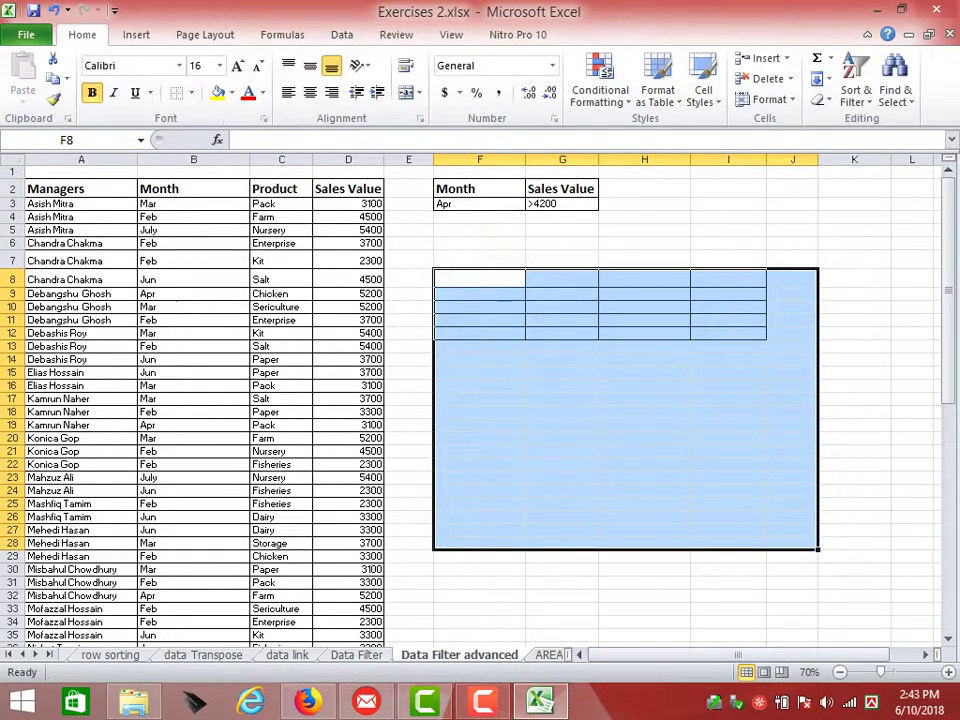
pyautogui.hotkey('ctrl', 'shift', '-')
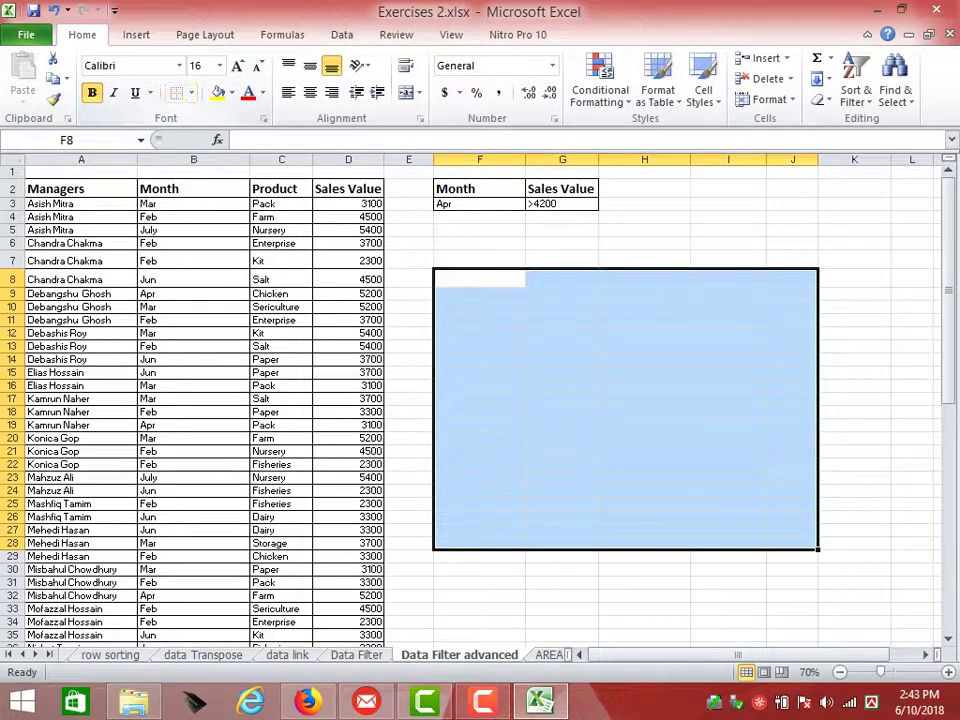
pyautogui.press('Up')
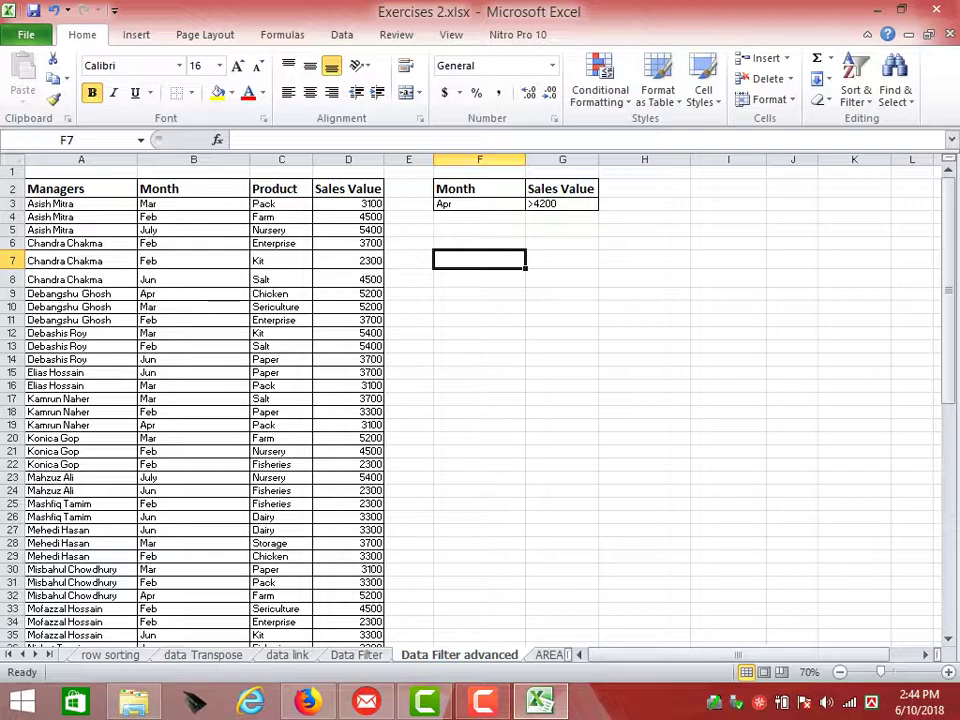
pyautogui.click(341, 34)
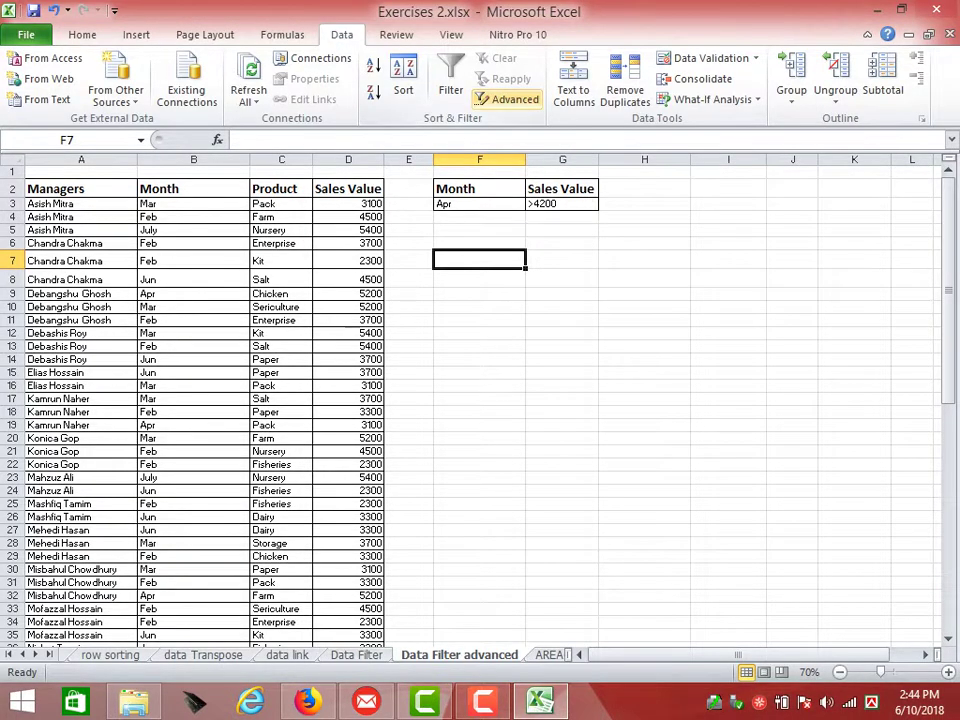
# Open Advanced Filter and set the list range from header A2:D2 down to the last data row
pyautogui.click(508, 99)
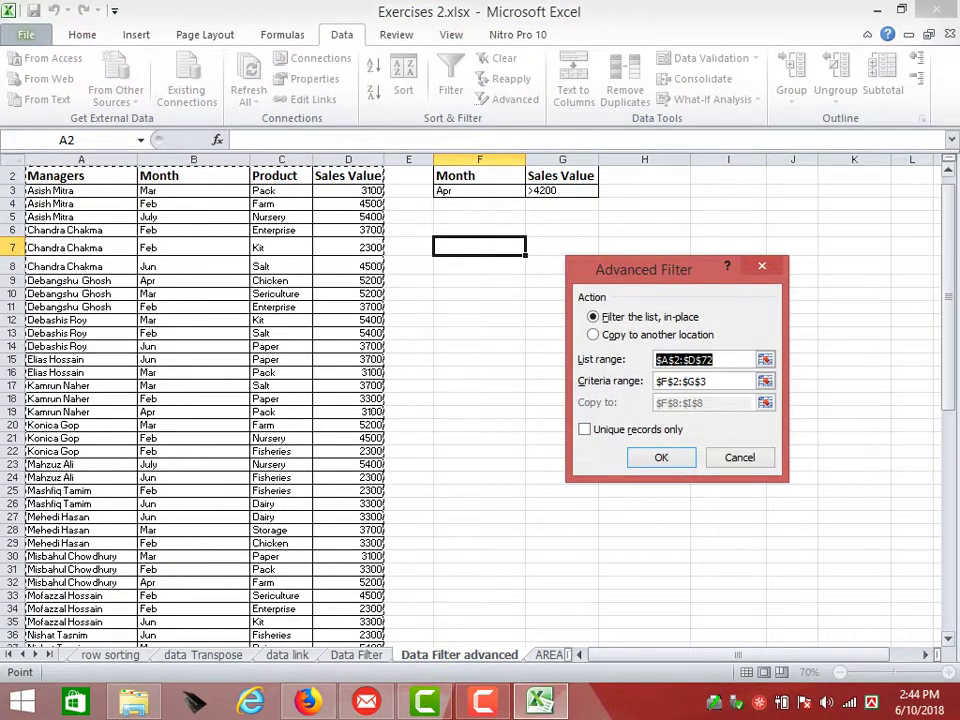
pyautogui.press('F2')
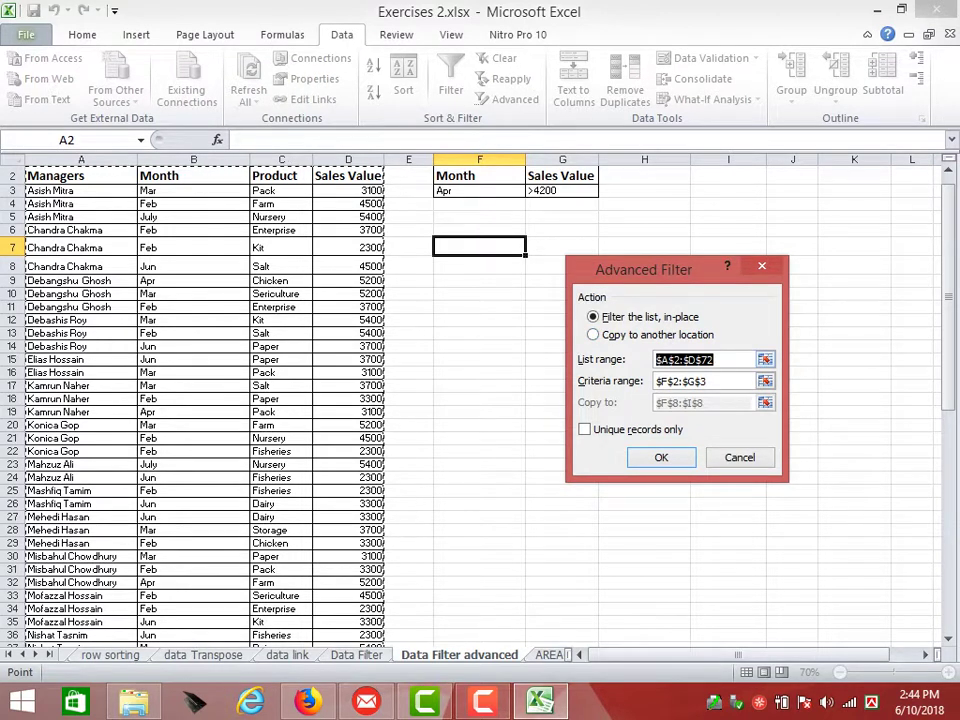
pyautogui.press('Delete')
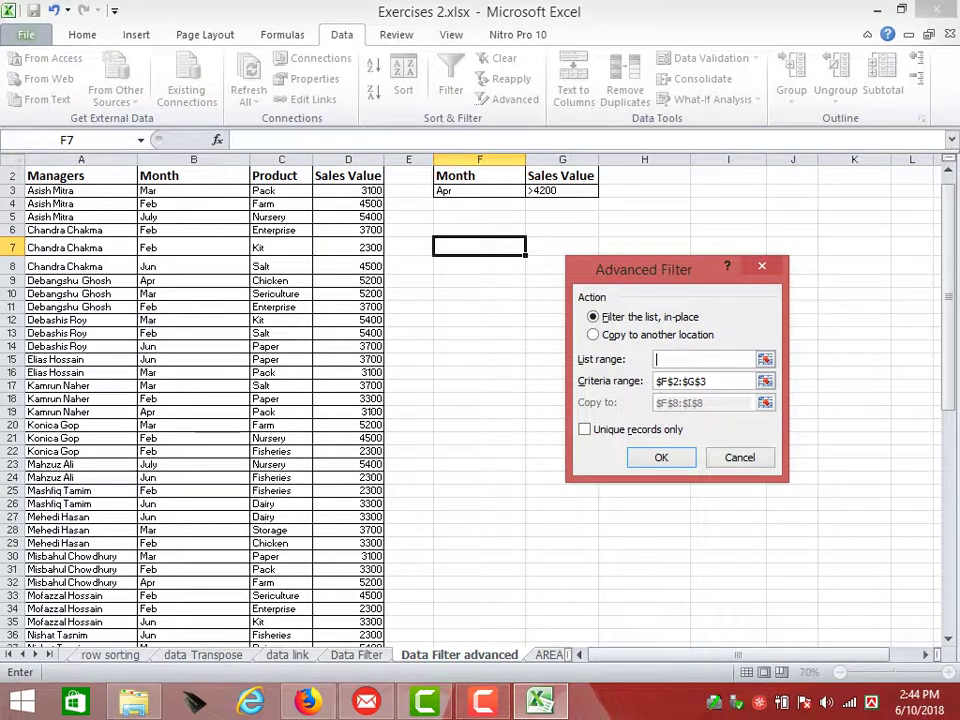
pyautogui.moveTo(60, 175); pyautogui.dragTo(360, 176)
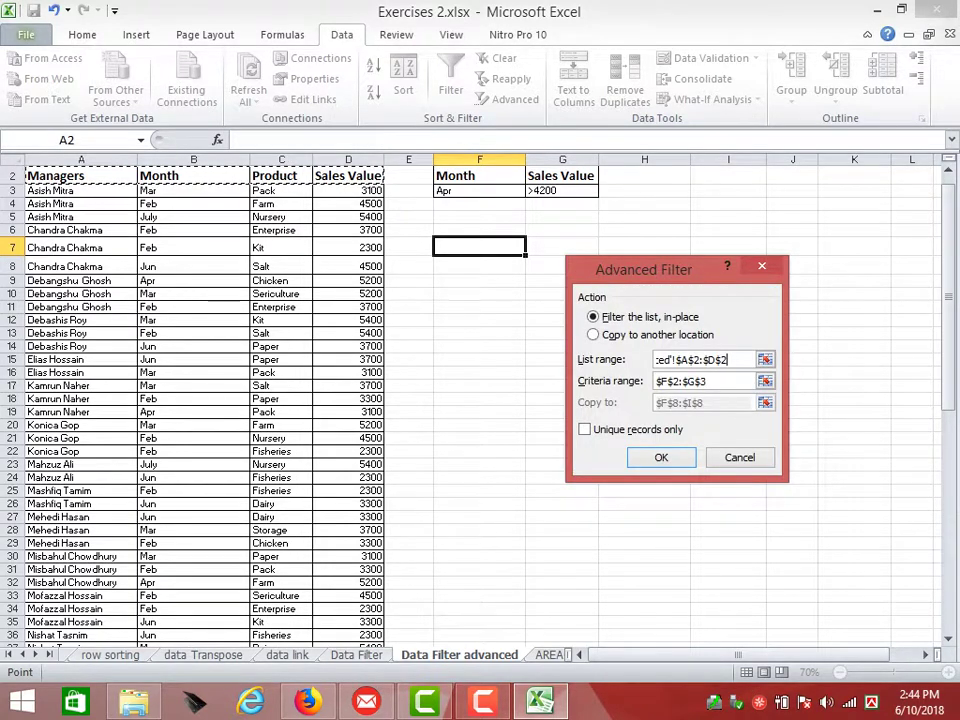
pyautogui.hotkey('ctrl', 'shift', 'Down')
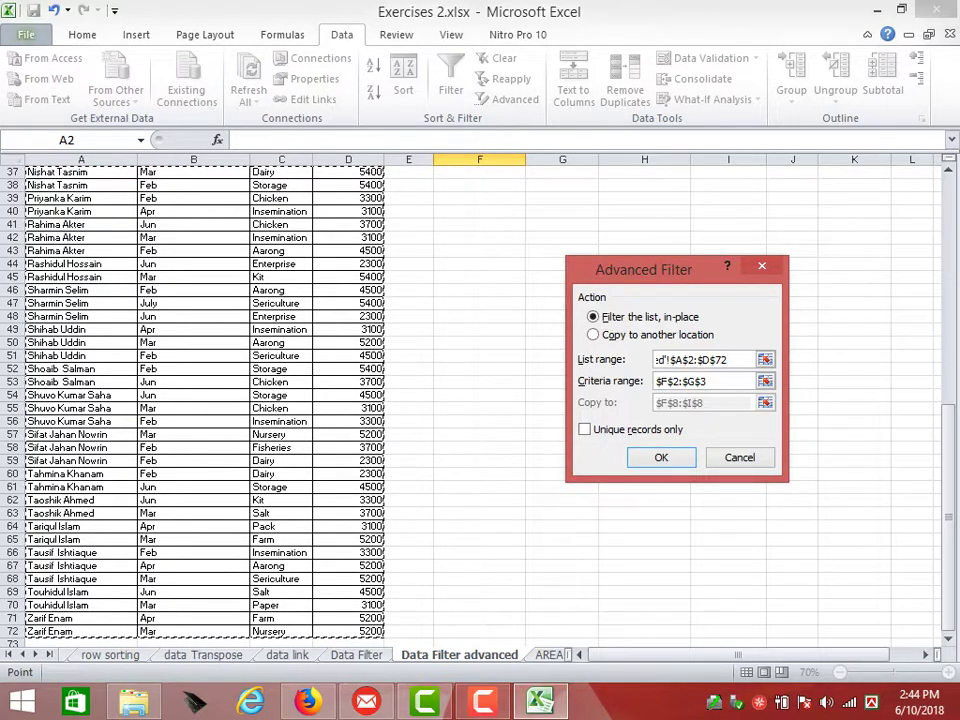
# Clear the wrong list range reference and re-enter it as A2:D72
pyautogui.press('BackSpace')
pyautogui.press('BackSpace')
pyautogui.press('BackSpace')
pyautogui.press('BackSpace')
pyautogui.press('BackSpace')
pyautogui.press('BackSpace')
pyautogui.press('BackSpace')
pyautogui.press('BackSpace')
pyautogui.press('BackSpace')
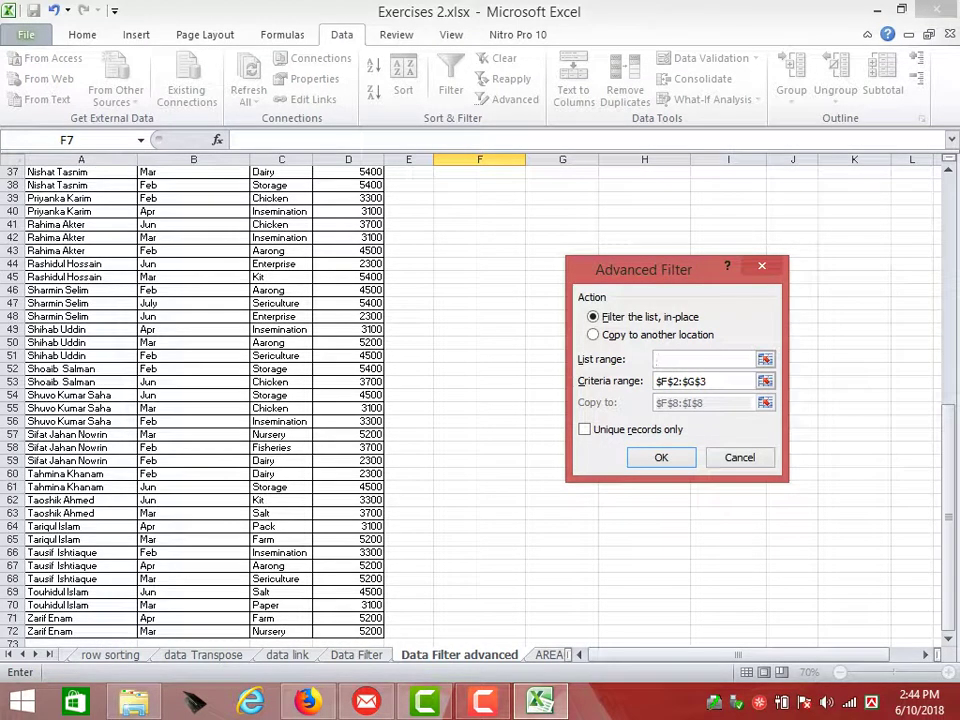
pyautogui.click(937, 198)
pyautogui.press('BackSpace')
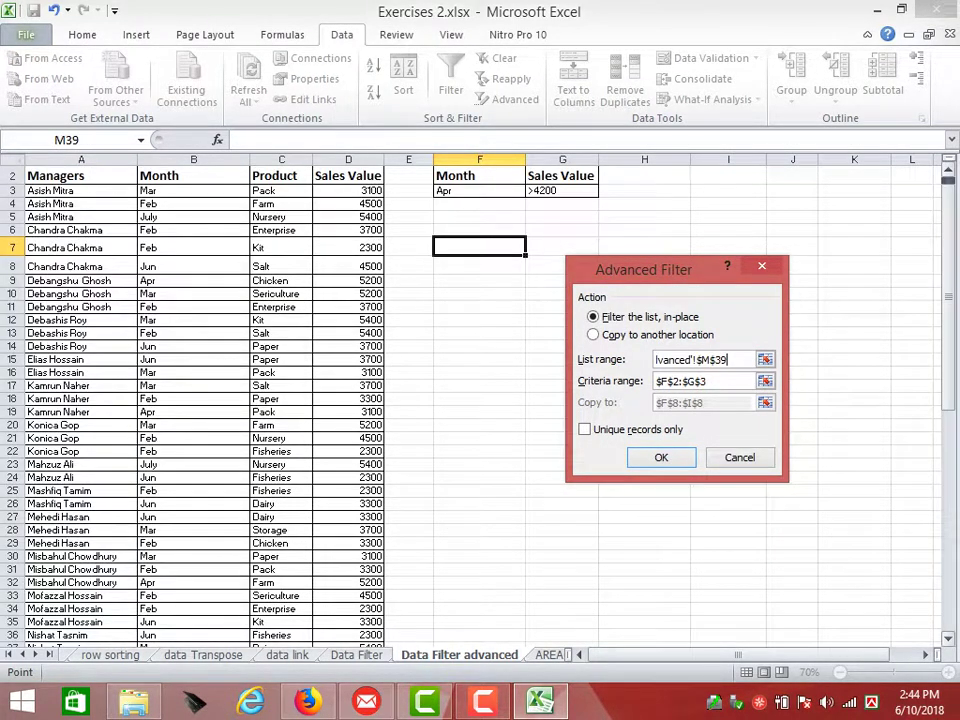
pyautogui.press('BackSpace')
pyautogui.press('BackSpace')
pyautogui.press('BackSpace')
pyautogui.press('BackSpace')
pyautogui.press('BackSpace')
pyautogui.press('BackSpace')
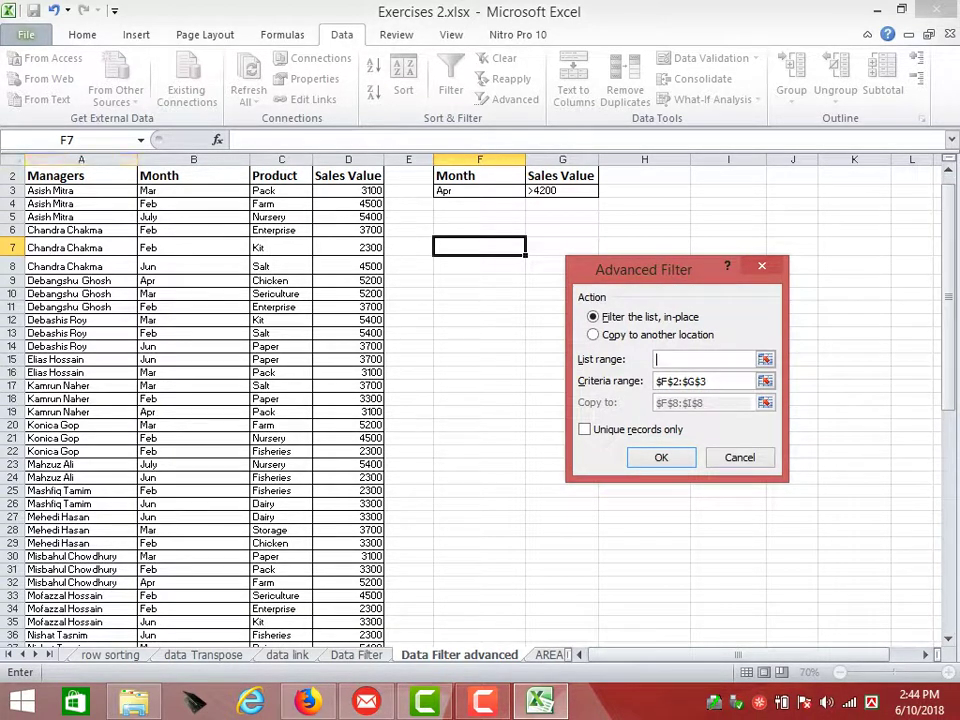
pyautogui.click(81, 175)
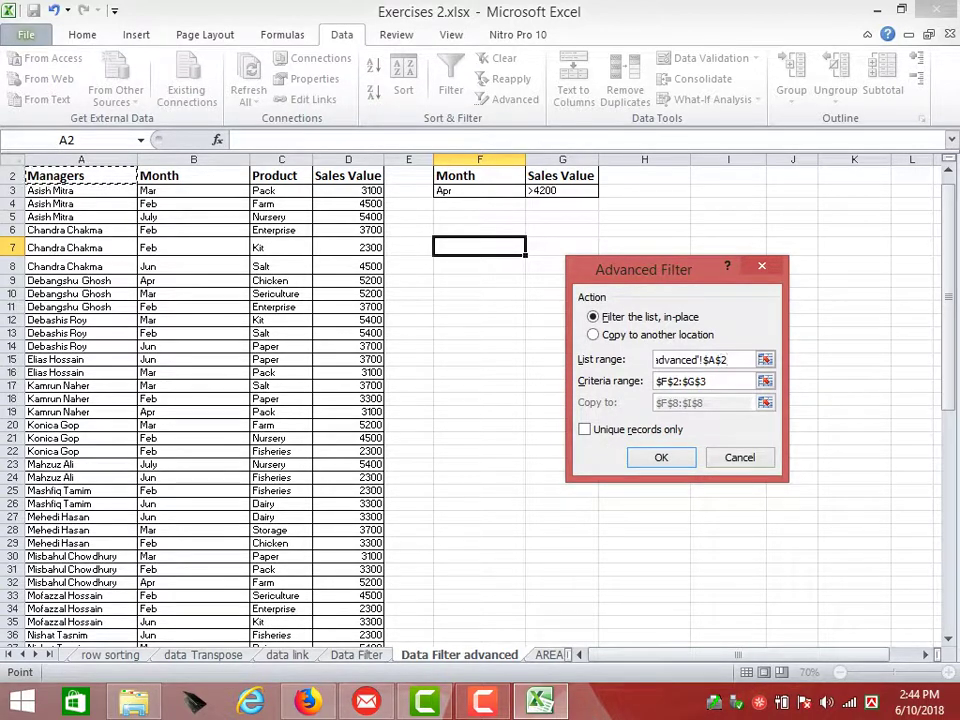
pyautogui.moveTo(81, 175); pyautogui.dragTo(348, 175)
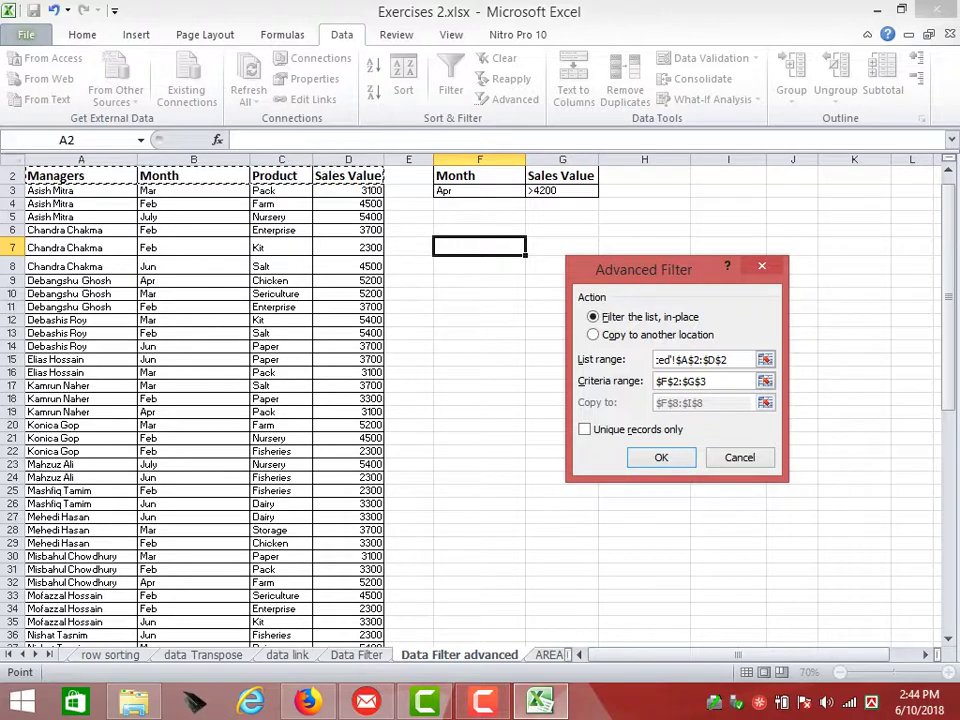
pyautogui.hotkey('ctrl', 'shift', 'Down')
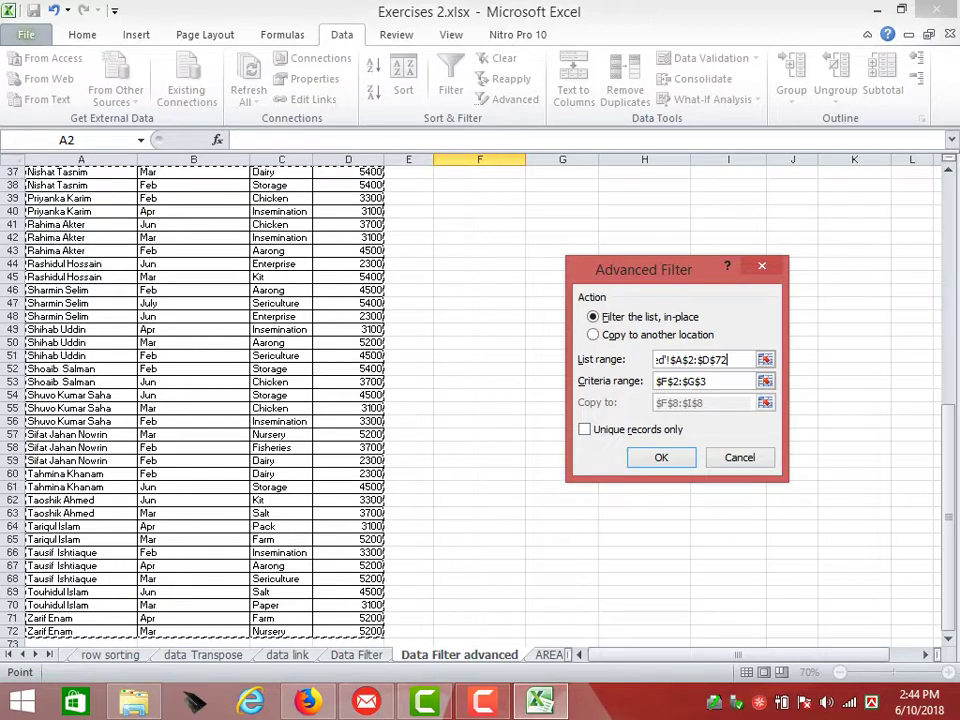
pyautogui.press('Tab')
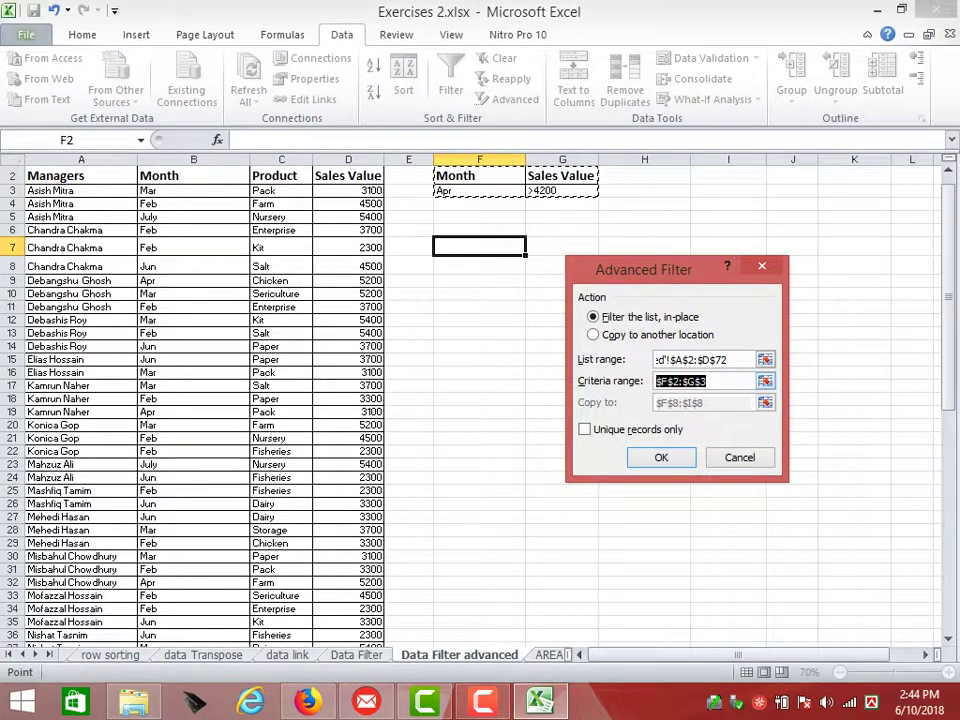
# Use criteria range F2:G3, copy results to F7, and run the Advanced Filter
pyautogui.press('BackSpace')
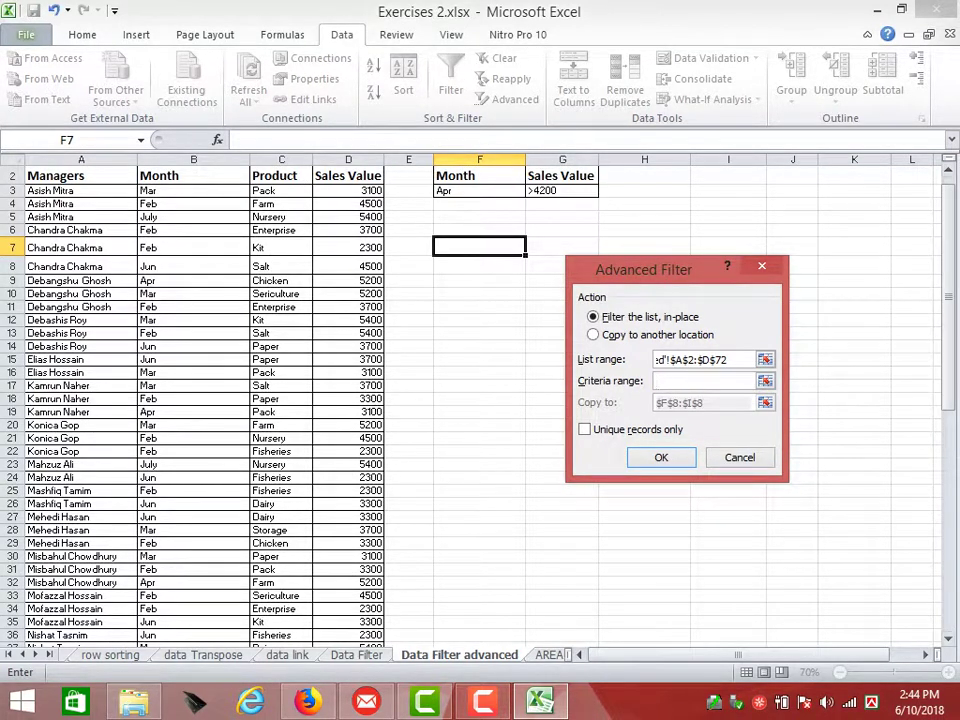
pyautogui.moveTo(470, 176)
pyautogui.mouseDown()
pyautogui.moveTo(590, 205)
pyautogui.moveTo(595, 192)
pyautogui.mouseUp()
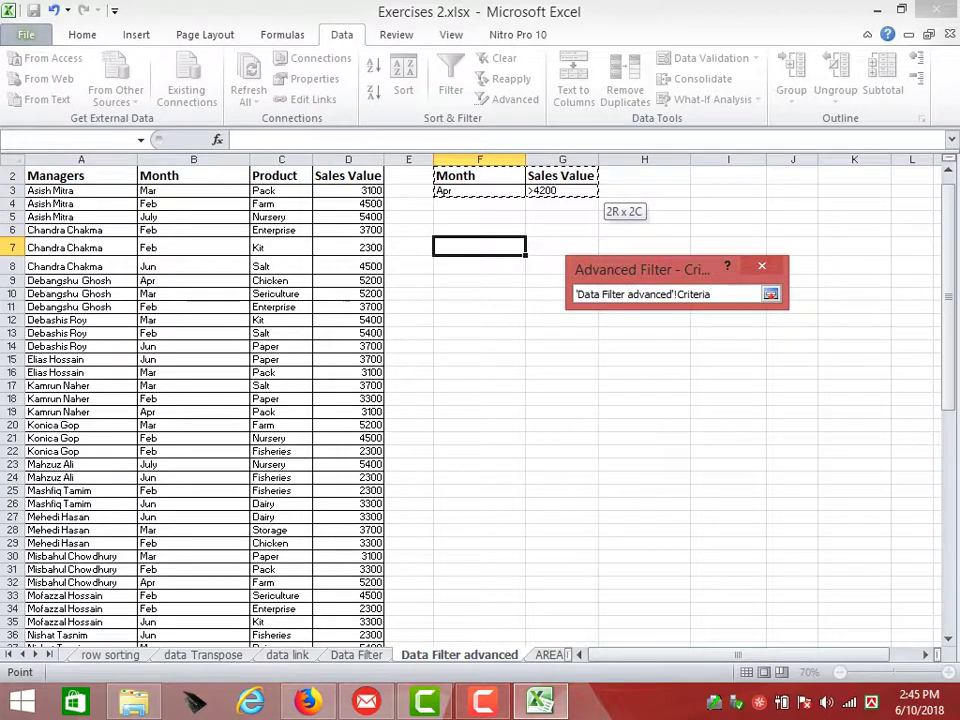
pyautogui.press('Return')
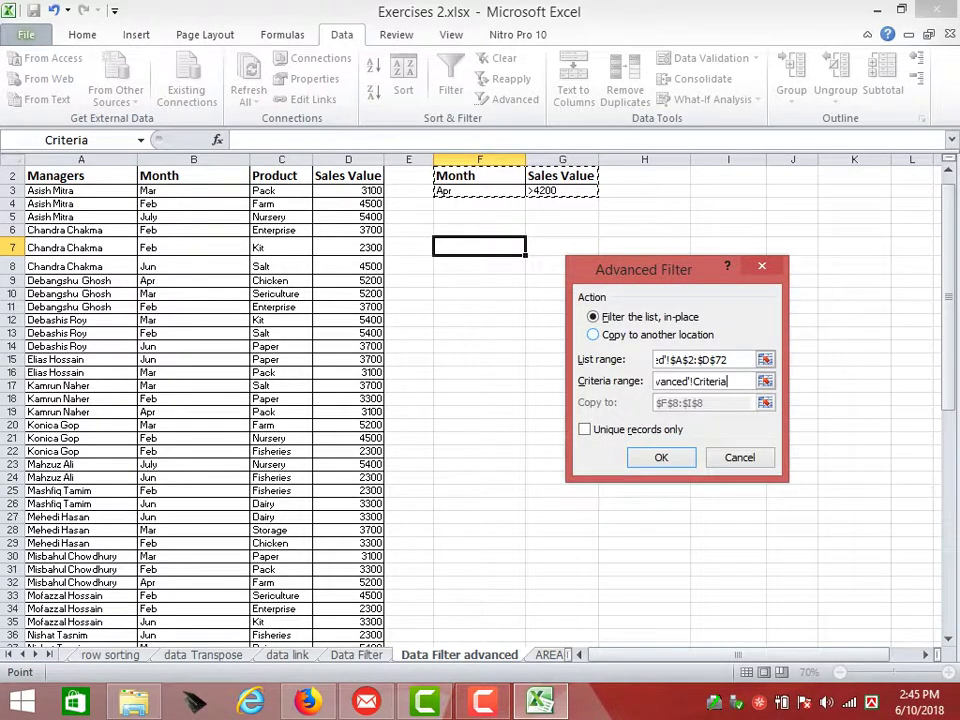
pyautogui.hotkey('alt', 'o')
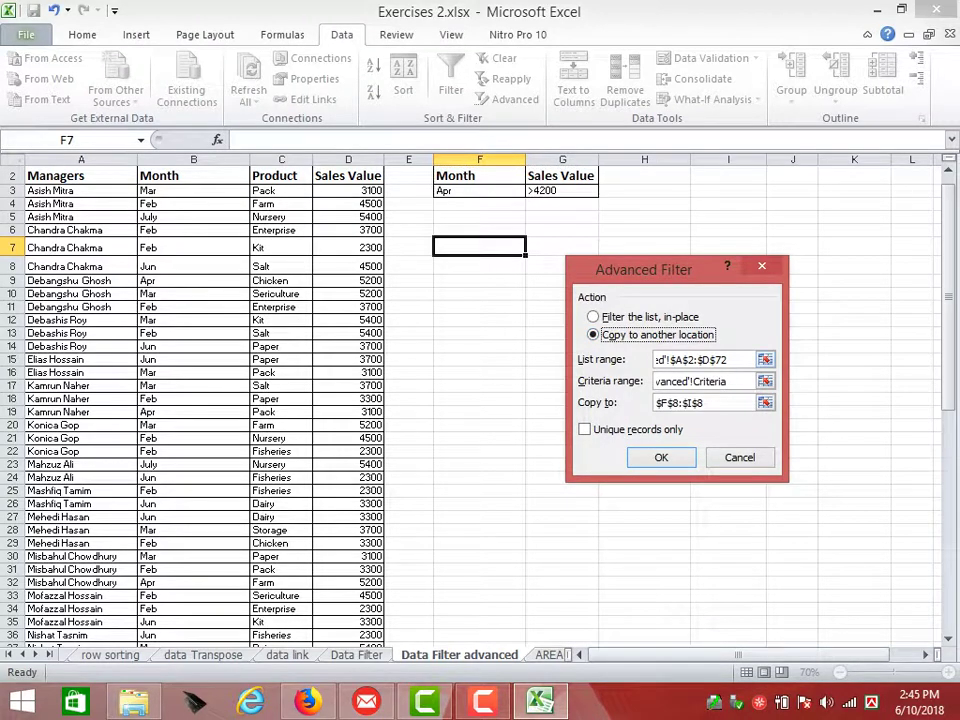
pyautogui.hotkey('alt', 't')
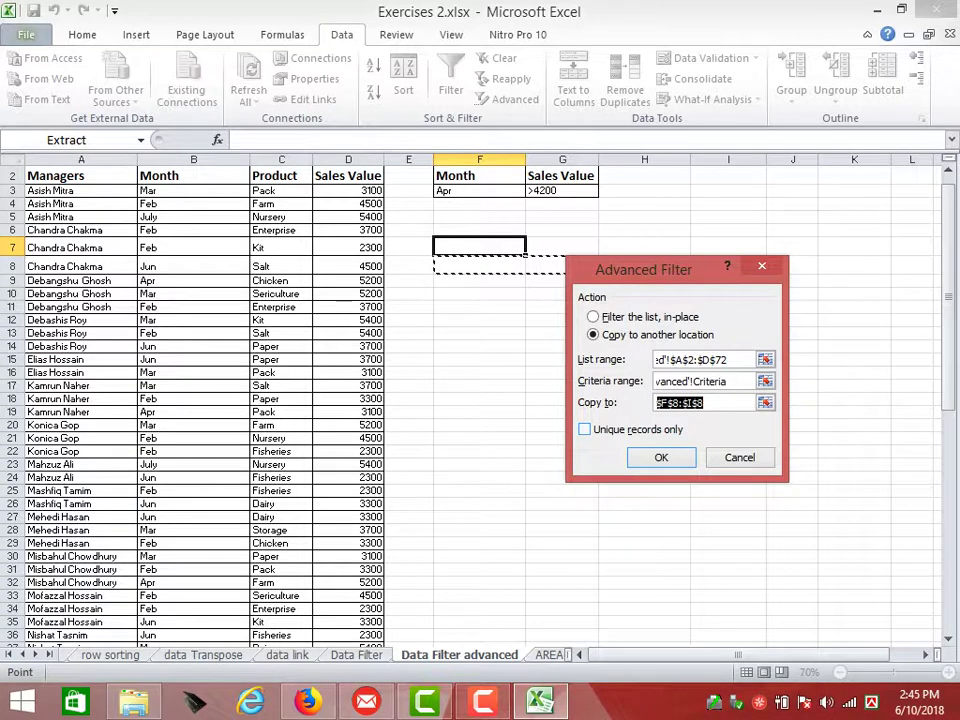
pyautogui.press('BackSpace')
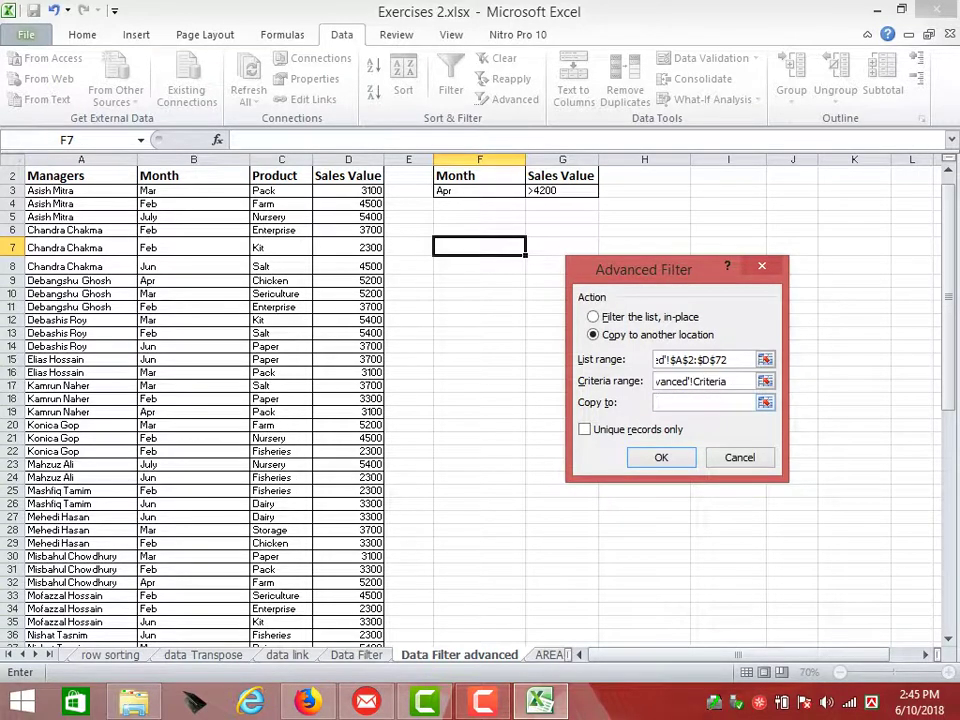
pyautogui.click(479, 246)
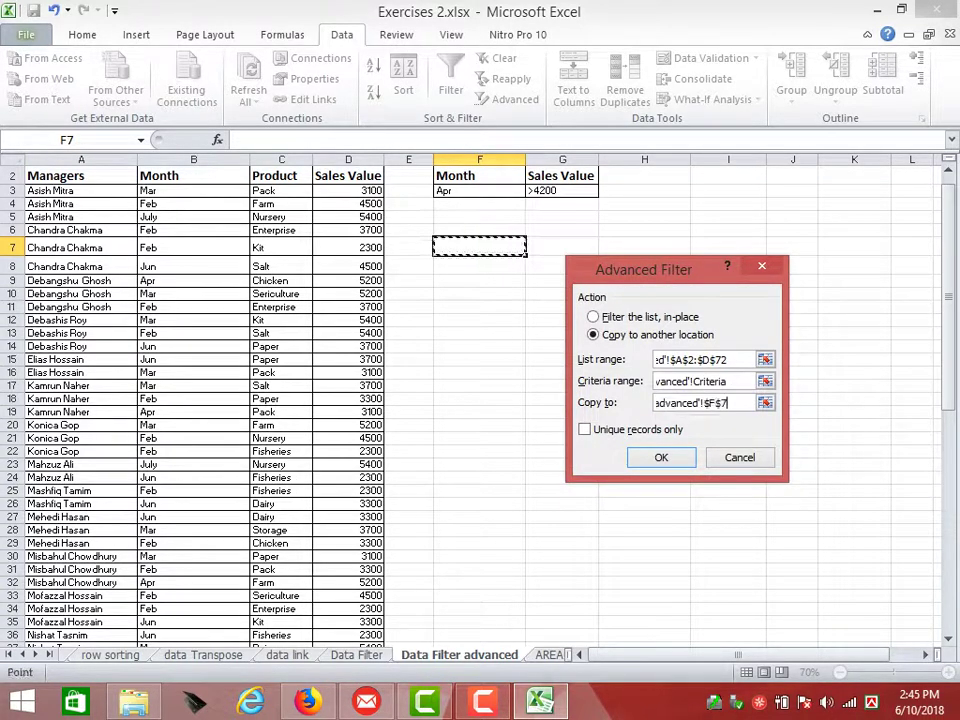
pyautogui.press('Return')
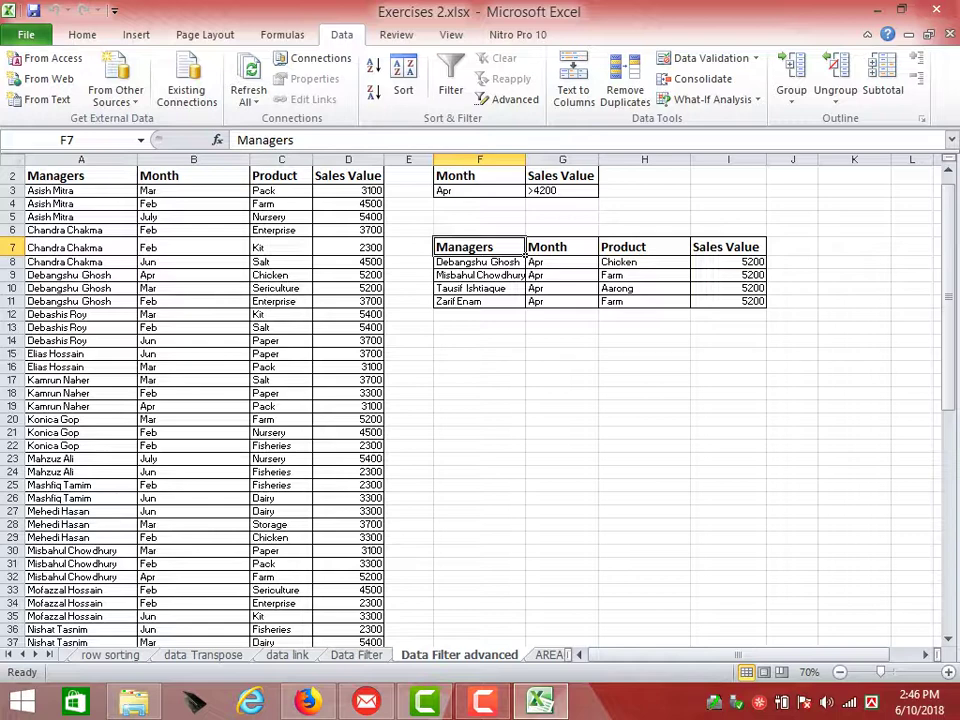
# In the Advanced Filter, set the list range to A2:A72 and clear the criteria range
pyautogui.hotkey('alt', 'a')
pyautogui.press('q')
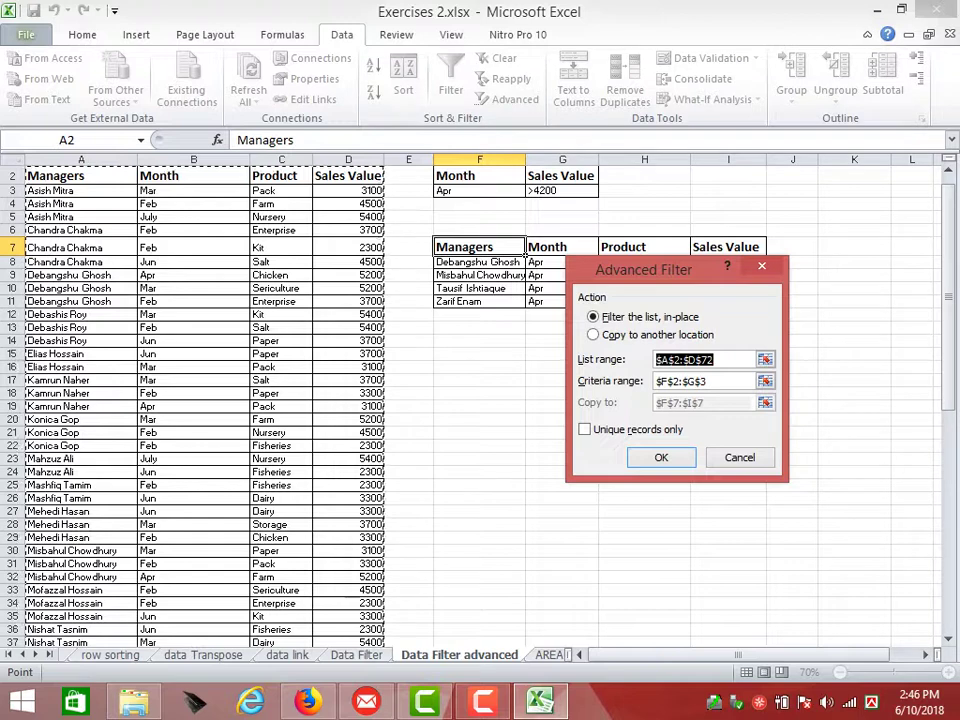
pyautogui.press('BackSpace')
pyautogui.press('Tab')
pyautogui.press('BackSpace')
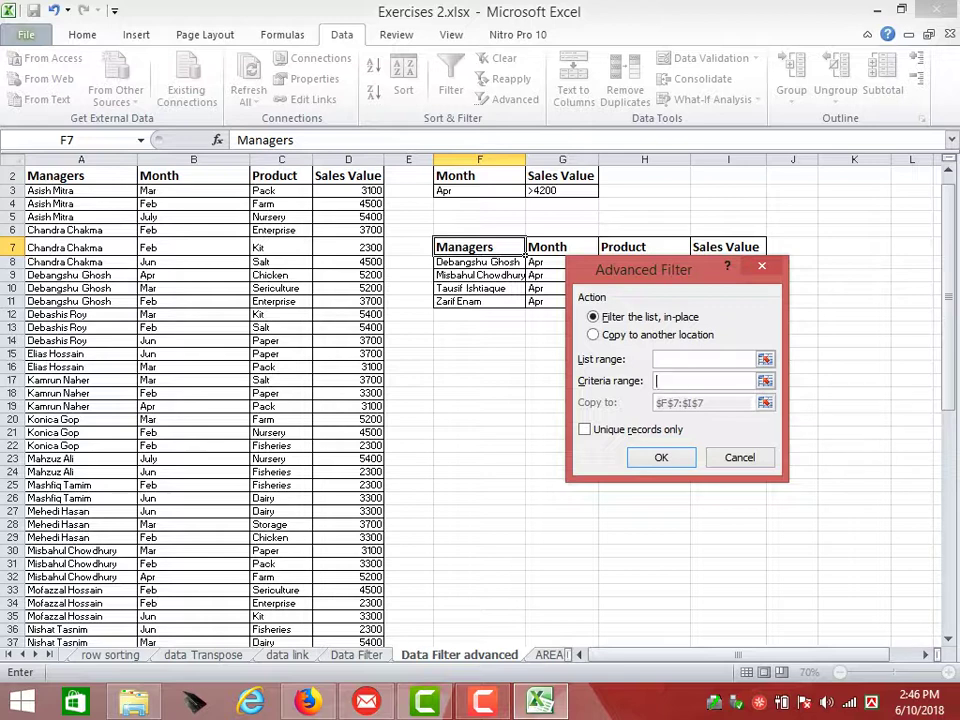
pyautogui.hotkey('shift', 'Tab')
pyautogui.click(81, 175)
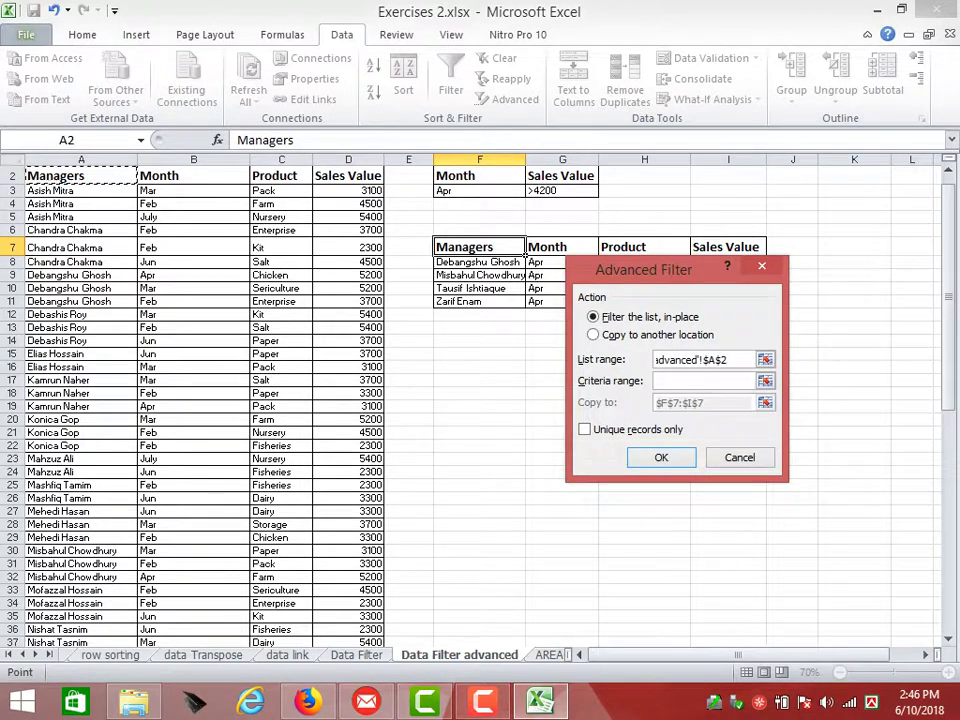
pyautogui.hotkey('ctrl', 'shift', 'Down')
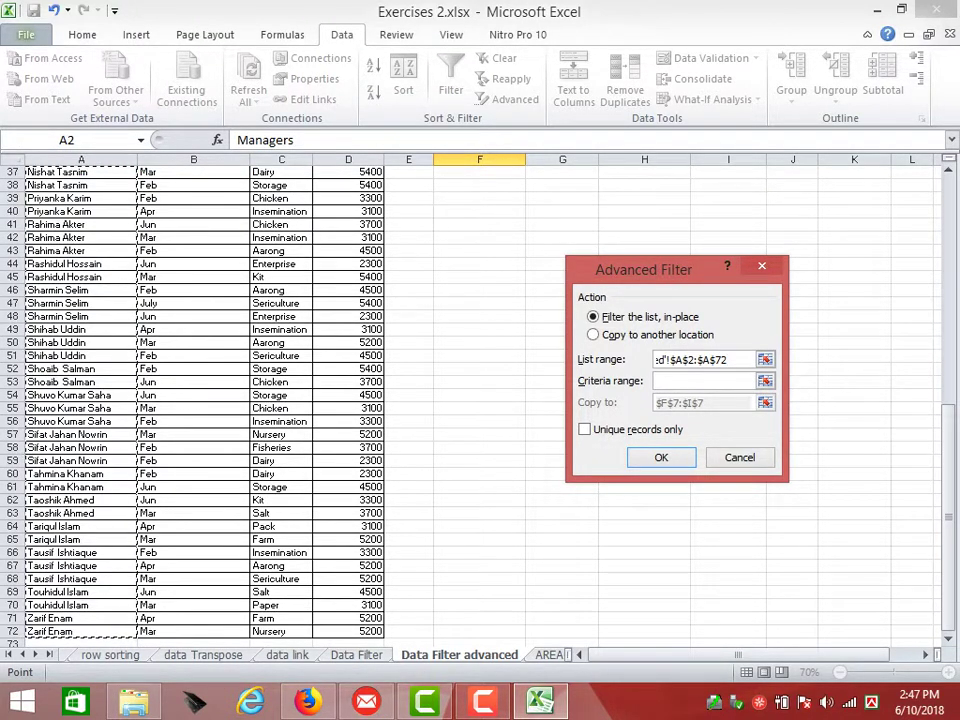
# Copy unique manager records only to F16 and run the filter
pyautogui.hotkey('alt', 'o')
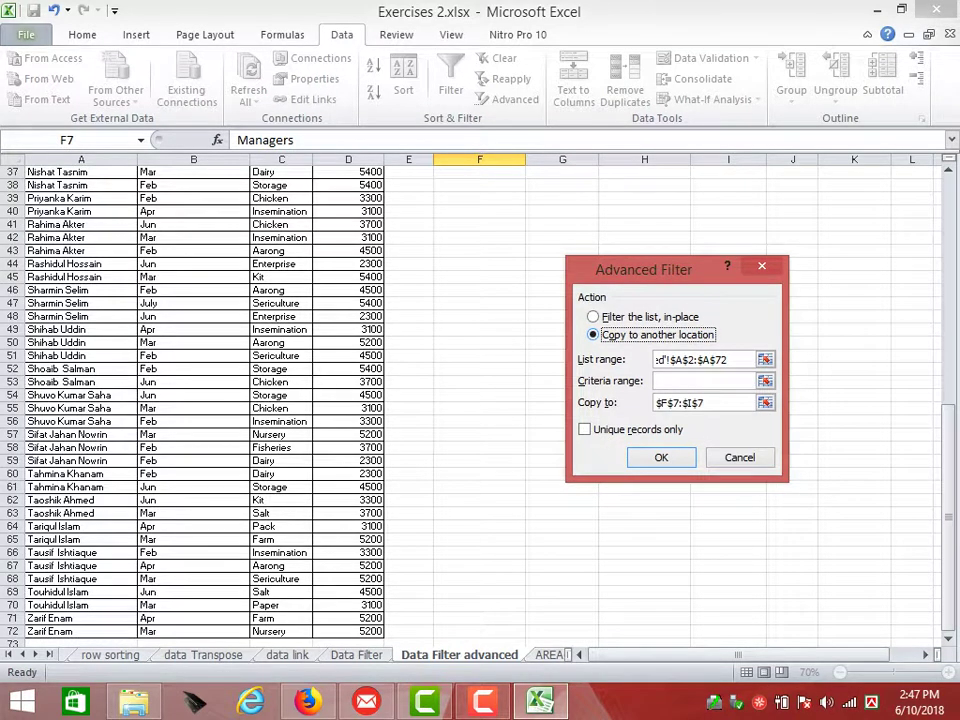
pyautogui.hotkey('alt', 't')
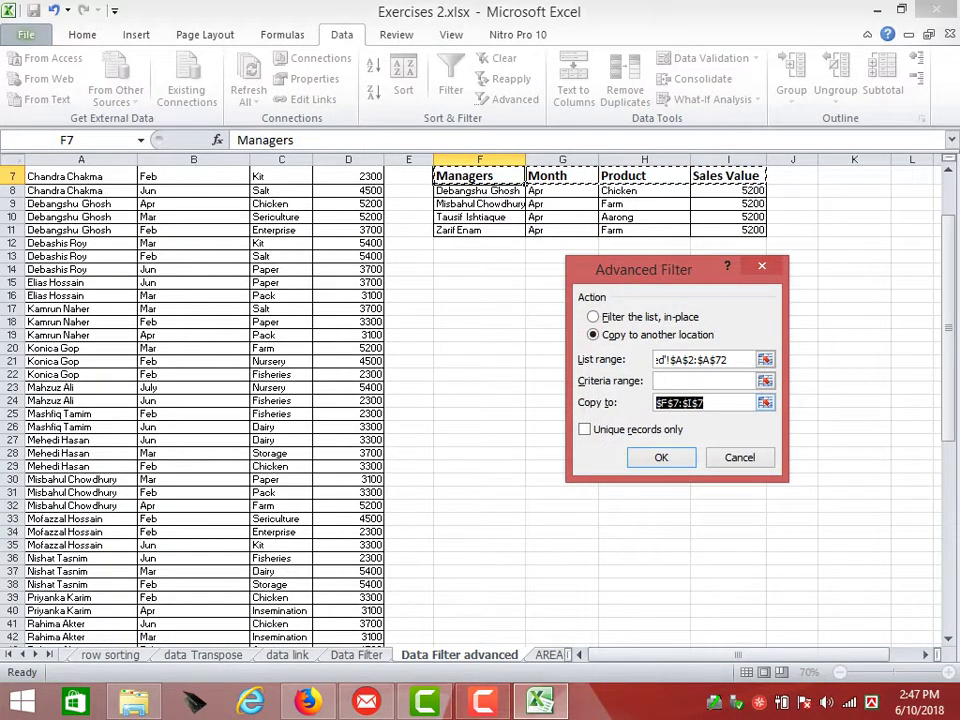
pyautogui.press('Delete')
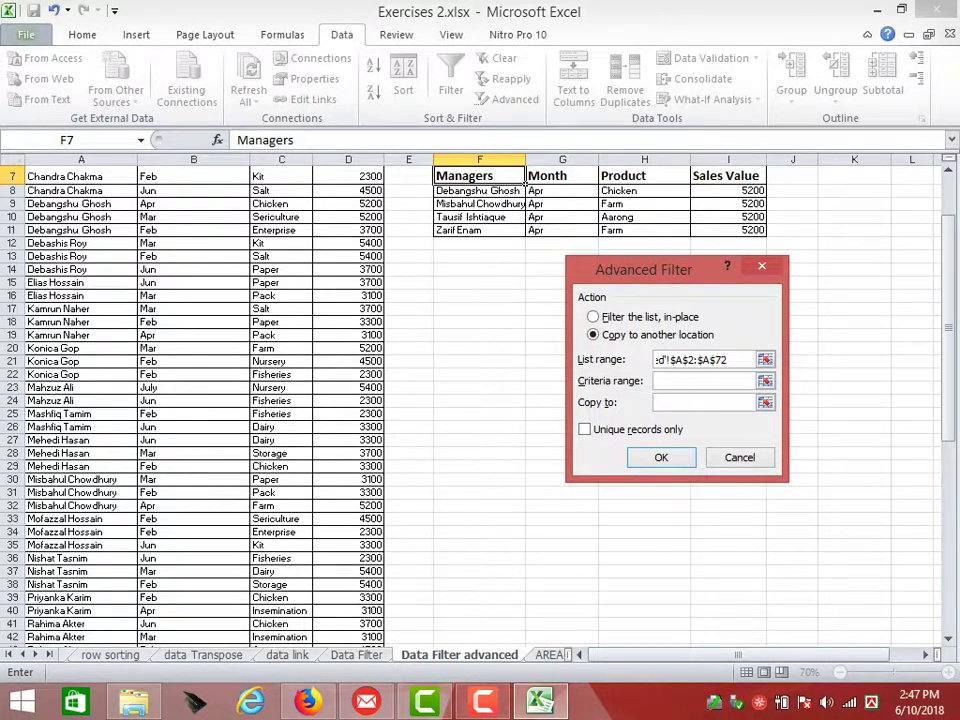
pyautogui.click(479, 295)
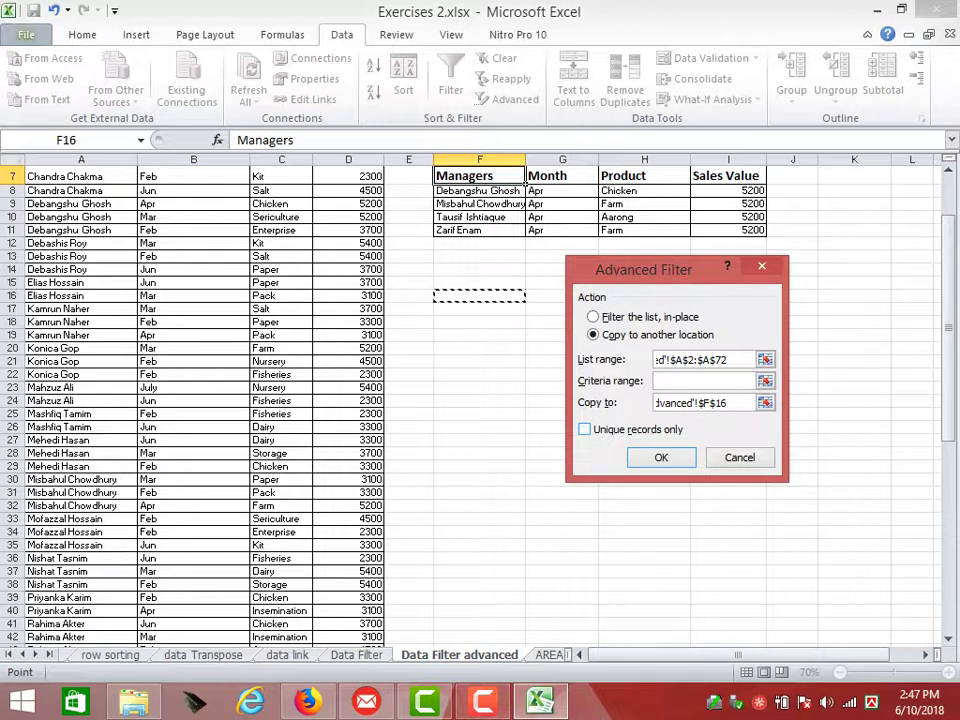
pyautogui.hotkey('alt', 'u')
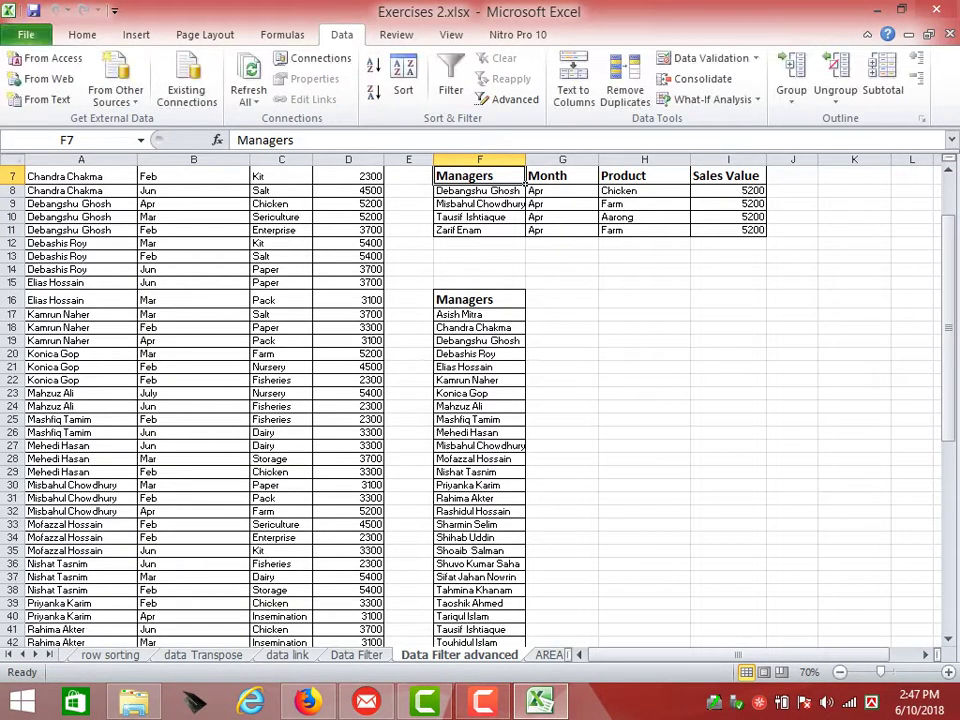
pyautogui.press('Return')
pyautogui.click(520, 459)
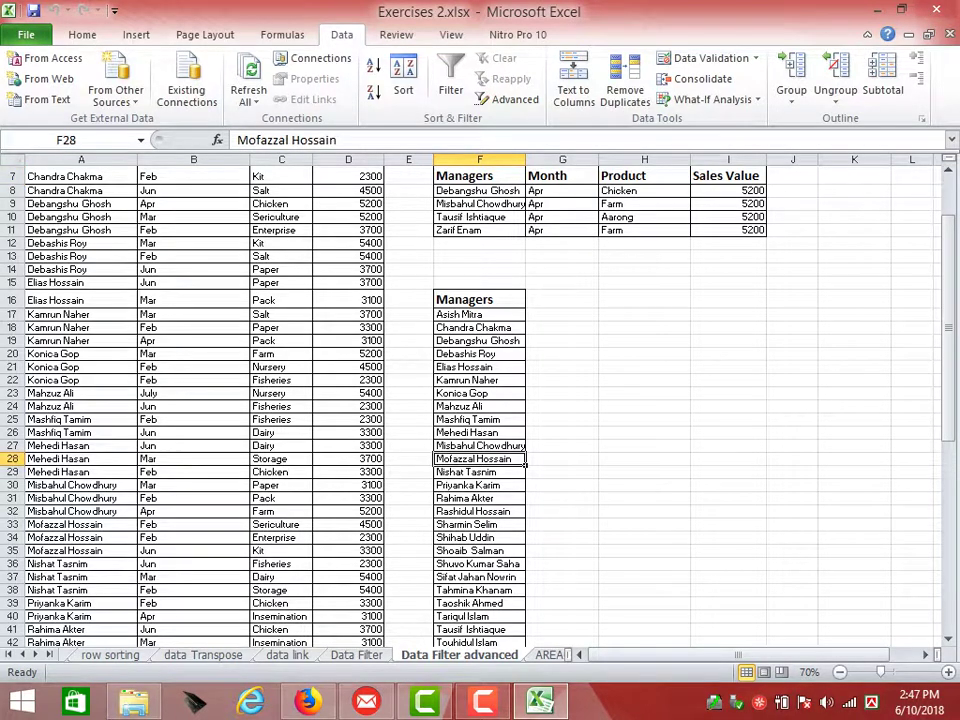
pyautogui.press('Down')
pyautogui.press('Down')
pyautogui.press('Down')
pyautogui.press('Down')
pyautogui.press('Down')
pyautogui.press('Down')
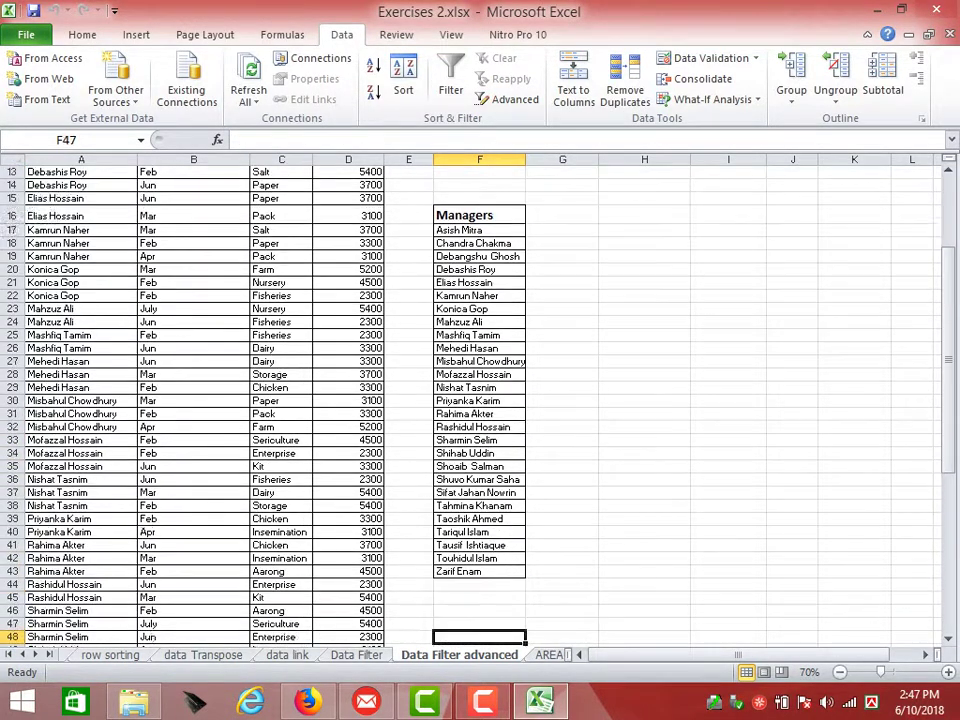
pyautogui.press('Down')
pyautogui.press('Down')
pyautogui.press('Down')
pyautogui.press('Up')
pyautogui.press('Up')
pyautogui.press('Up')
pyautogui.press('Up')
pyautogui.press('Up')
pyautogui.press('Up')
pyautogui.press('Up')
pyautogui.press('Up')
pyautogui.press('Up')
pyautogui.press('Up')
pyautogui.press('Up')
pyautogui.press('Up')
pyautogui.press('Up')
pyautogui.press('Up')
pyautogui.press('Up')
pyautogui.press('Up')
pyautogui.press('Up')
pyautogui.press('Up')
pyautogui.press('Up')
pyautogui.press('Up')
pyautogui.press('Up')
pyautogui.press('Up')
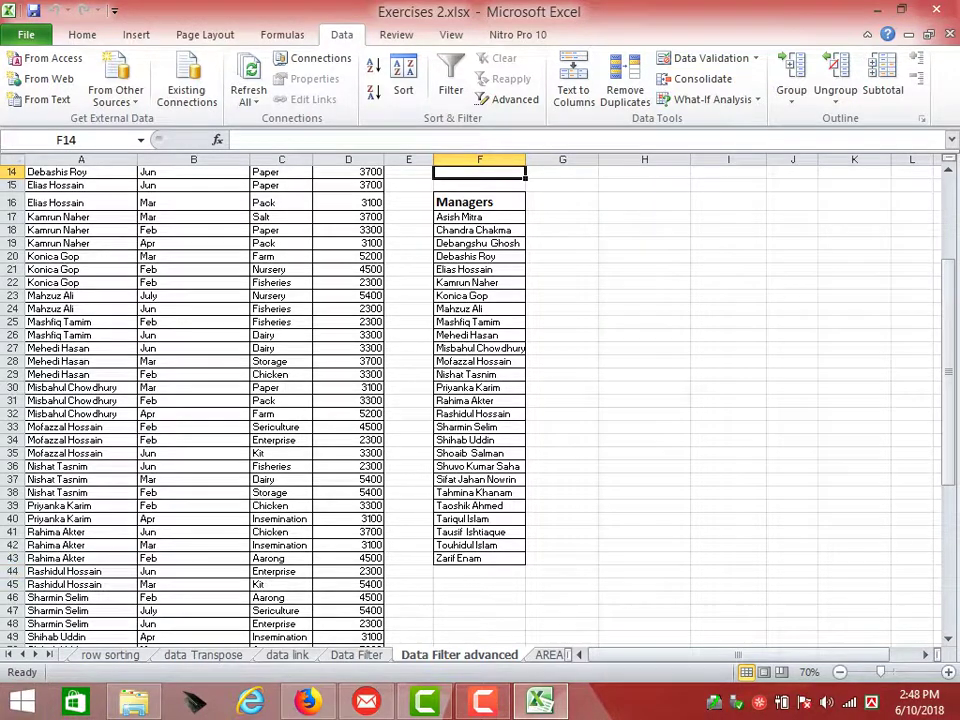
pyautogui.click(35, 654)
pyautogui.click(35, 654)
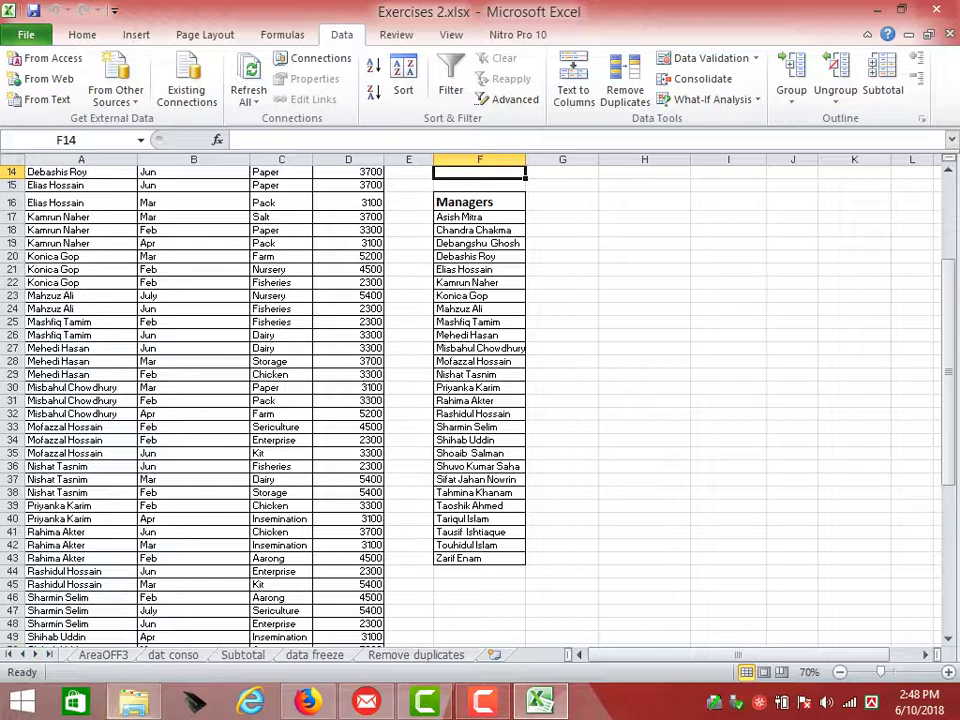
# Browse from AREAOFF1 through AREAOFF2 to the dat conso sheet
pyautogui.click(22, 654)
pyautogui.click(22, 654)
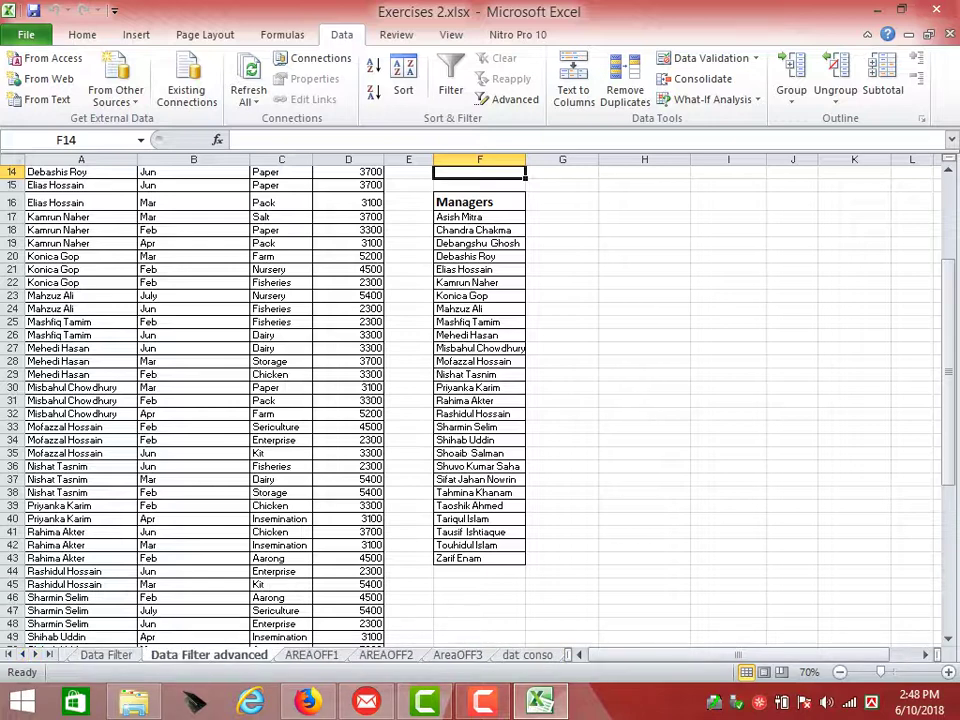
pyautogui.click(312, 654)
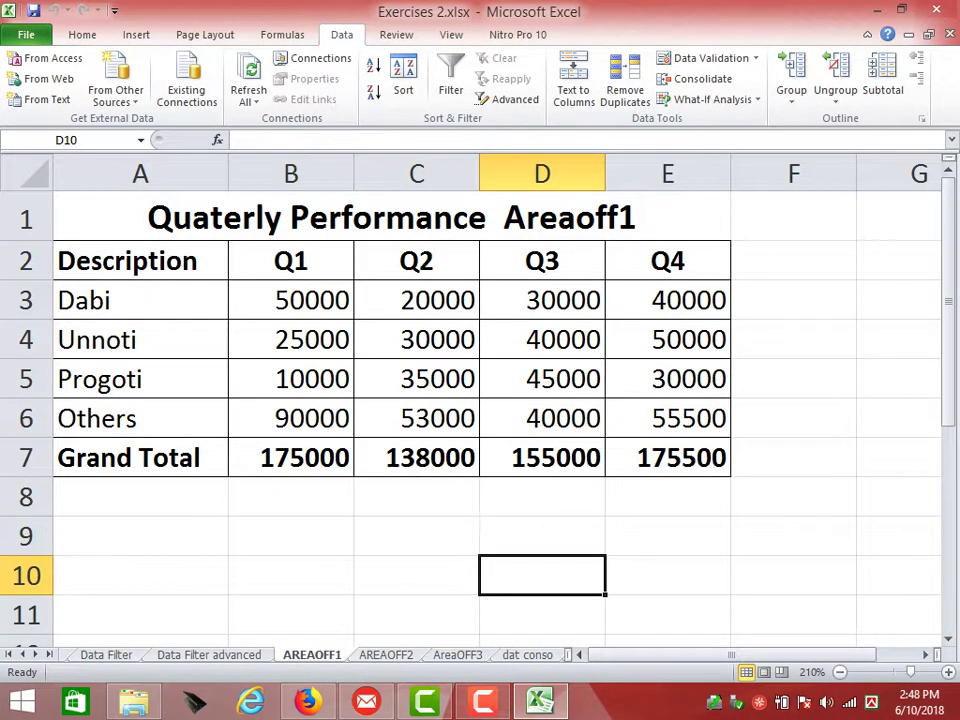
pyautogui.hotkey('ctrl', 'pagedown')
pyautogui.hotkey('ctrl', 'pagedown')
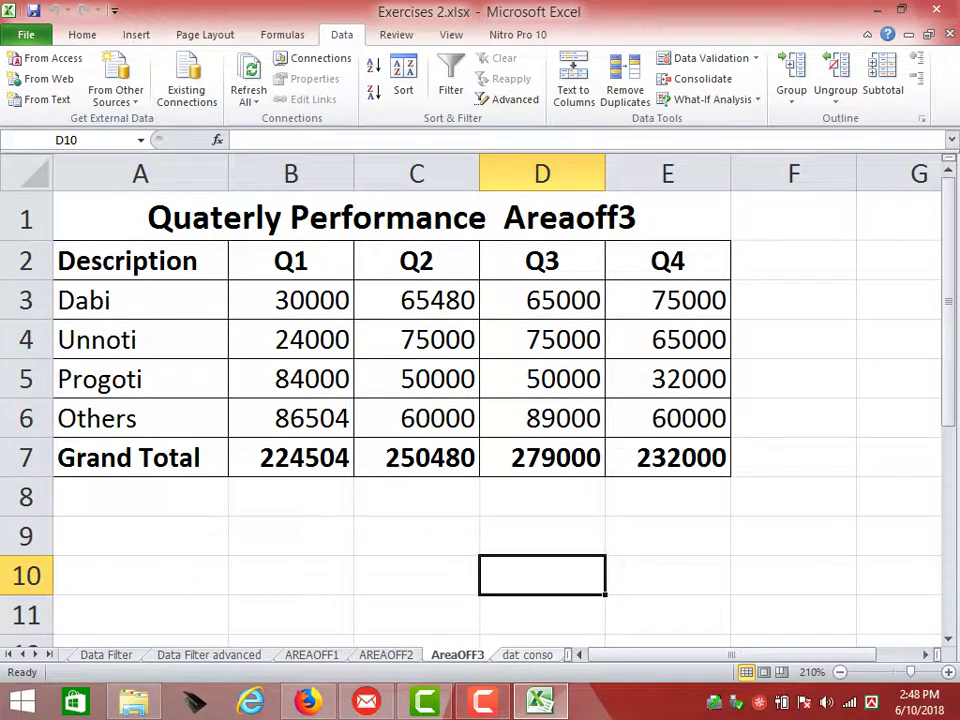
pyautogui.hotkey('ctrl', 'pagedown')
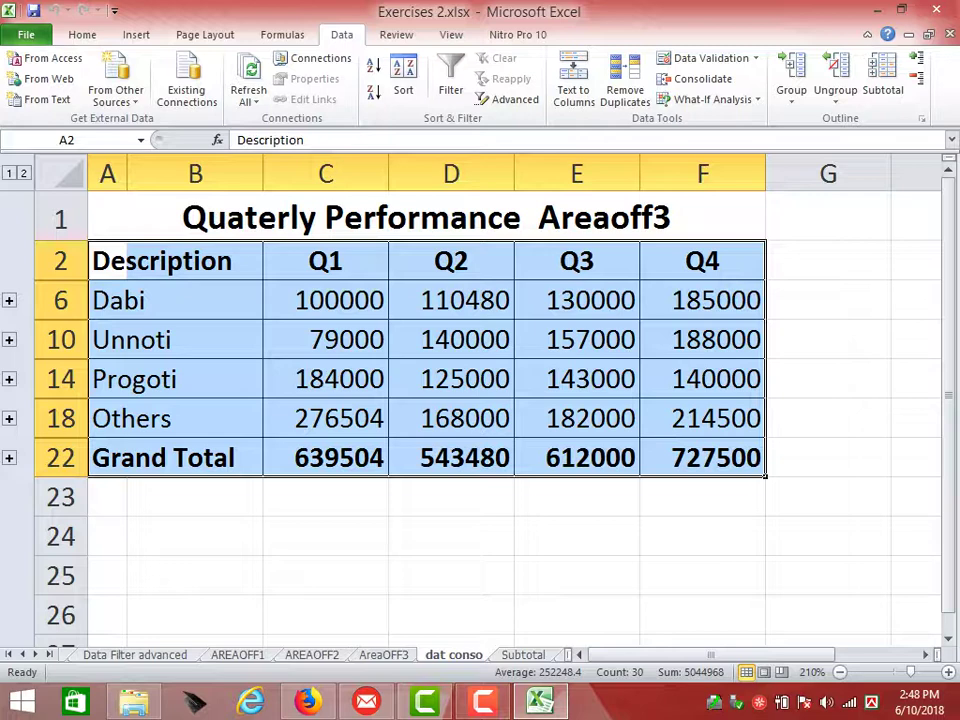
# Delete the dat conso sheet and return to AreaOFF3
pyautogui.rightClick(460, 655)
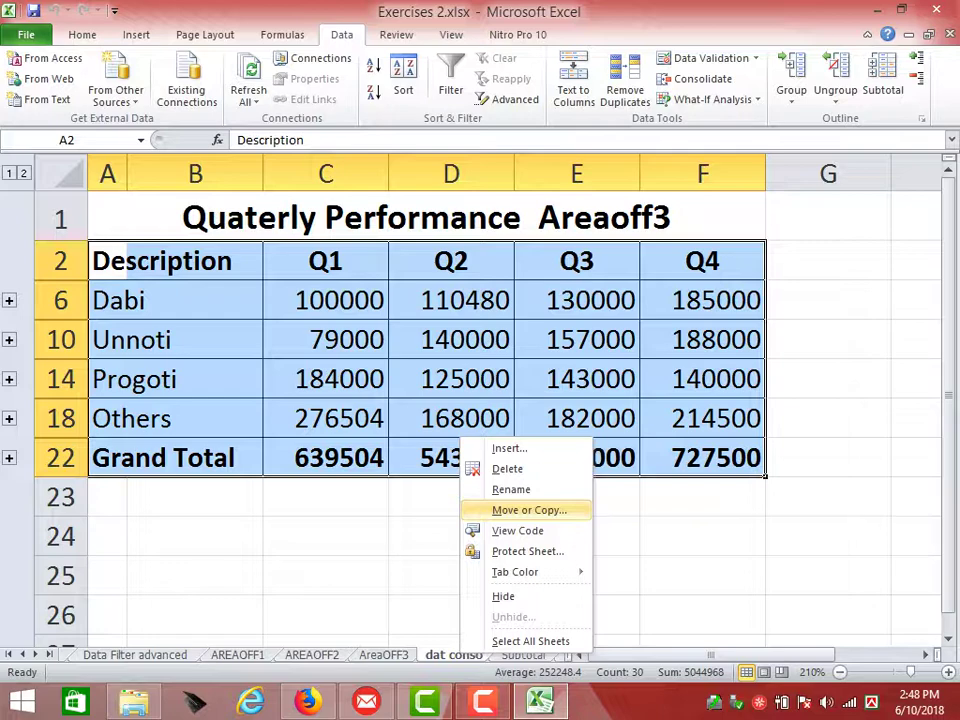
pyautogui.click(507, 468)
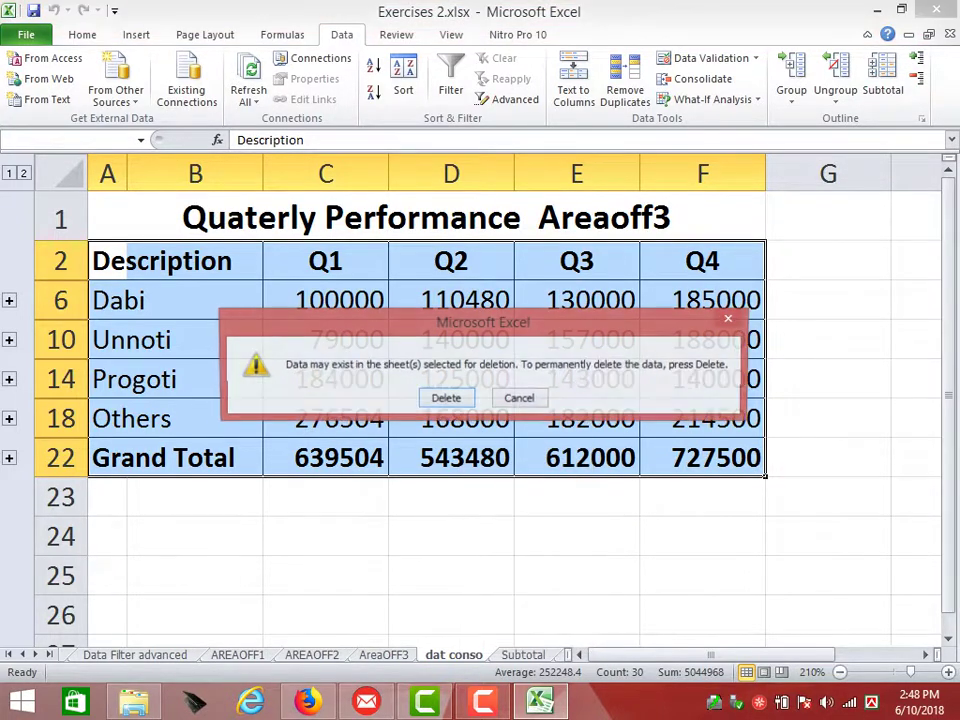
pyautogui.click(446, 398)
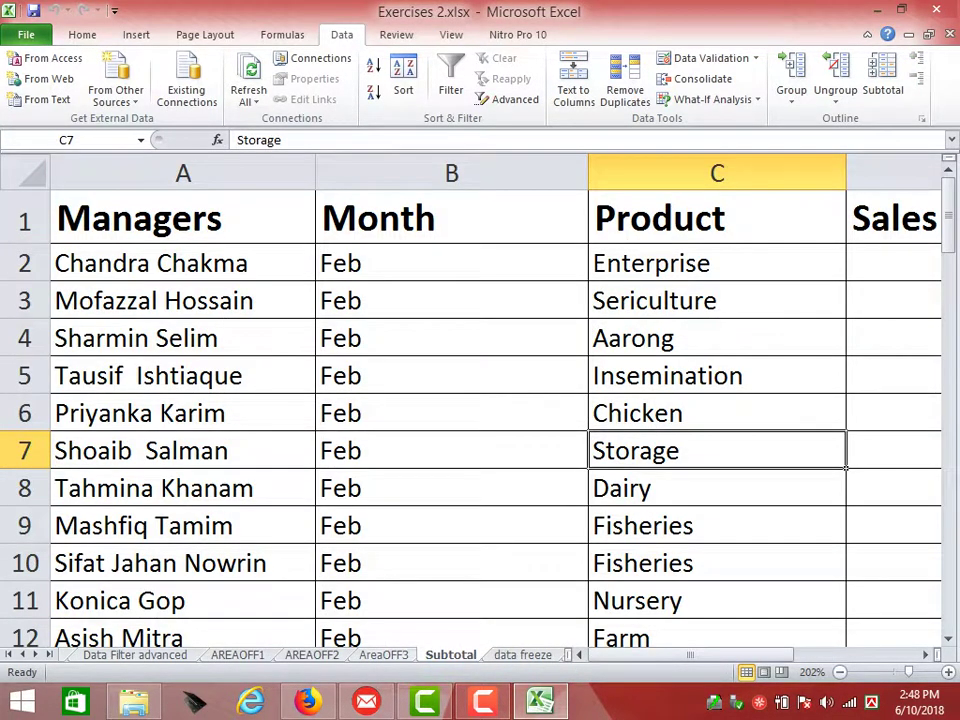
pyautogui.hotkey('ctrl', 'pageup')
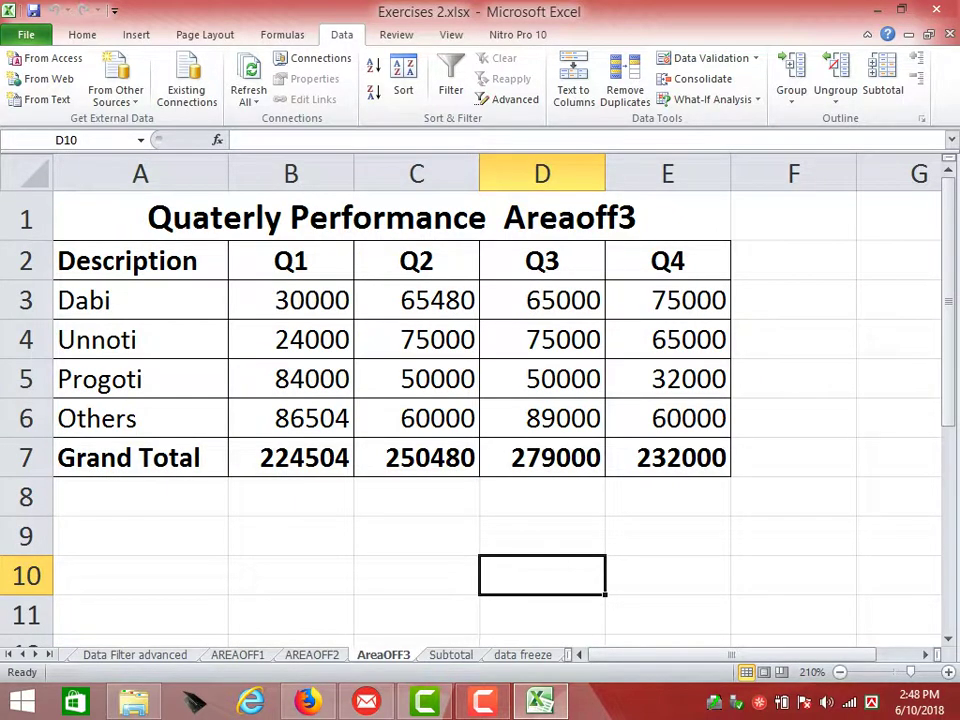
pyautogui.rightClick(395, 654)
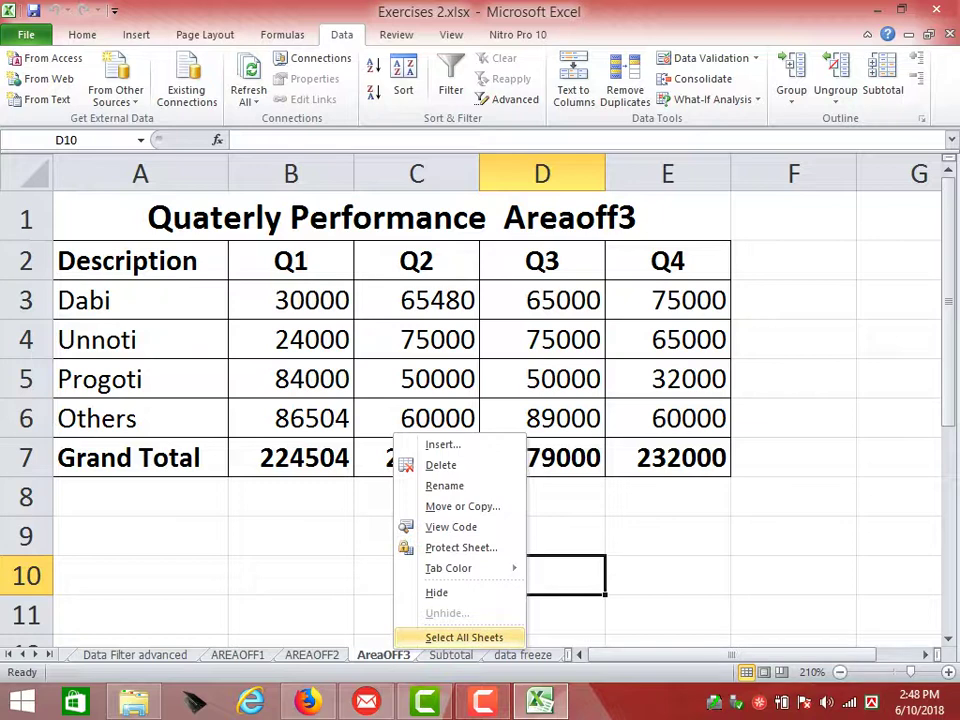
# Create a copy of AreaOFF3 placed at the end of the workbook
pyautogui.click(462, 506)
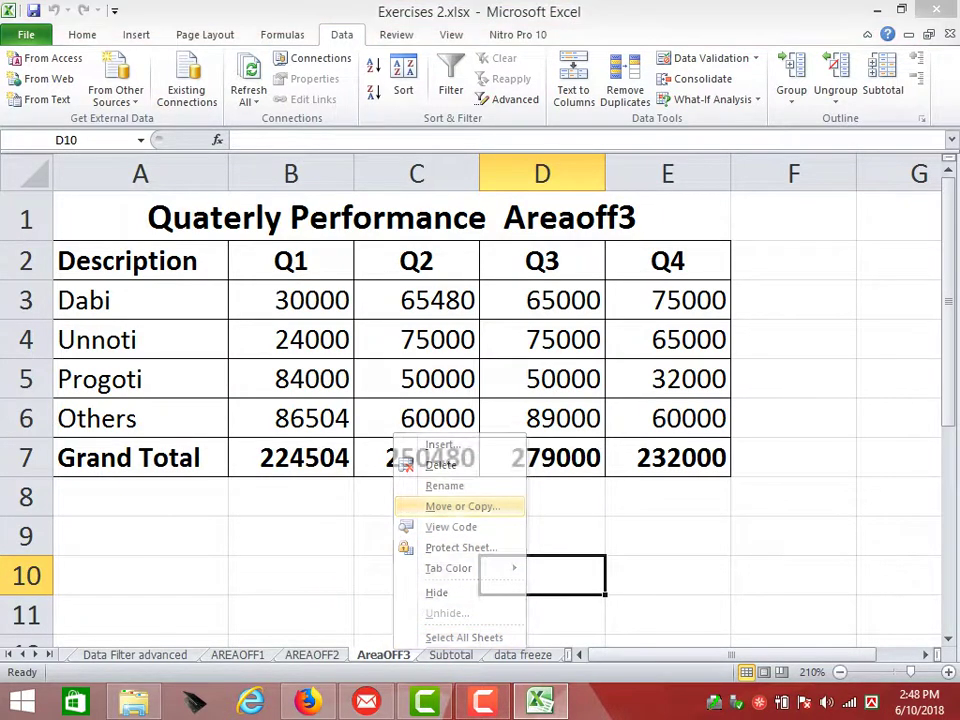
pyautogui.hotkey('alt', 'c')
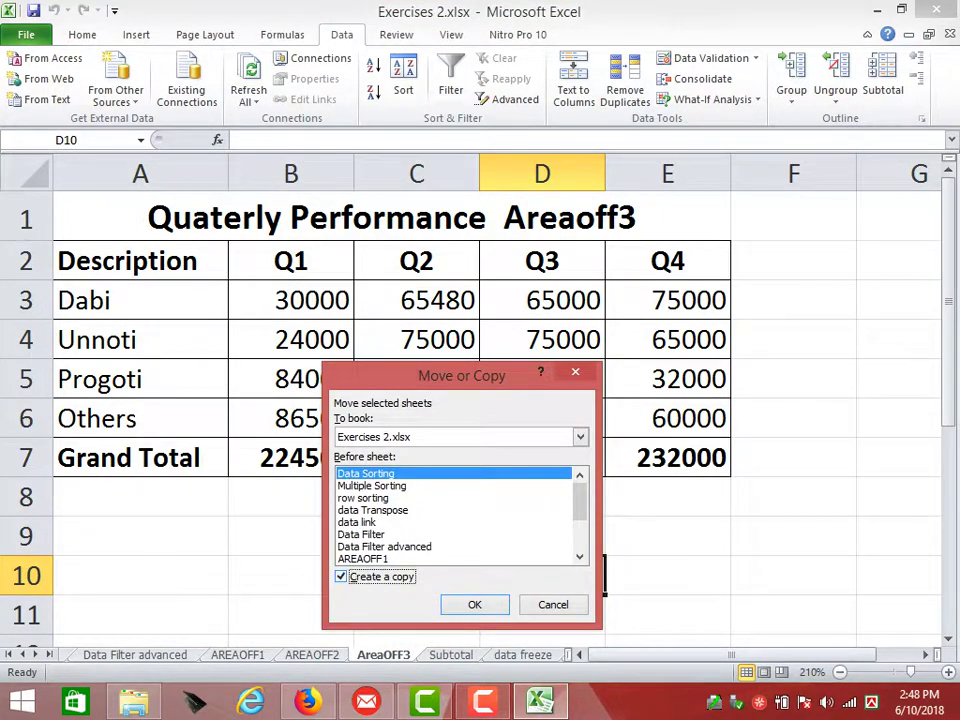
pyautogui.scroll(-3, 454, 515)
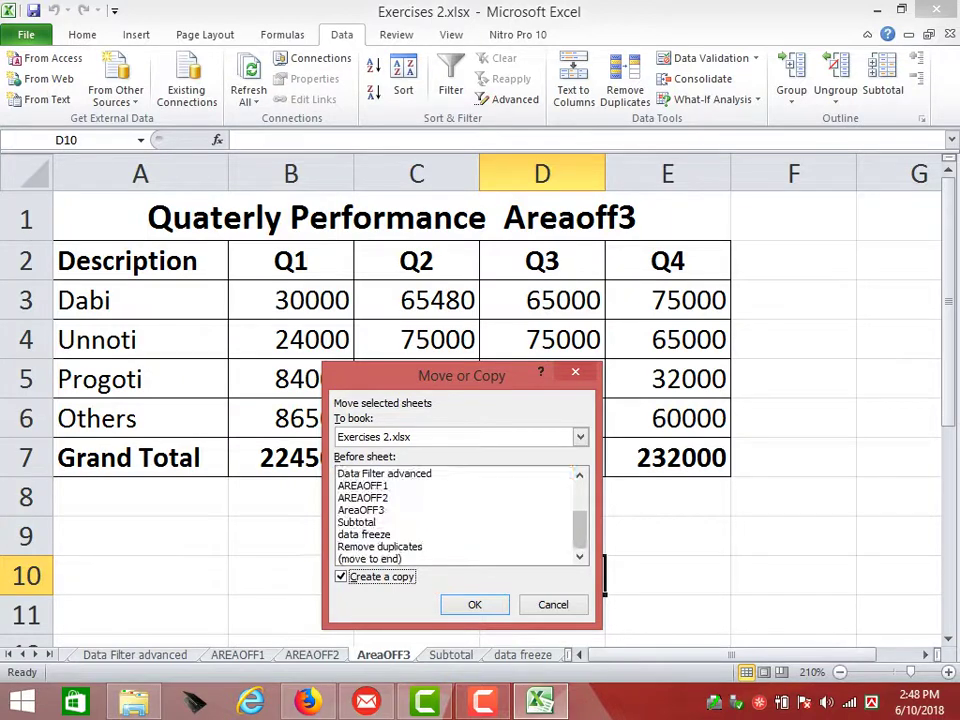
pyautogui.click(454, 558)
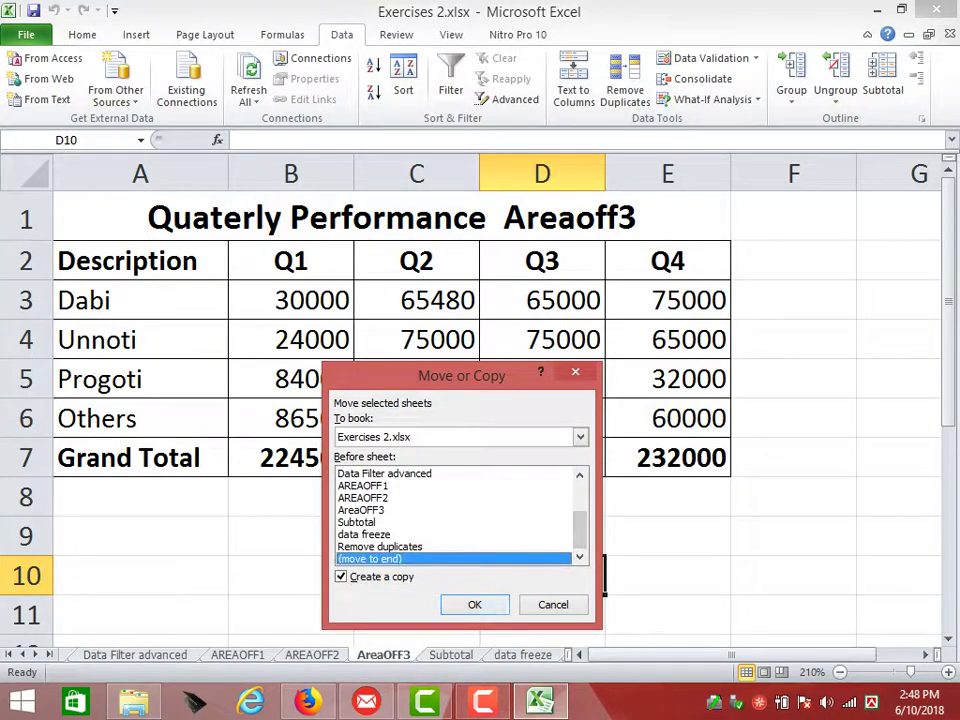
pyautogui.press('Return')
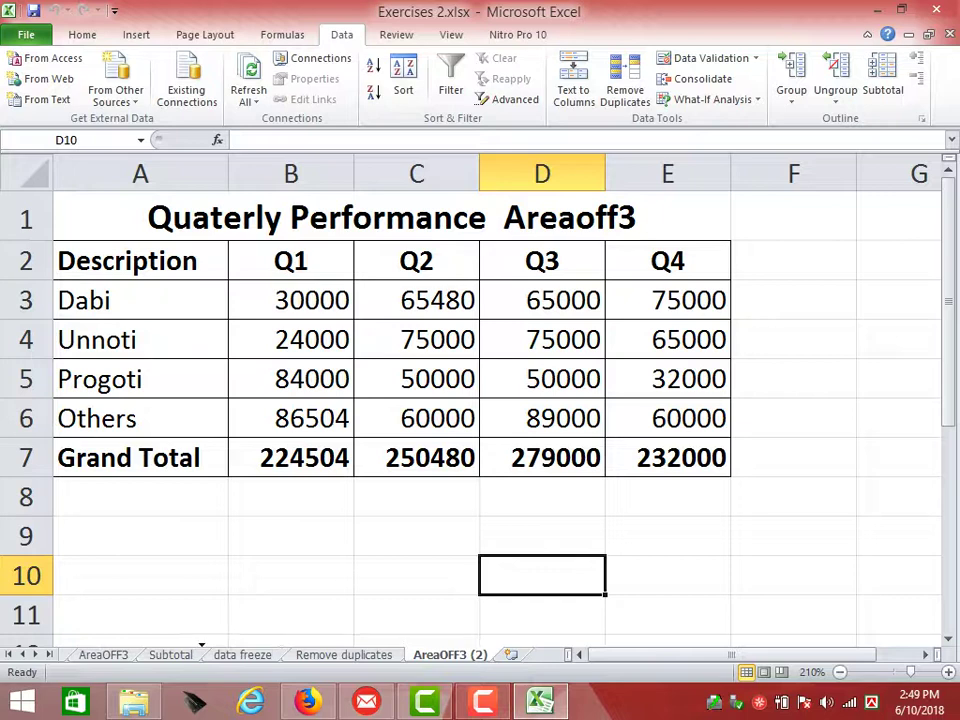
# Move the copy right after AreaOFF3 and rename it 'dta conso'
pyautogui.moveTo(404, 650); pyautogui.dragTo(145, 654)
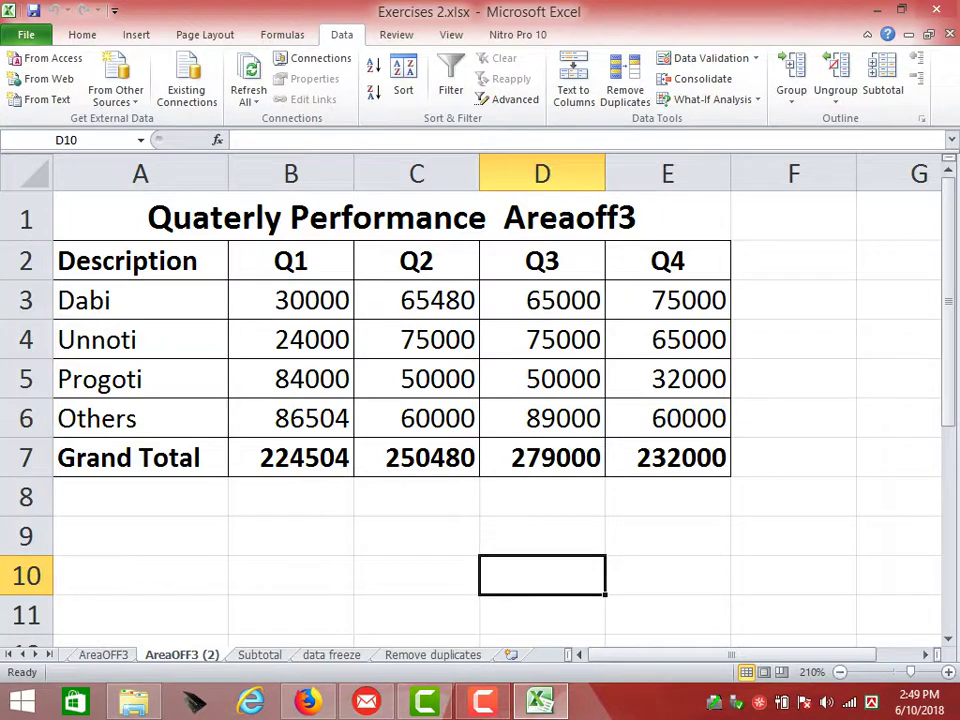
pyautogui.doubleClick(180, 654)
pyautogui.press('BackSpace')
pyautogui.write('dta')
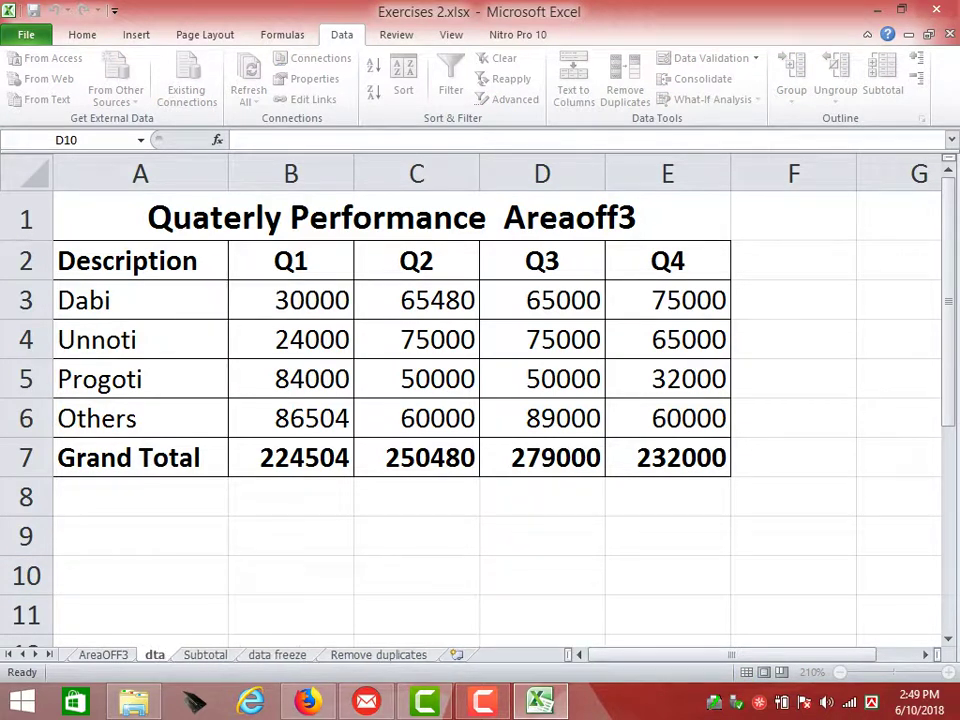
pyautogui.write('l conso')
pyautogui.press('Return')
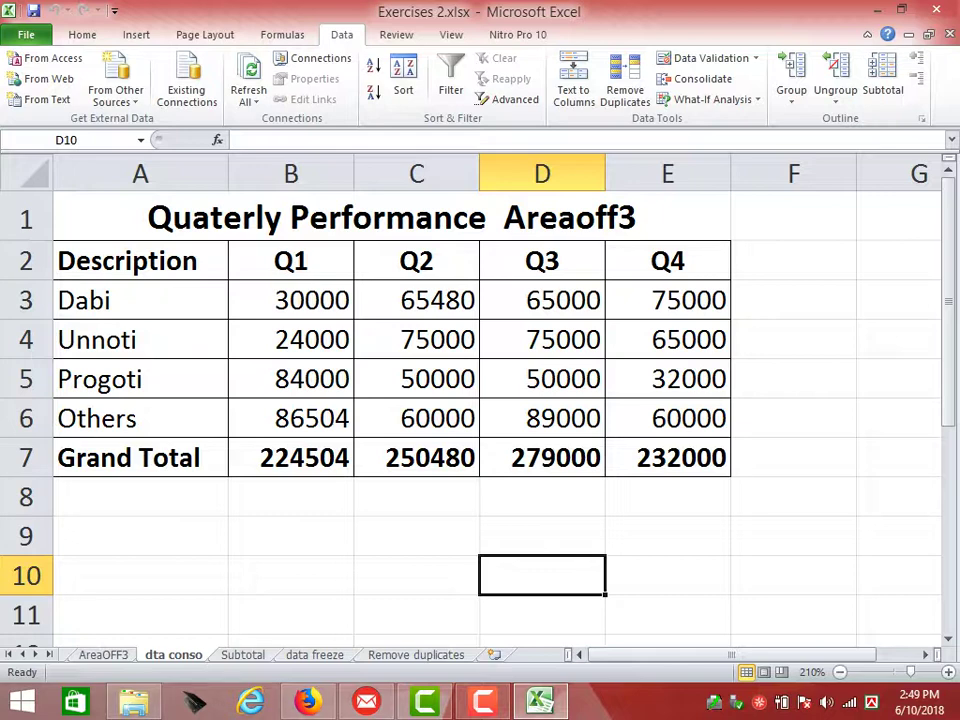
# Clear all quarterly figures in B3:E7 of the dta conso table
pyautogui.moveTo(291, 300); pyautogui.dragTo(542, 379)
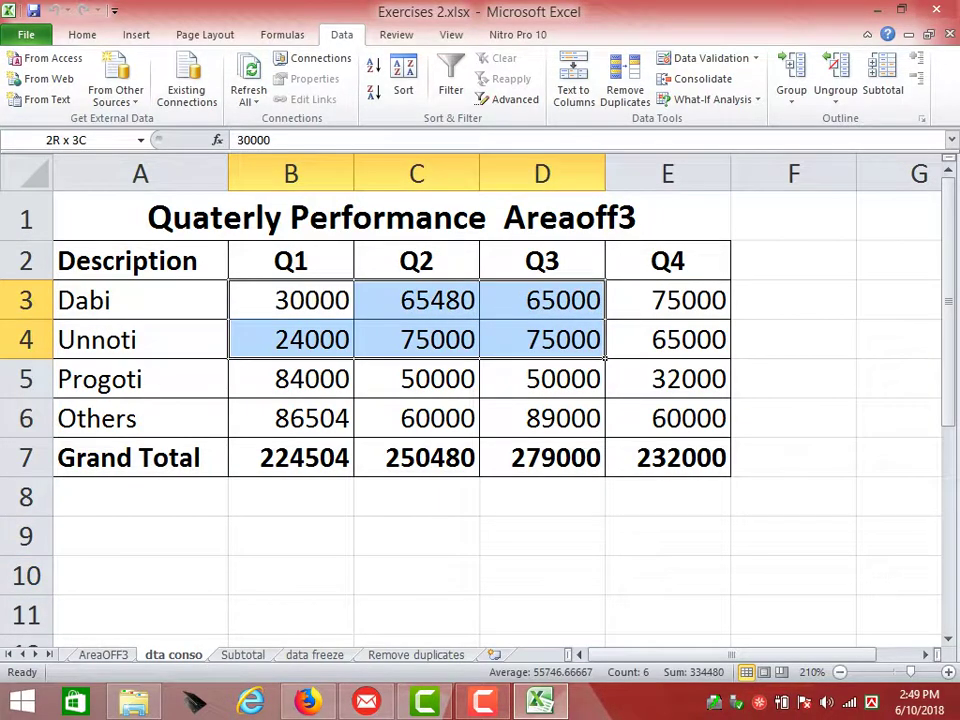
pyautogui.moveTo(291, 300); pyautogui.dragTo(668, 457)
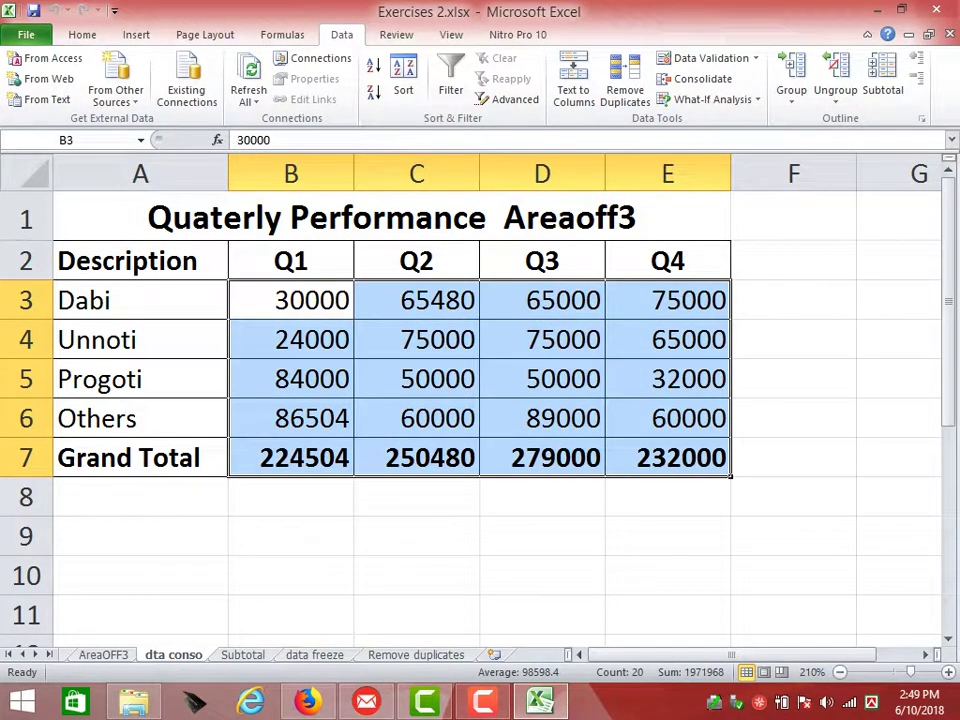
pyautogui.press('BackSpace')
pyautogui.click(668, 575)
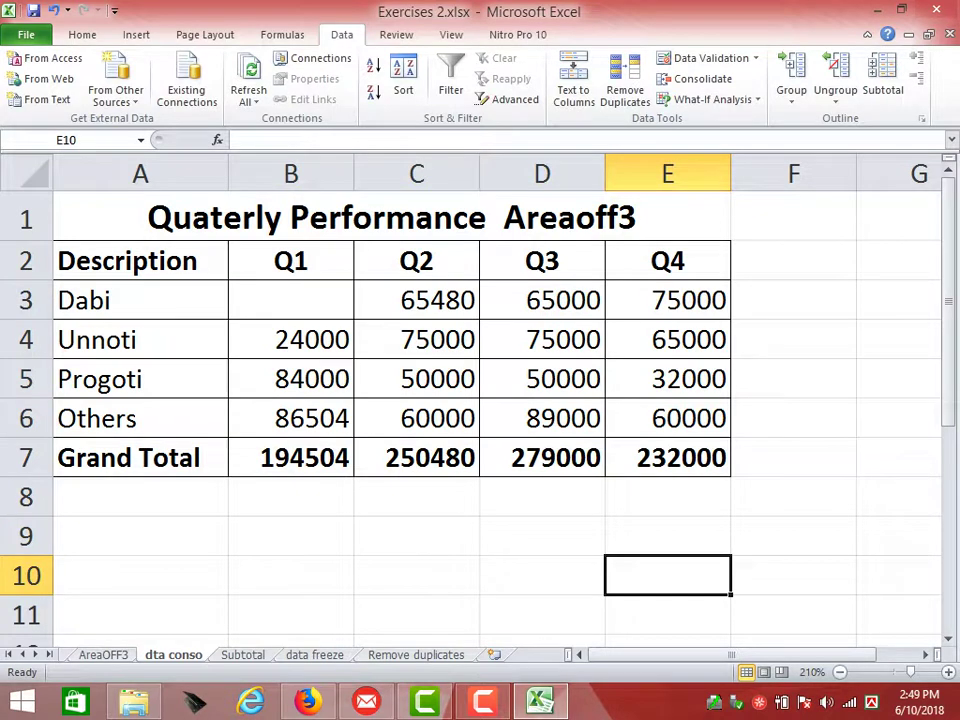
pyautogui.moveTo(291, 300); pyautogui.dragTo(668, 457)
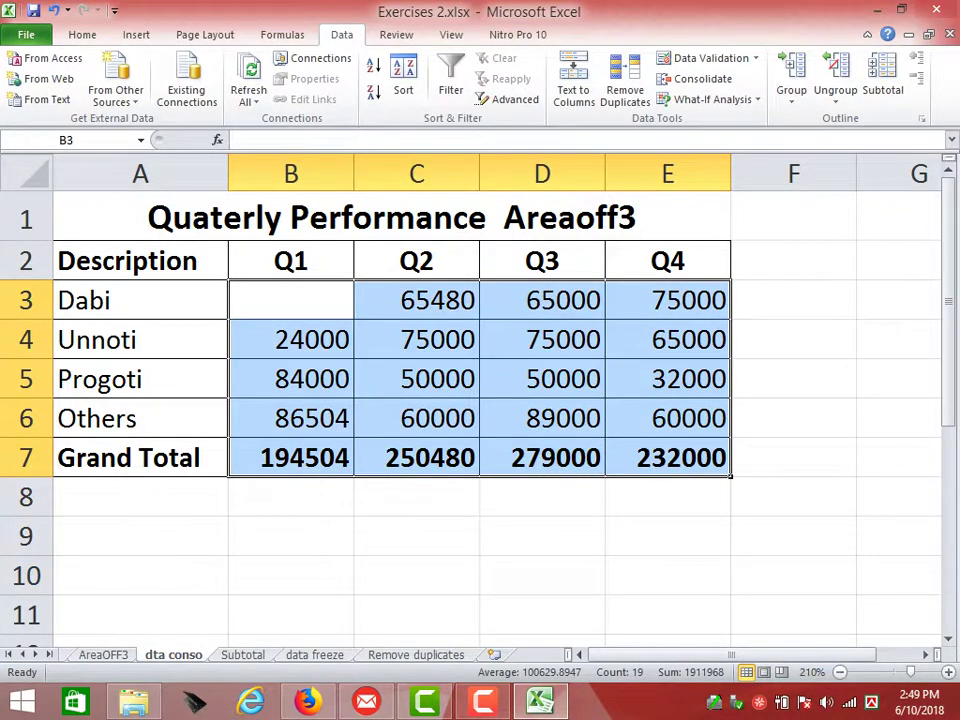
pyautogui.press('Delete')
pyautogui.moveTo(542, 575); pyautogui.dragTo(542, 536)
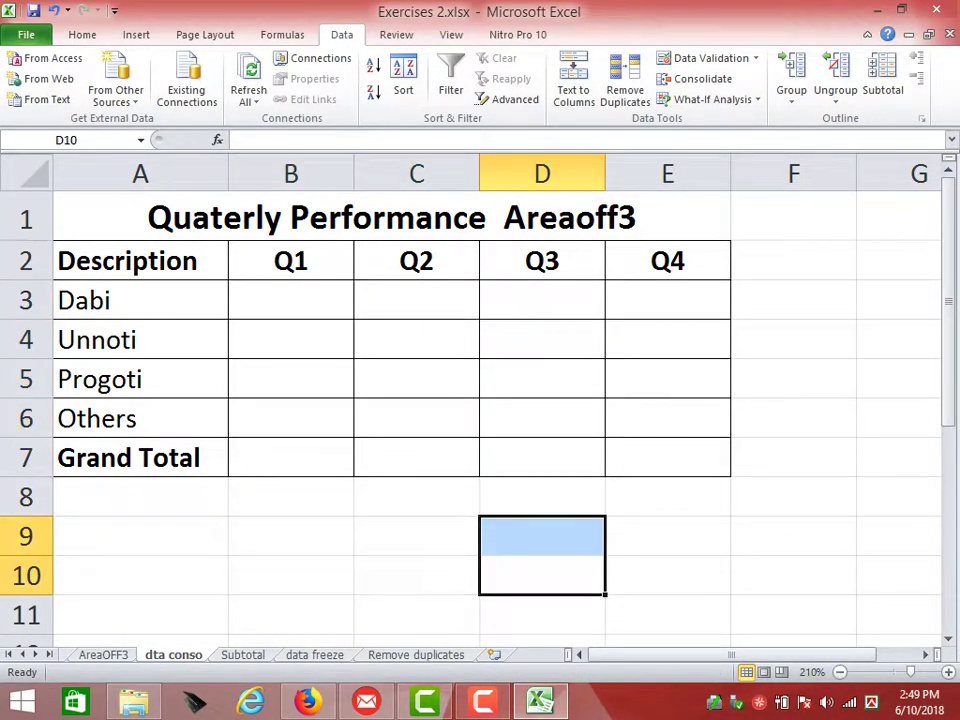
# Select A2:E7 as the target and open Data > Consolidate
pyautogui.moveTo(140, 260); pyautogui.dragTo(542, 300)
pyautogui.moveTo(667, 379); pyautogui.dragTo(667, 457)
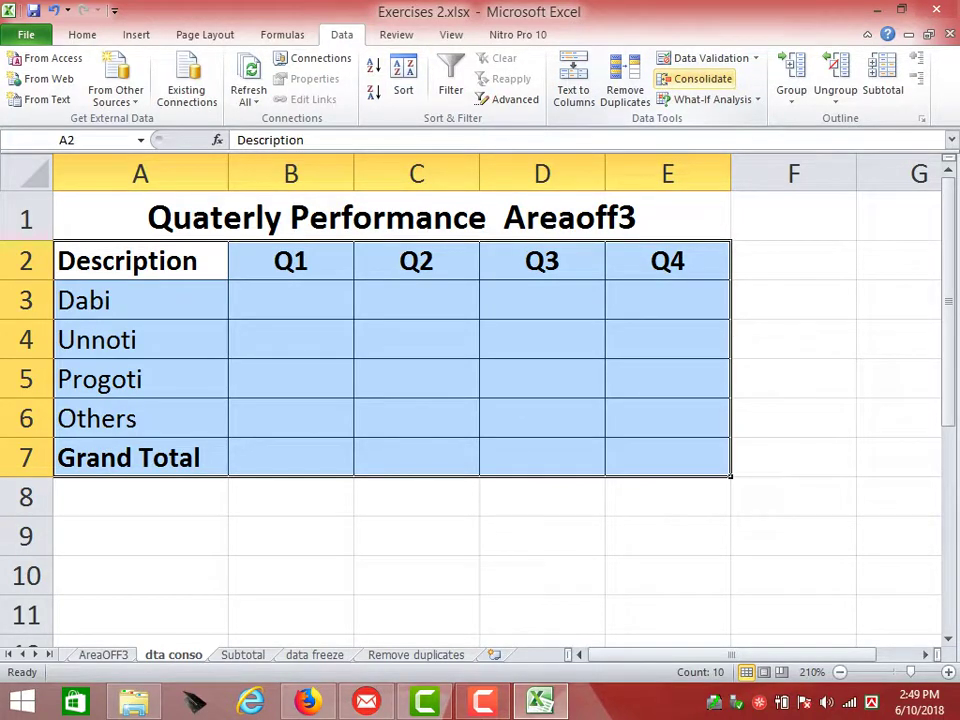
pyautogui.click(697, 78)
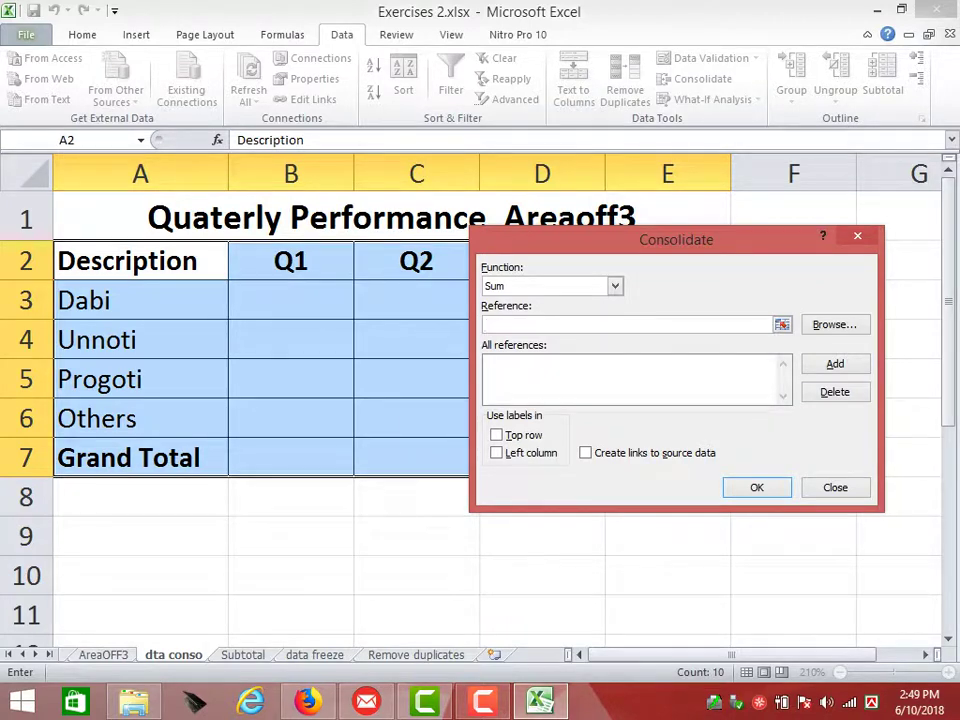
# Add AREAOFF1 range A2:E7 as the first consolidation reference
pyautogui.click(20, 654)
pyautogui.click(20, 654)
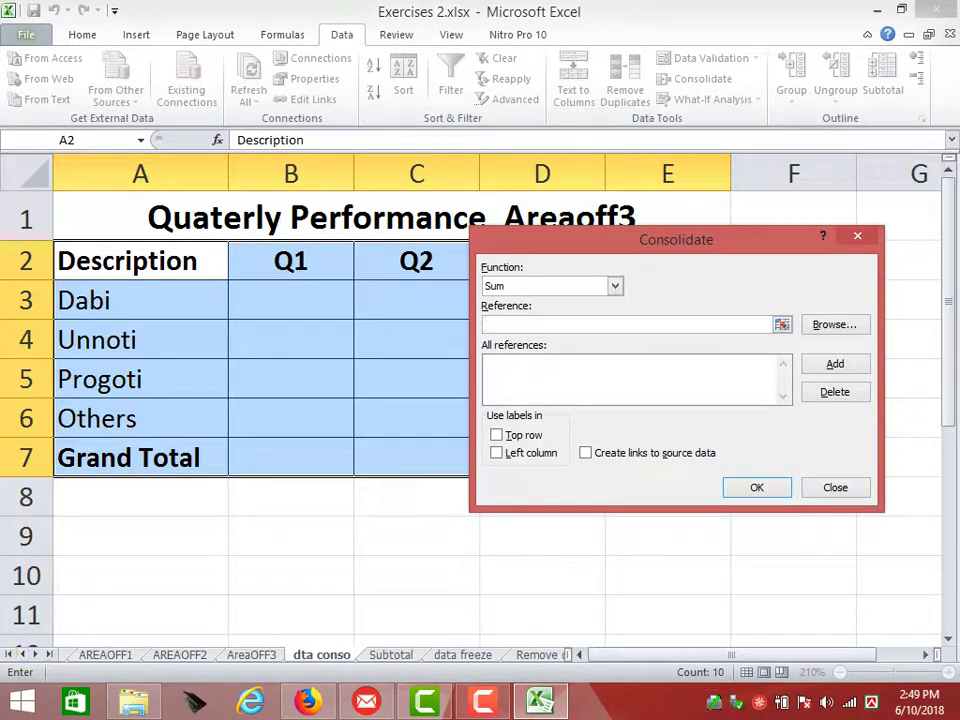
pyautogui.click(105, 654)
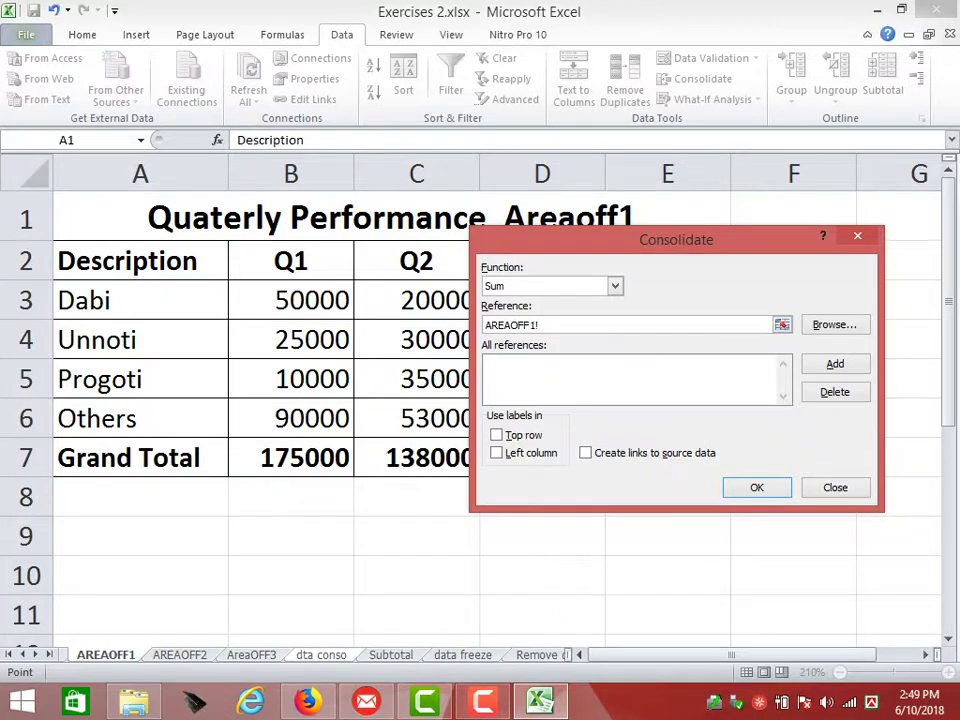
pyautogui.moveTo(676, 239); pyautogui.dragTo(735, 449)
pyautogui.moveTo(140, 261)
pyautogui.mouseDown()
pyautogui.moveTo(722, 392)
pyautogui.moveTo(722, 470)
pyautogui.moveTo(708, 226)
pyautogui.mouseUp()
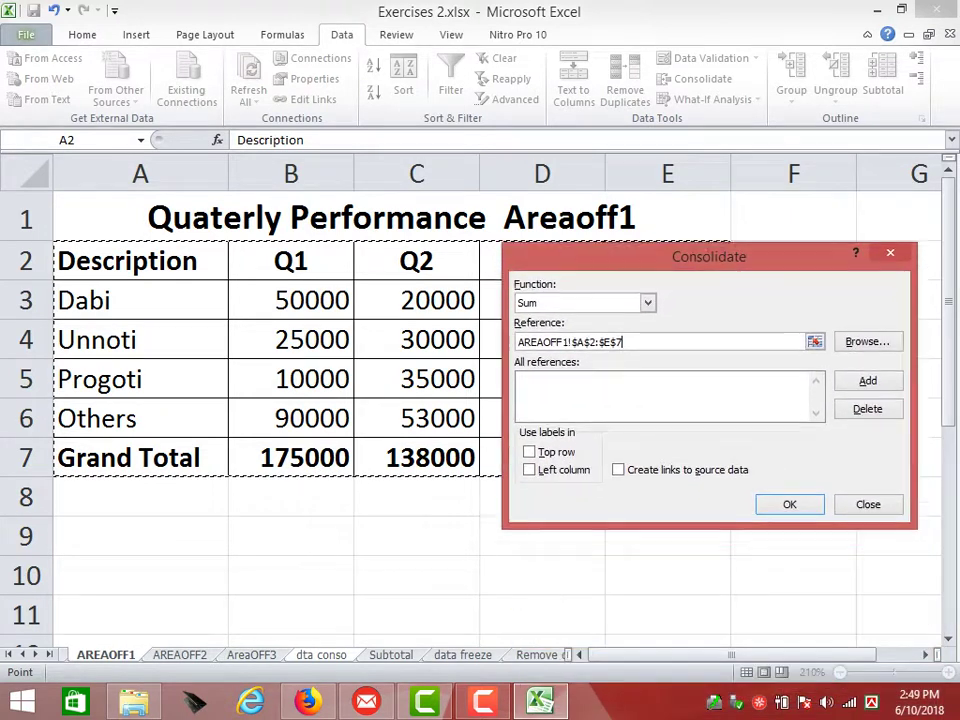
pyautogui.press('Return')
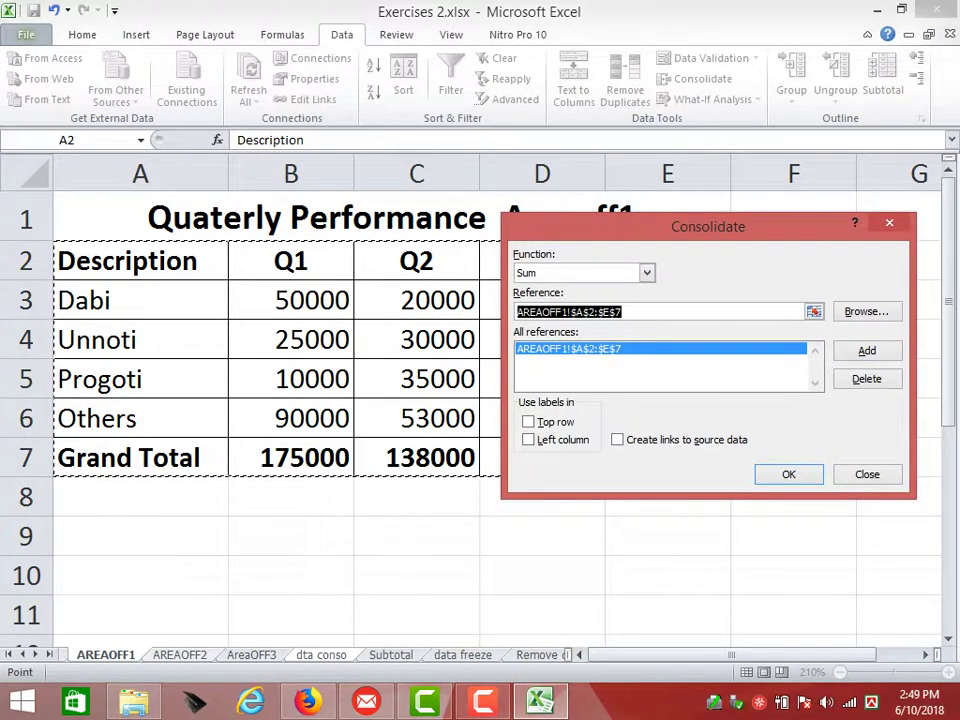
# Add the same A2:E7 range from AREAOFF2 and AreaOFF3, and enable Top row labels
pyautogui.hotkey('ctrl', 'pagedown')
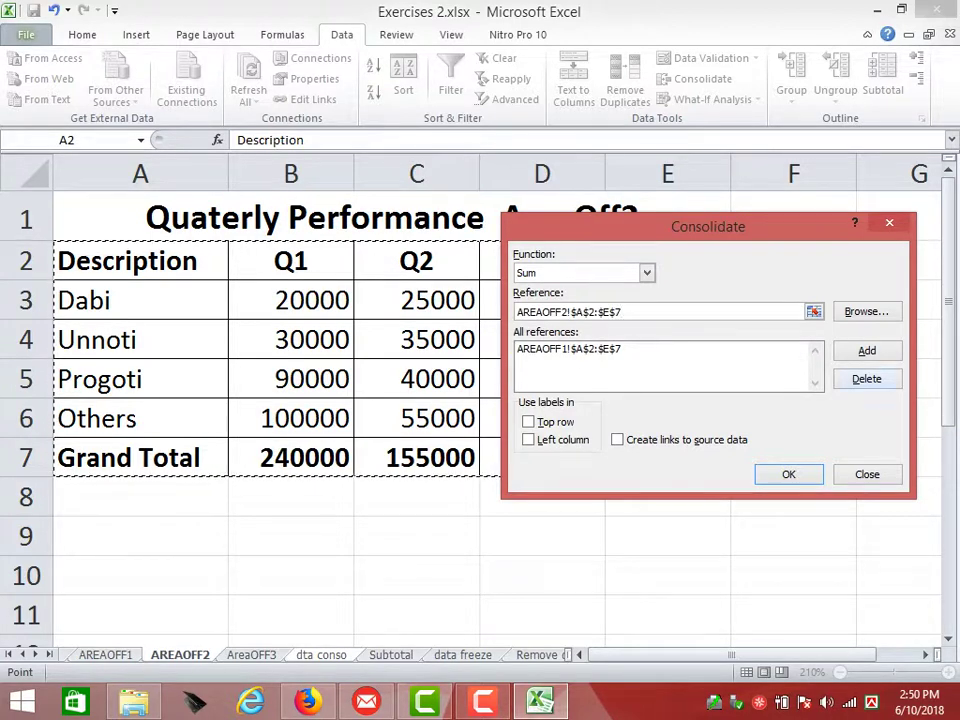
pyautogui.press('Return')
pyautogui.hotkey('ctrl', 'pagedown')
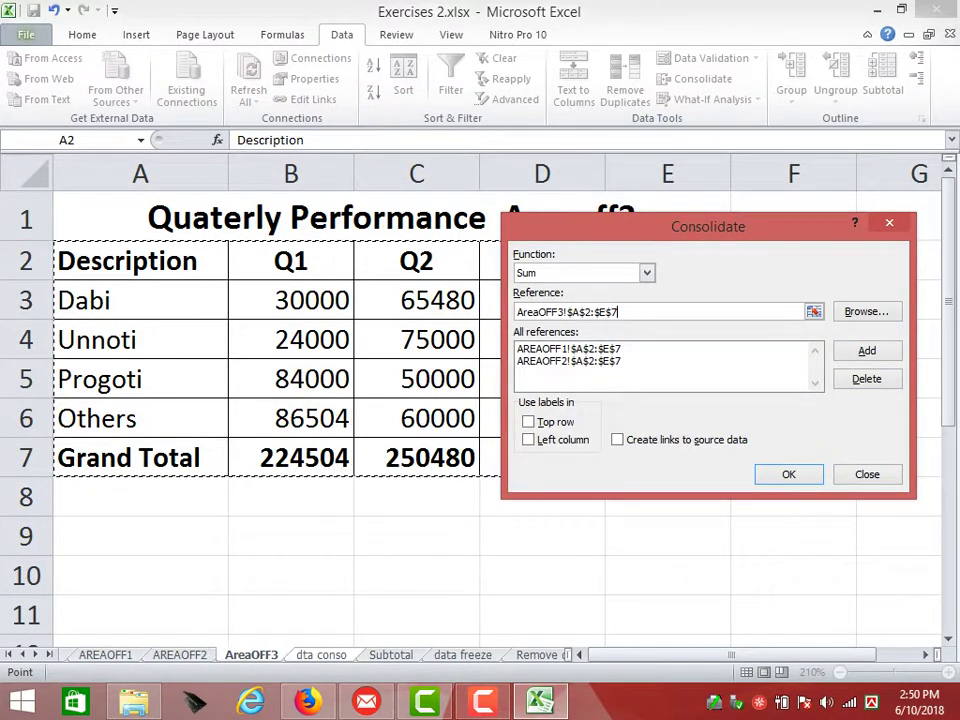
pyautogui.press('Return')
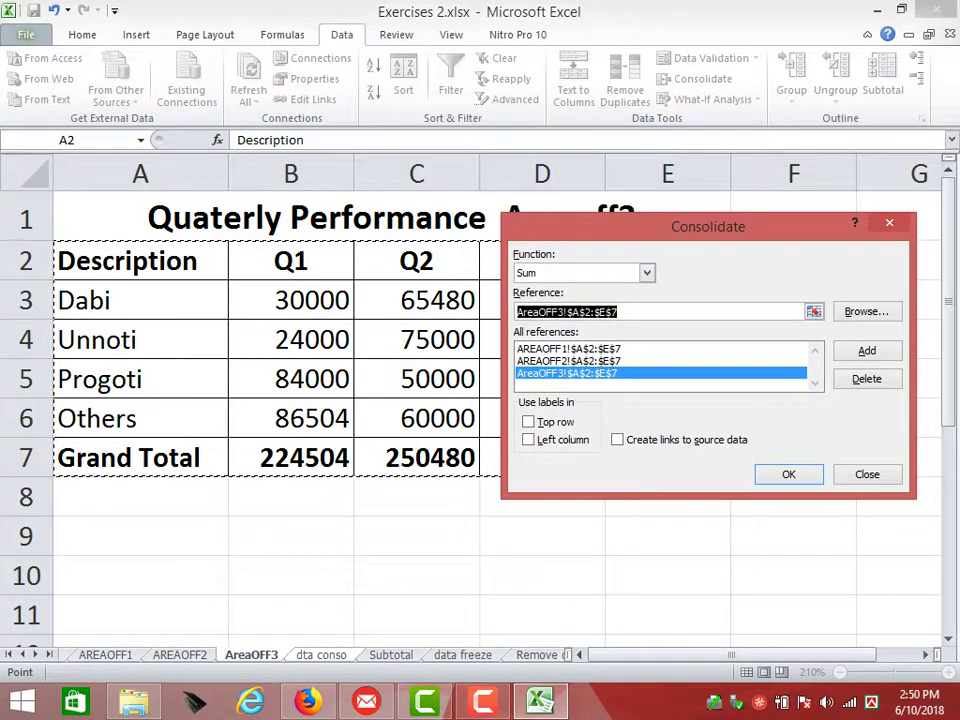
pyautogui.moveTo(708, 226); pyautogui.dragTo(833, 301)
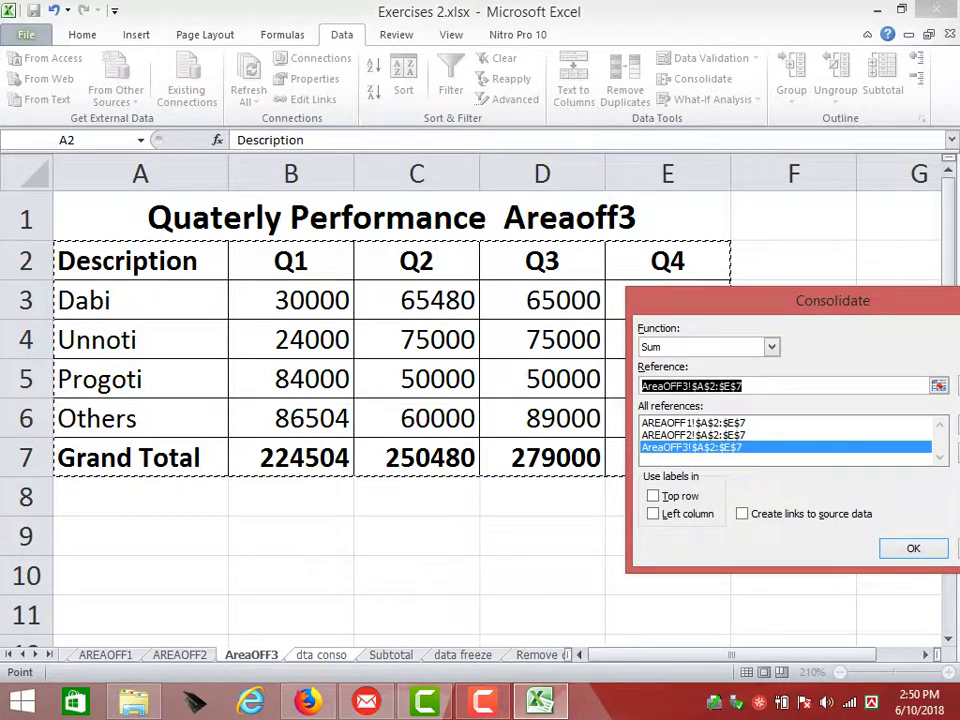
pyautogui.moveTo(833, 300); pyautogui.dragTo(736, 271)
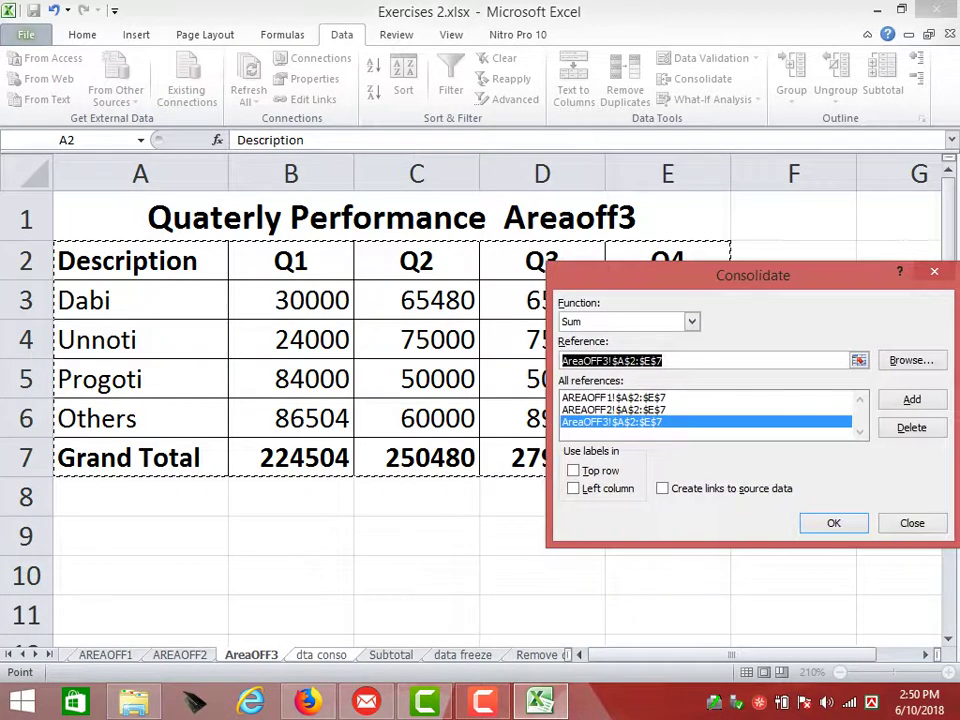
pyautogui.click(556, 467)
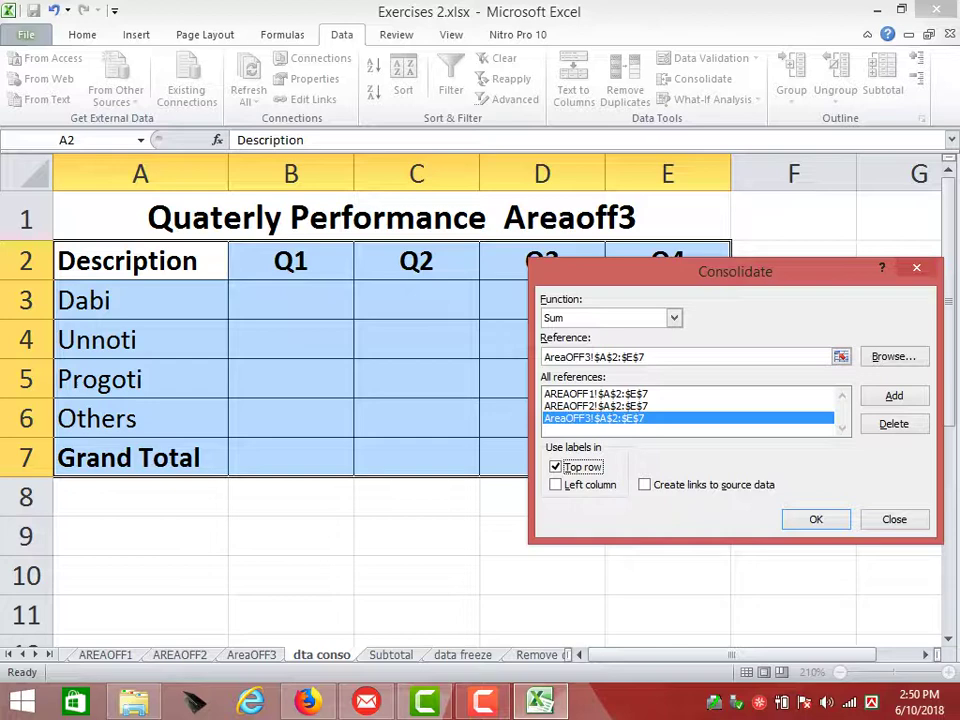
# Enable Left column labels and links to source data, then consolidate (Grand Total Q1 639504)
pyautogui.click(556, 484)
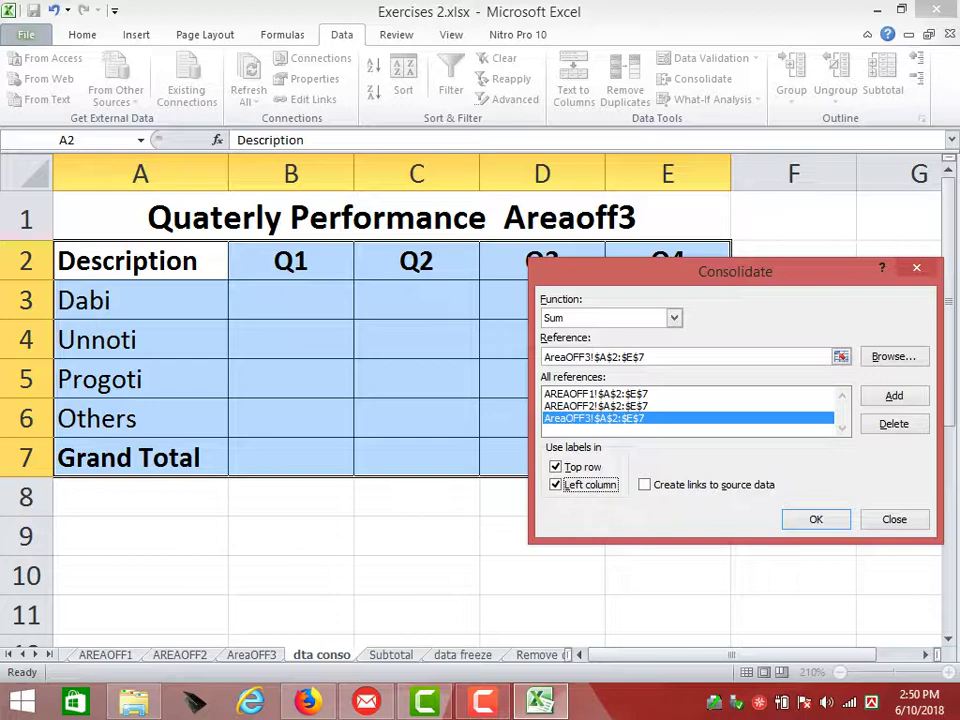
pyautogui.hotkey('alt', 's')
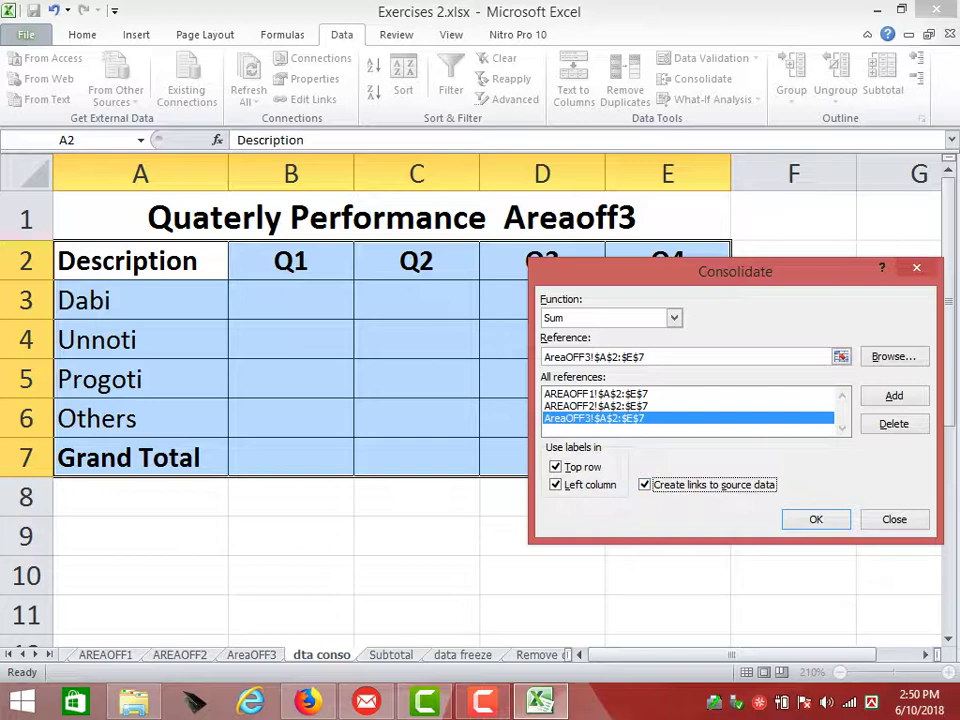
pyautogui.press('Return')
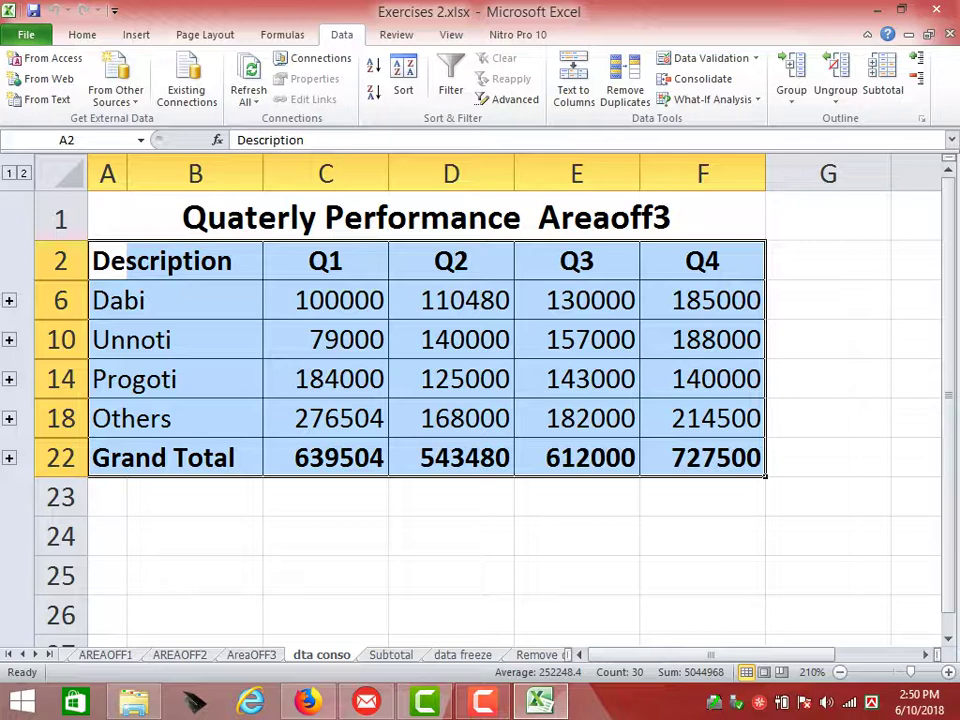
# Delete the dta conso sheet, confirming the permanent deletion
pyautogui.rightClick(330, 655)
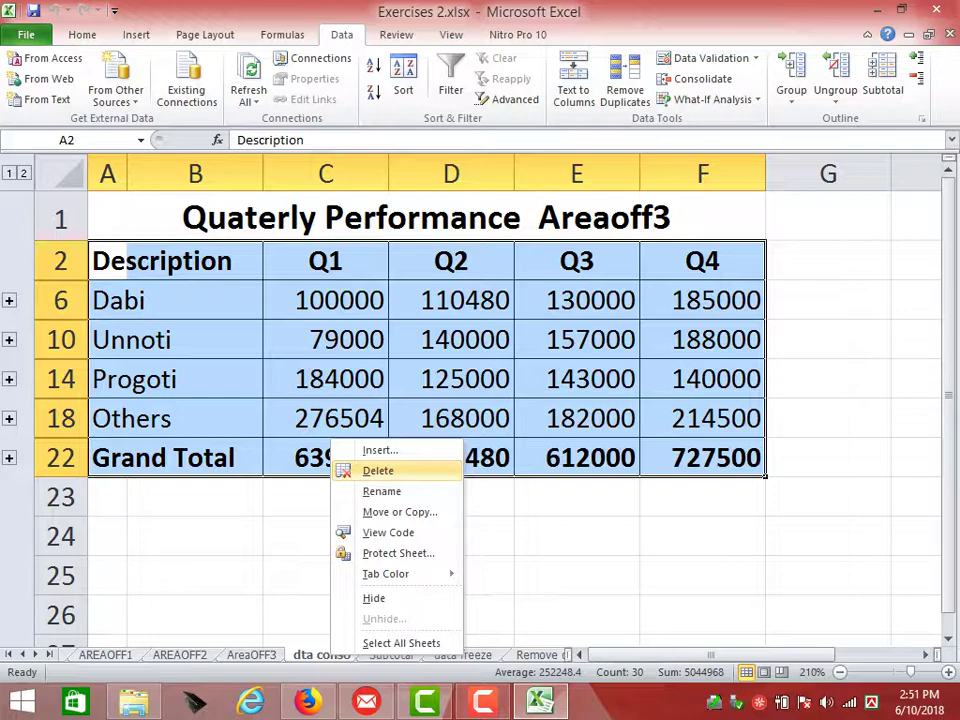
pyautogui.click(378, 470)
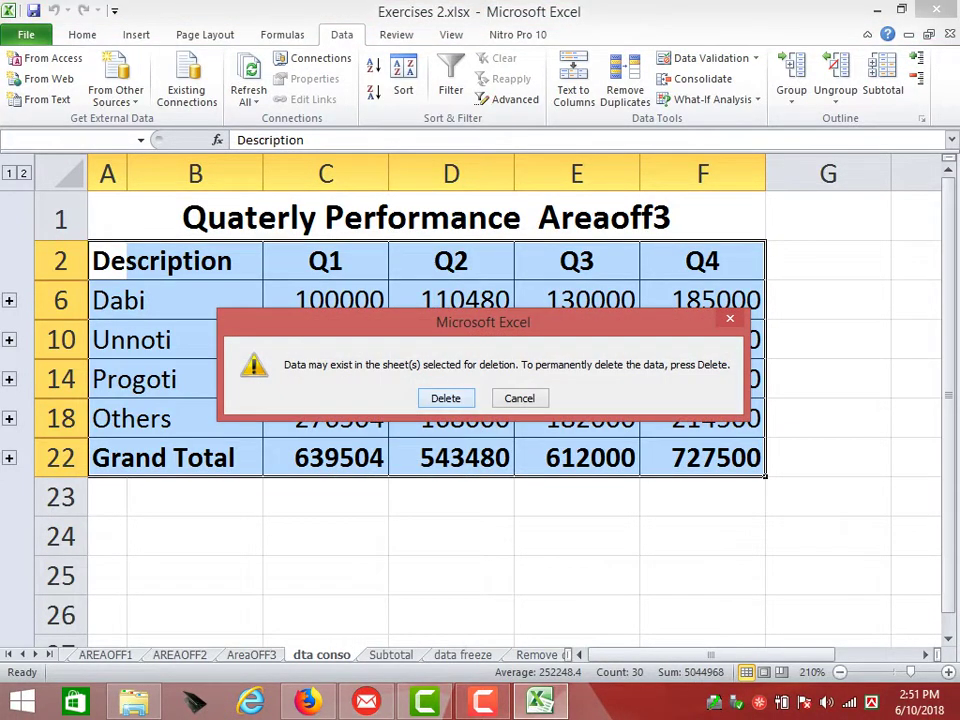
pyautogui.press('Return')
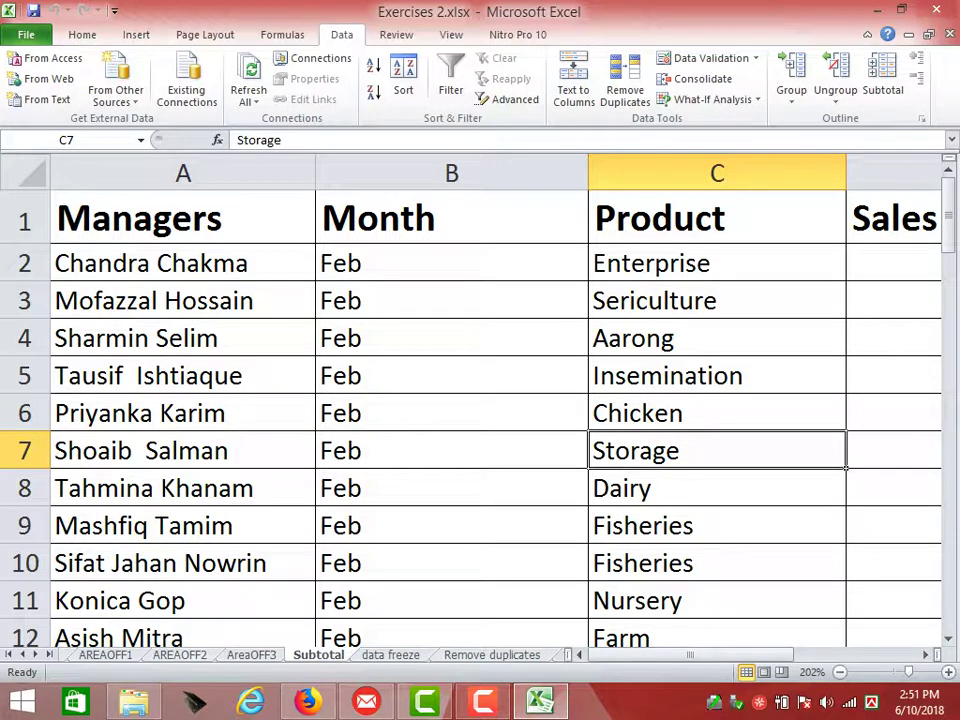
pyautogui.moveTo(307, 703)
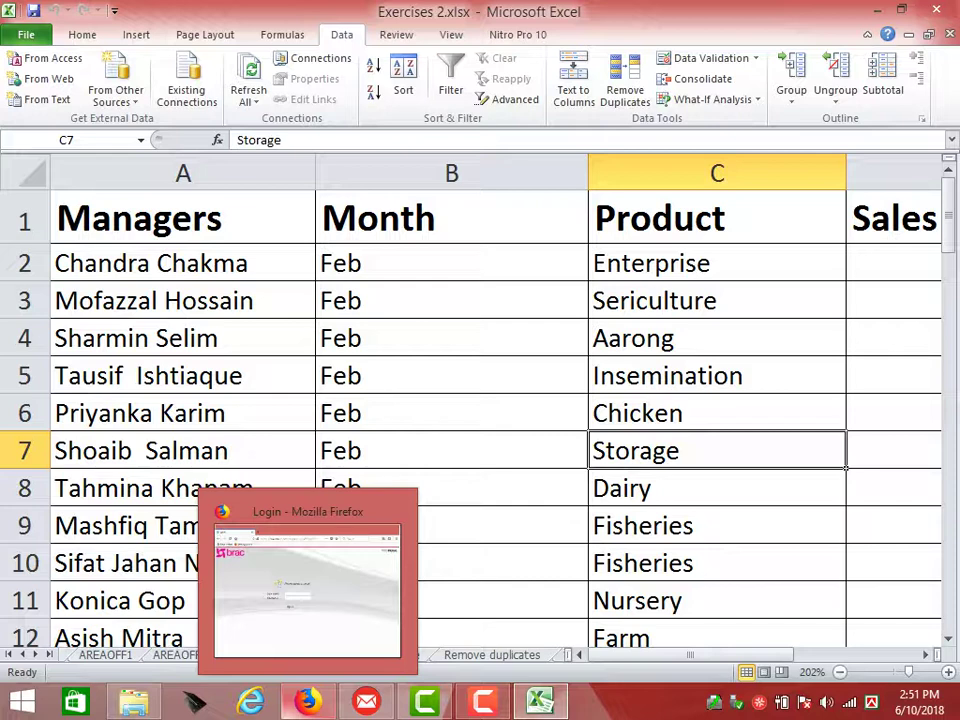
pyautogui.click(451, 375)
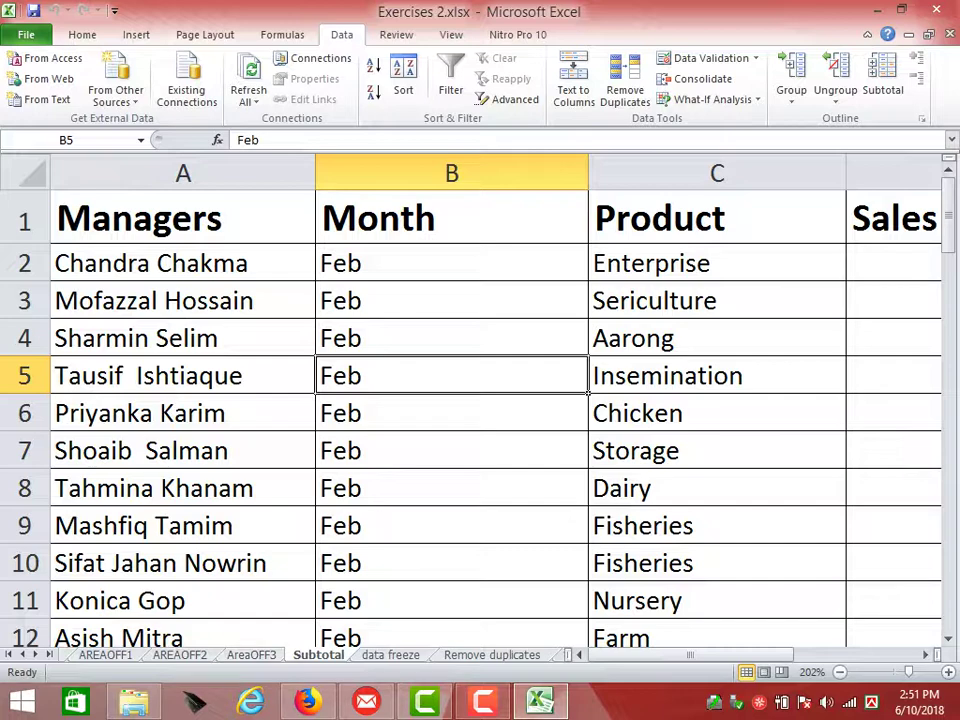
# Copy the AreaOFF3 sheet, placing the new AreaOFF3 (2) before AreaOFF3
pyautogui.rightClick(258, 655)
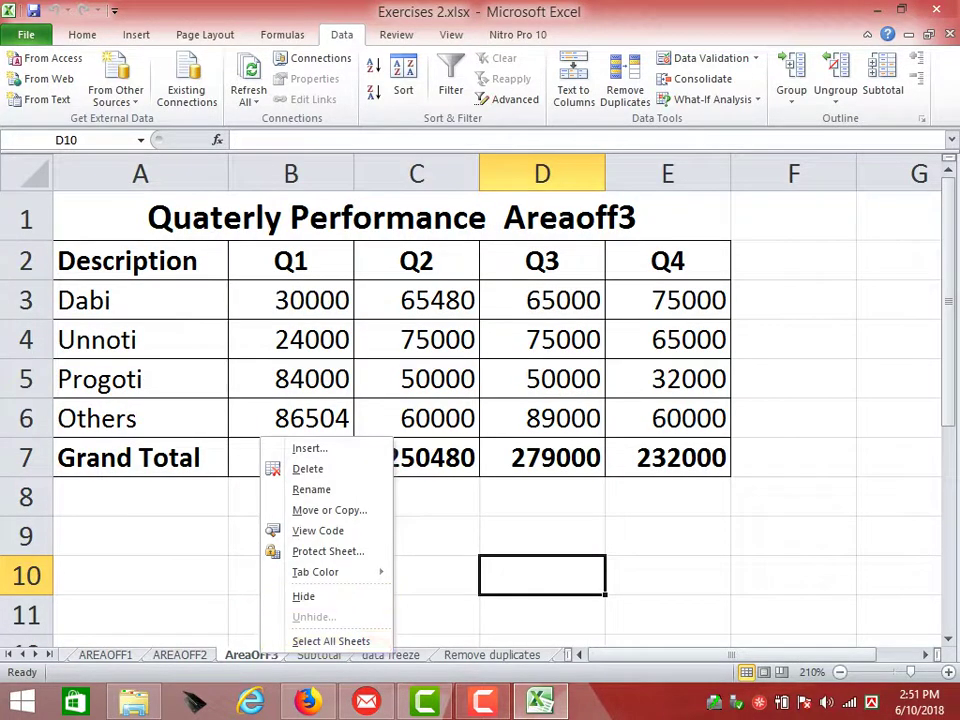
pyautogui.click(329, 510)
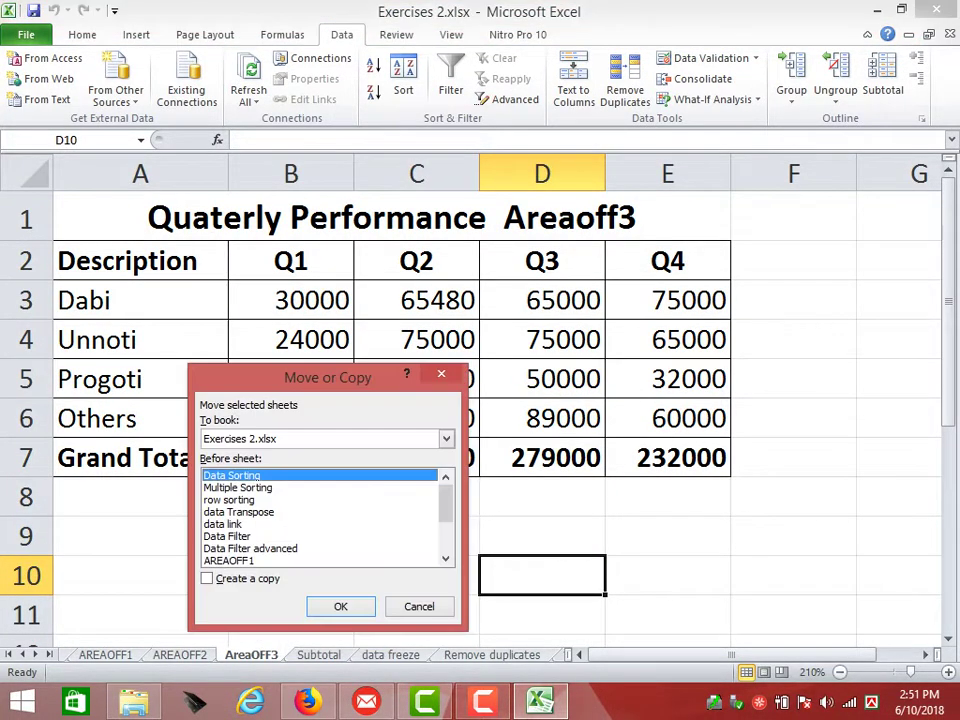
pyautogui.hotkey('alt', 'c')
pyautogui.scroll(-1, 320, 517)
pyautogui.scroll(-1, 320, 517)
pyautogui.scroll(-1, 320, 517)
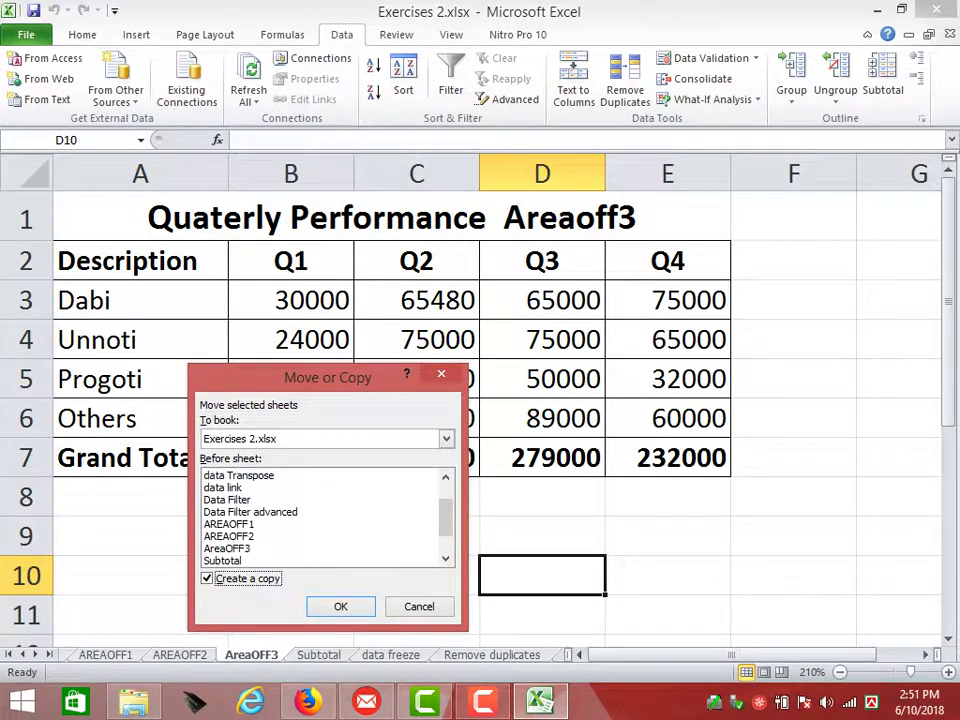
pyautogui.click(227, 548)
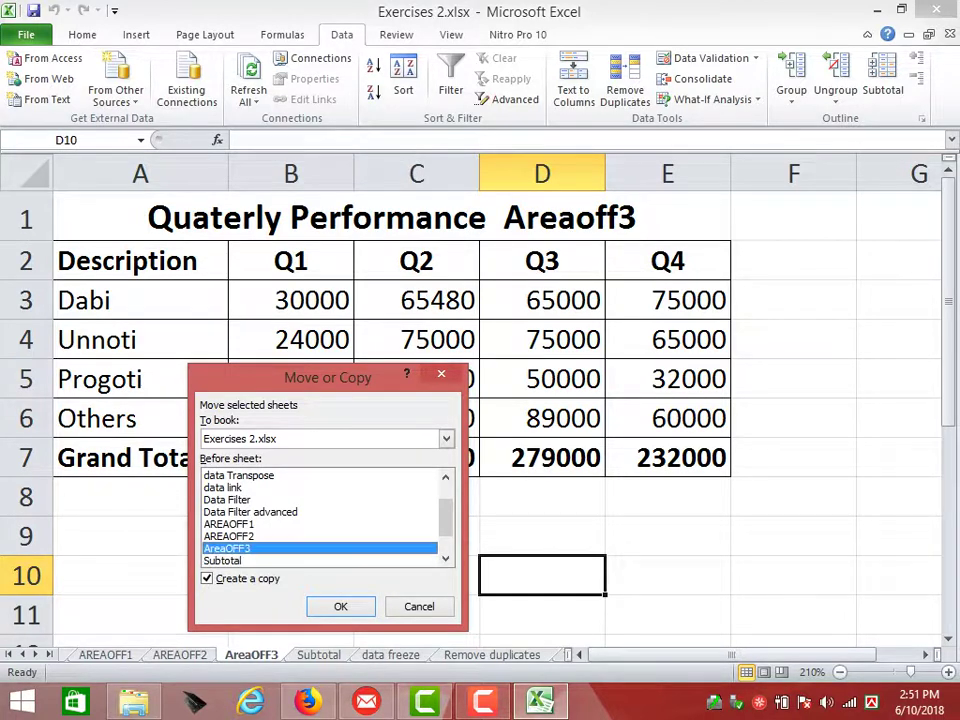
pyautogui.press('Return')
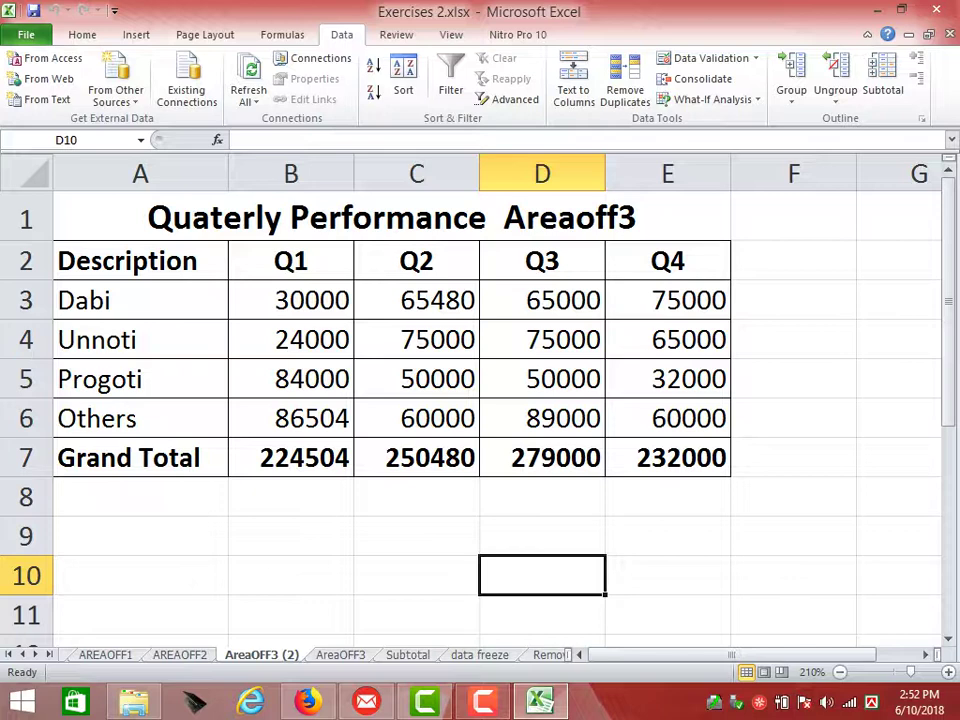
# Rename the AreaOFF3 (2) sheet to 'data conso'
pyautogui.doubleClick(261, 654)
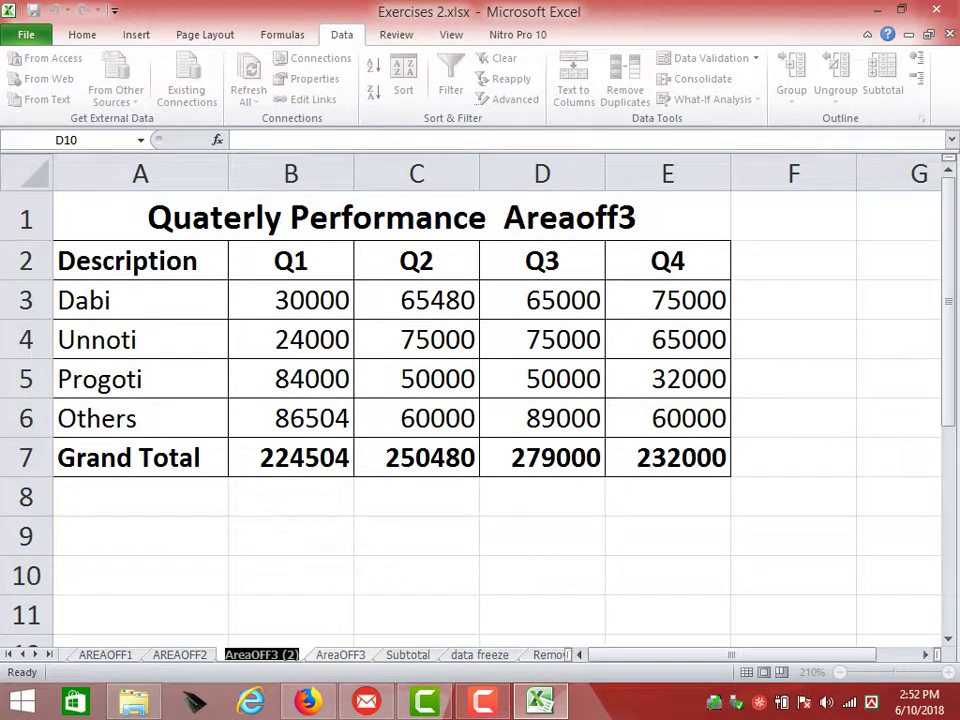
pyautogui.write('data')
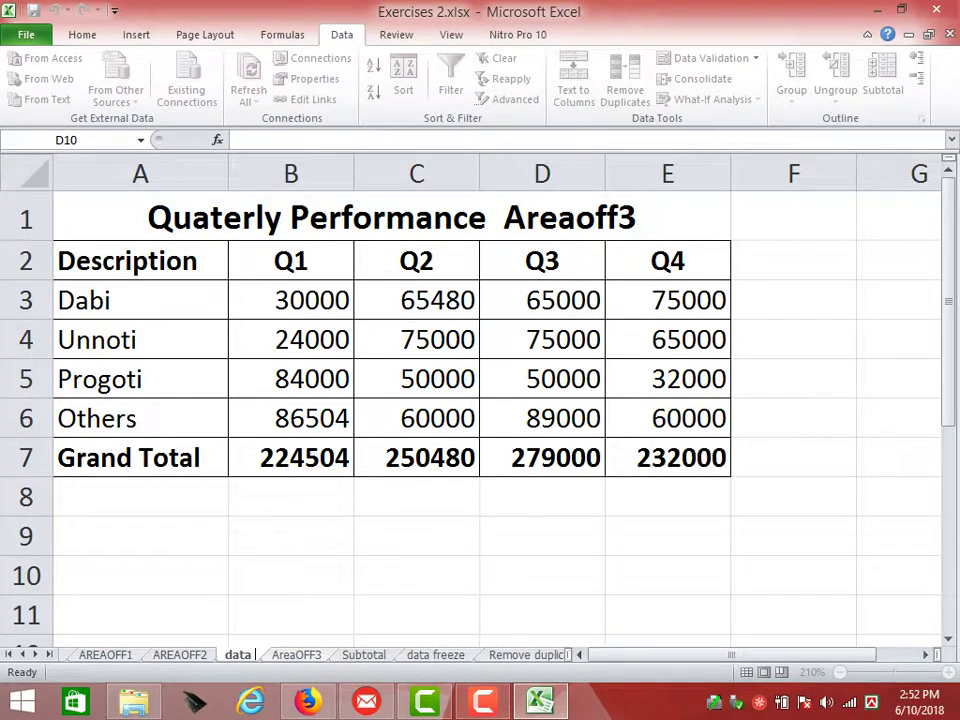
pyautogui.write(' conso')
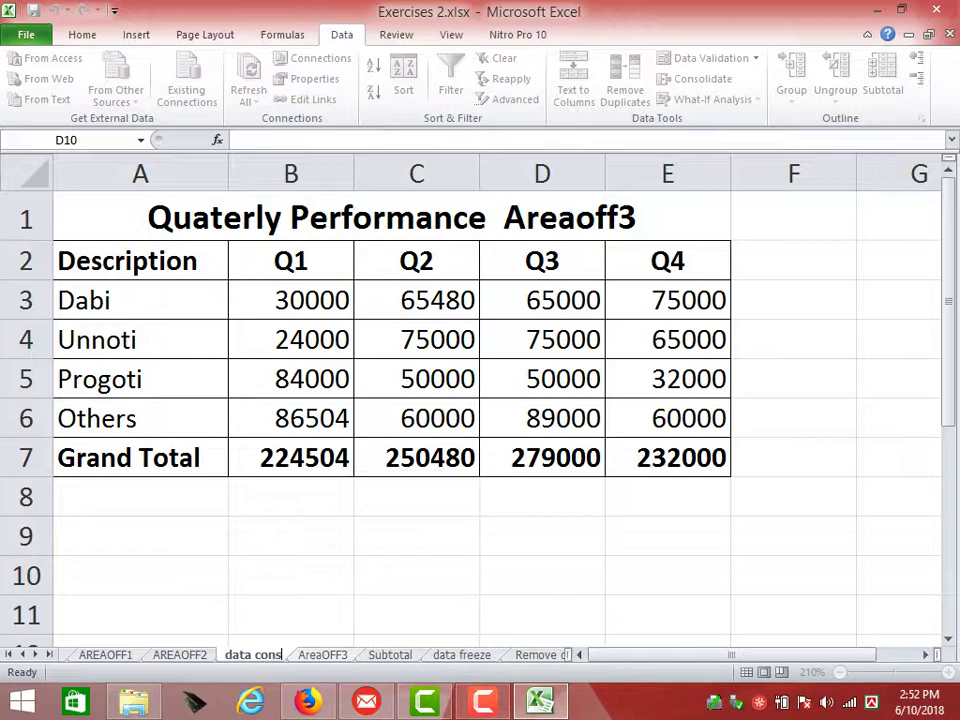
pyautogui.press('Return')
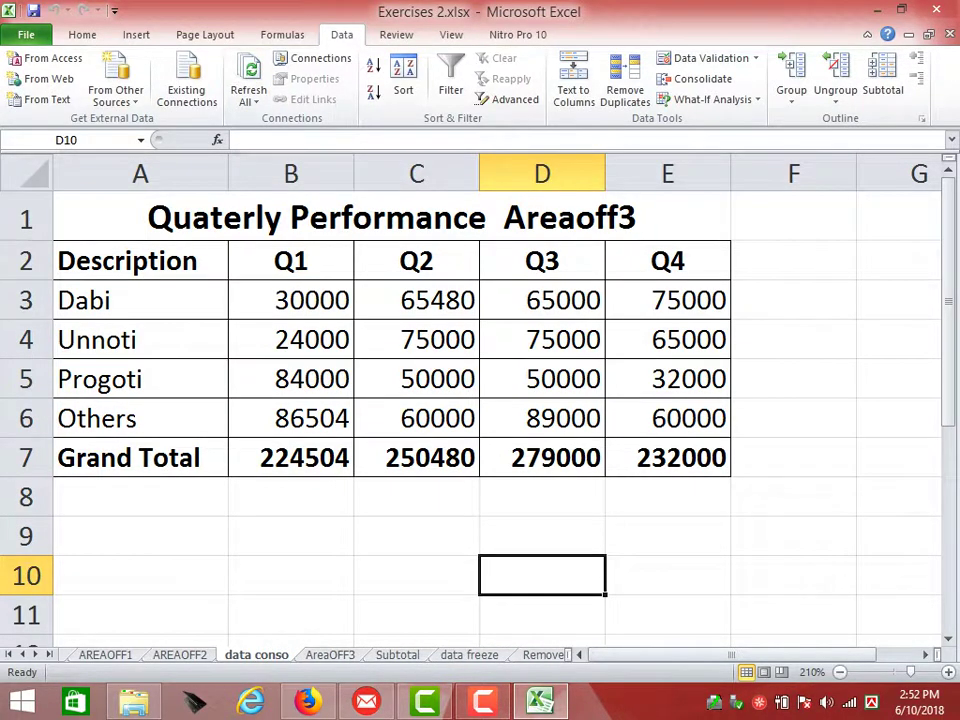
# Clear the B3:E7 figures, select A2:E7 and open Consolidate
pyautogui.moveTo(290, 300); pyautogui.dragTo(668, 457)
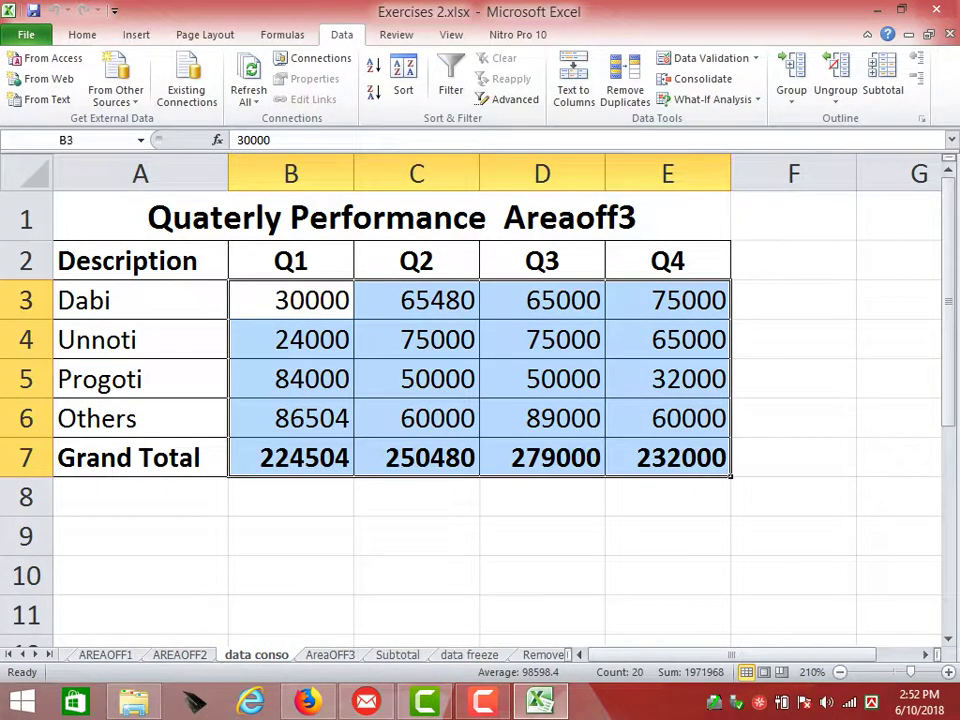
pyautogui.press('Delete')
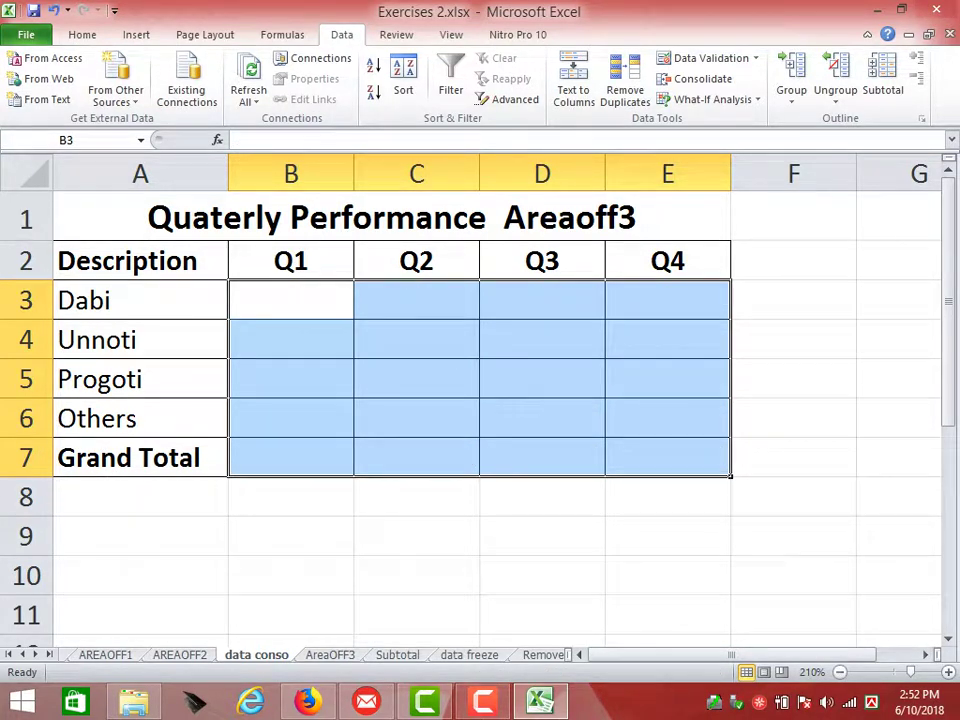
pyautogui.moveTo(127, 261); pyautogui.dragTo(668, 457)
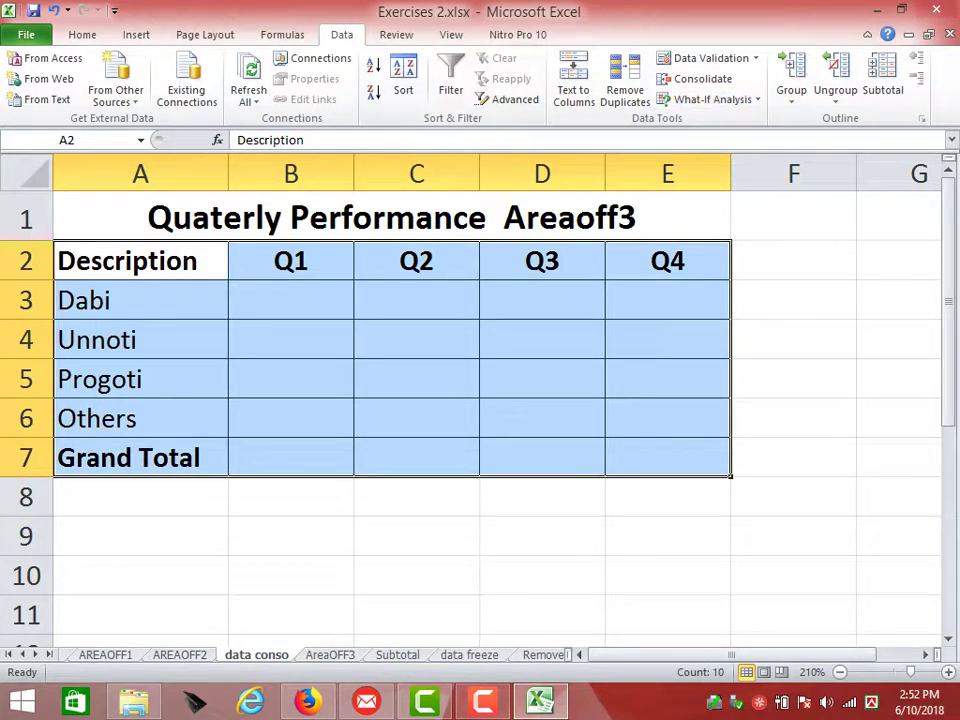
pyautogui.click(700, 78)
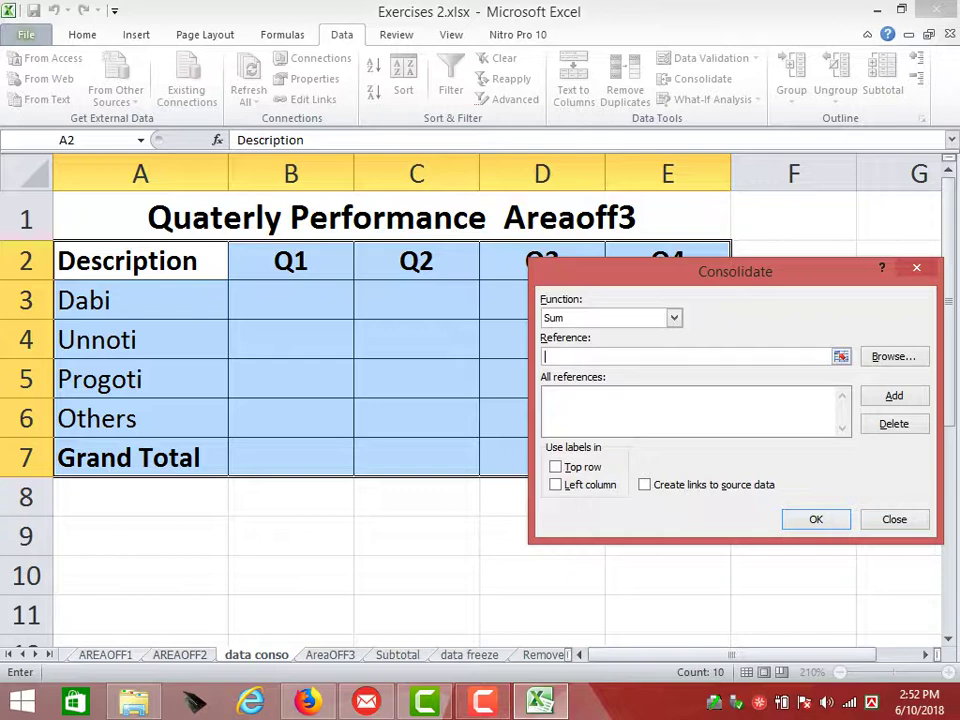
# Add A2:E7 from AREAOFF1, AREAOFF2 and AreaOFF3 as consolidation references
pyautogui.click(105, 654)
pyautogui.moveTo(130, 261)
pyautogui.mouseDown()
pyautogui.moveTo(470, 282)
pyautogui.moveTo(660, 472)
pyautogui.mouseUp()
pyautogui.click(894, 396)
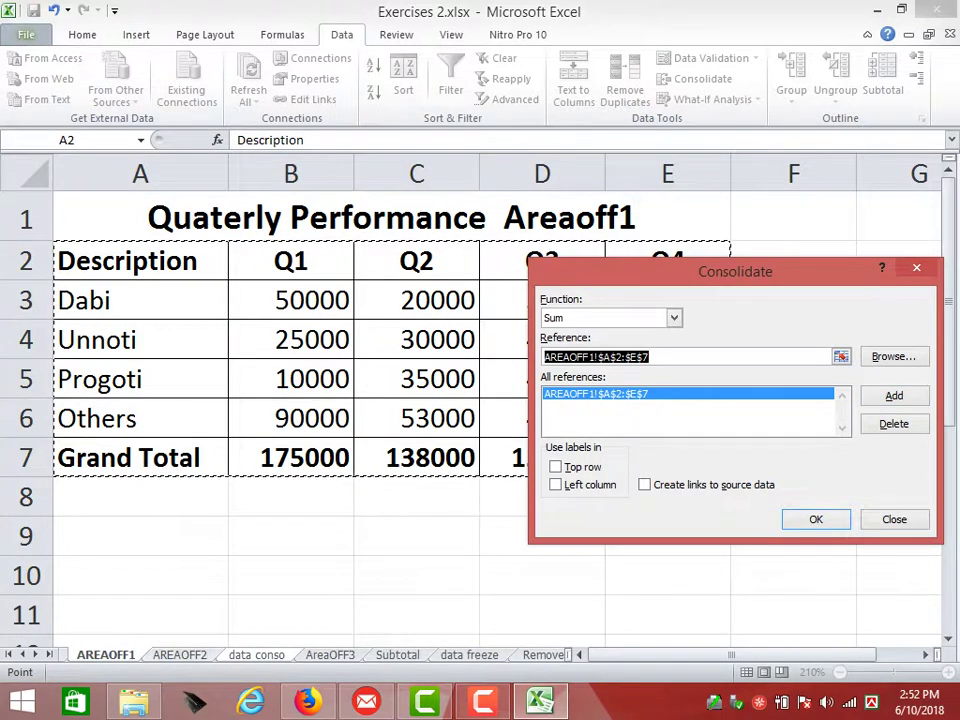
pyautogui.click(180, 654)
pyautogui.click(894, 396)
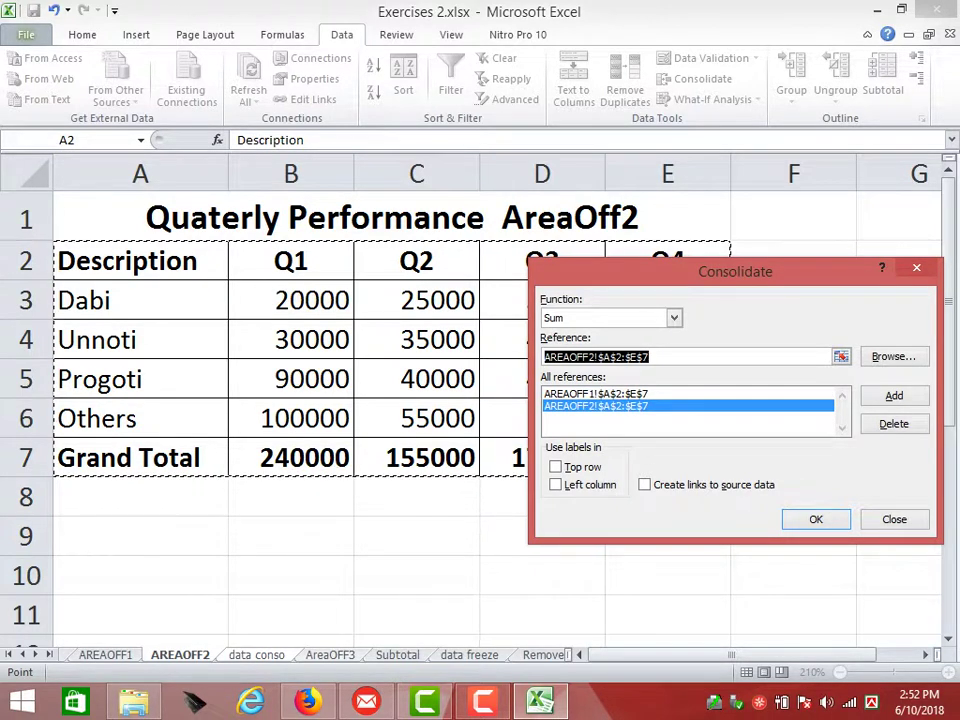
pyautogui.click(330, 654)
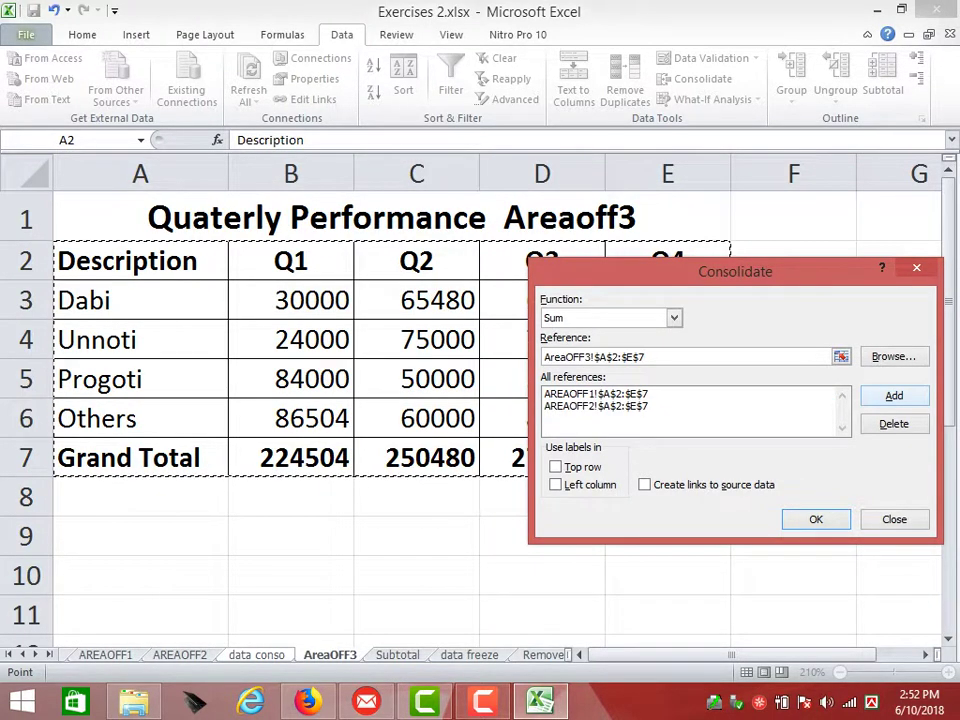
pyautogui.click(894, 395)
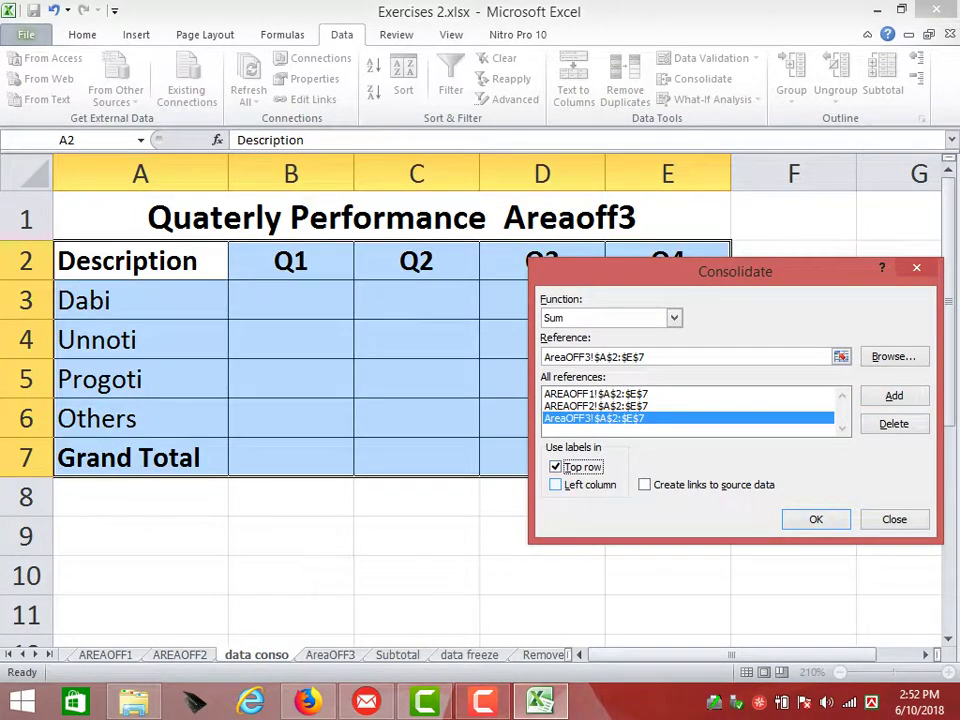
# Enable Left column labels and links to source, then run the Sum consolidation
pyautogui.click(556, 484)
pyautogui.click(645, 484)
pyautogui.click(816, 519)
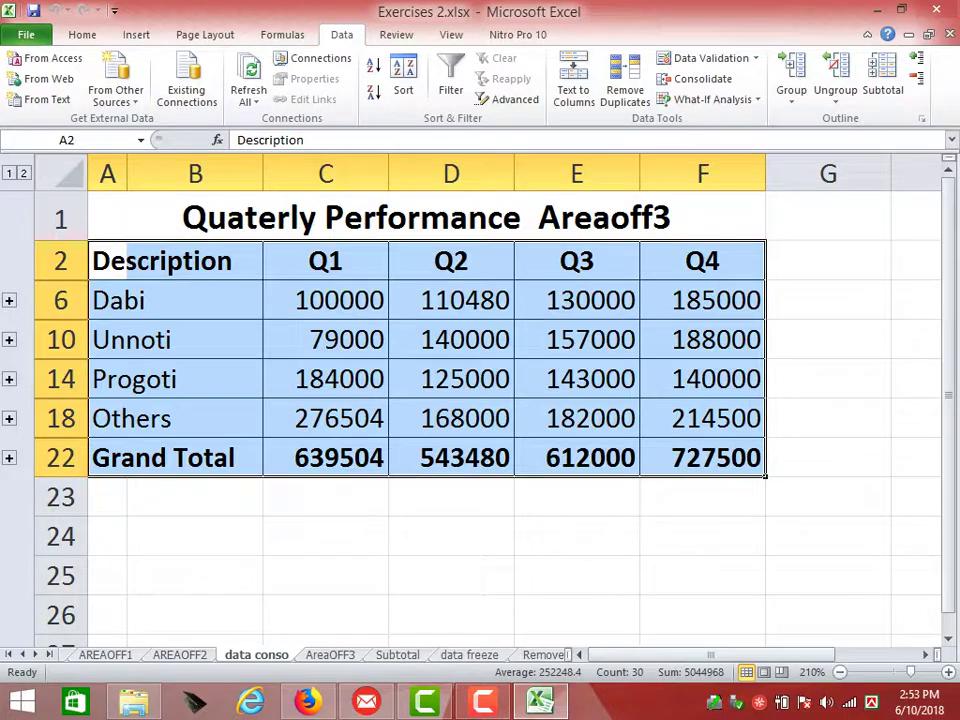
# Select the consolidated table B2:F22, down to the Grand Total row, and copy it
pyautogui.click(126, 260)
pyautogui.click(128, 343)
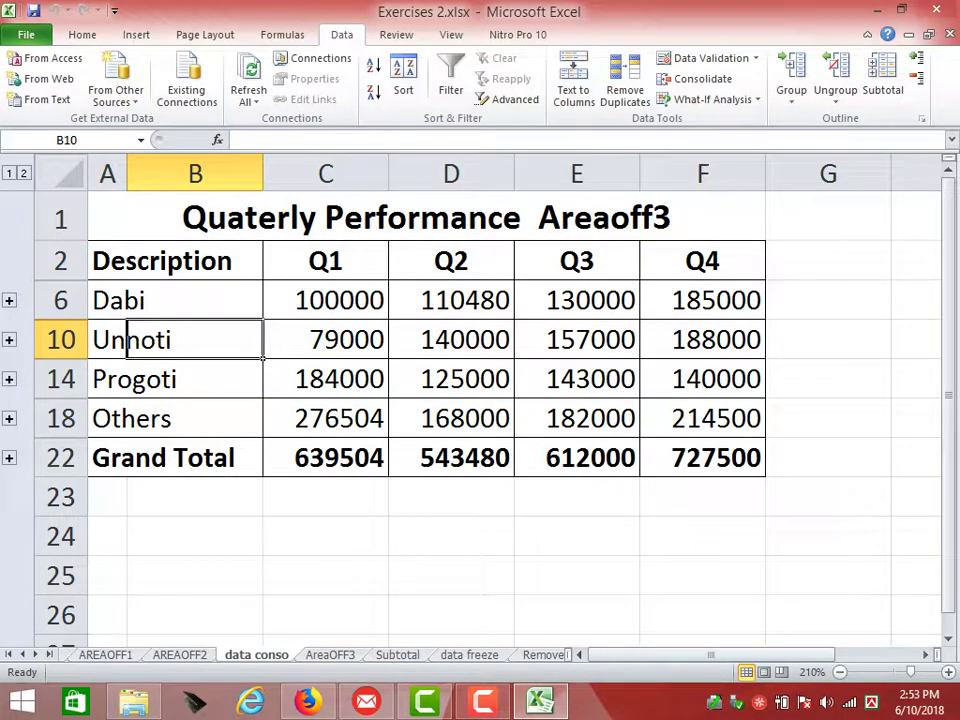
pyautogui.press('Up')
pyautogui.press('Up')
pyautogui.hotkey('shift', 'Down')
pyautogui.hotkey('shift', 'Right')
pyautogui.hotkey('ctrl', 'shift', 'Right')
pyautogui.hotkey('ctrl', 'shift', 'Down')
pyautogui.rightClick(446, 318)
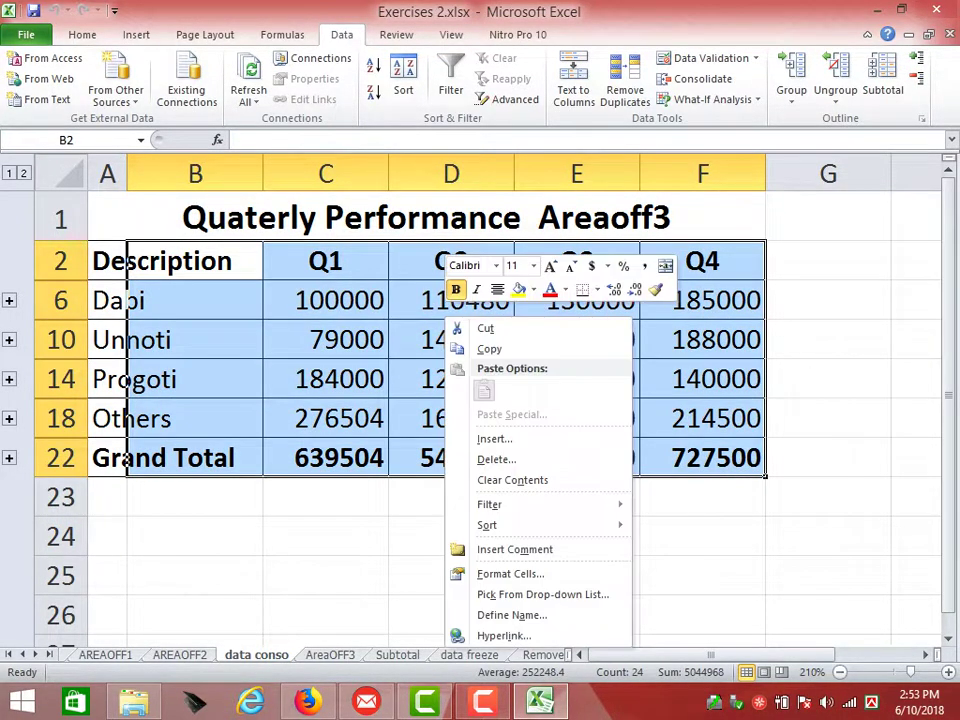
pyautogui.click(489, 348)
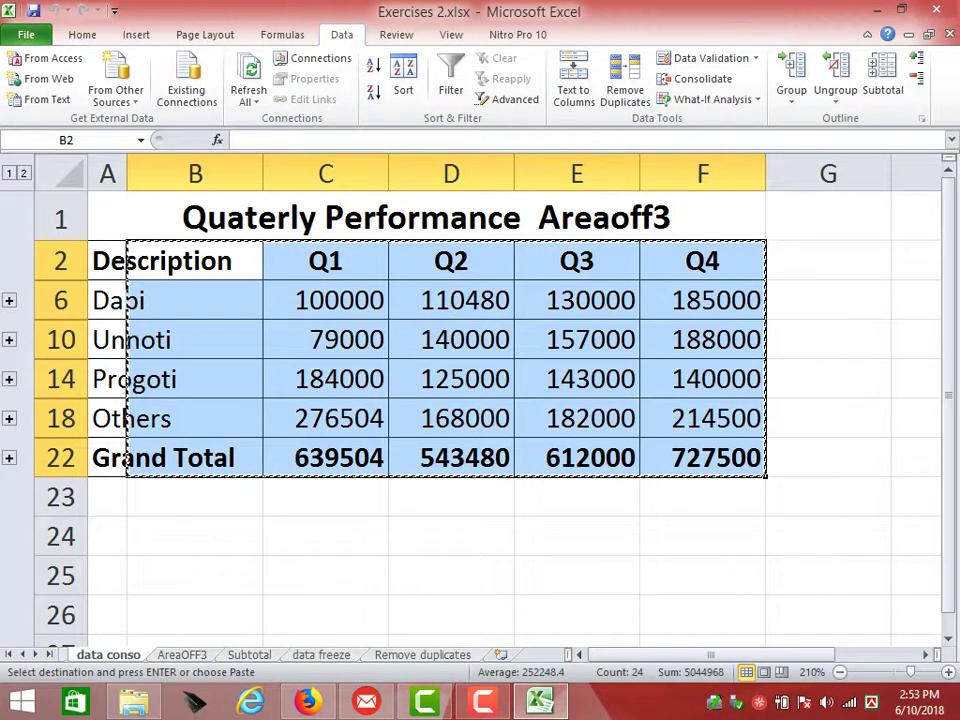
# Paste the copied table as values only into a new Sheet3, then select the Q1–Q4 columns
pyautogui.click(478, 654)
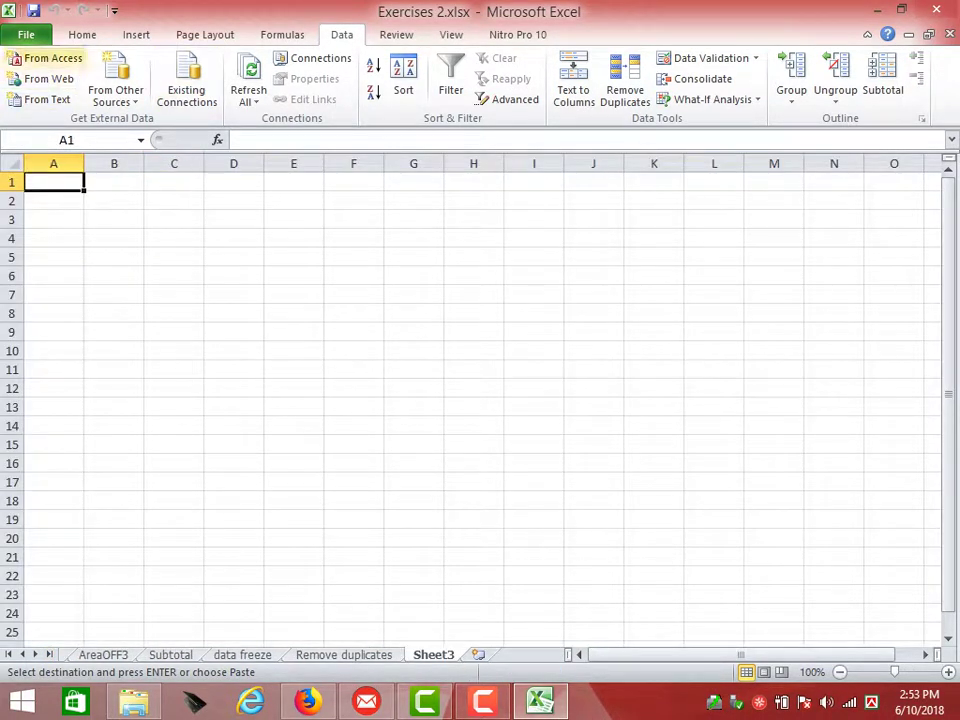
pyautogui.click(82, 34)
pyautogui.click(23, 92)
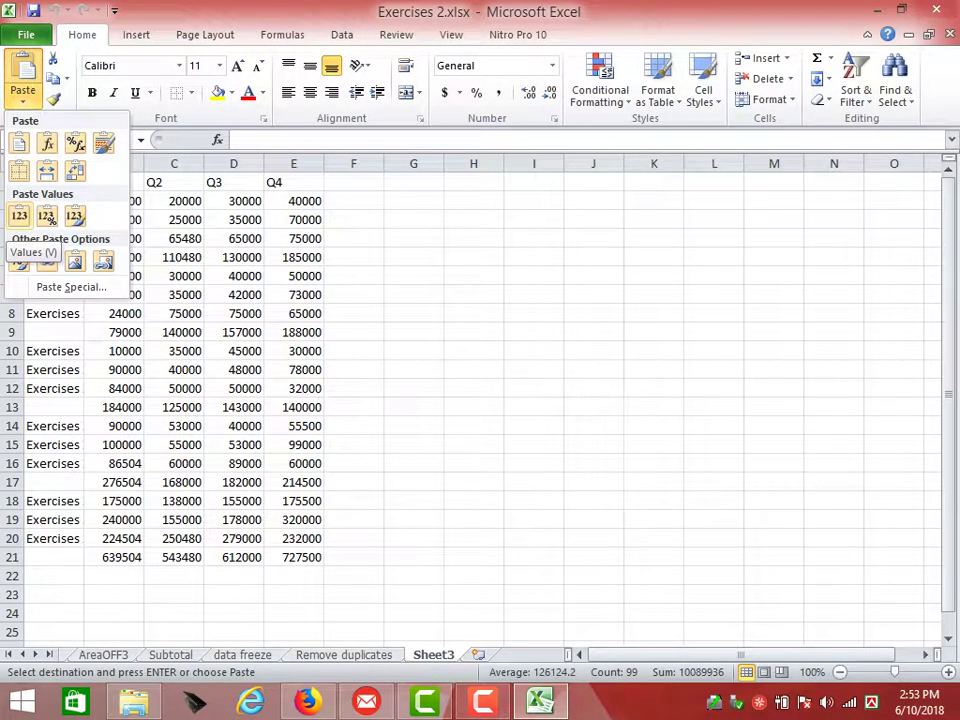
pyautogui.click(19, 216)
pyautogui.click(413, 331)
pyautogui.click(353, 275)
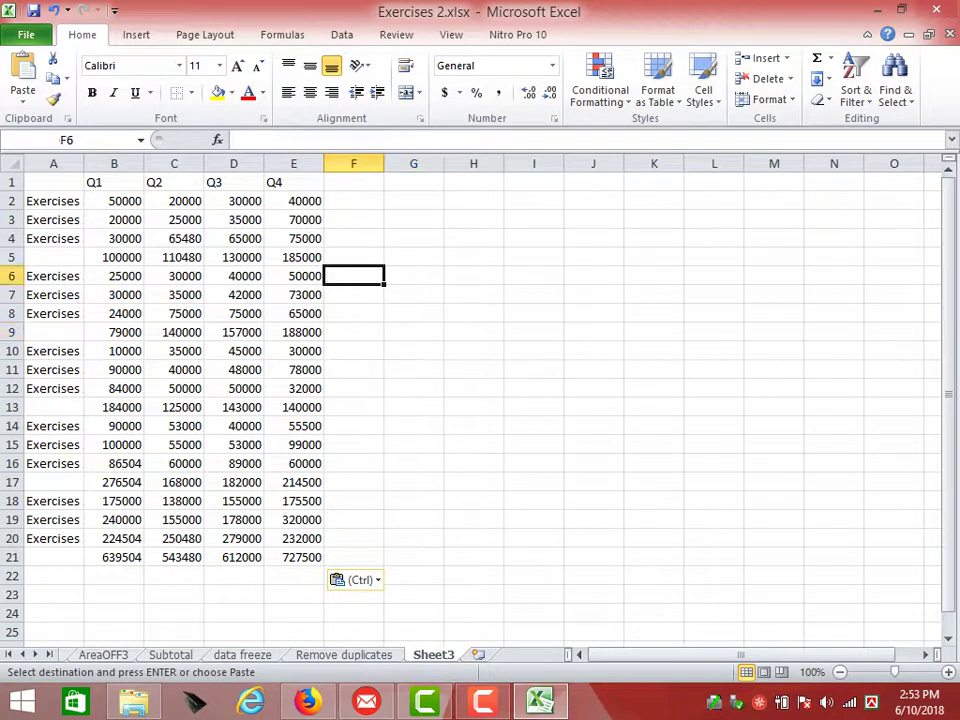
pyautogui.moveTo(100, 182)
pyautogui.mouseDown()
pyautogui.moveTo(300, 538)
pyautogui.moveTo(300, 557)
pyautogui.mouseUp()
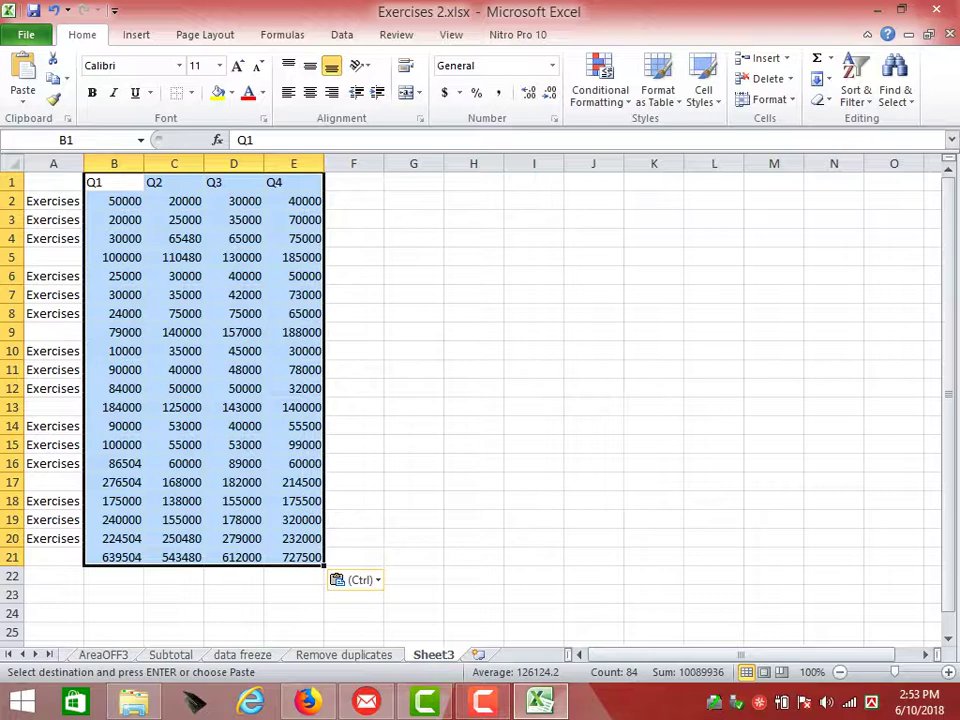
# Clear every pasted figure from Sheet3 and select cell C7
pyautogui.click(355, 580)
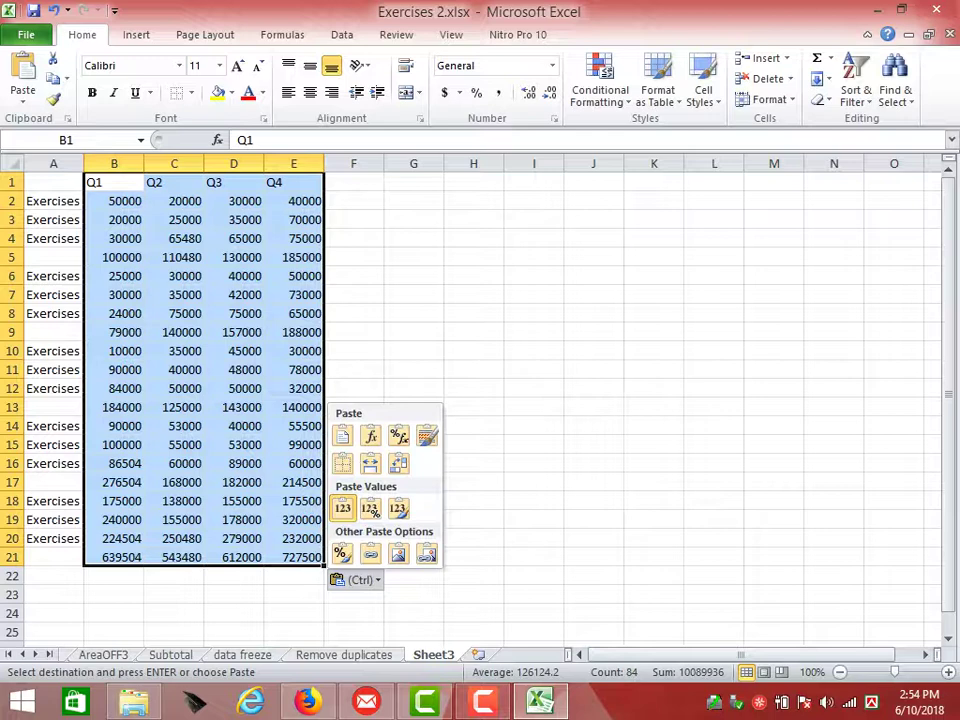
pyautogui.click(12, 163)
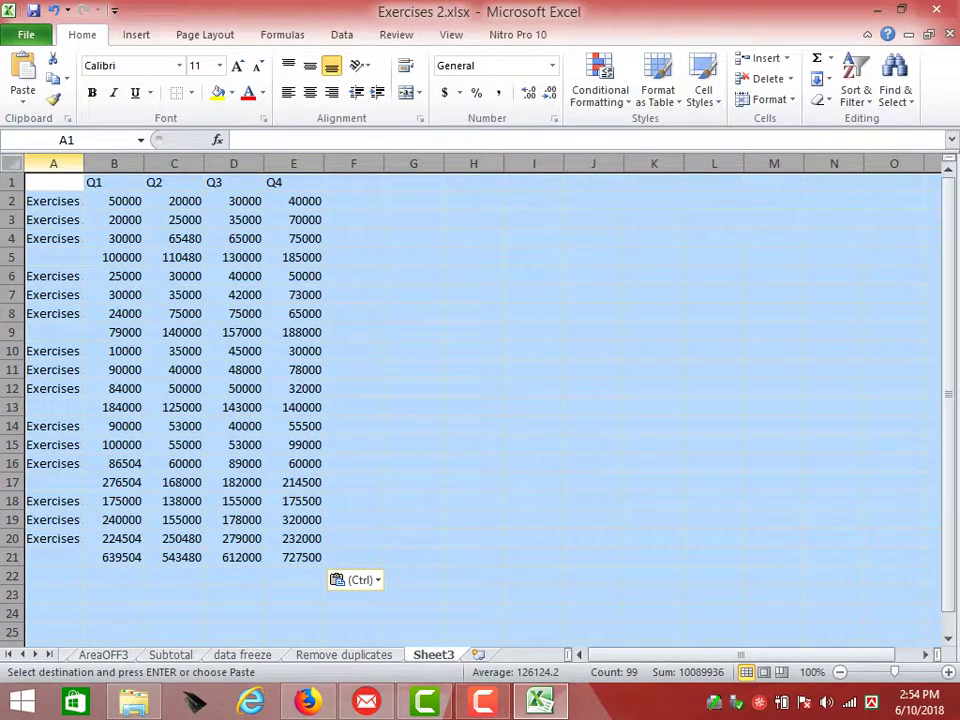
pyautogui.press('Delete')
pyautogui.click(174, 294)
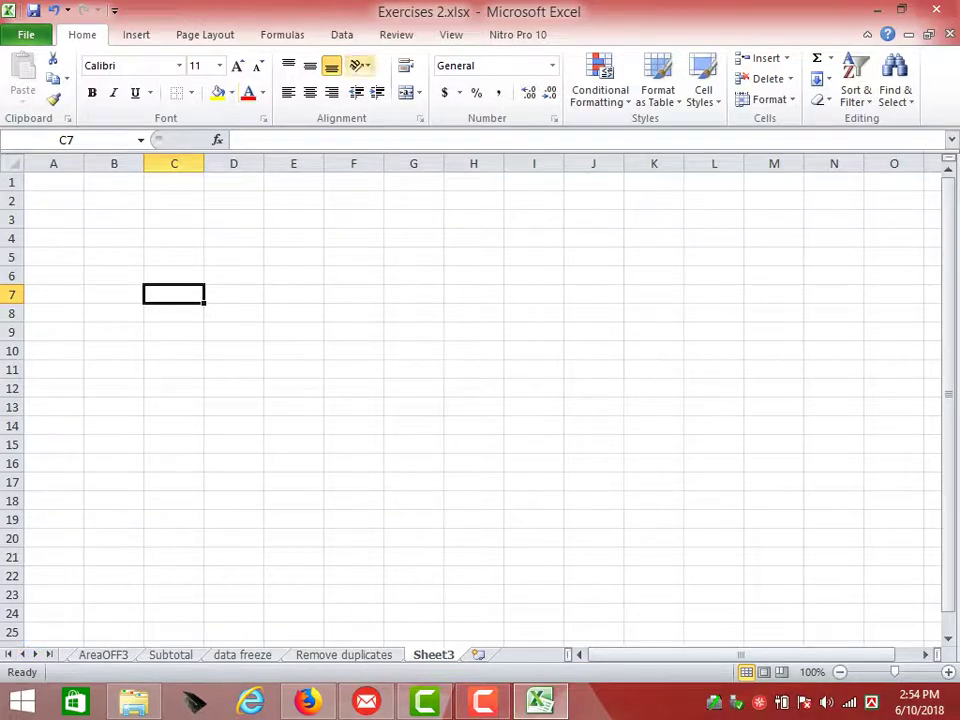
# Start a Sum consolidation and add the AREAOFF1 range $A$2:$E$7 as the first reference
pyautogui.click(342, 34)
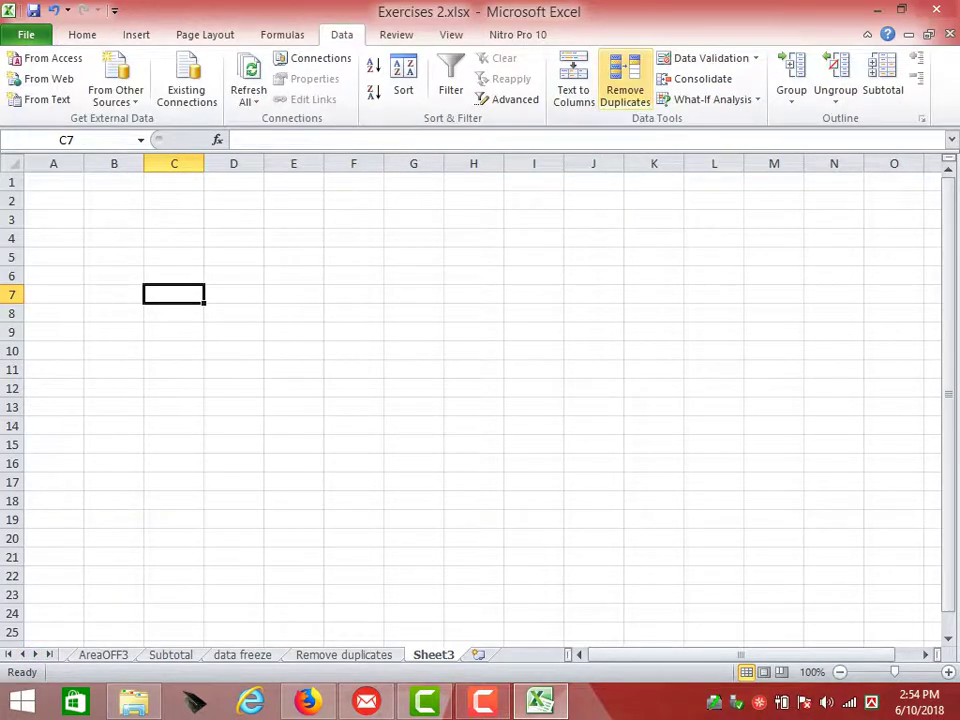
pyautogui.click(700, 78)
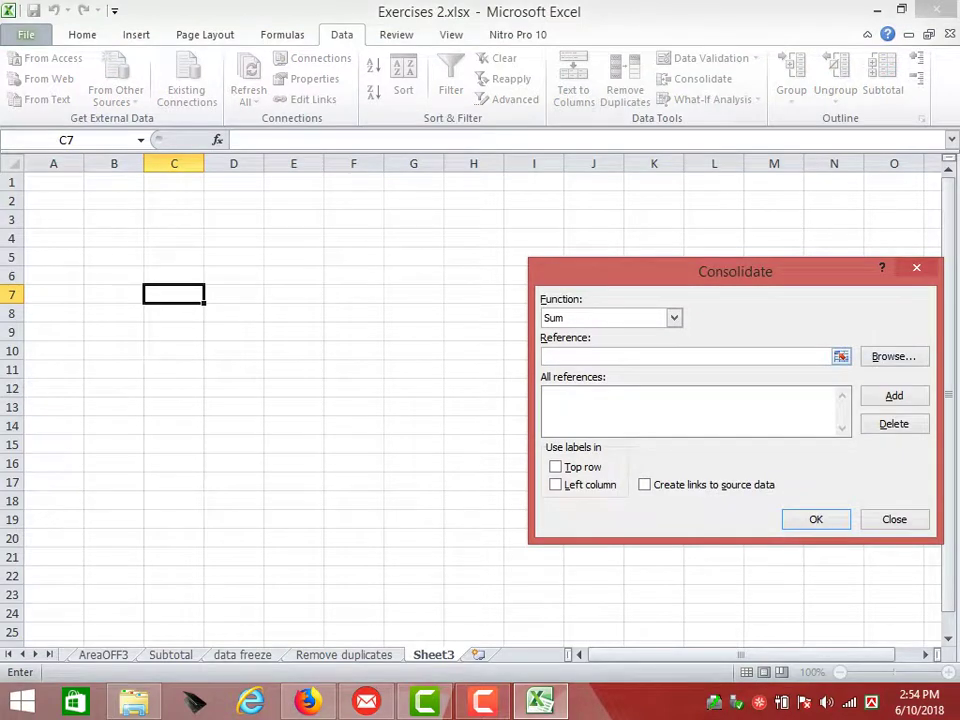
pyautogui.click(22, 654)
pyautogui.click(22, 654)
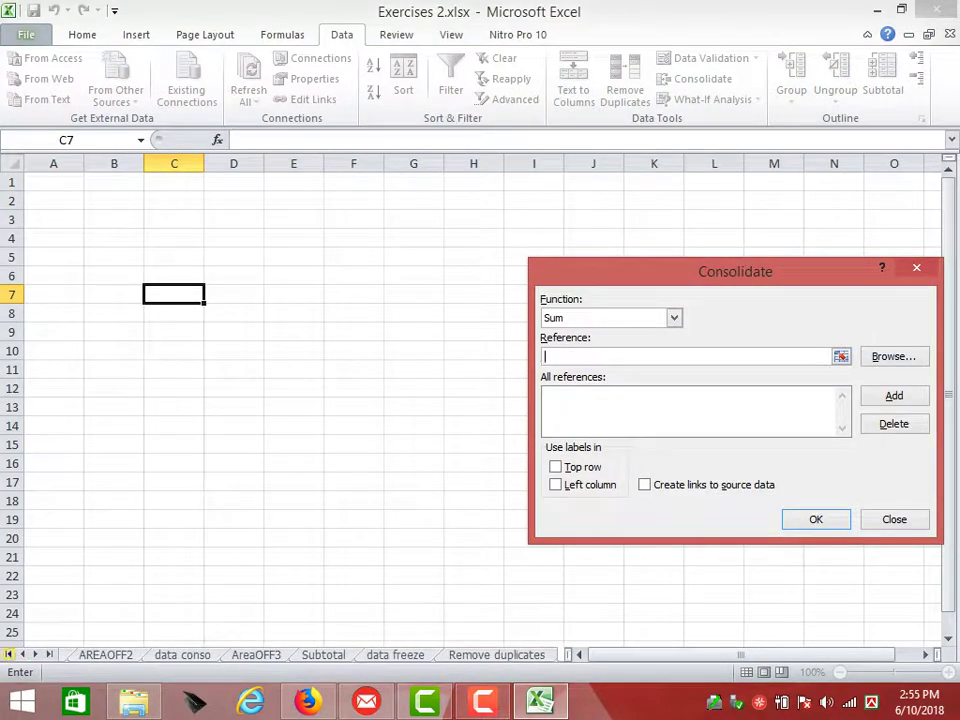
pyautogui.click(22, 654)
pyautogui.click(105, 654)
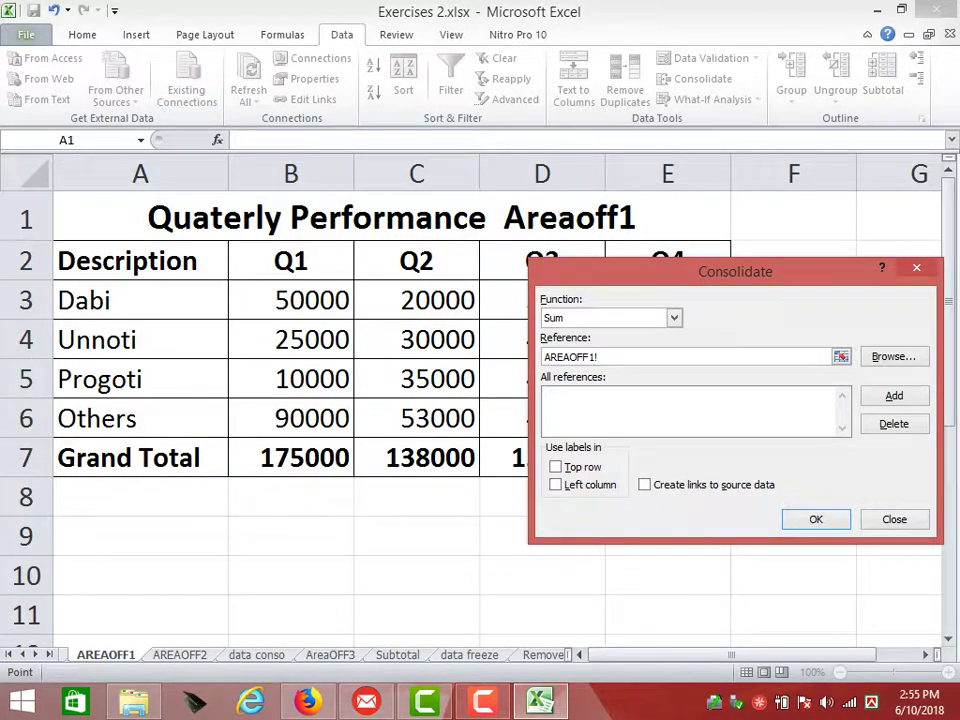
pyautogui.moveTo(140, 261)
pyautogui.mouseDown()
pyautogui.moveTo(715, 430)
pyautogui.moveTo(700, 460)
pyautogui.mouseUp()
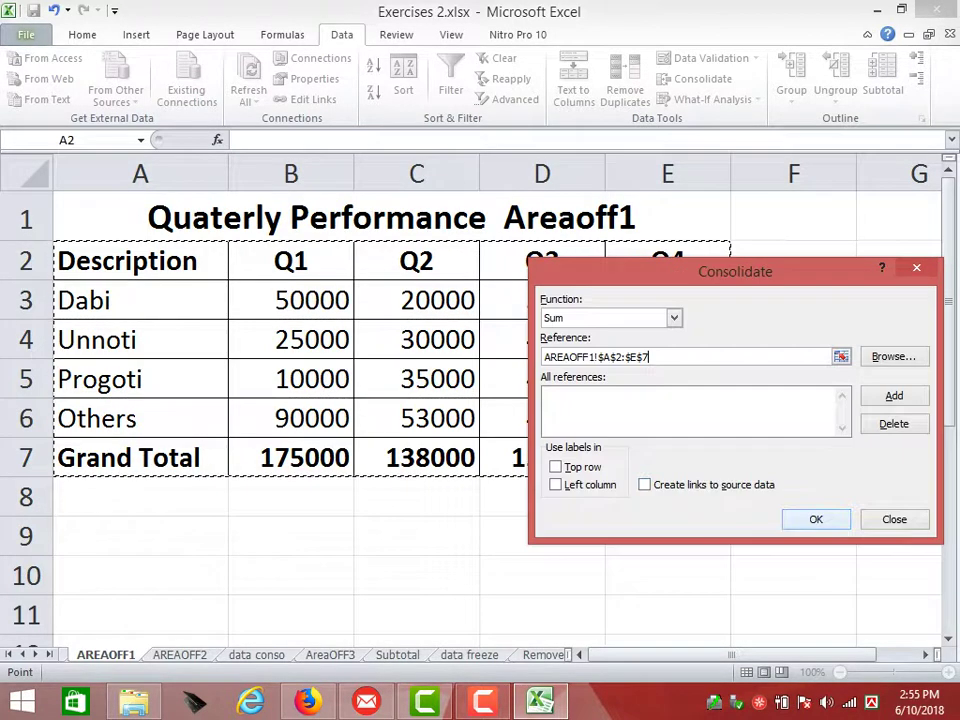
pyautogui.click(894, 396)
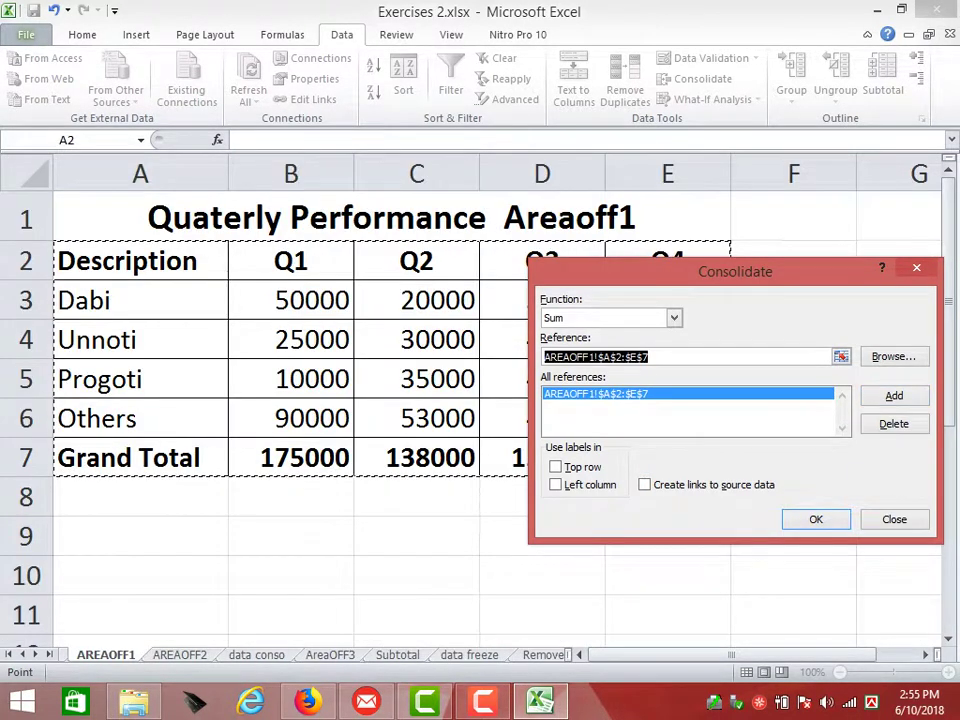
# Add the AREAOFF2 and AreaOFF3 ranges, tick Top row, Left column and Create links, then confirm
pyautogui.hotkey('ctrl', 'pagedown')
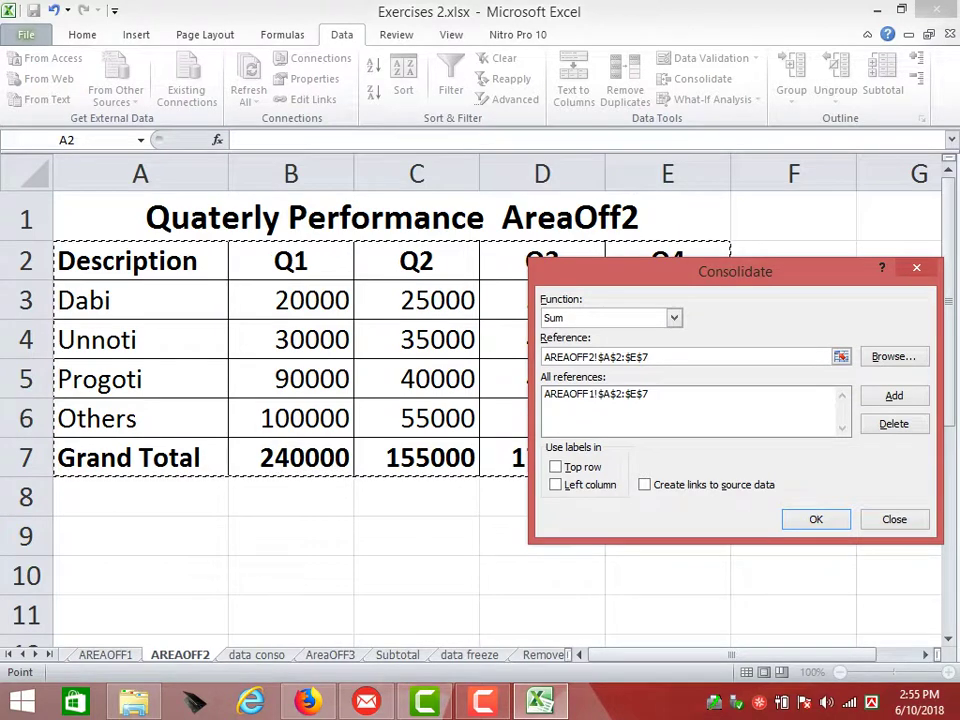
pyautogui.click(894, 396)
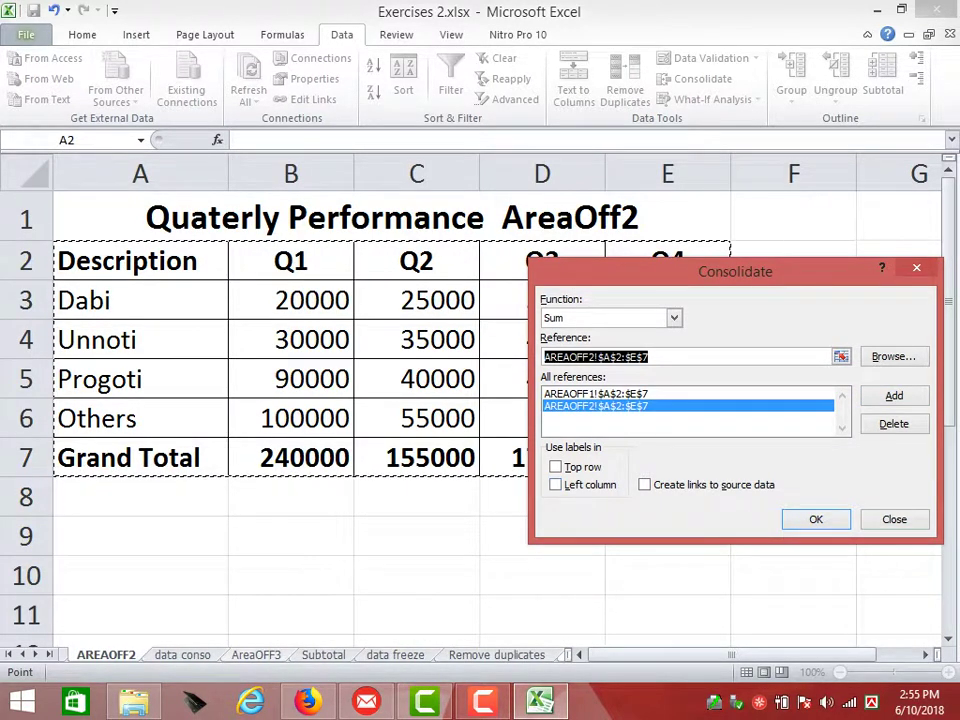
pyautogui.hotkey('ctrl', 'pagedown')
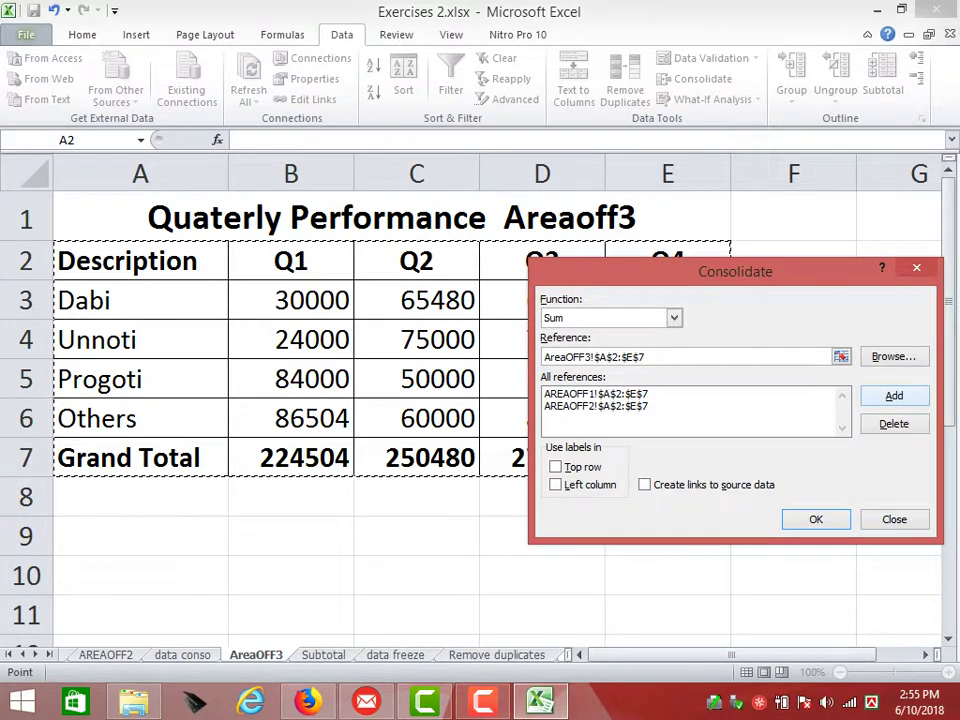
pyautogui.click(894, 396)
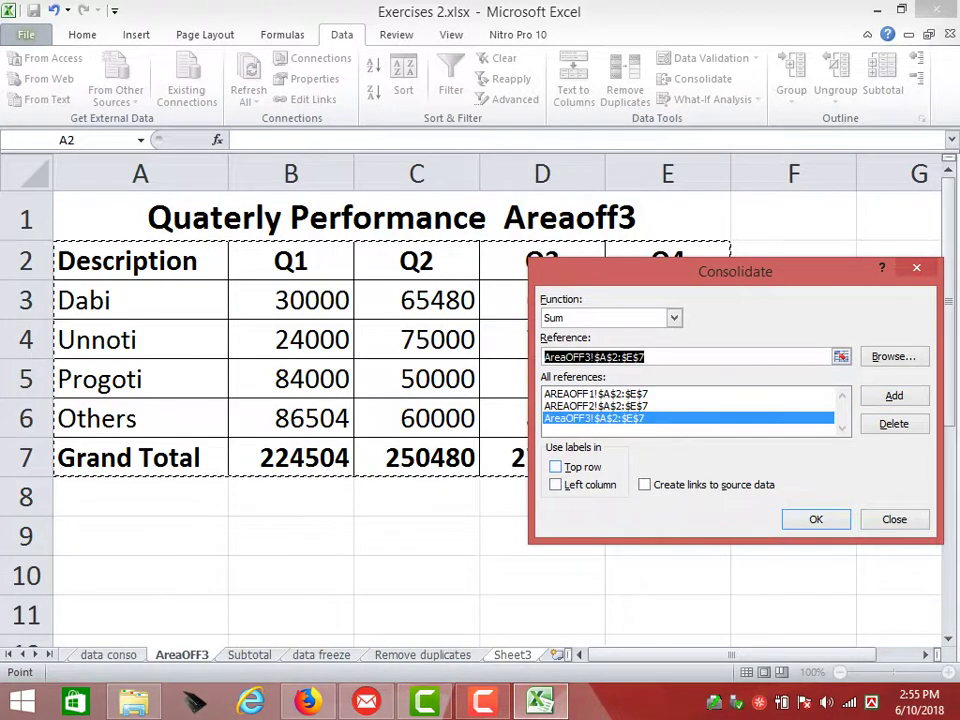
pyautogui.click(556, 467)
pyautogui.click(556, 485)
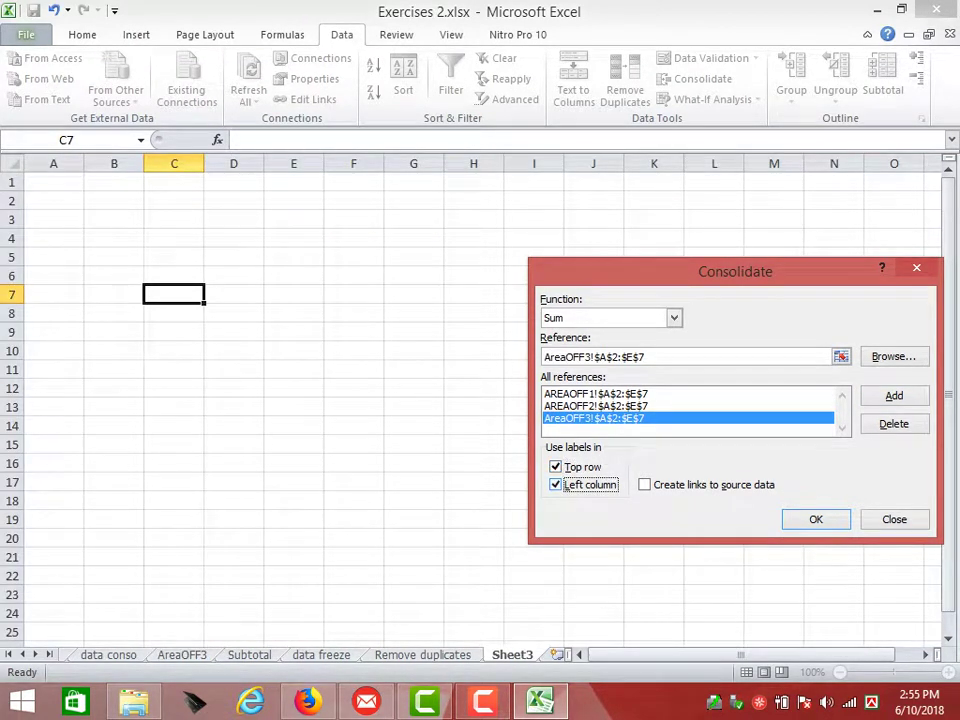
pyautogui.click(645, 485)
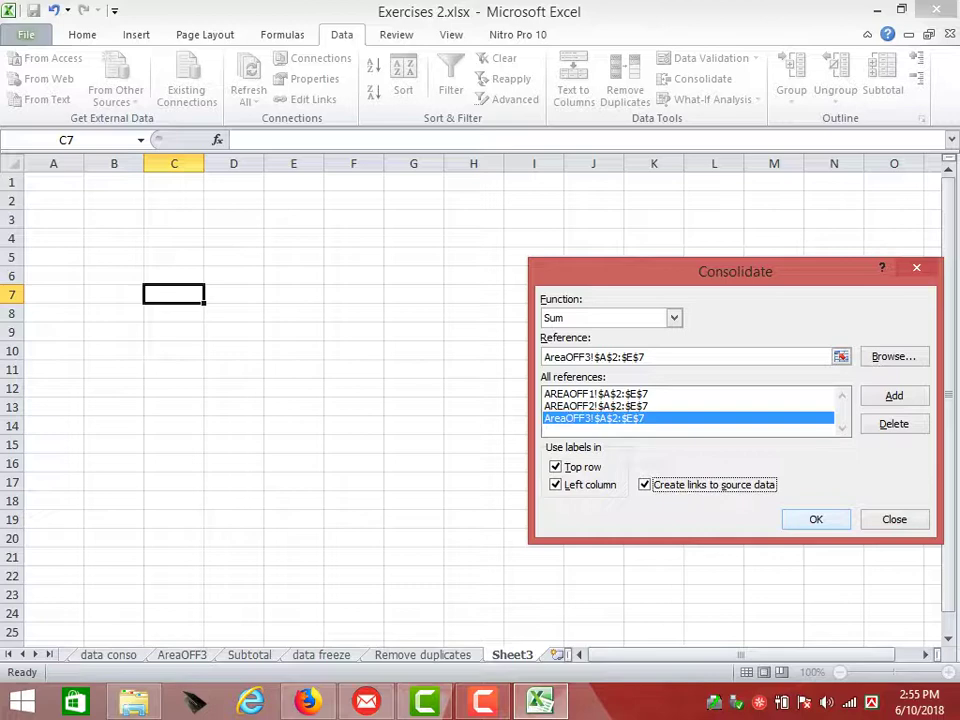
pyautogui.press('Return')
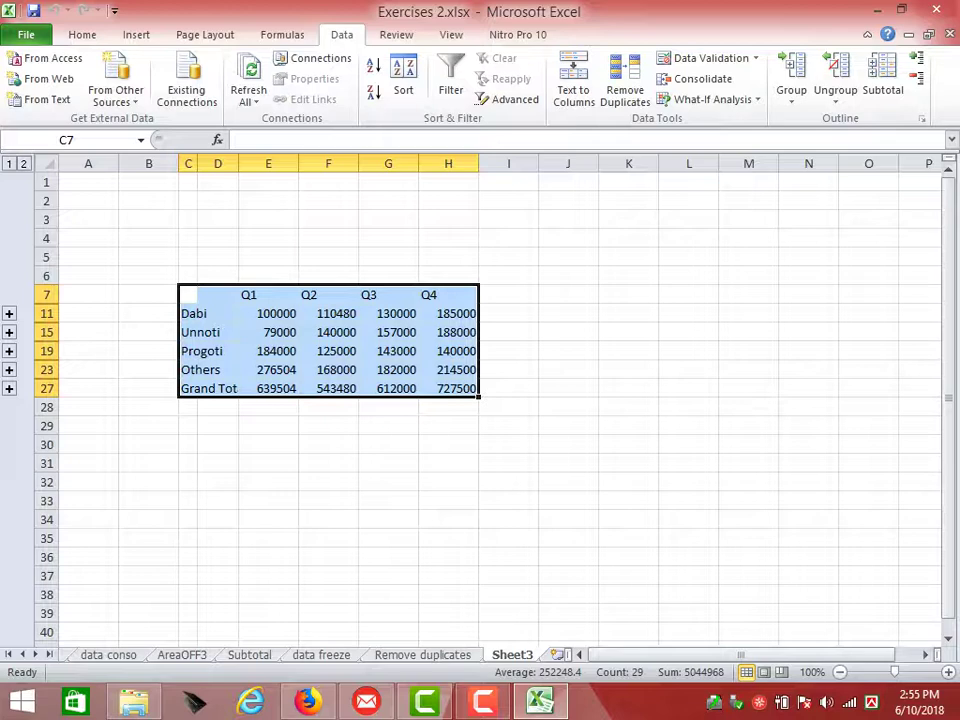
# Collapse the outline to totals, then re-expand it to show each area's detail rows
pyautogui.click(23, 163)
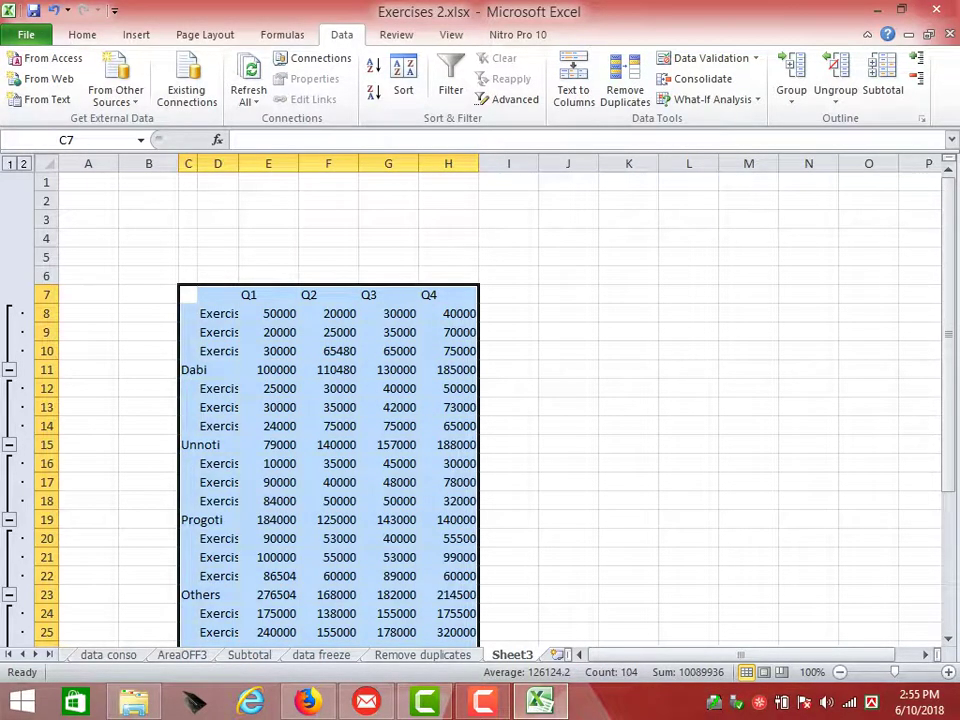
pyautogui.click(9, 163)
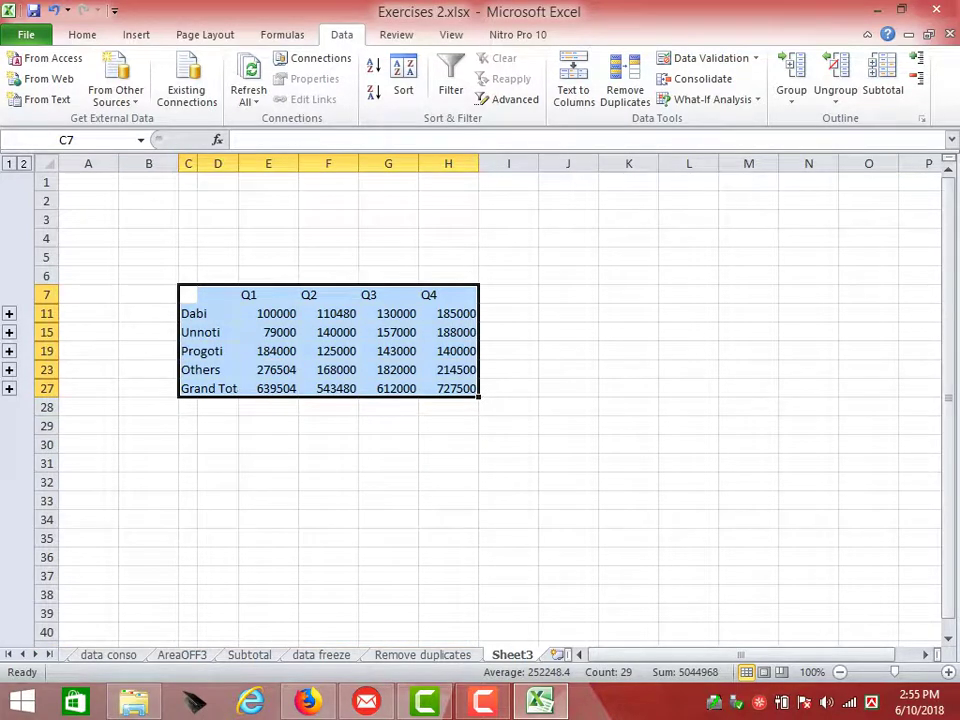
pyautogui.click(23, 163)
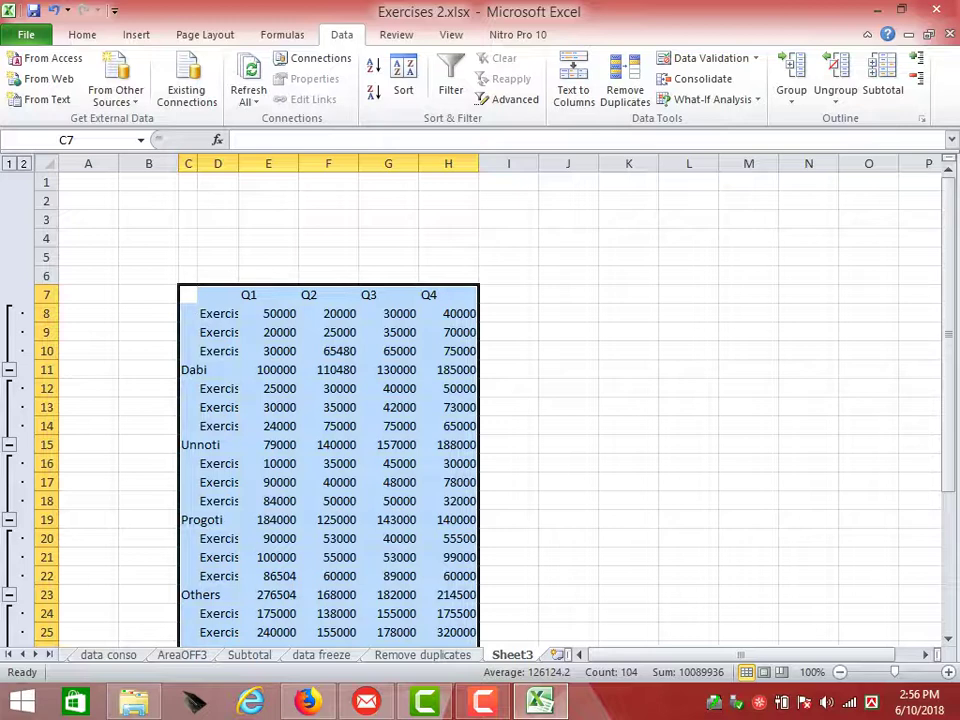
pyautogui.rightClick(515, 654)
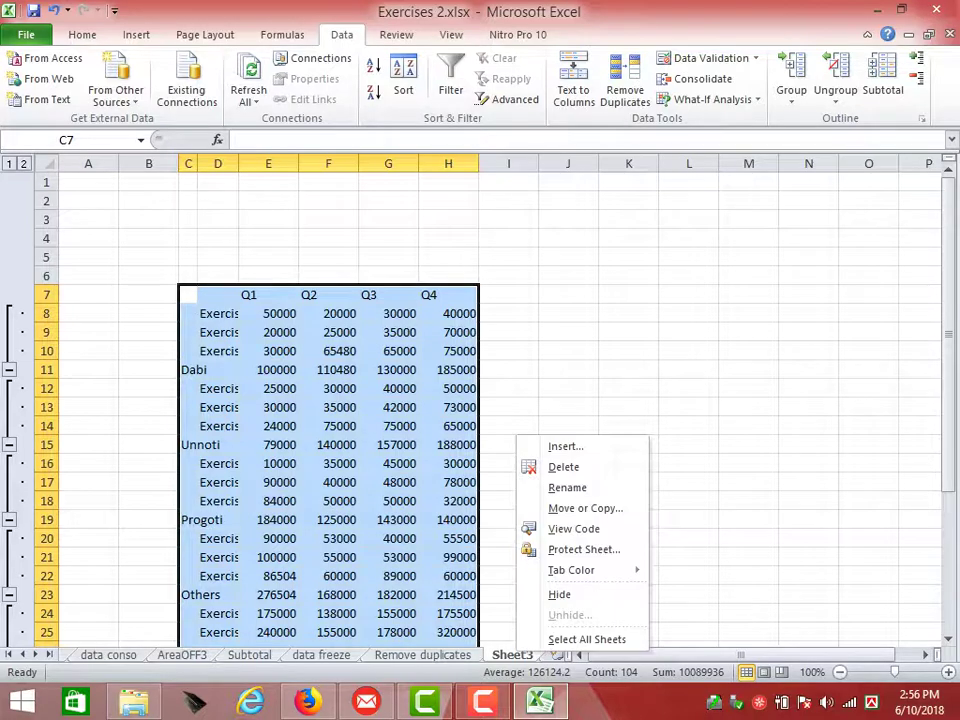
# Delete Sheet3 and the data freeze sheet, then bring up the Subtotal sheet's Managers table
pyautogui.click(563, 467)
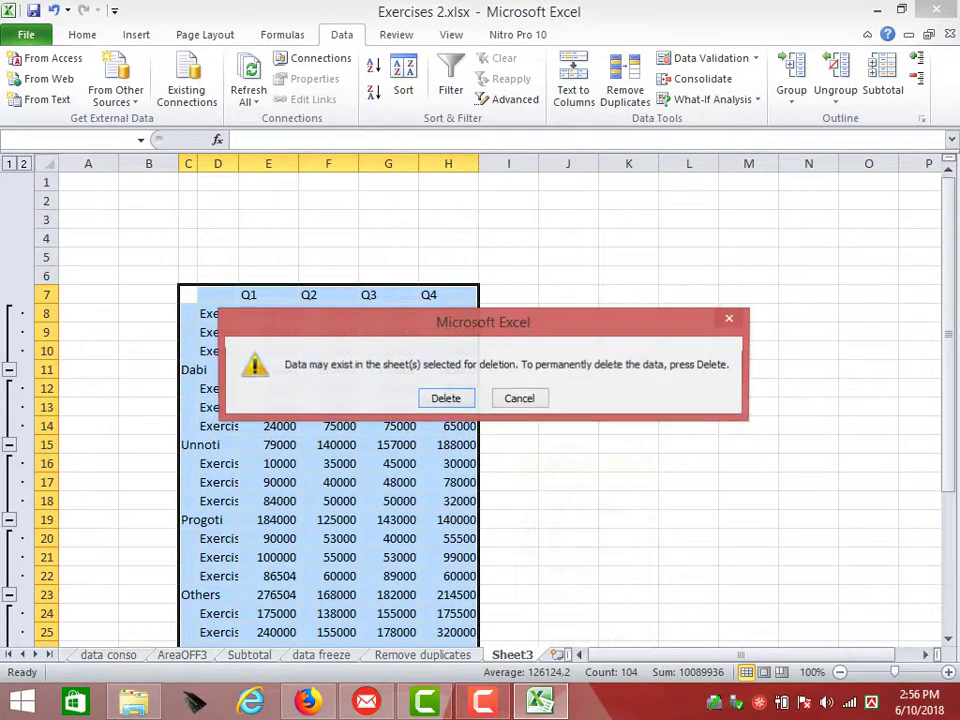
pyautogui.press('Return')
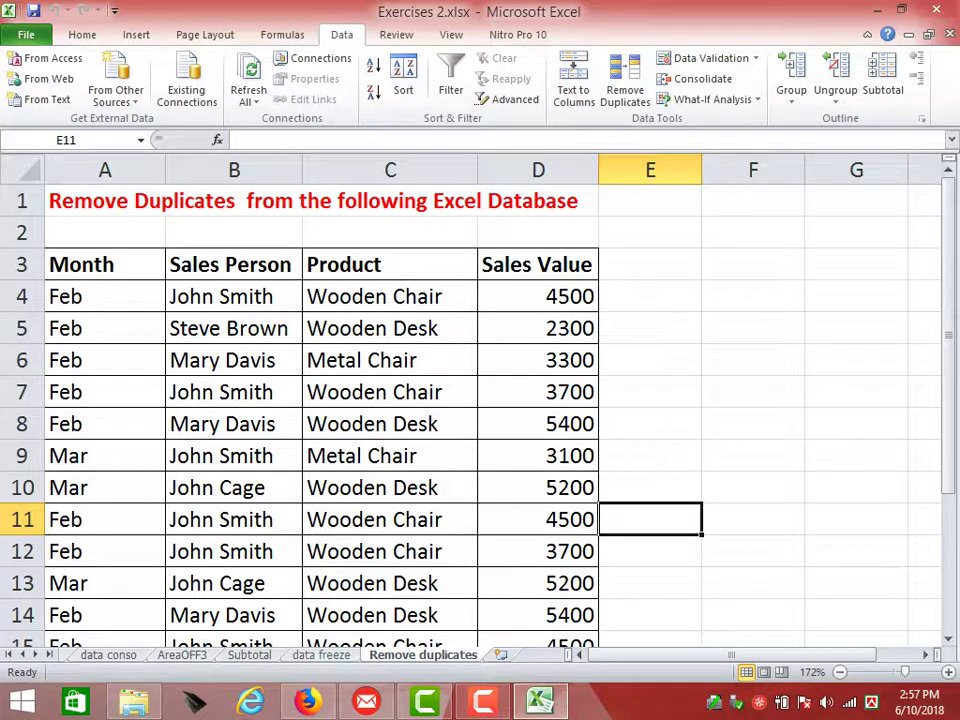
pyautogui.hotkey('ctrl', 'pageup')
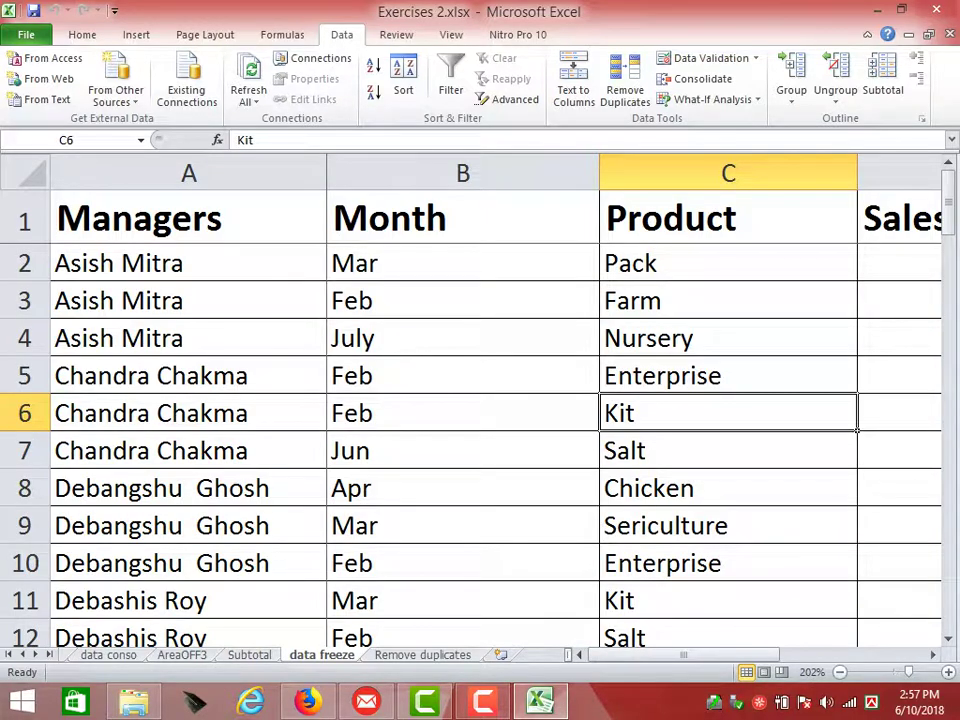
pyautogui.rightClick(326, 654)
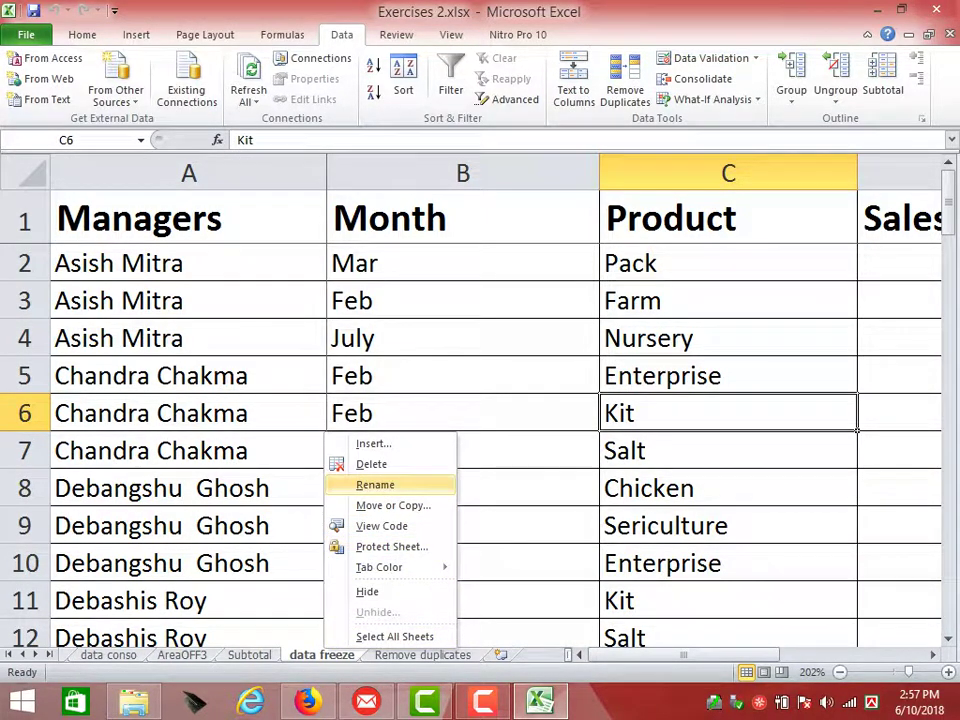
pyautogui.click(371, 464)
pyautogui.click(446, 396)
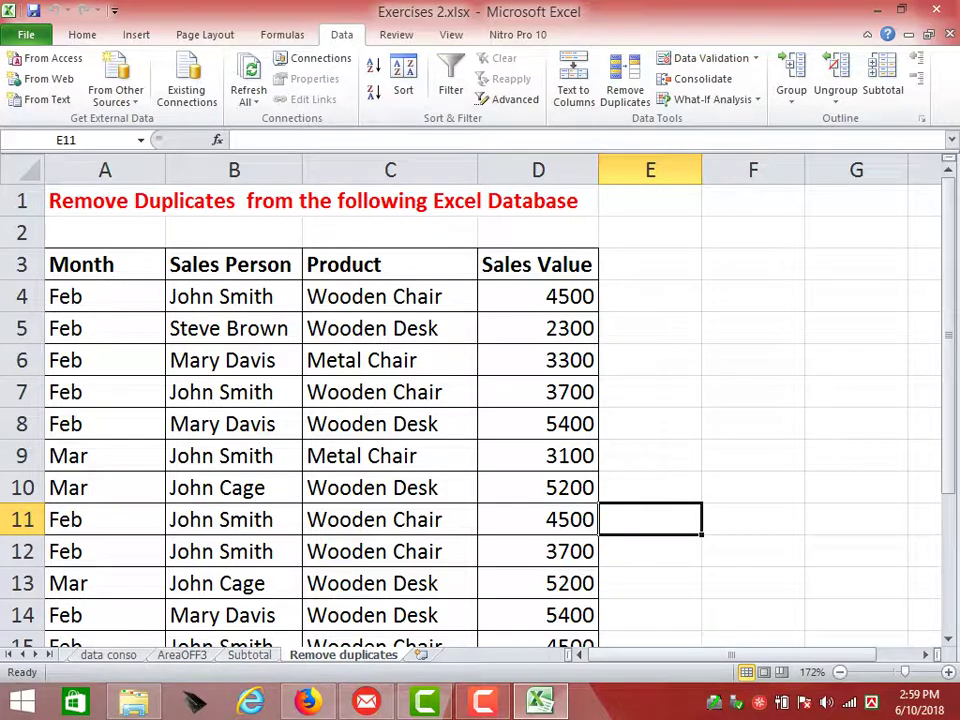
pyautogui.hotkey('ctrl', 'pageup')
pyautogui.scroll(2, 480, 400)
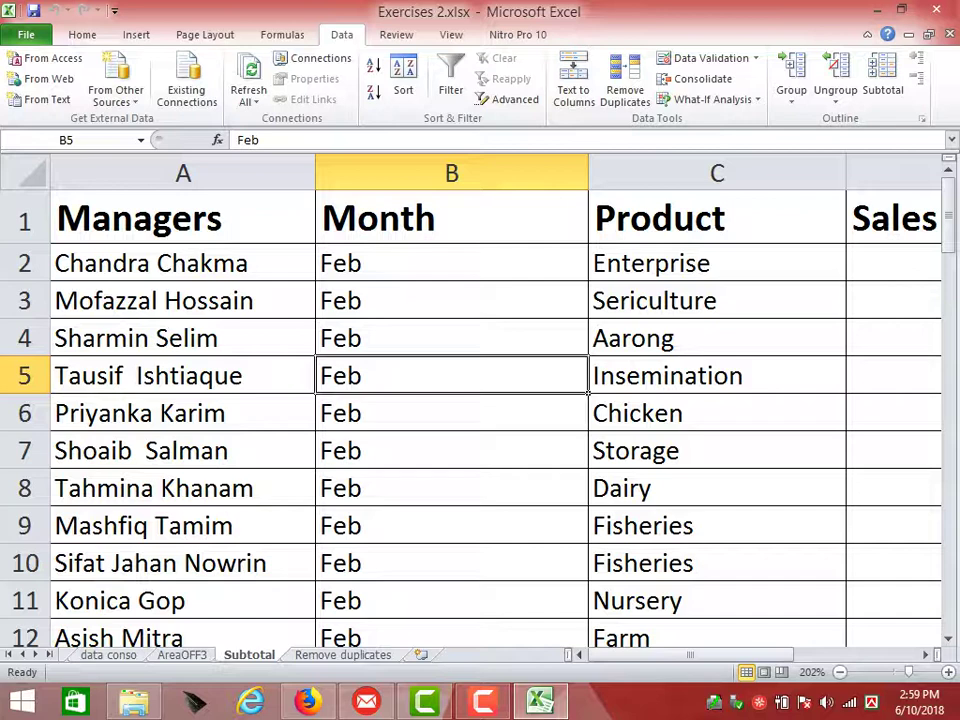